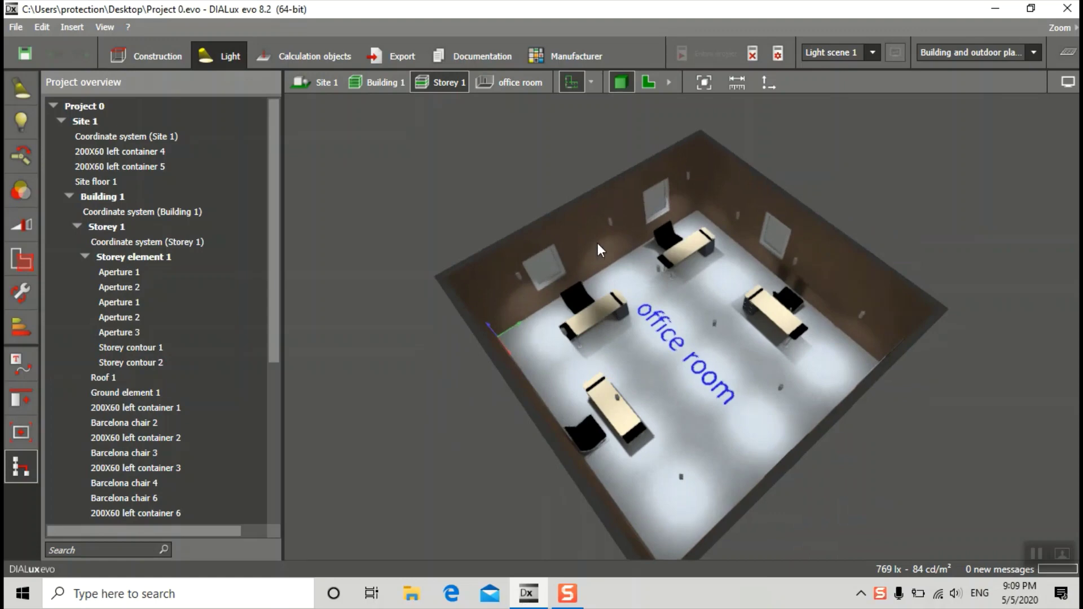
left_click(687, 340)
left_click_drag(687, 340, 706, 386)
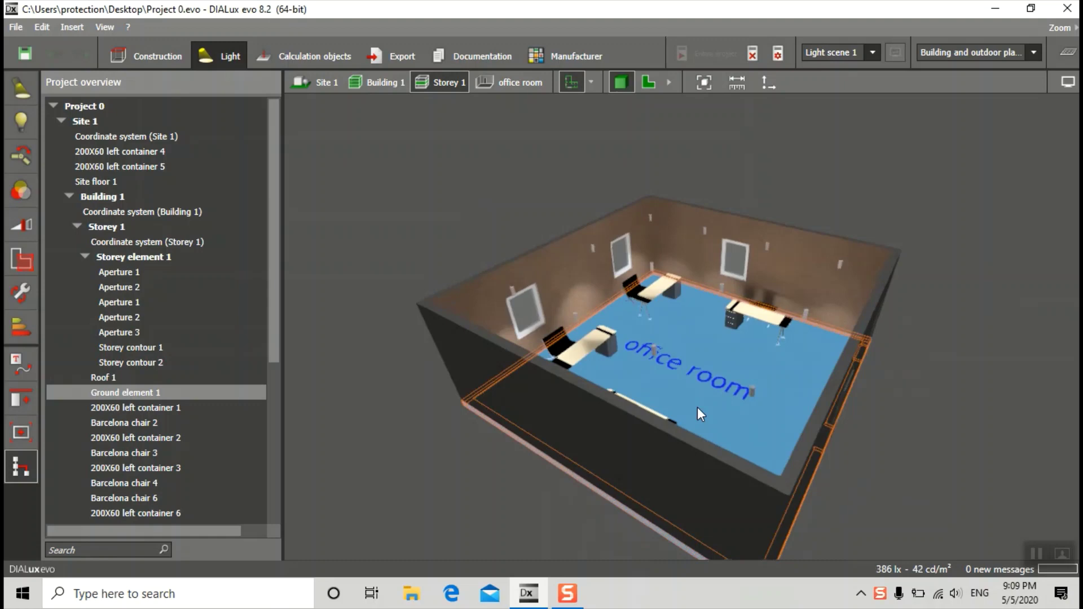
left_click_drag(752, 327, 285, 324)
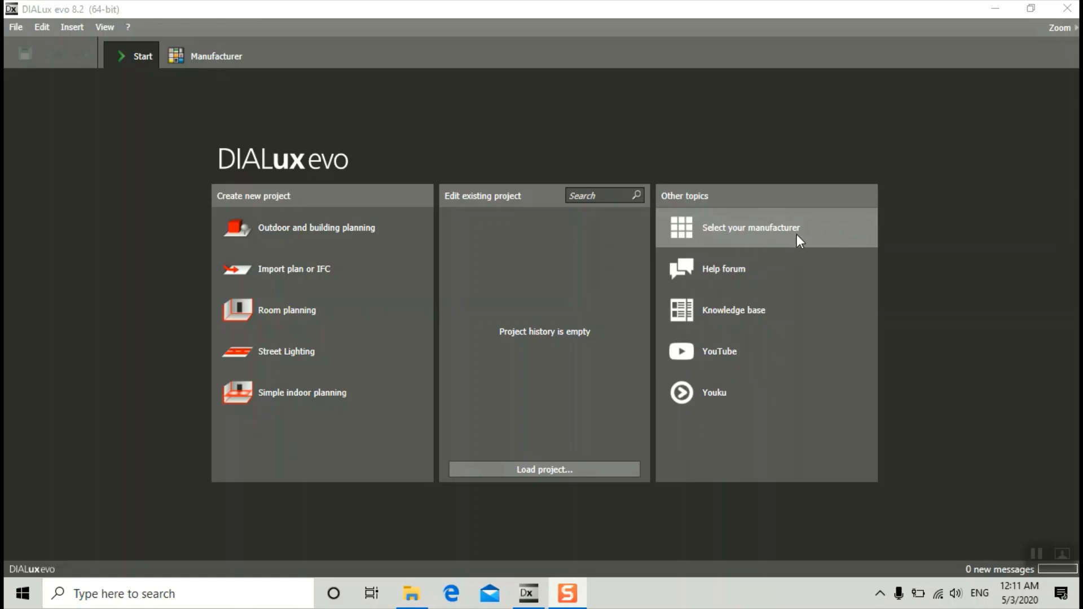
Find SG among the lighting manufacturers and open its website in the browser
left_click(753, 235)
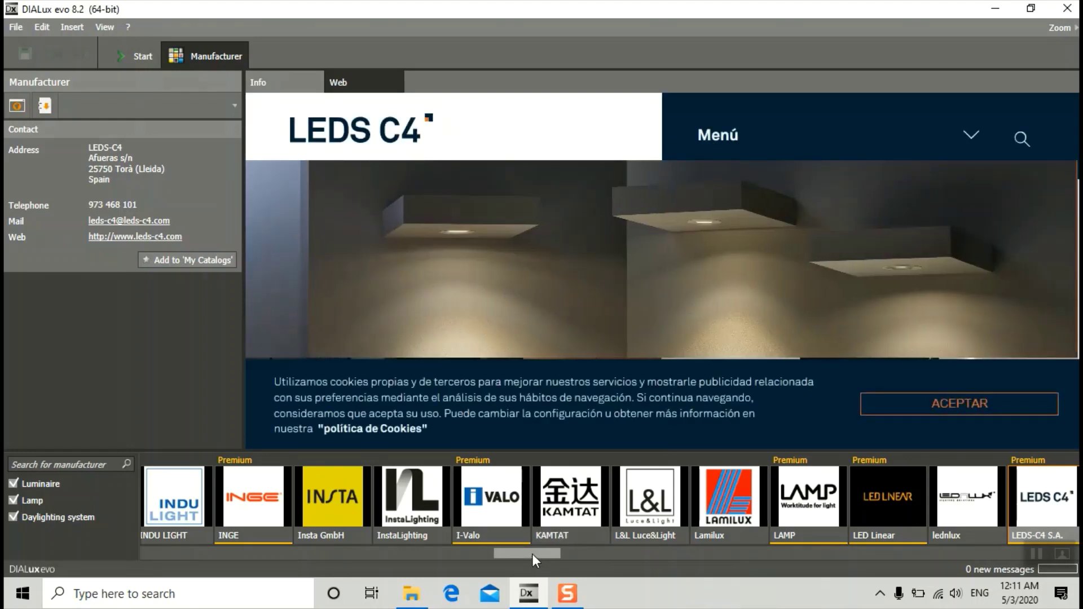
left_click_drag(533, 554, 881, 605)
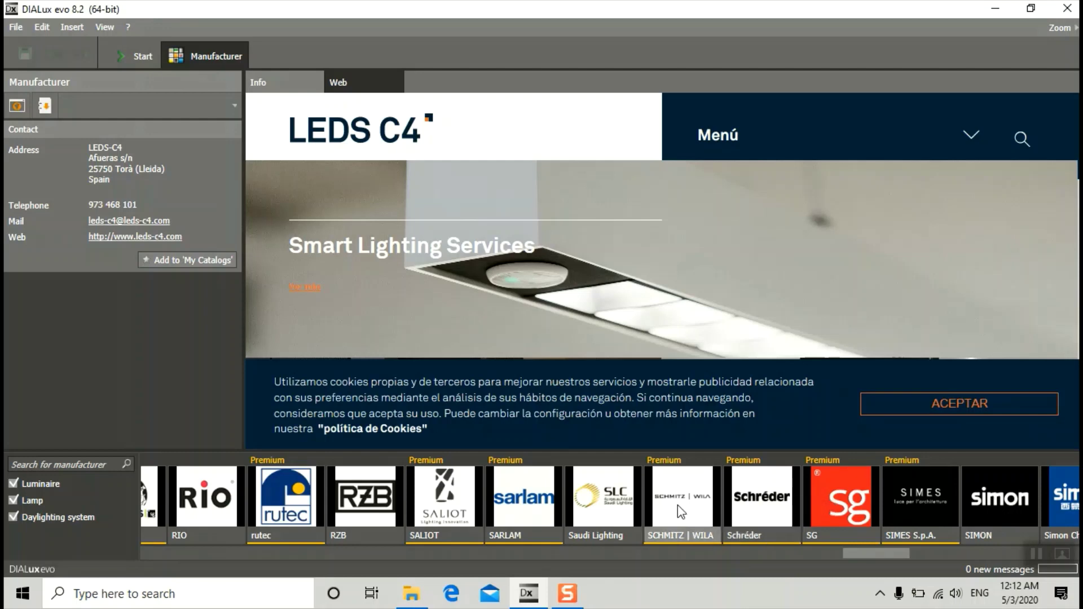
left_click(840, 504)
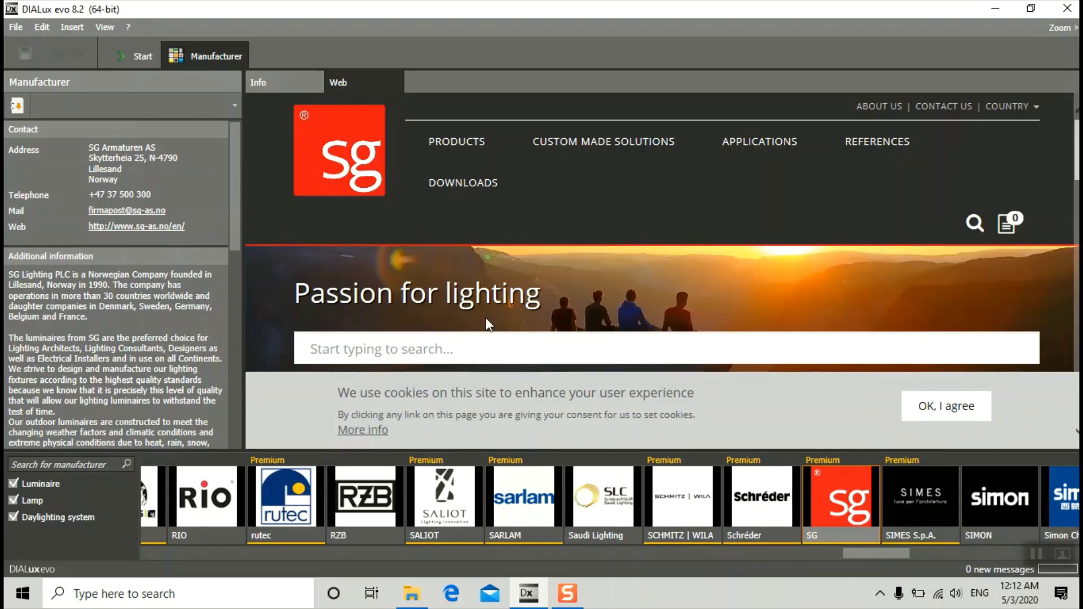
left_click(143, 231)
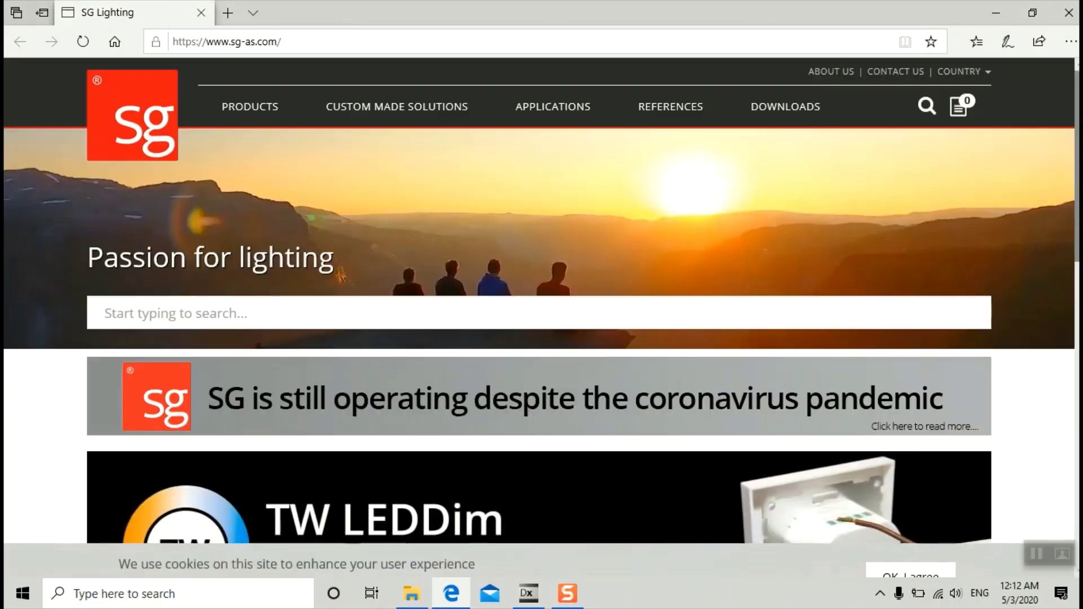
Look over the SG home page, open the Products page and accept the cookie notice
scroll(542, 302, "down", 8)
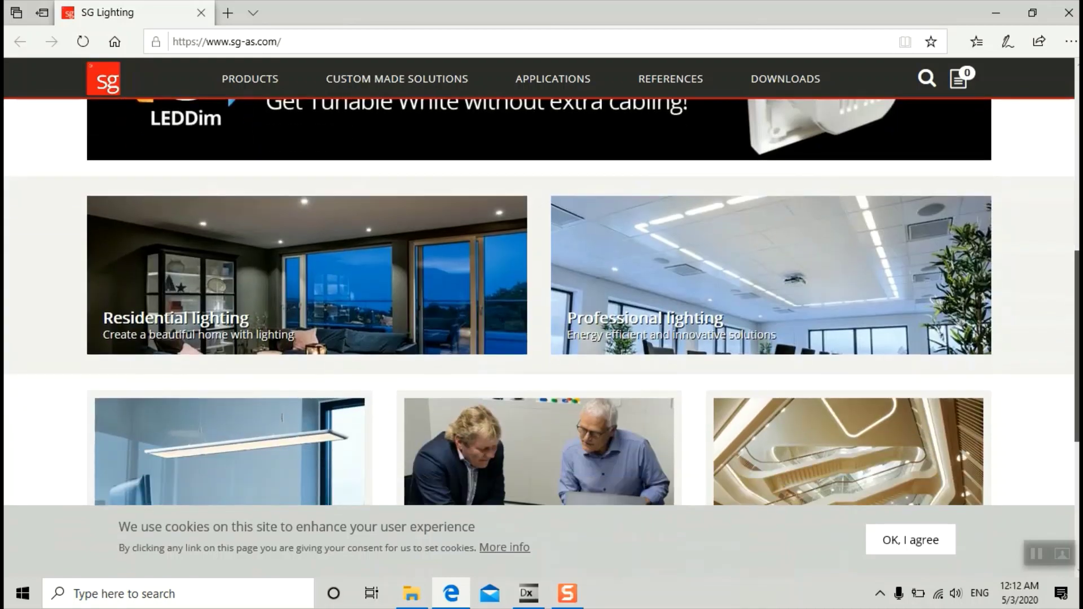
scroll(542, 302, "down", 5)
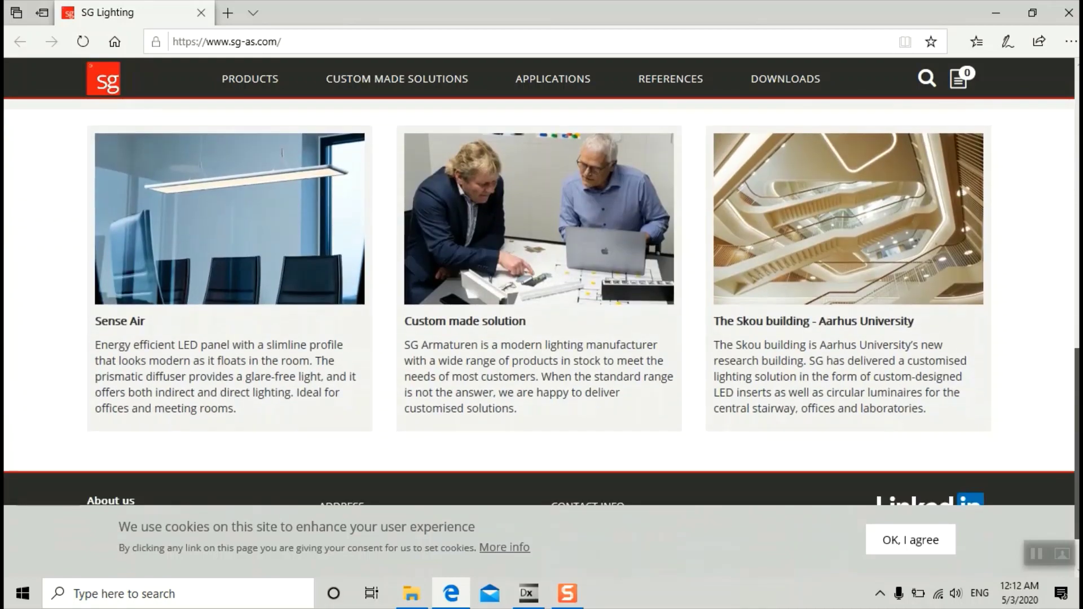
scroll(542, 302, "down", 2)
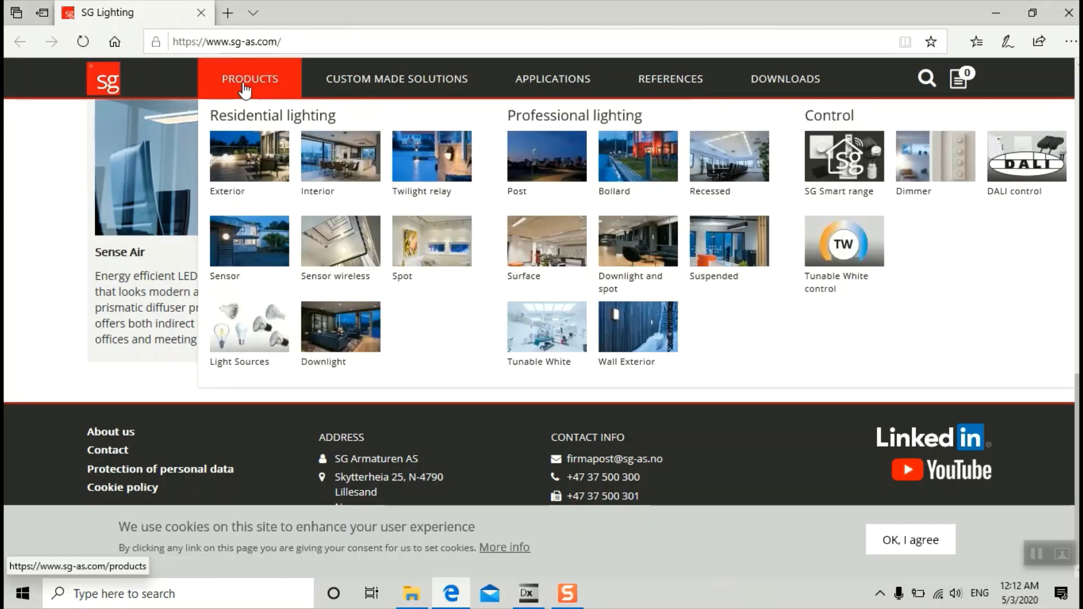
left_click(252, 86)
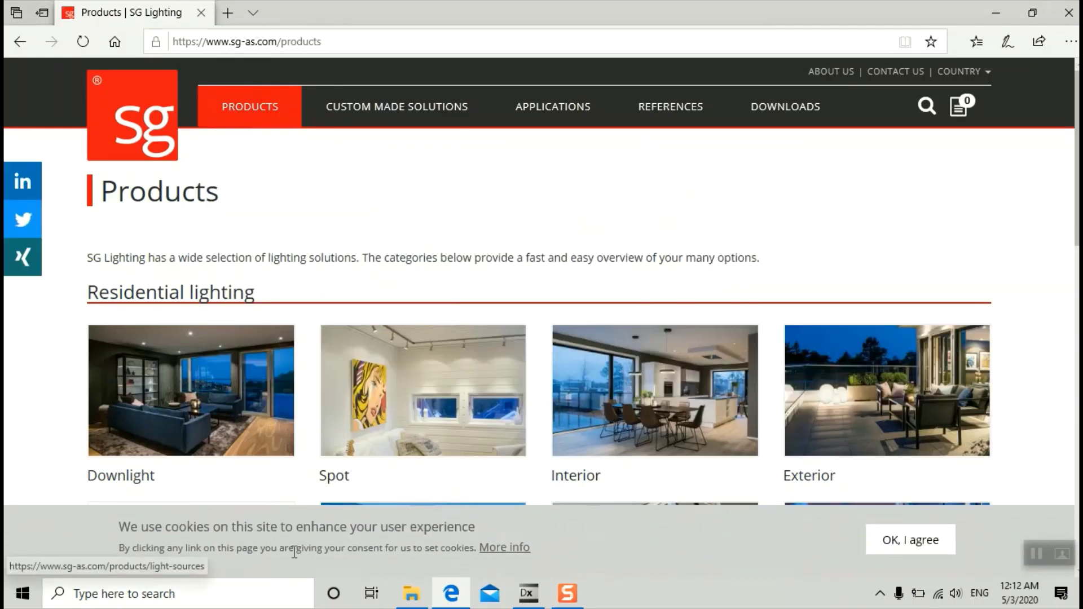
left_click(940, 541)
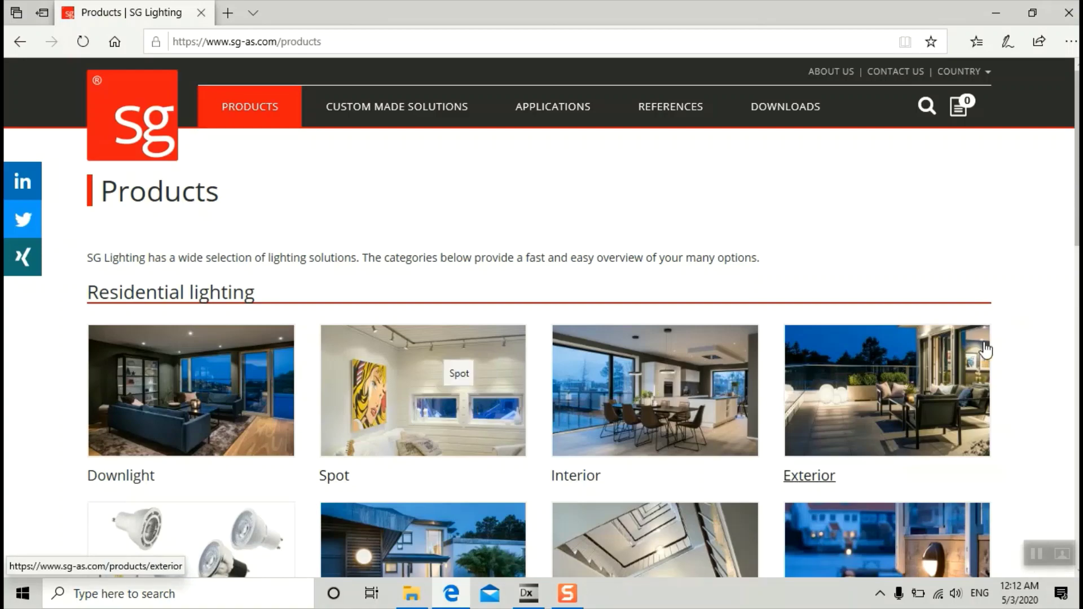
Review the product categories and open Light Sources under Residential lighting
scroll(1076, 338, "down", 10)
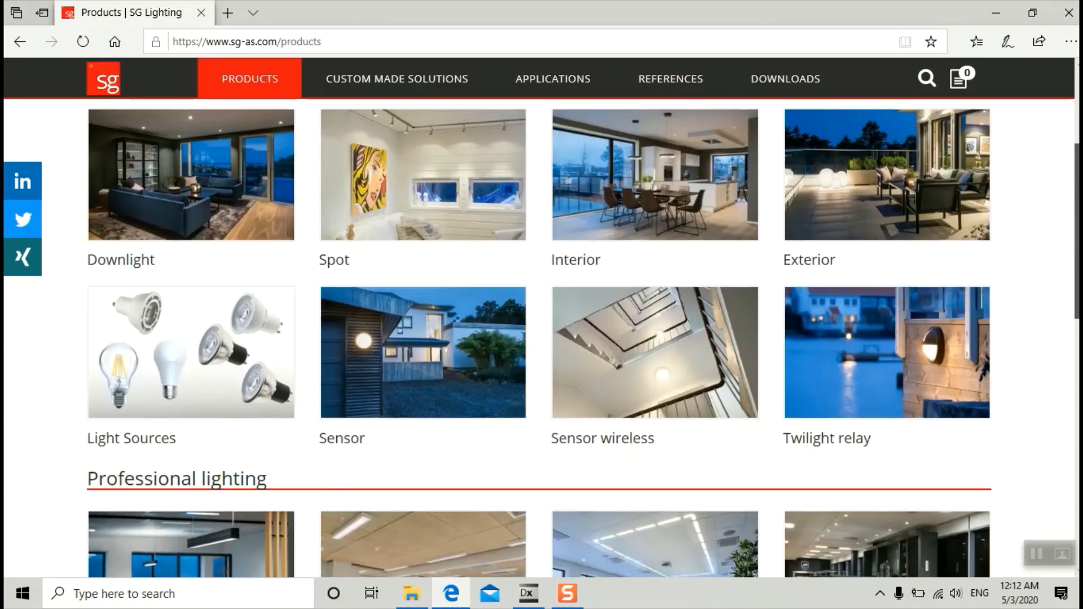
scroll(1072, 339, "down", 3)
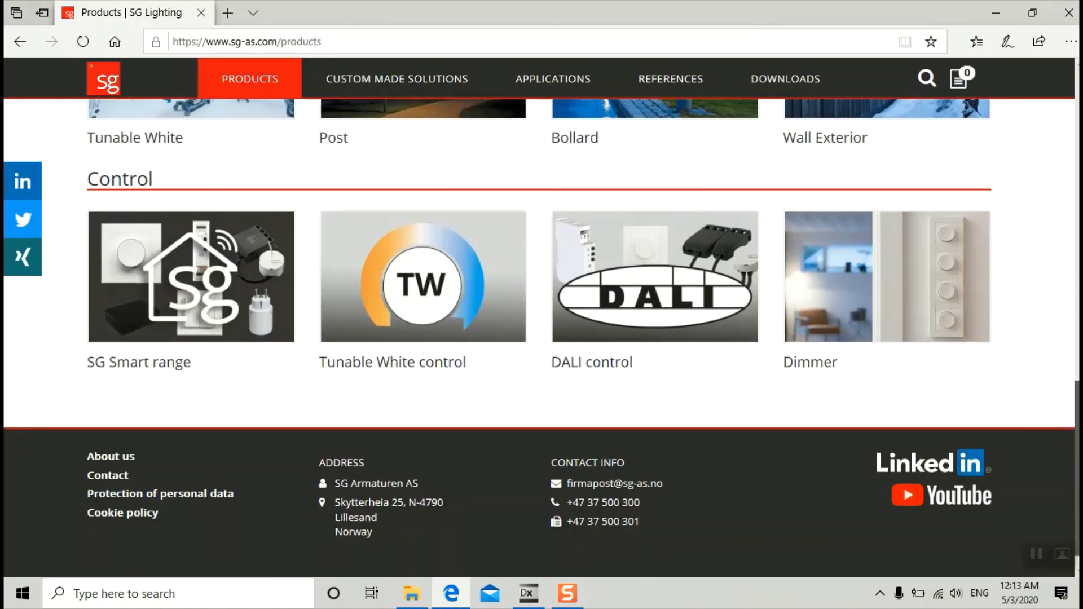
scroll(1040, 355, "up", 11)
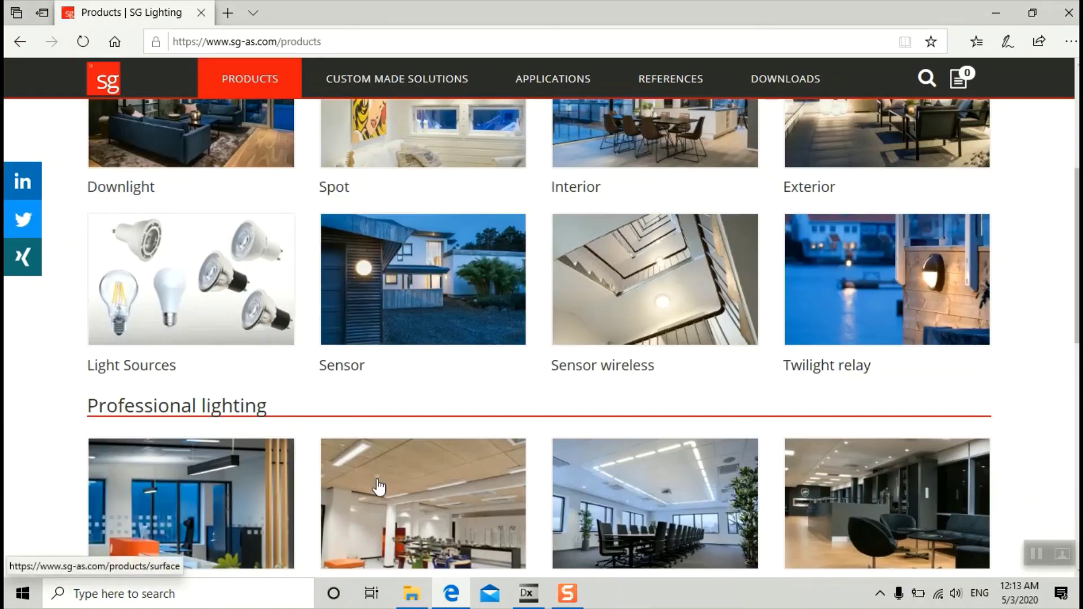
left_click(181, 289)
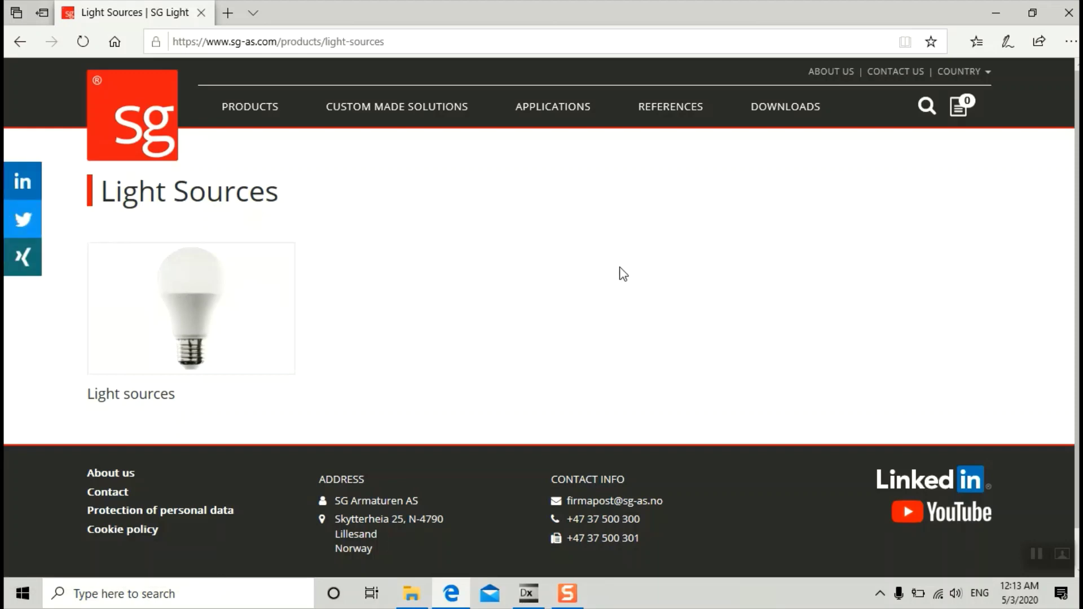
scroll(1068, 183, "down", 1)
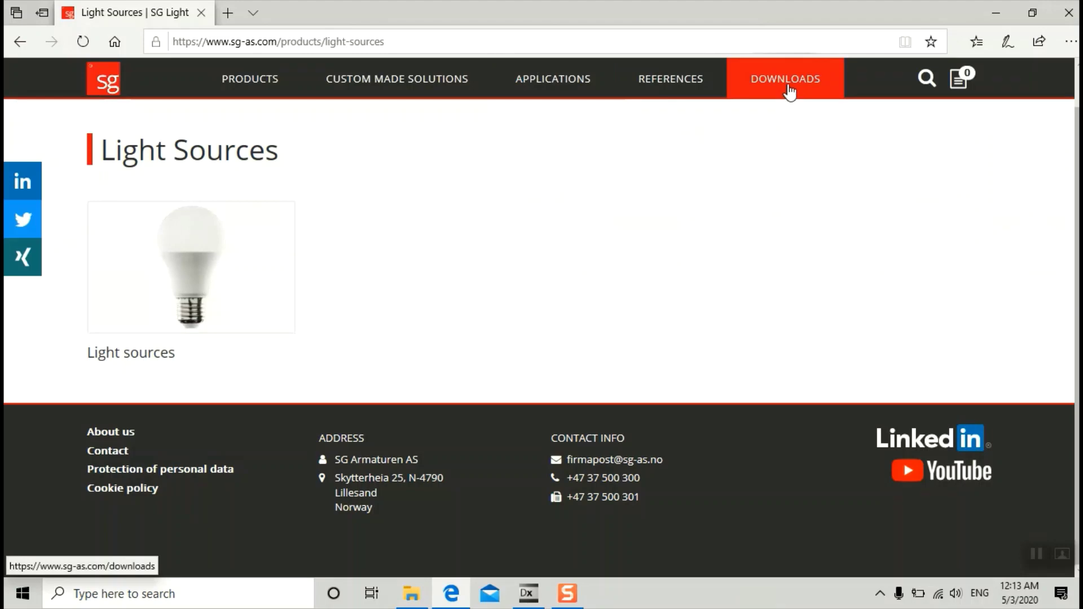
Open the SG downloads page and view the Passion for Lighting catalogue up to pages 2-3
left_click(788, 84)
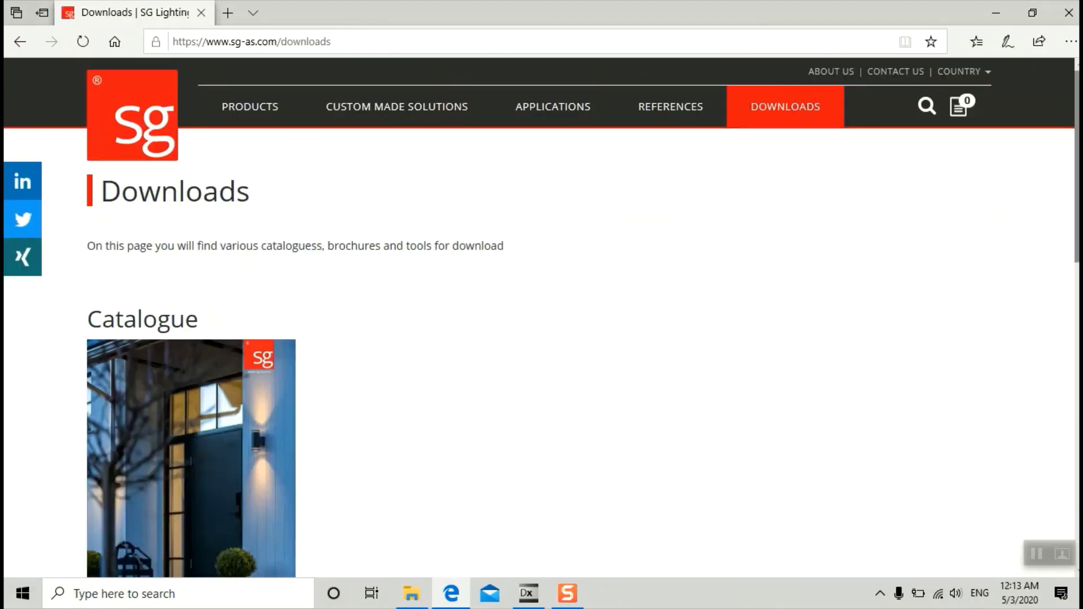
scroll(542, 339, "down", 8)
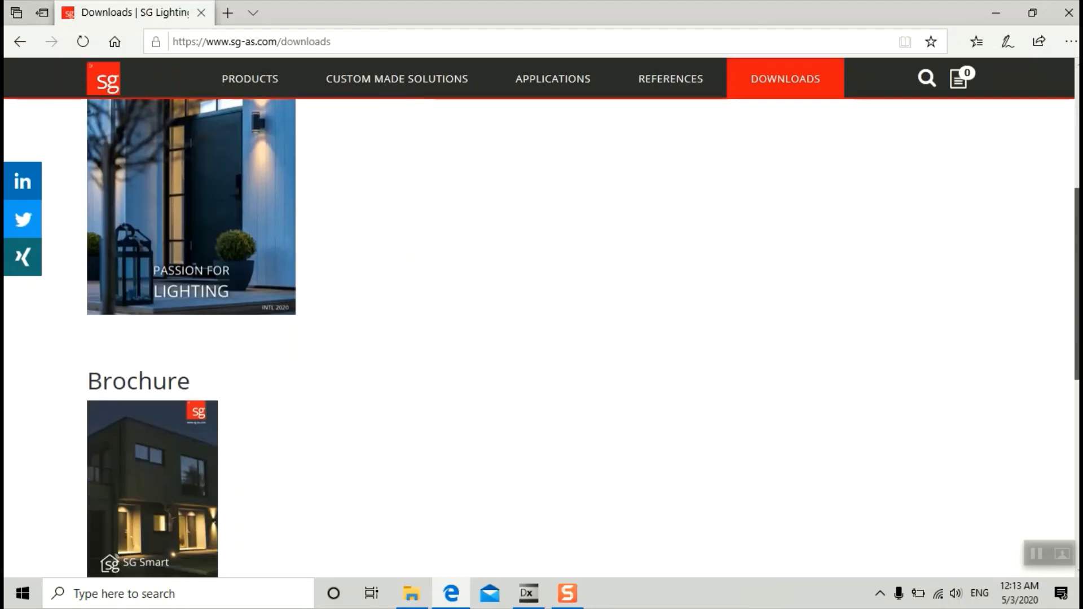
scroll(843, 324, "down", 4)
scroll(843, 324, "up", 10)
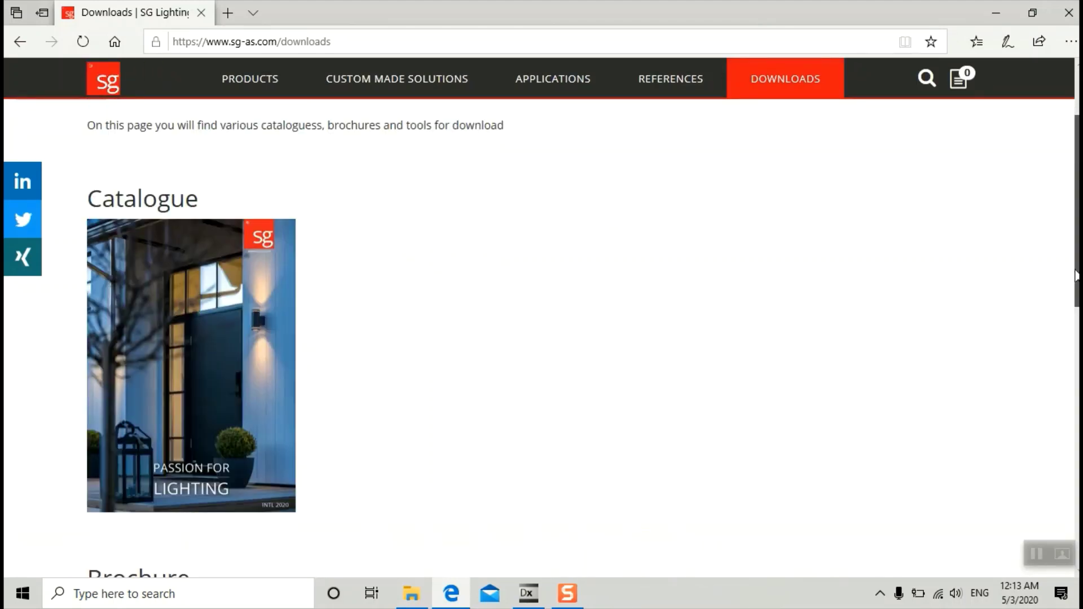
left_click(221, 364)
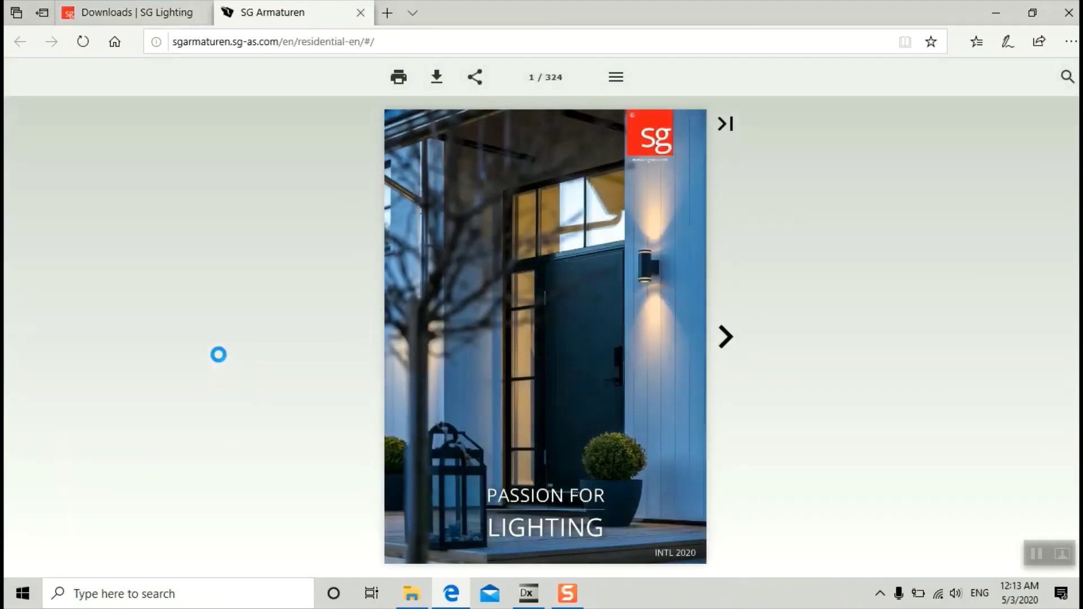
left_click(728, 341)
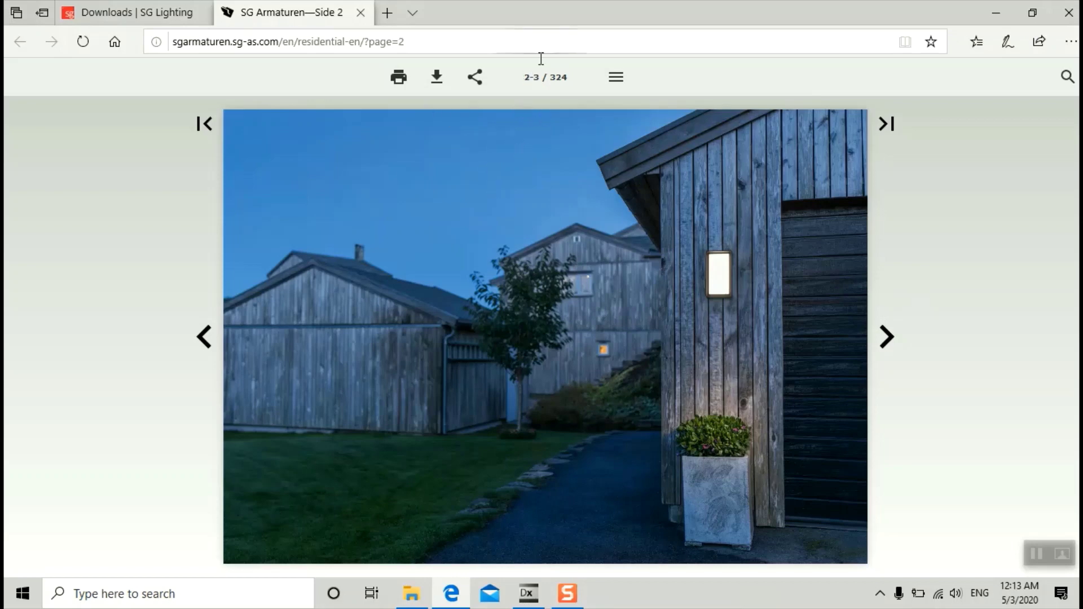
Try to download the catalogue as Residential_EN.pdf, and close the catalogue
left_click(436, 78)
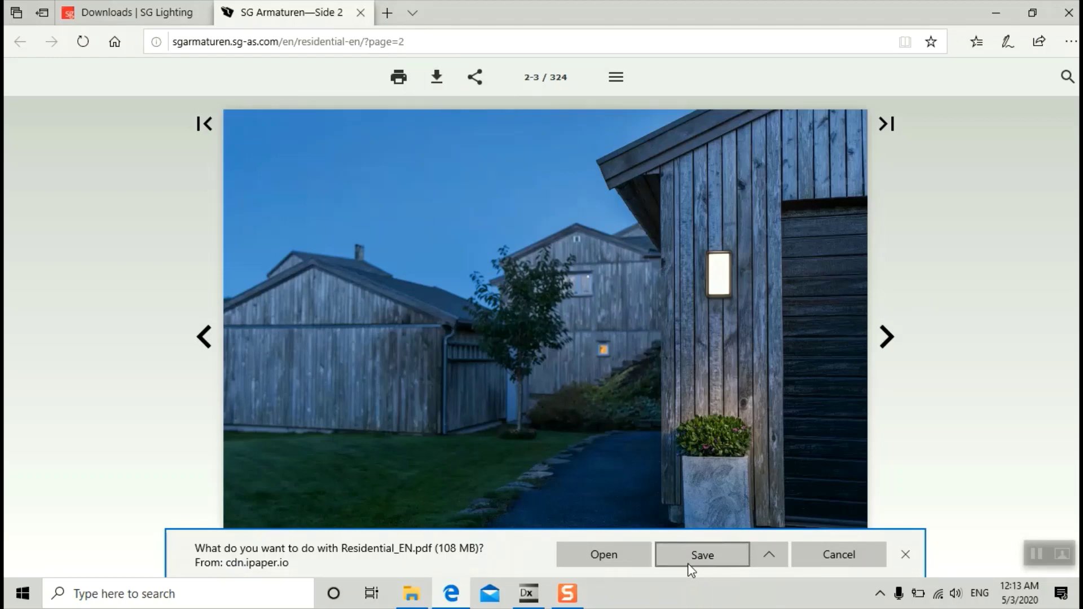
left_click(812, 563)
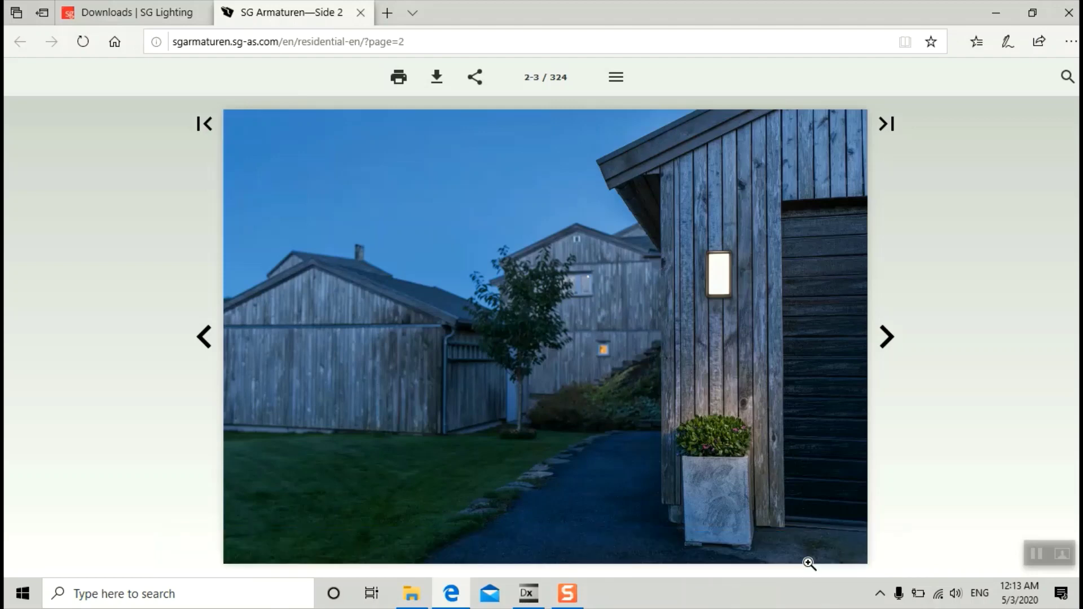
left_click(361, 12)
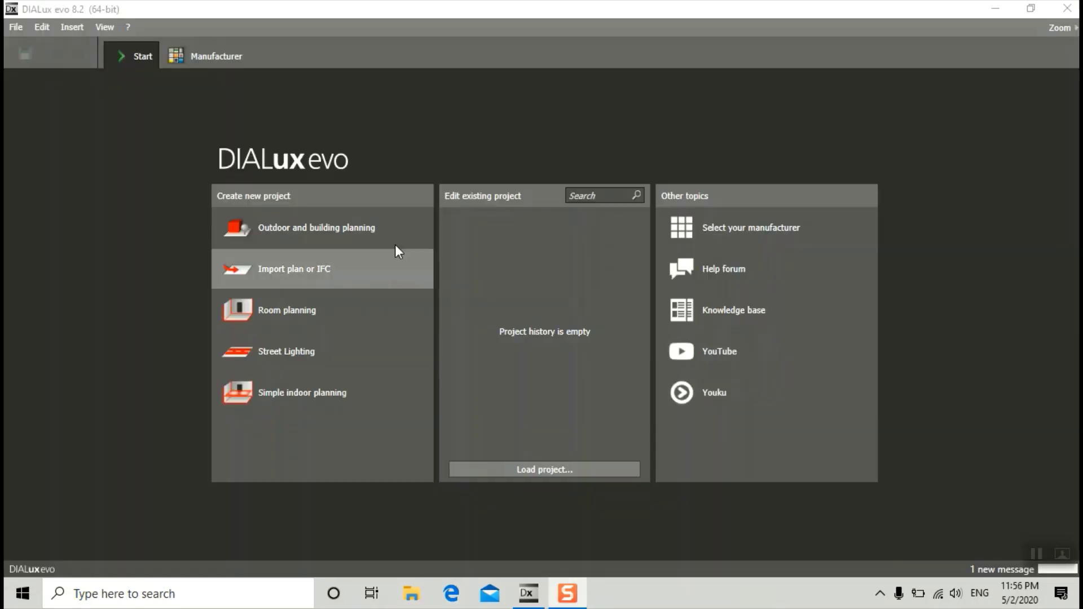
Open the DIALux evo general settings and the save reminder interval for editing
left_click(16, 29)
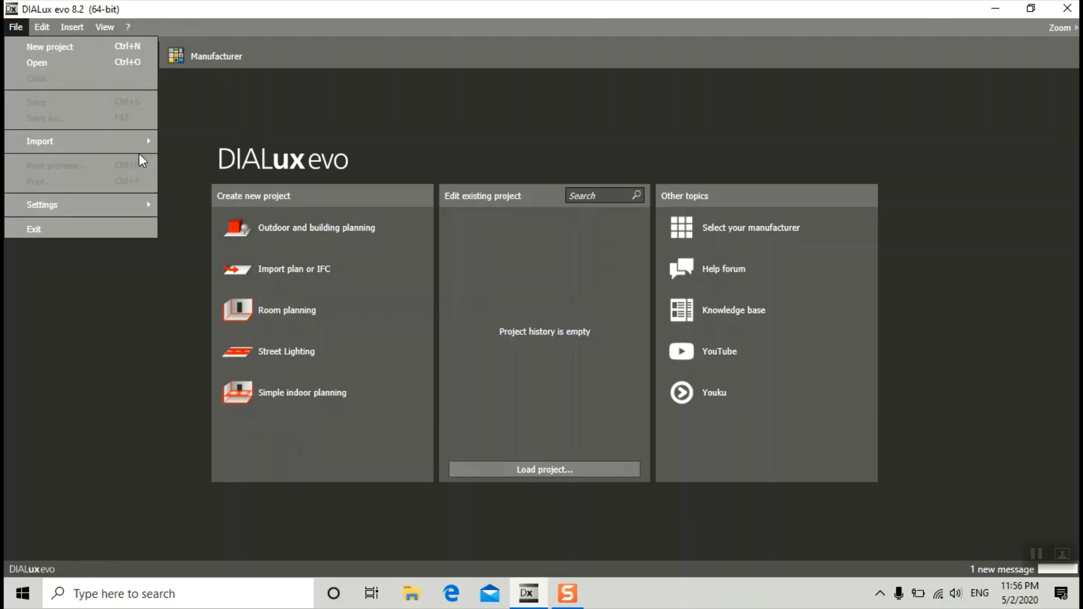
mouse_move(137, 148)
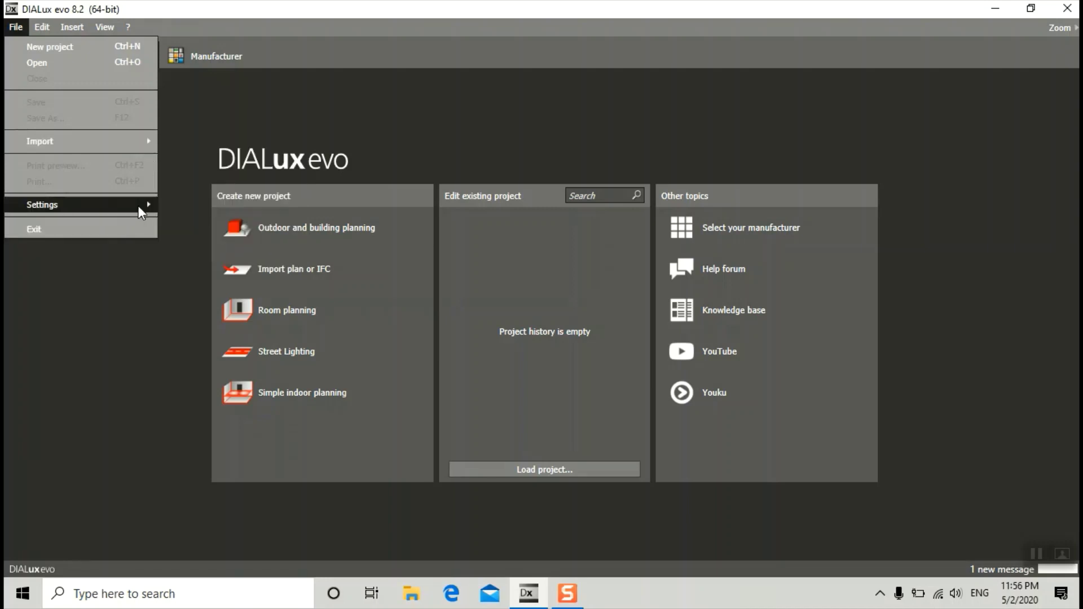
mouse_move(138, 206)
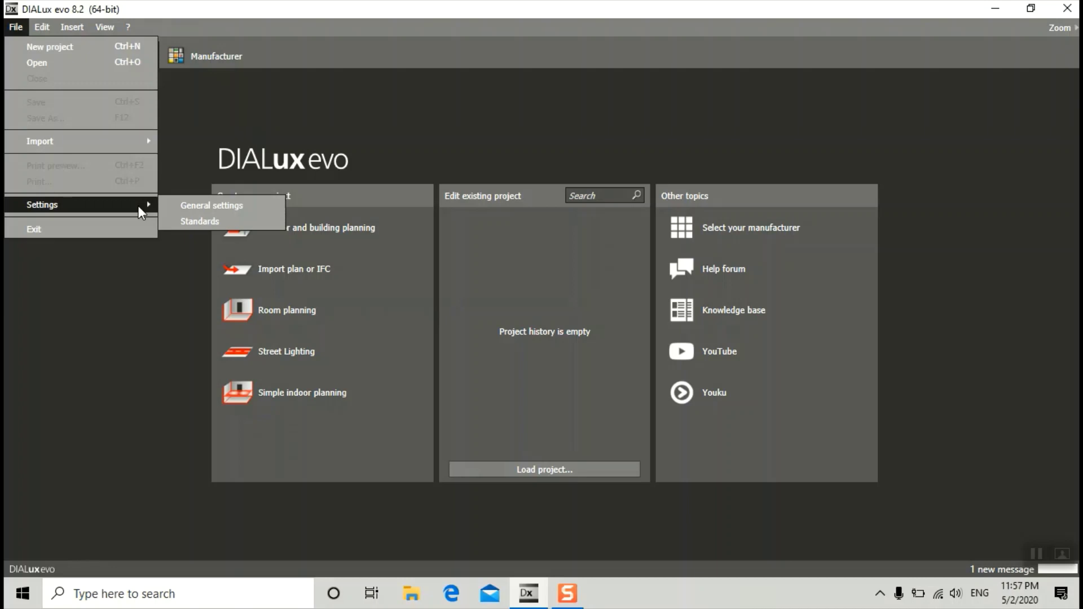
left_click(198, 206)
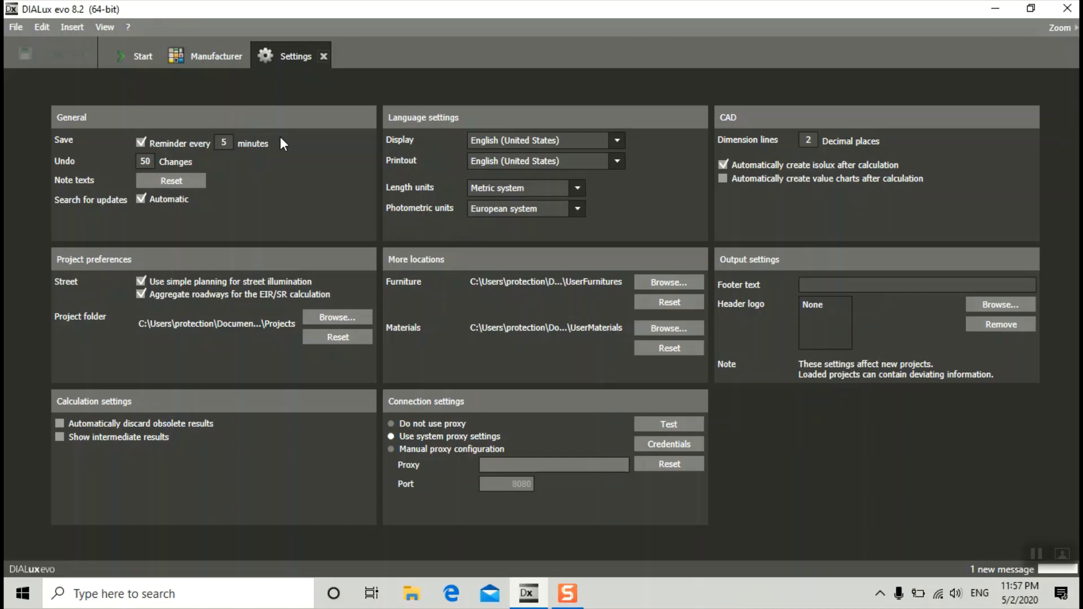
left_click(230, 144)
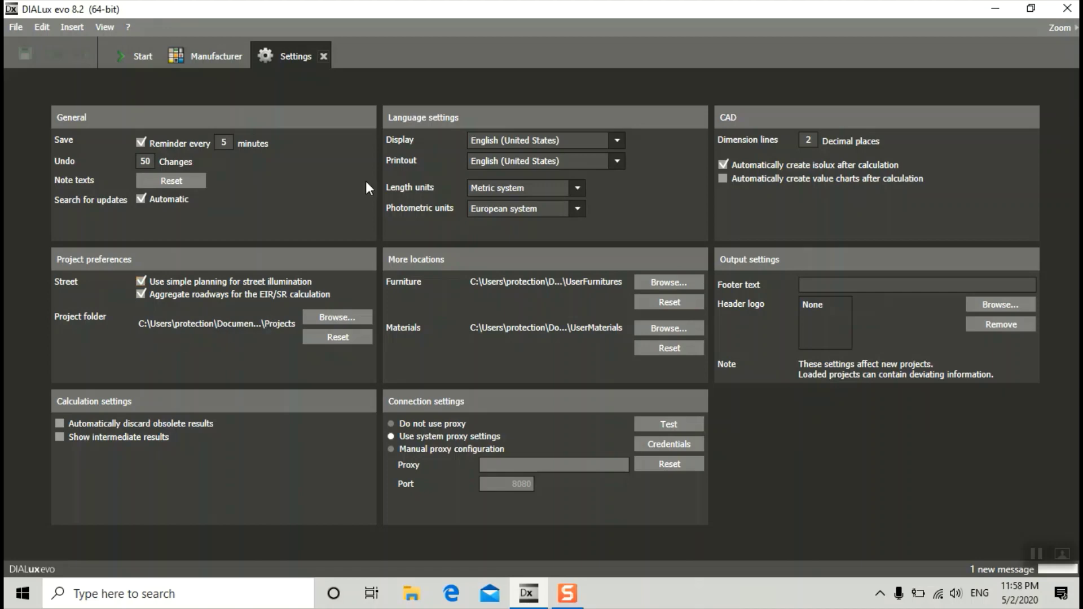
Check the display languages, and choose the Metric system for length units and the European system for photometric units
left_click(619, 141)
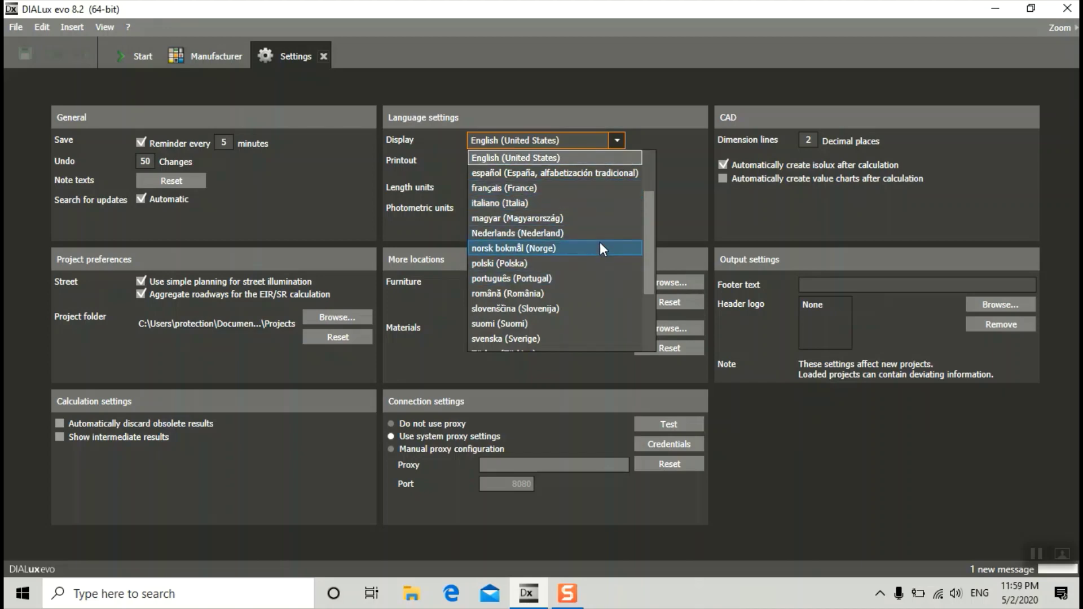
left_click(441, 234)
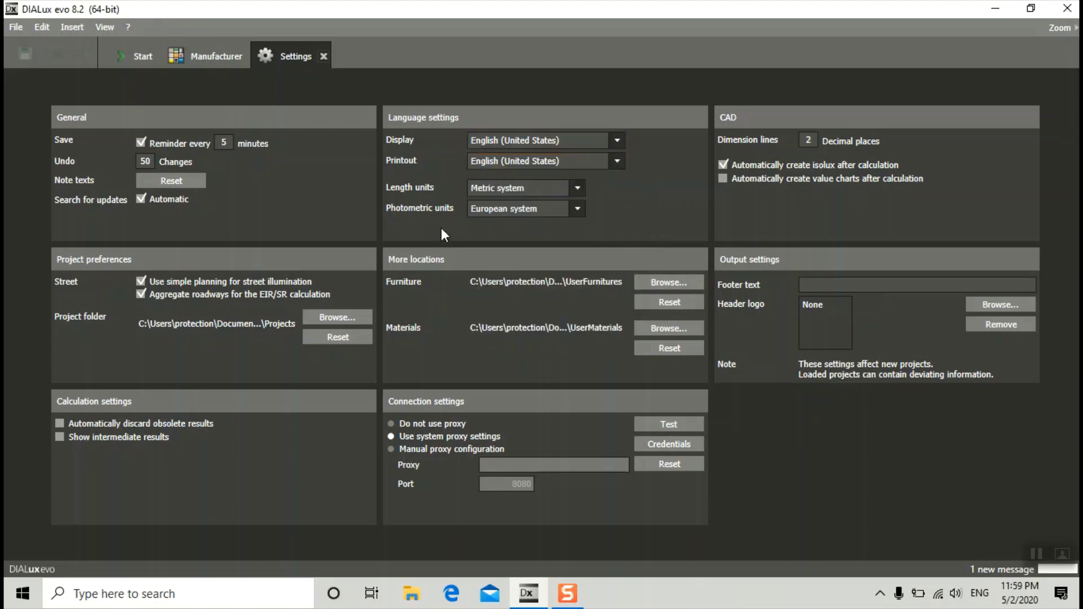
left_click(577, 188)
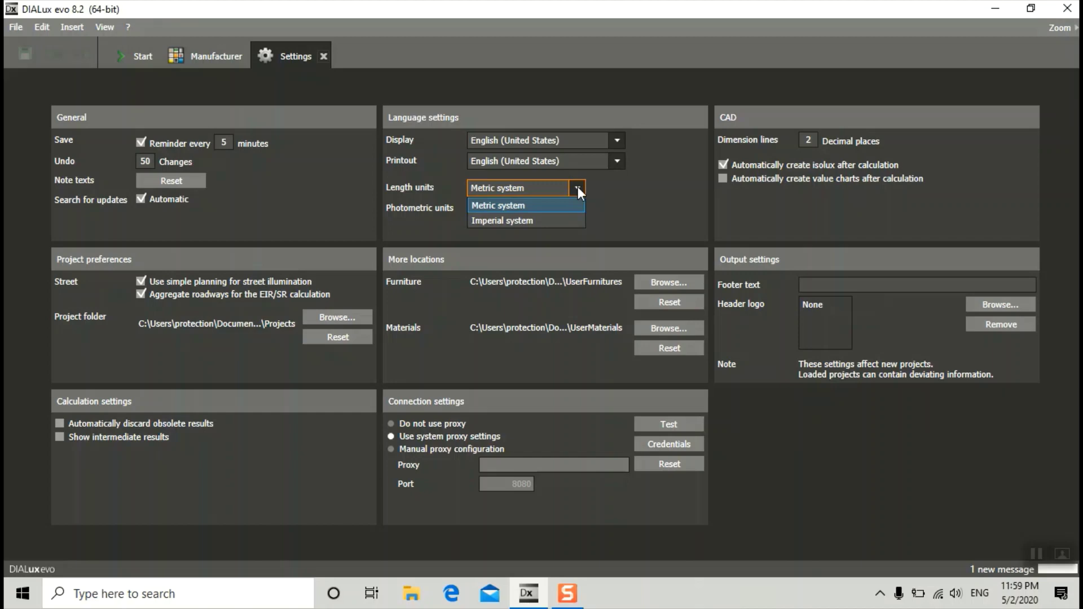
left_click(553, 204)
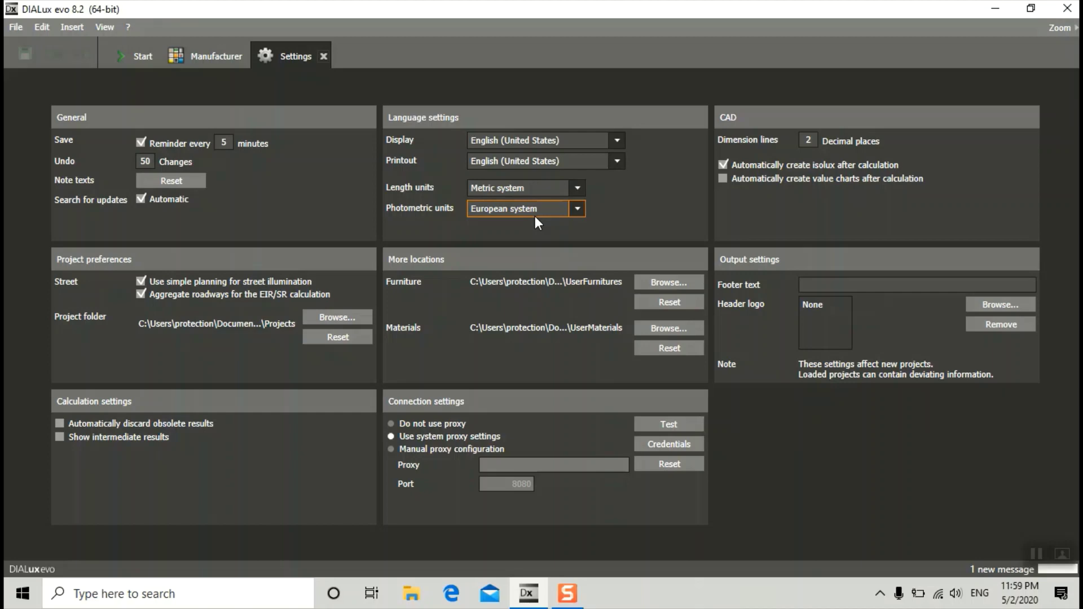
left_click(583, 206)
left_click(562, 226)
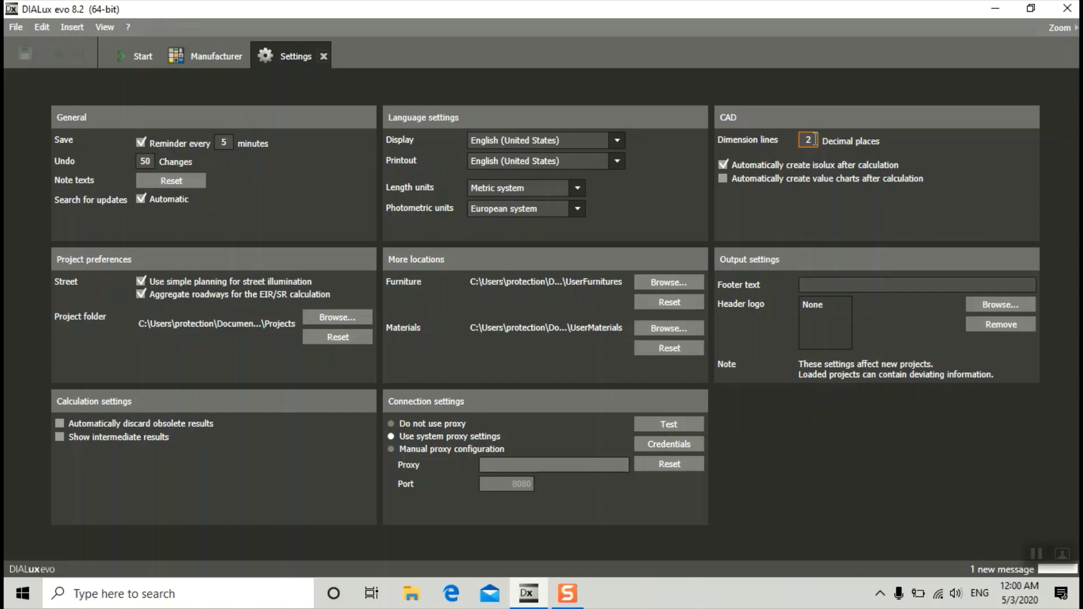
Set the CAD dimension lines to 3 decimal places
type("3")
left_click(903, 164)
Open the settings for standards and examine the fixed maintenance value of the Europa preset
left_click(10, 29)
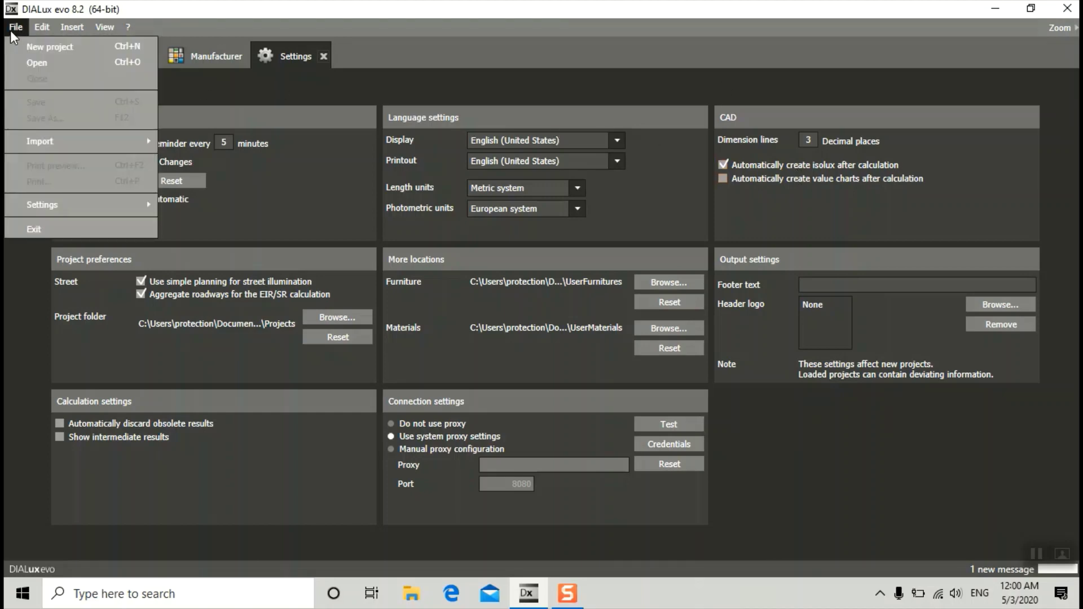
mouse_move(87, 207)
left_click(193, 203)
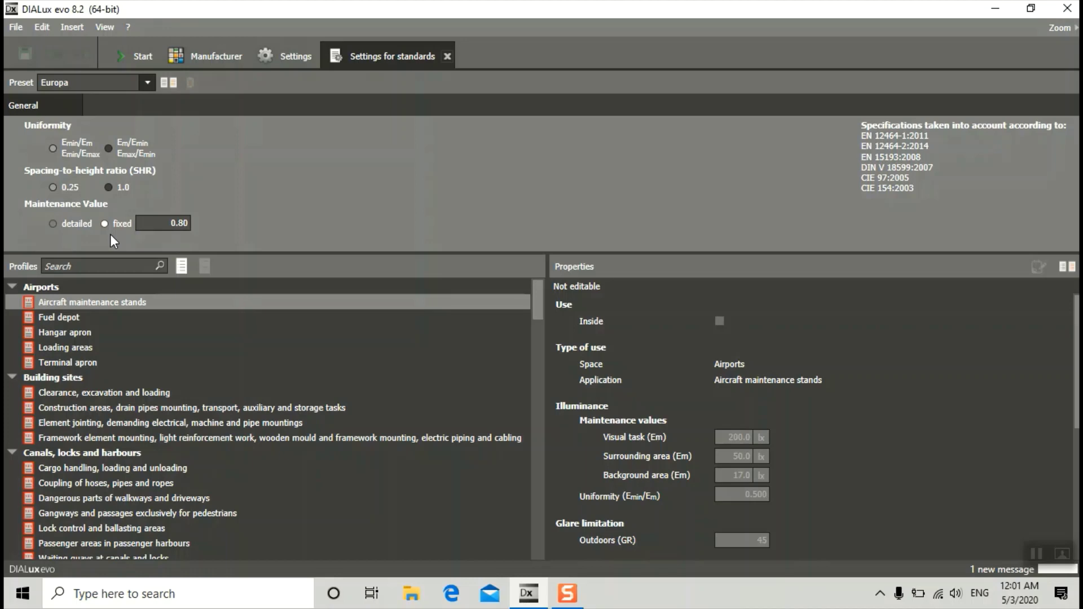
left_click(172, 225)
View the properties of the airport Loading areas profile, look through the remaining usage profiles, and close the program
left_click(87, 267)
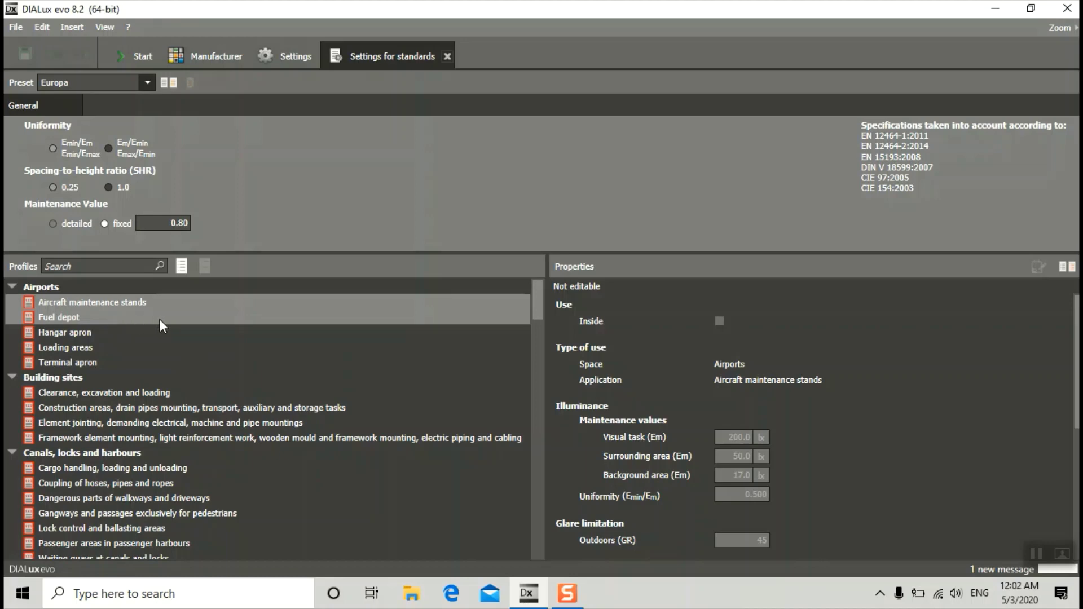
left_click(350, 347)
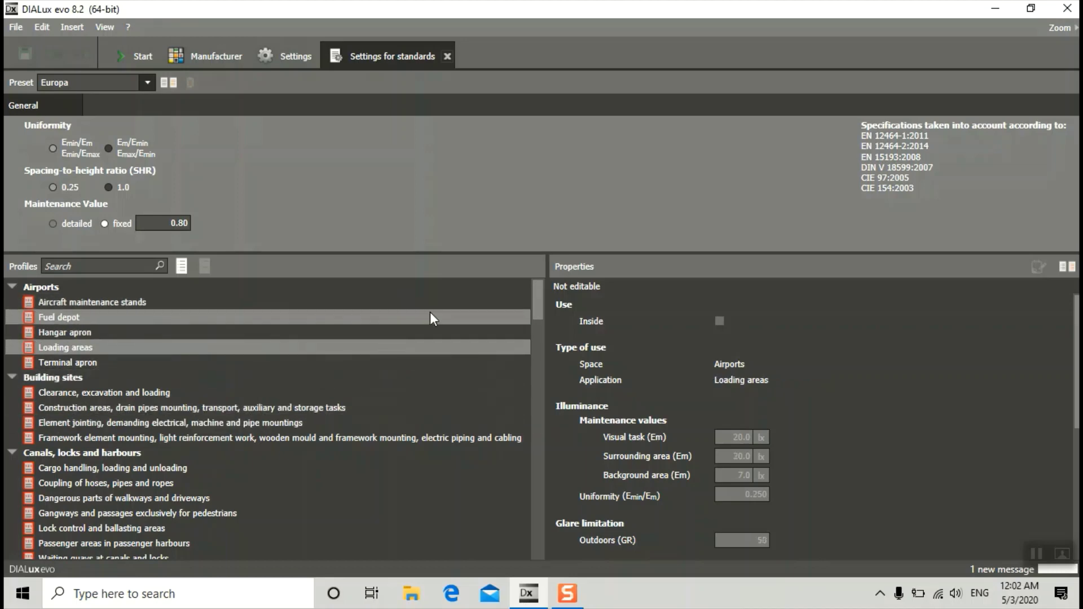
left_click_drag(537, 310, 556, 389)
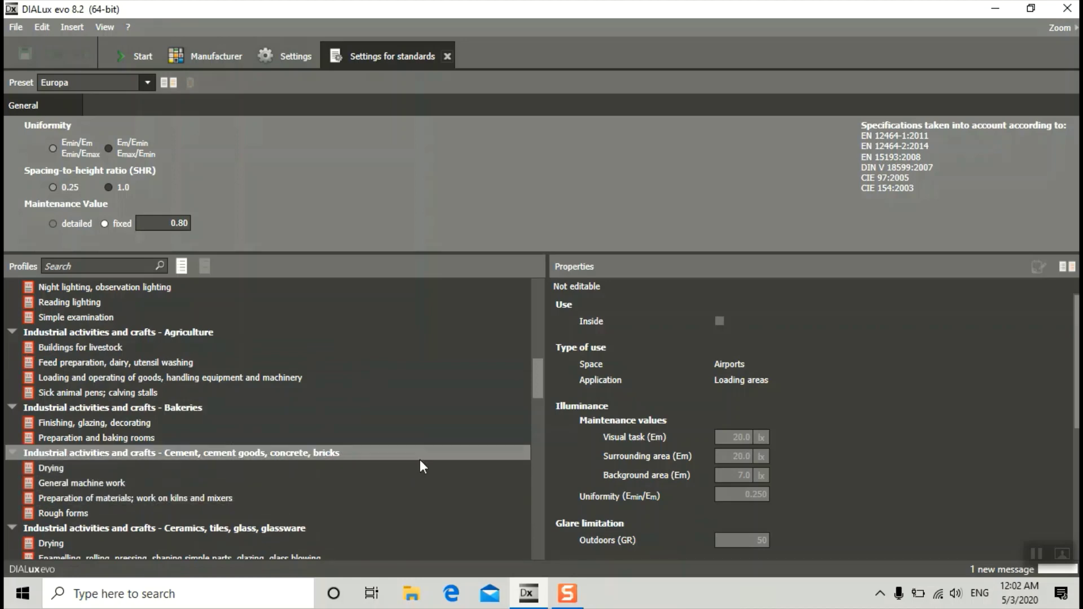
scroll(538, 399, "down", 4)
left_click_drag(540, 405, 556, 557)
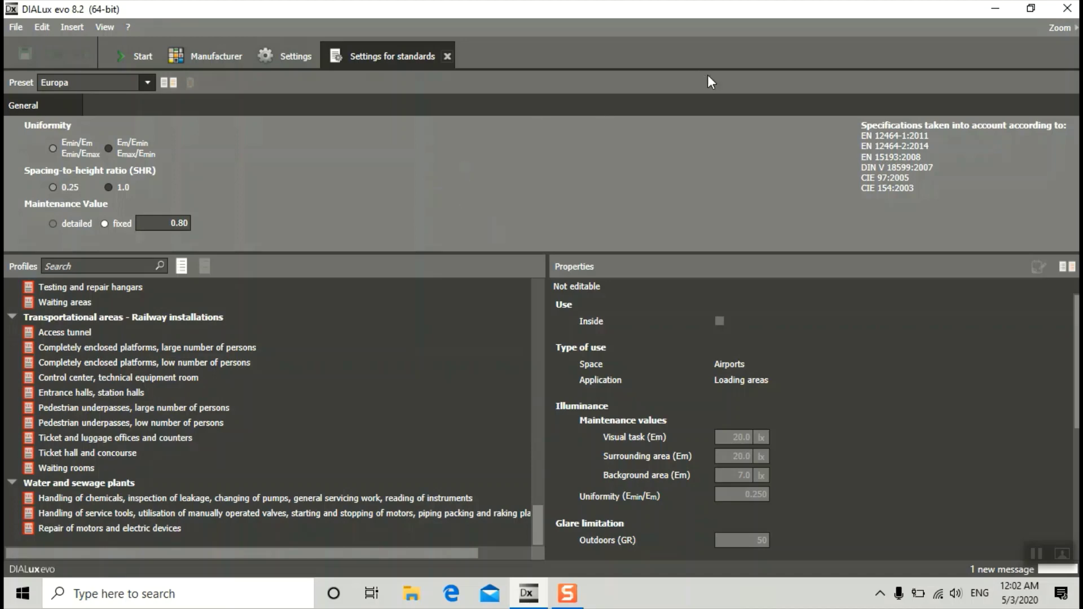
left_click(1068, 9)
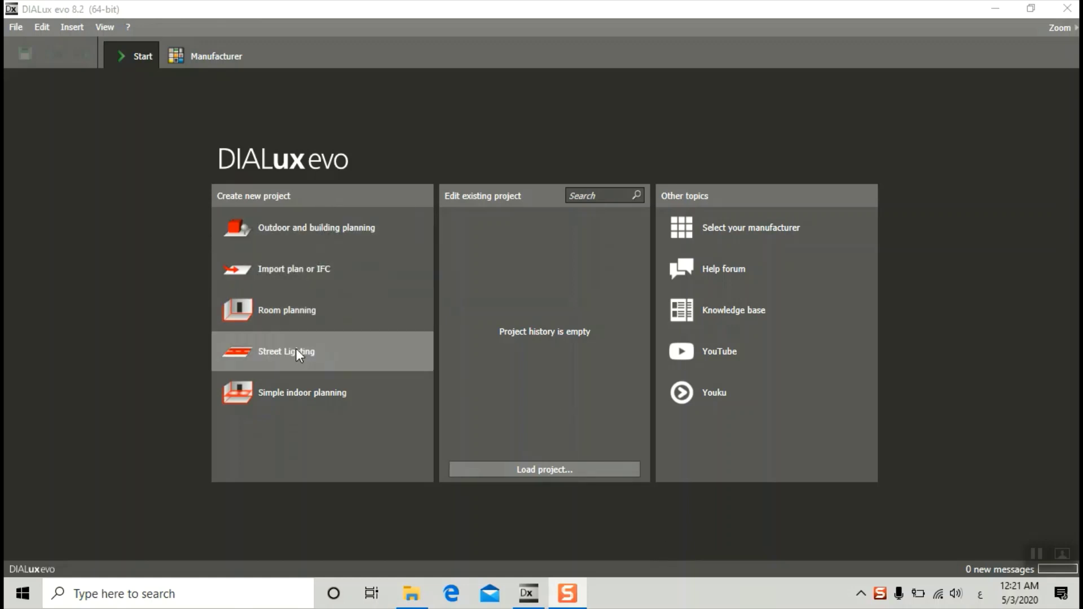
Start a new room planning project with a rectangular room 8 m long and 8 m wide
left_click(306, 315)
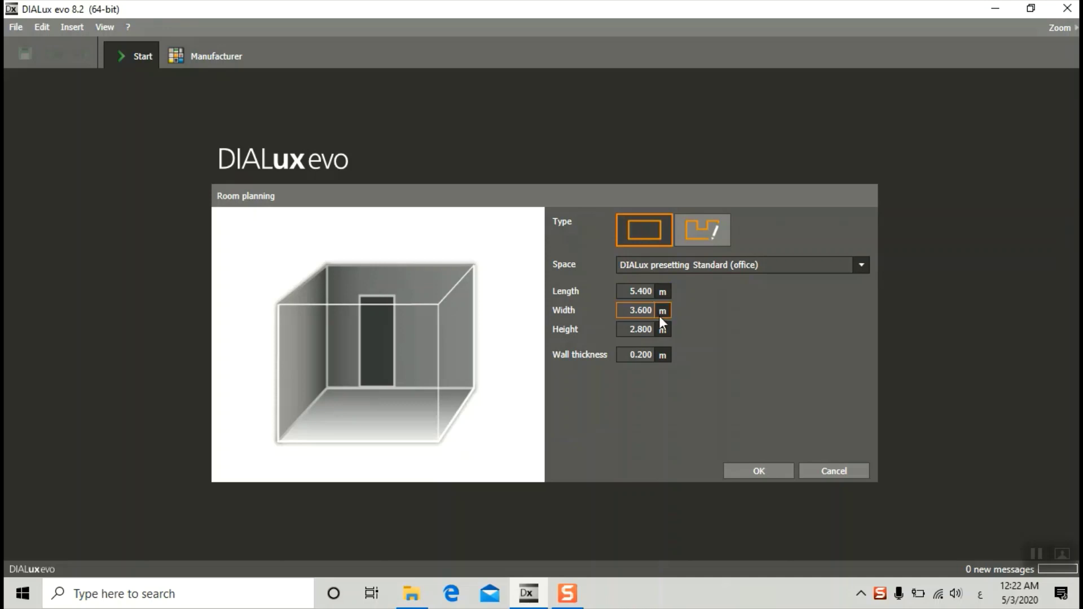
left_click(639, 291)
double_click(638, 290)
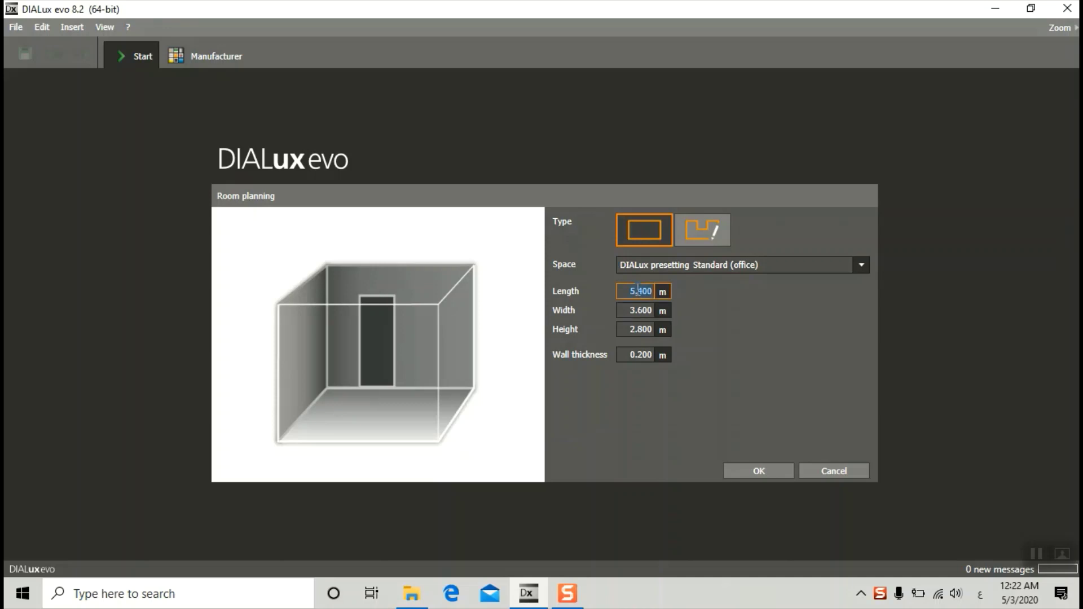
type("8")
left_click(640, 308)
type("8")
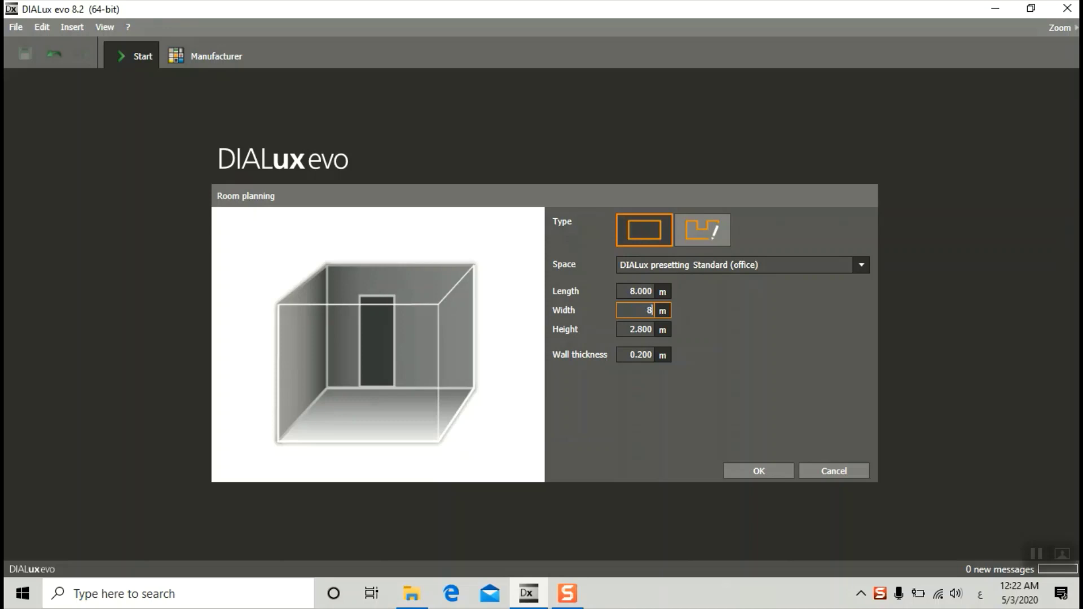
Set the room height to 3 m and create the room
left_click(631, 328)
left_click(640, 329)
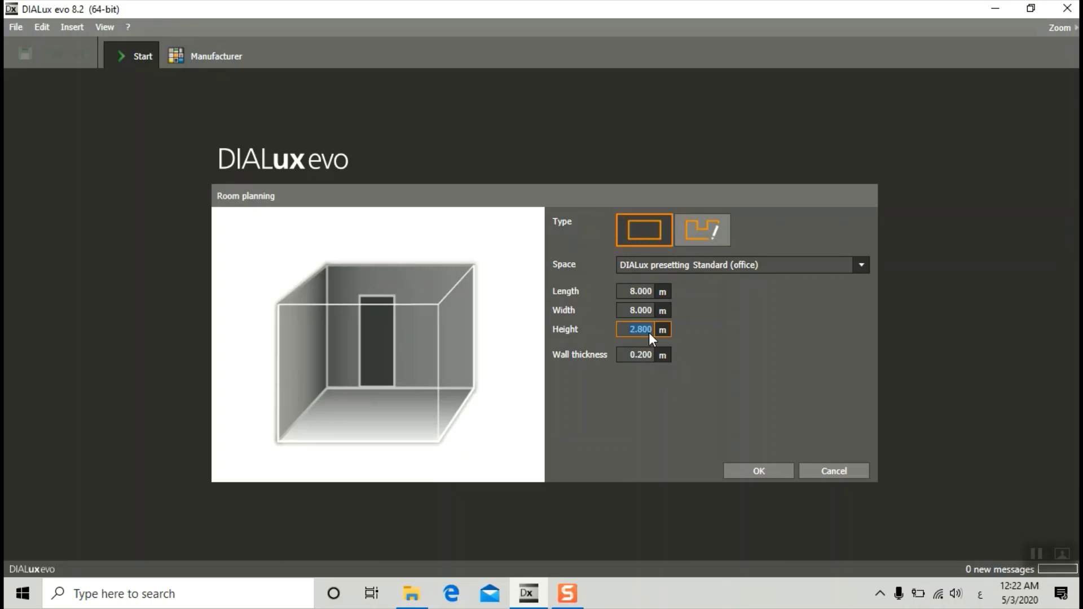
type("3")
left_click(754, 464)
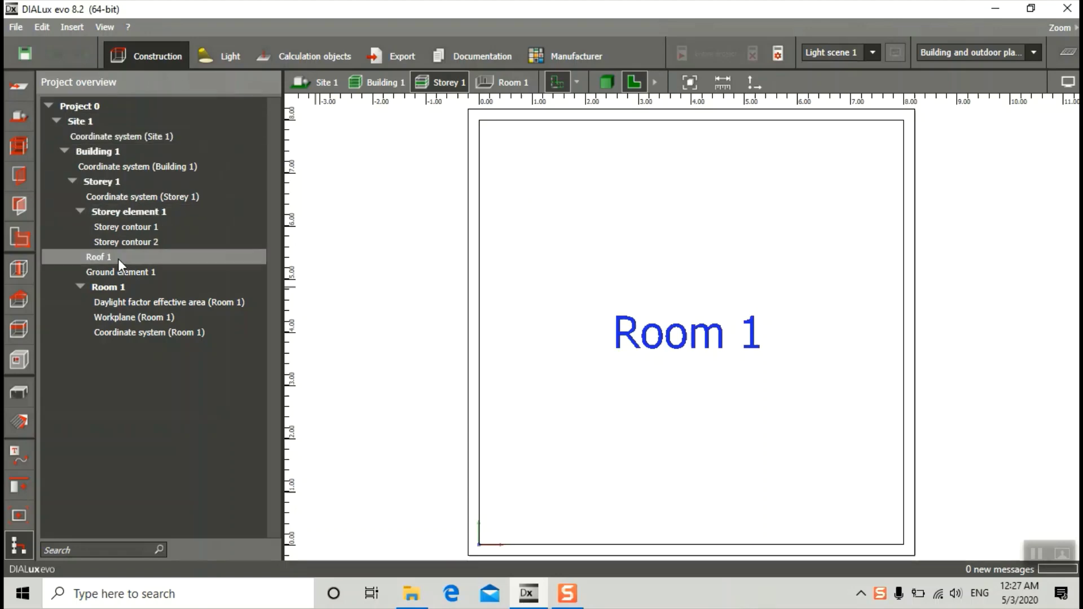
Rename Room 1 in the project overview as "office room"
double_click(103, 291)
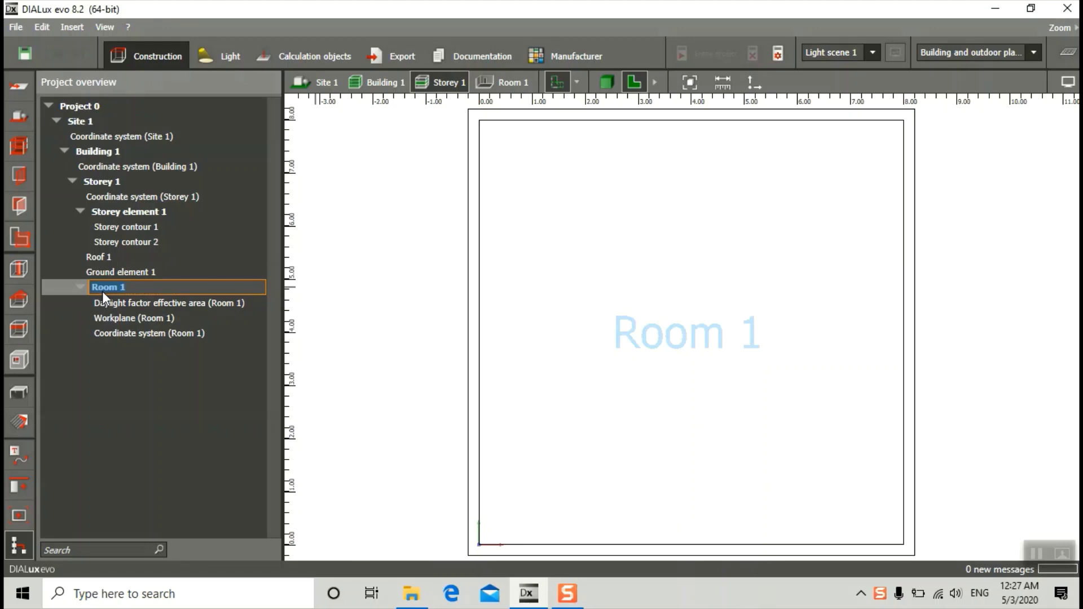
key("BackSpace")
type("office room")
left_click(631, 141)
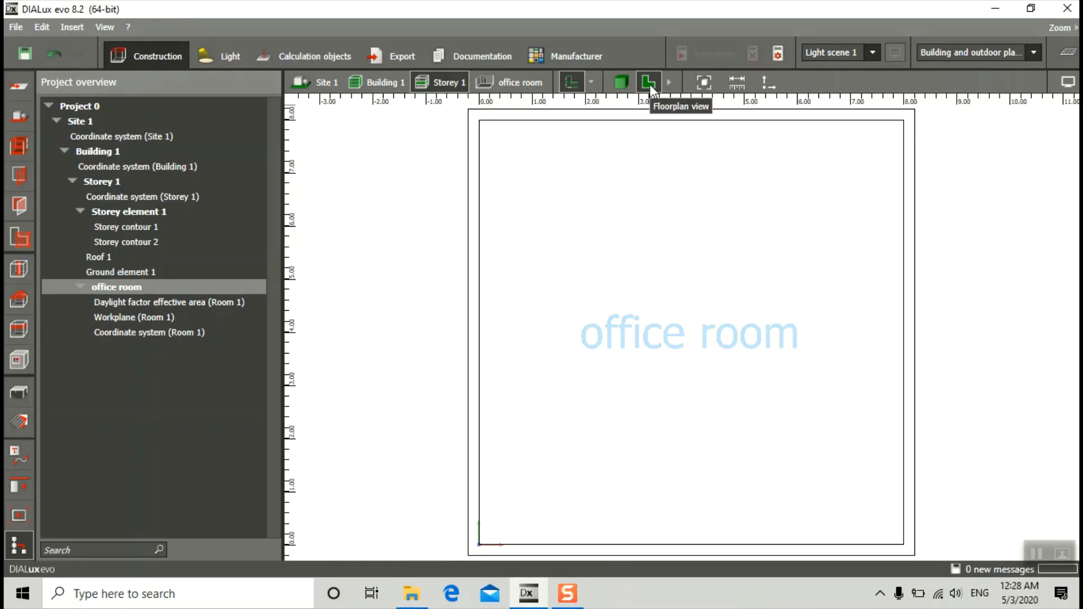
Inspect the office room from above in the 3D view, and return to the floorplan view
left_click(622, 83)
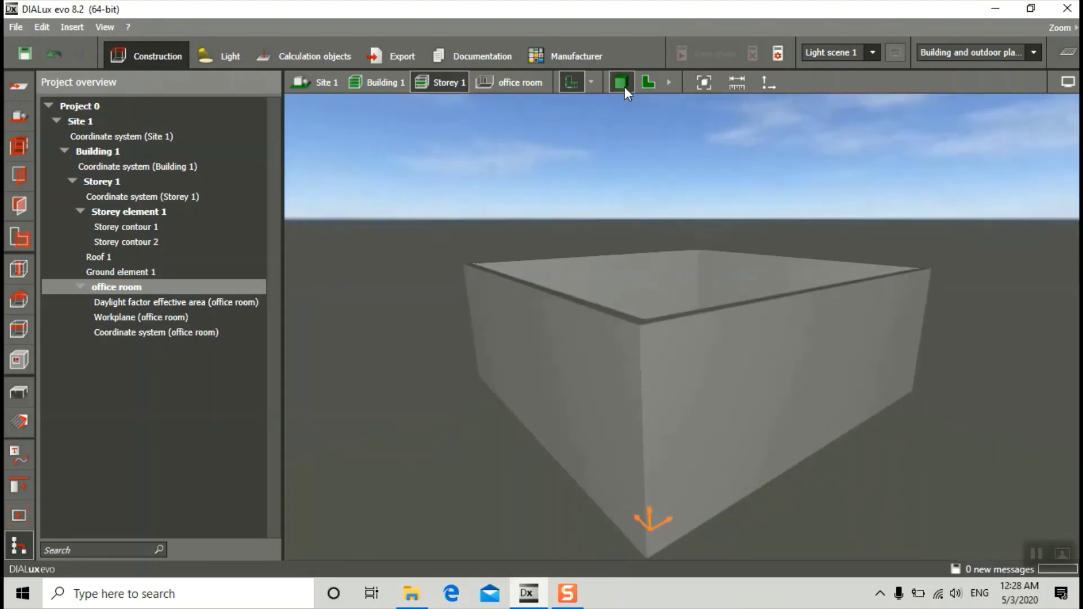
left_click_drag(683, 318, 577, 475)
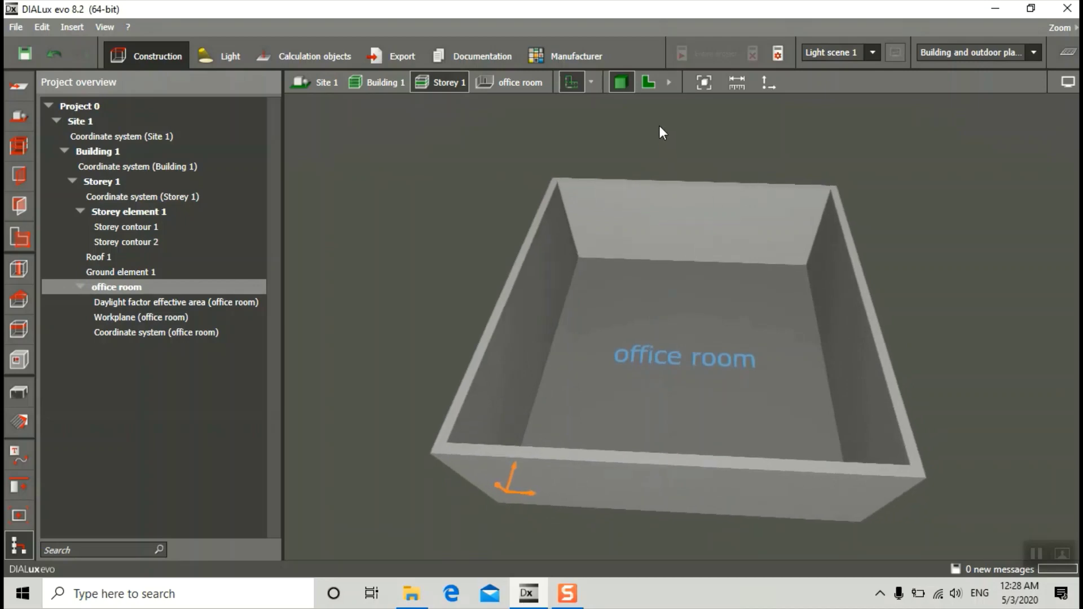
left_click(648, 84)
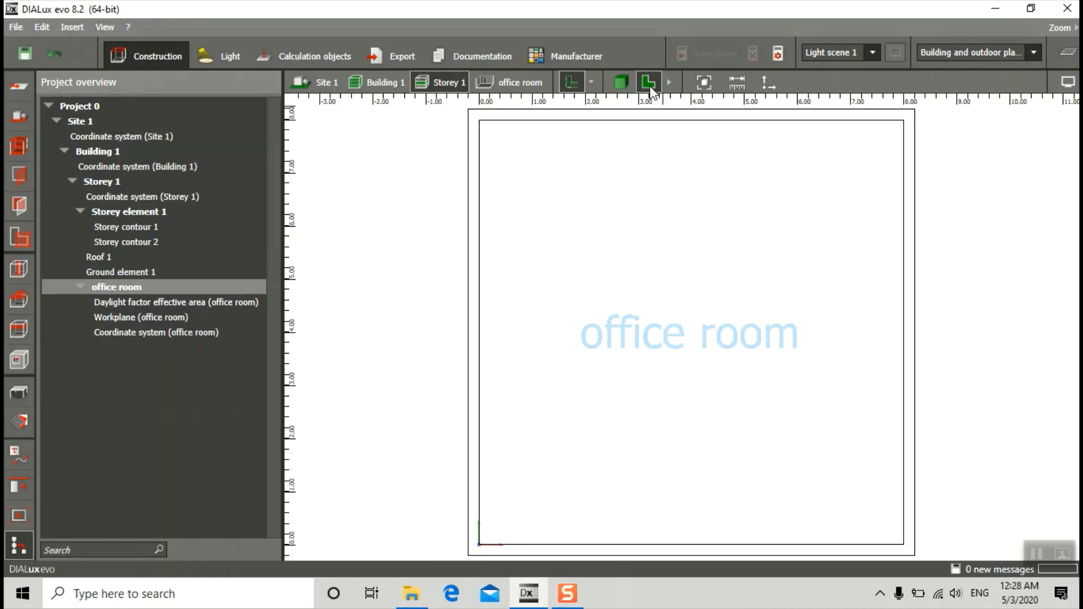
Place two Door (standard) apertures in the room's right-hand wall, one slightly below its middle and one near the upper corner
left_click(18, 174)
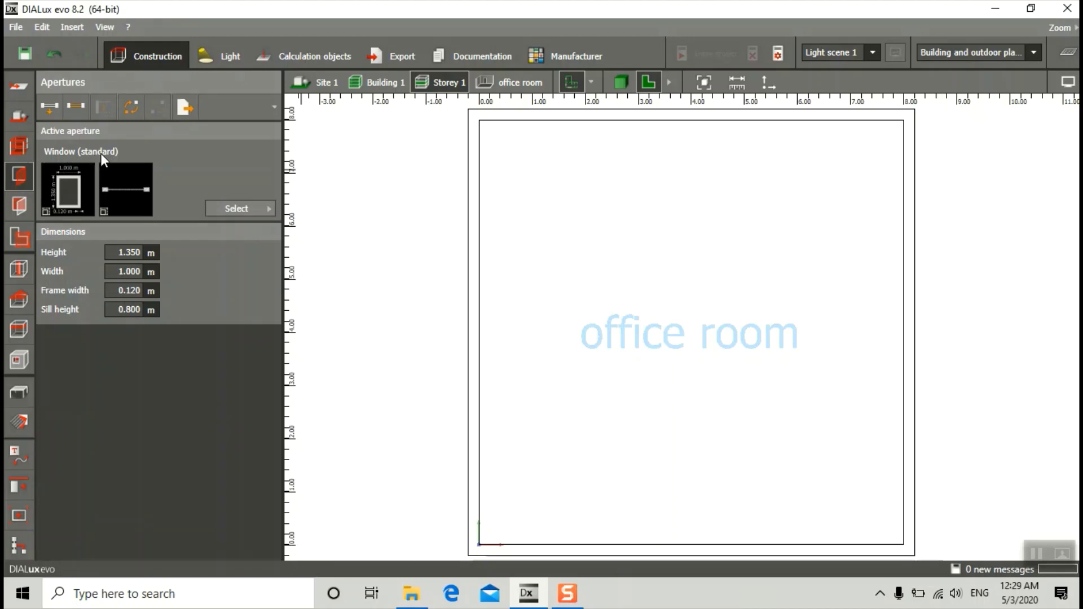
mouse_move(80, 198)
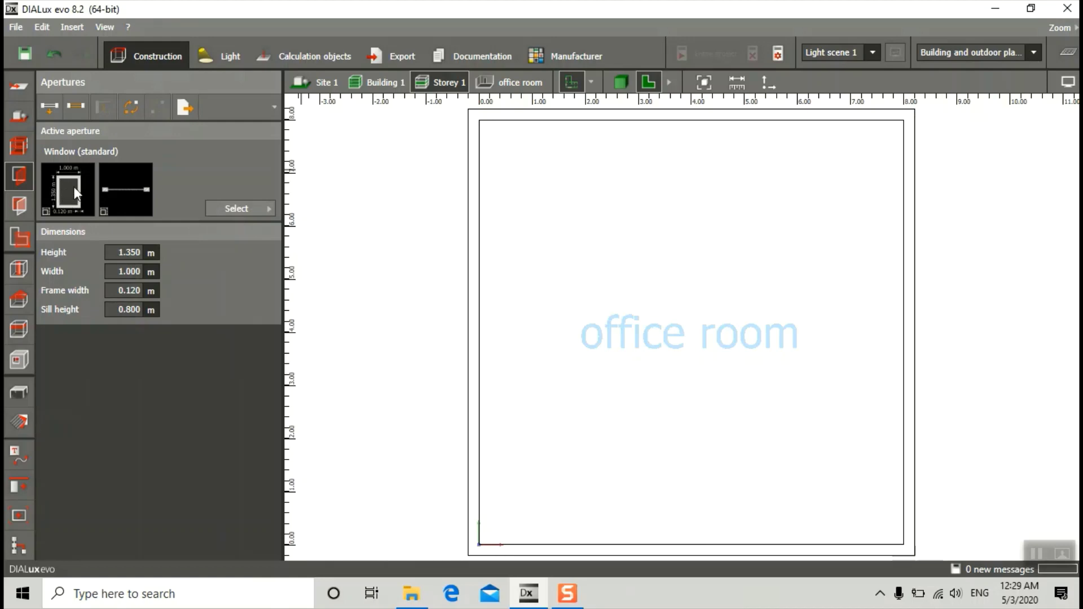
left_click(246, 208)
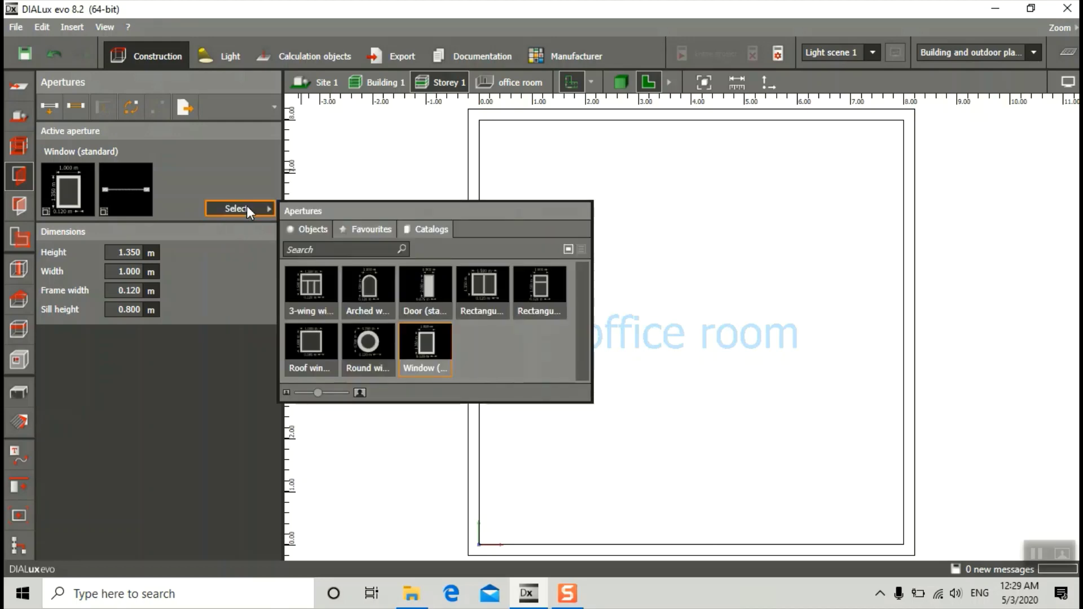
left_click(432, 294)
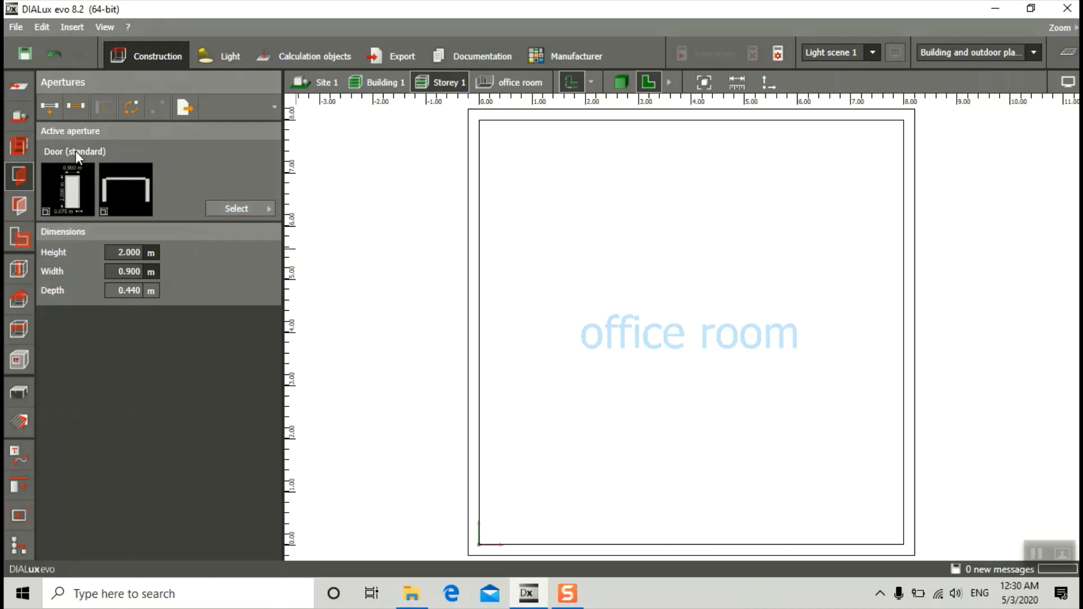
left_click(49, 107)
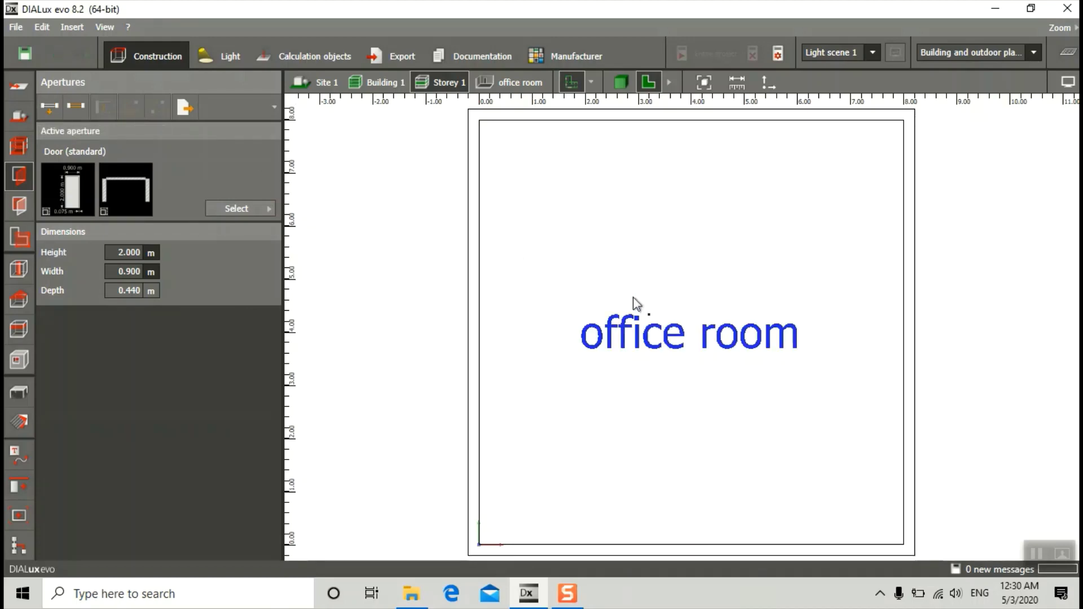
left_click(910, 353)
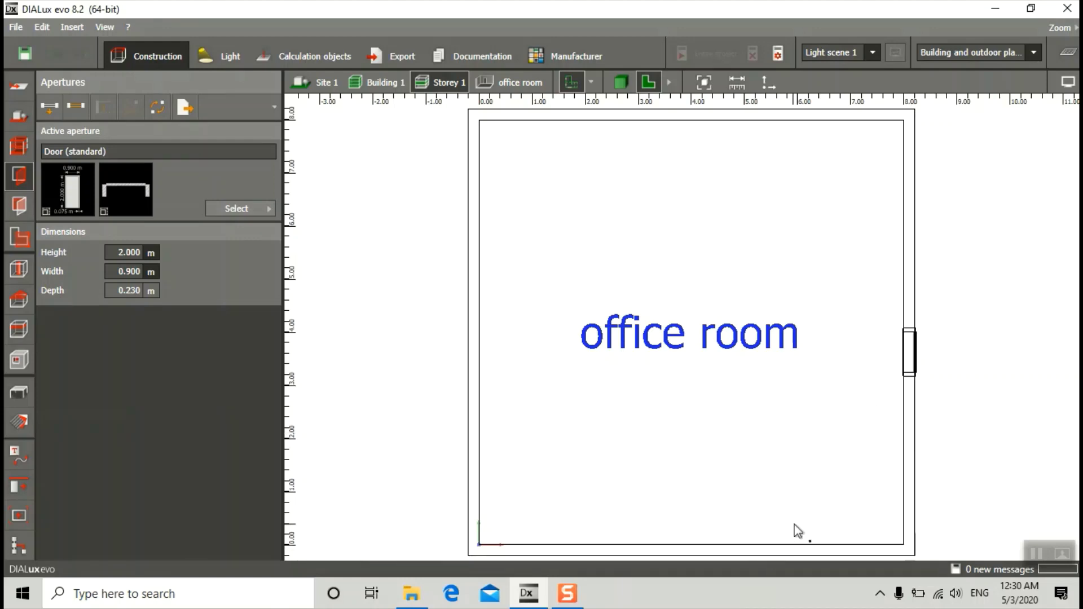
left_click(909, 158)
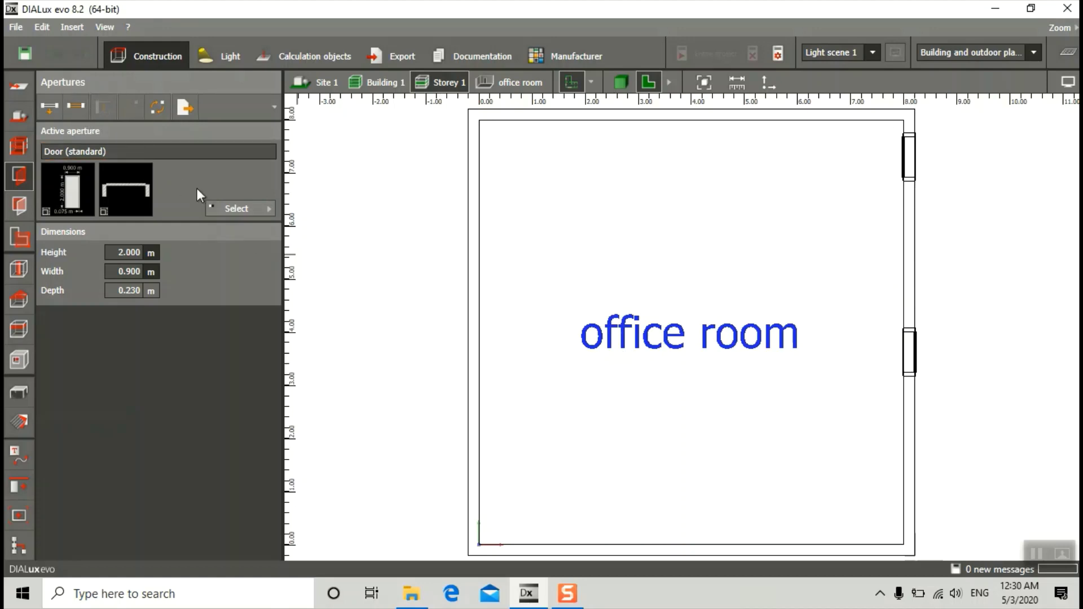
Place three Window (standard) apertures, two in the room's left-hand wall and one in the upper wall
left_click(270, 211)
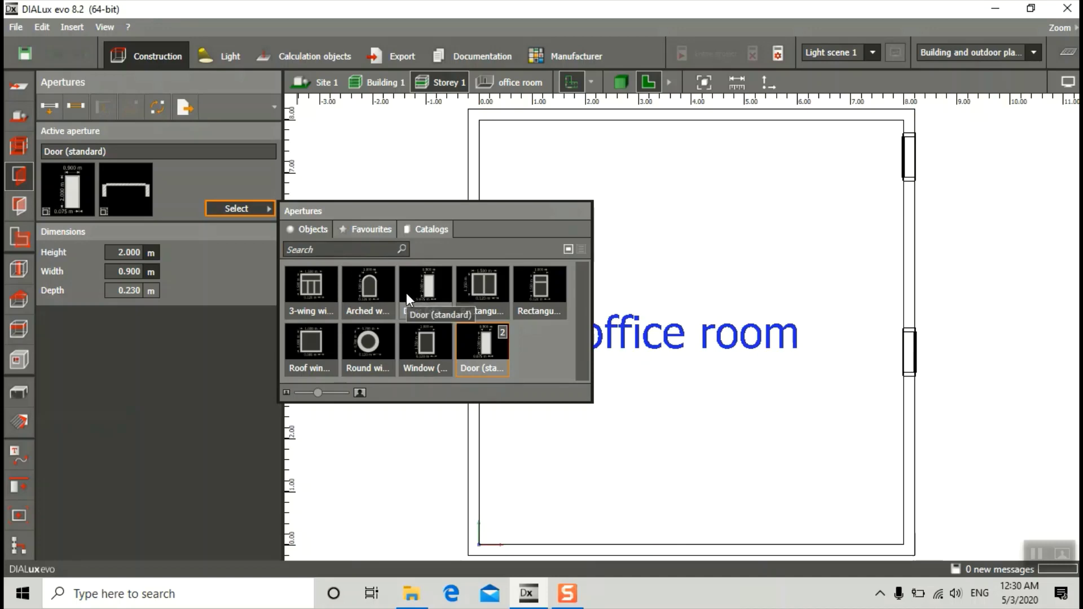
double_click(424, 356)
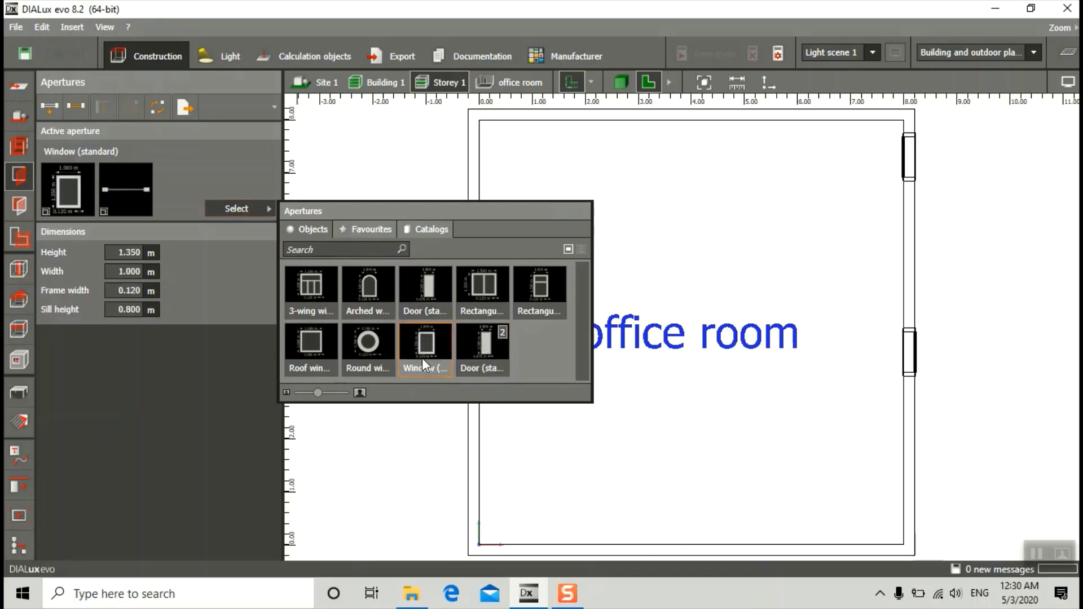
left_click(236, 215)
left_click(236, 216)
left_click(236, 215)
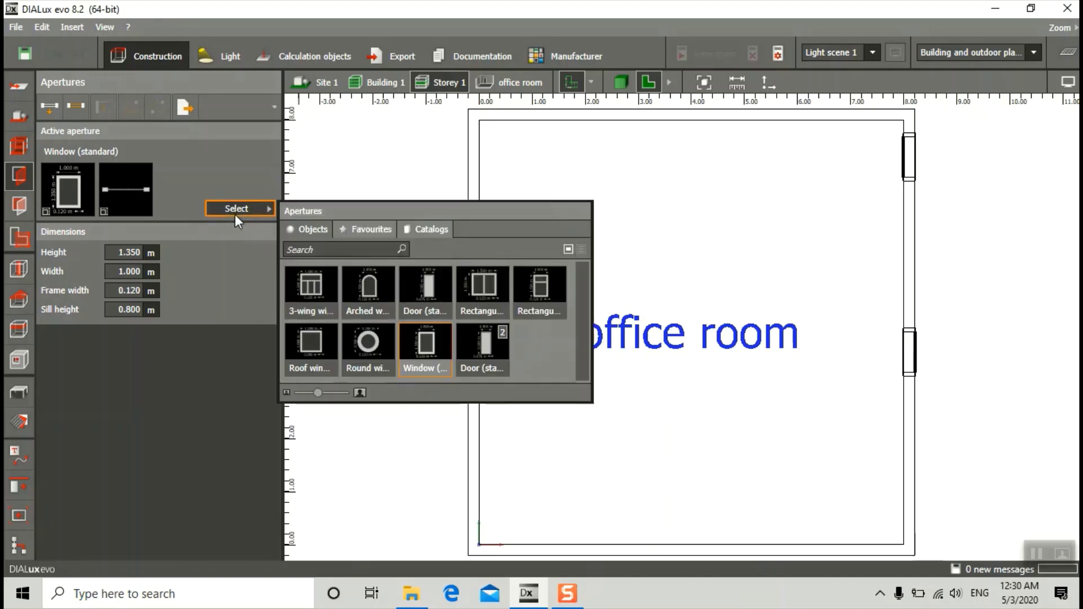
left_click(236, 215)
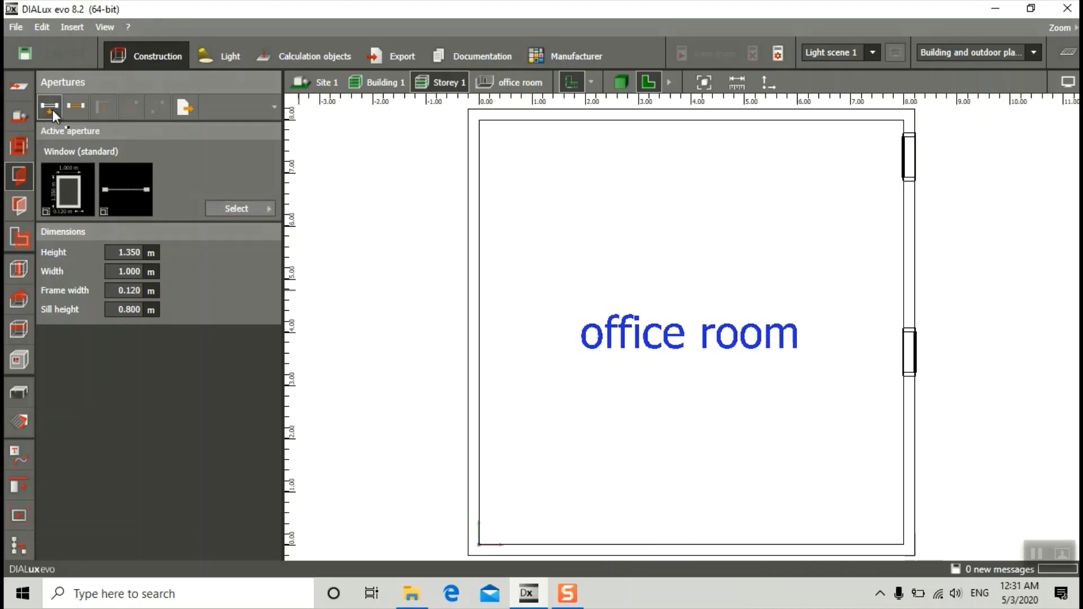
left_click(476, 214)
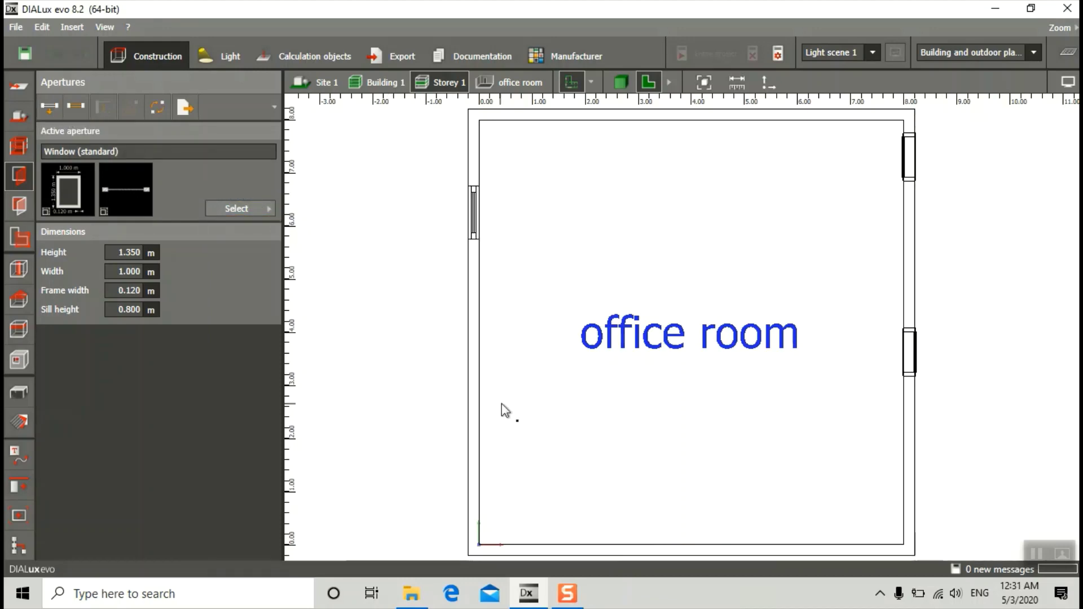
left_click(479, 436)
left_click(660, 111)
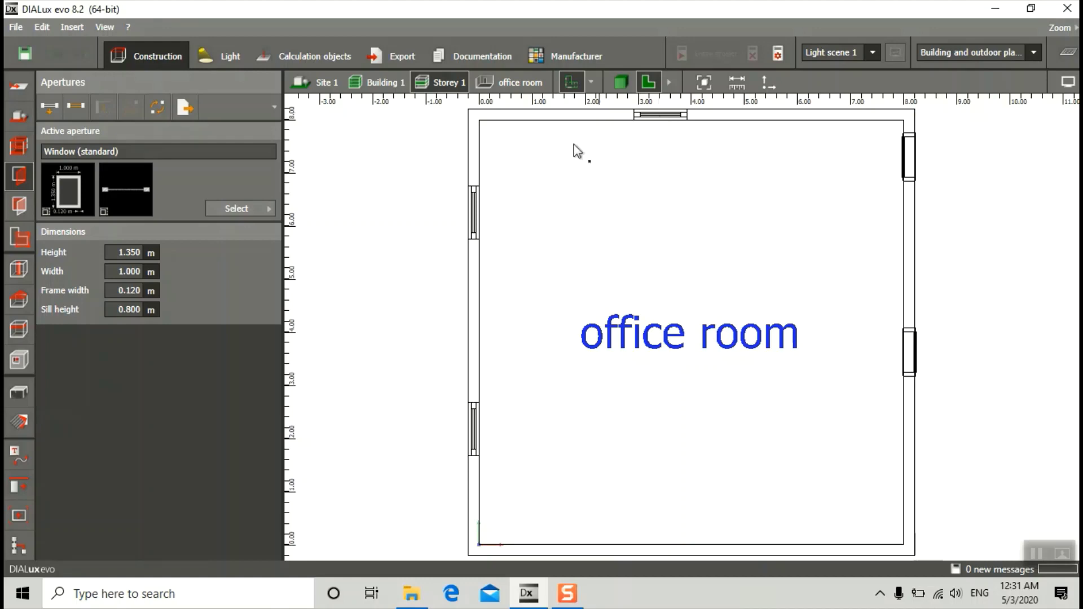
Check the aperture catalogues, open the additional catalogues, and browse the list of manufacturers
left_click(270, 208)
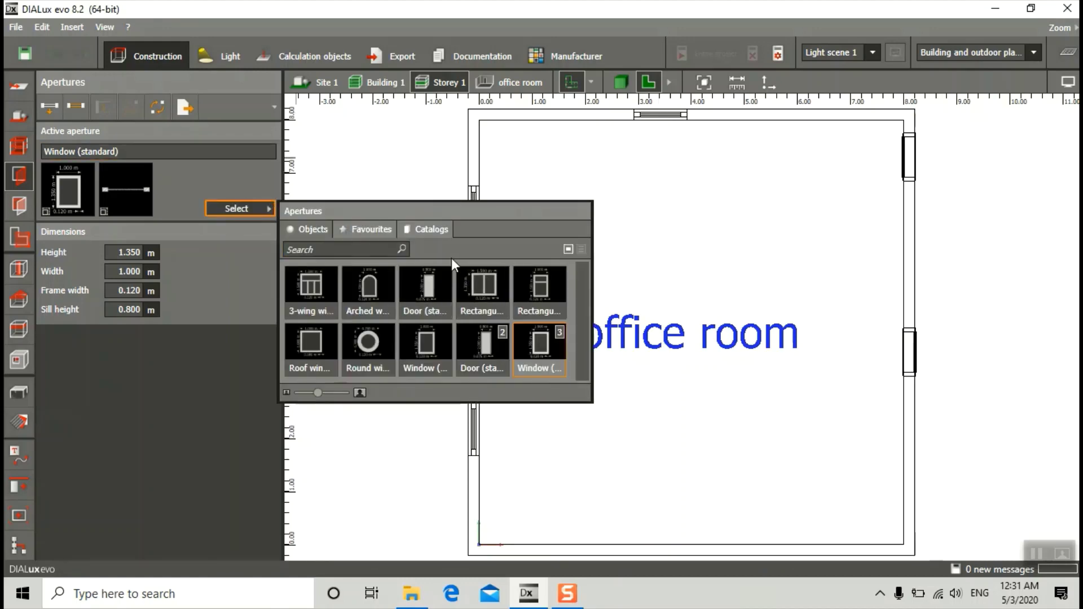
left_click(426, 234)
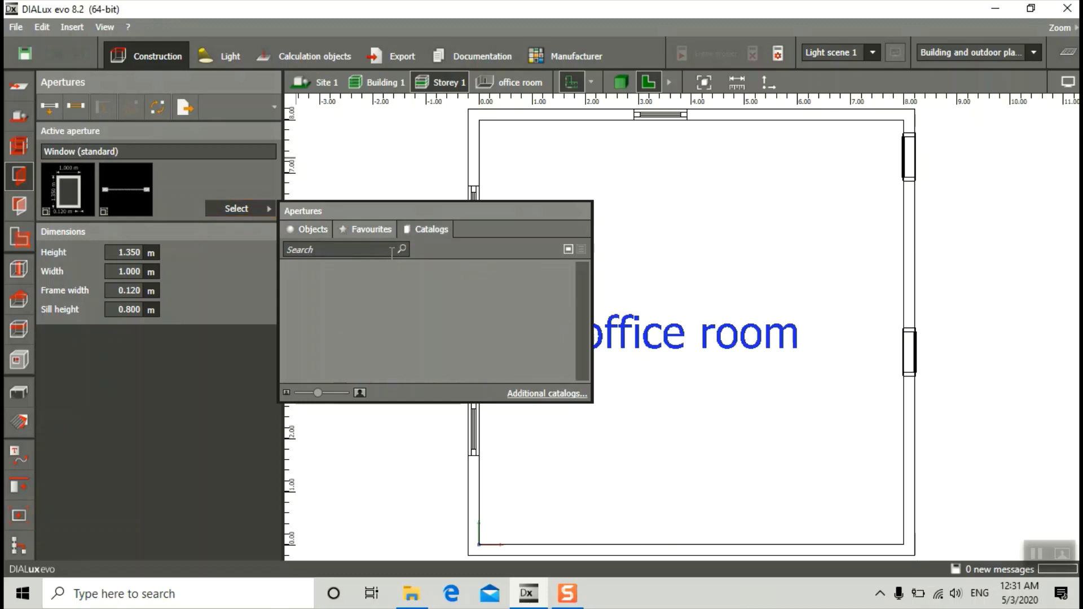
left_click(352, 250)
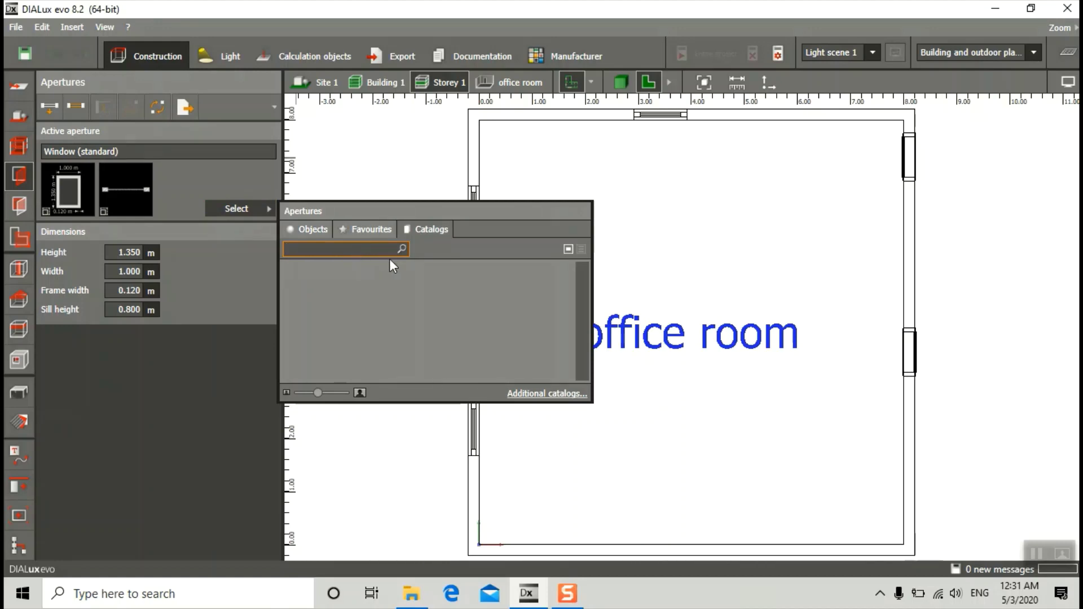
left_click(552, 397)
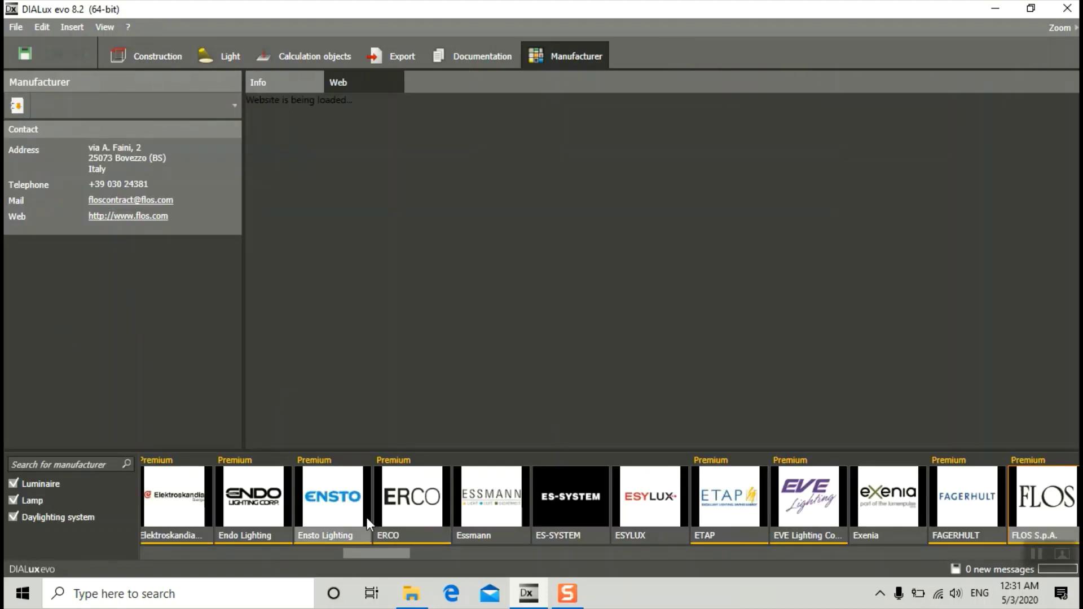
left_click_drag(368, 553, 253, 605)
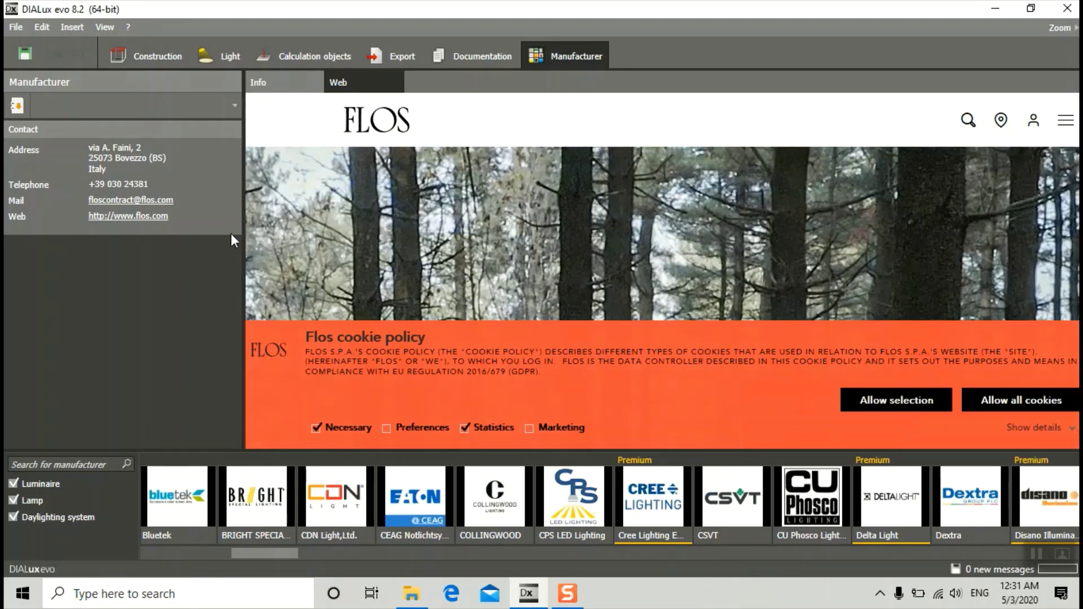
Review the office room's documentation summary and the editable list of selected outputs, and return to the construction view
left_click(483, 55)
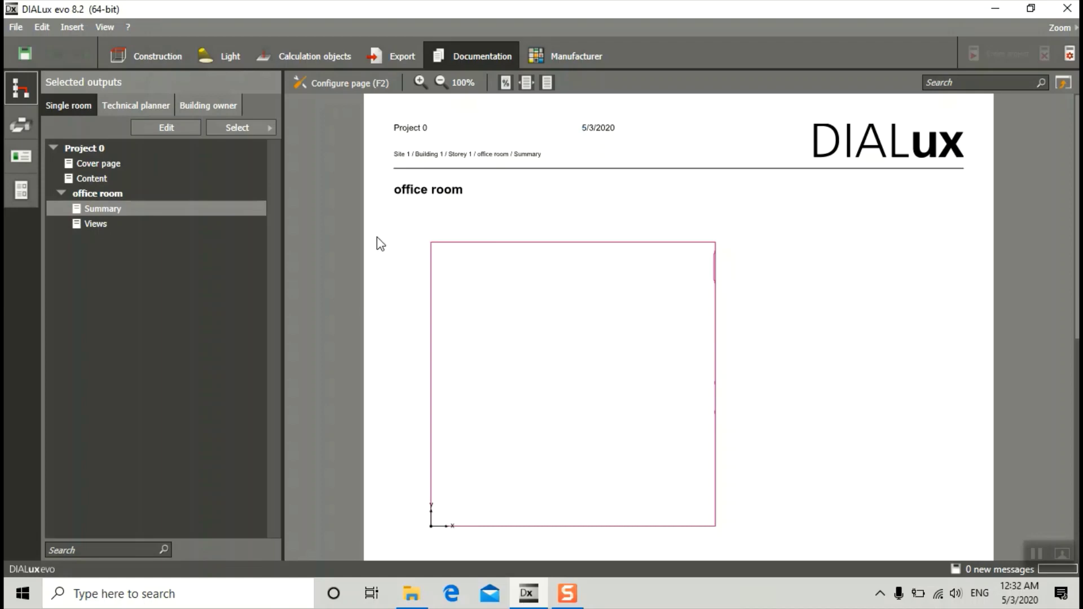
left_click(172, 127)
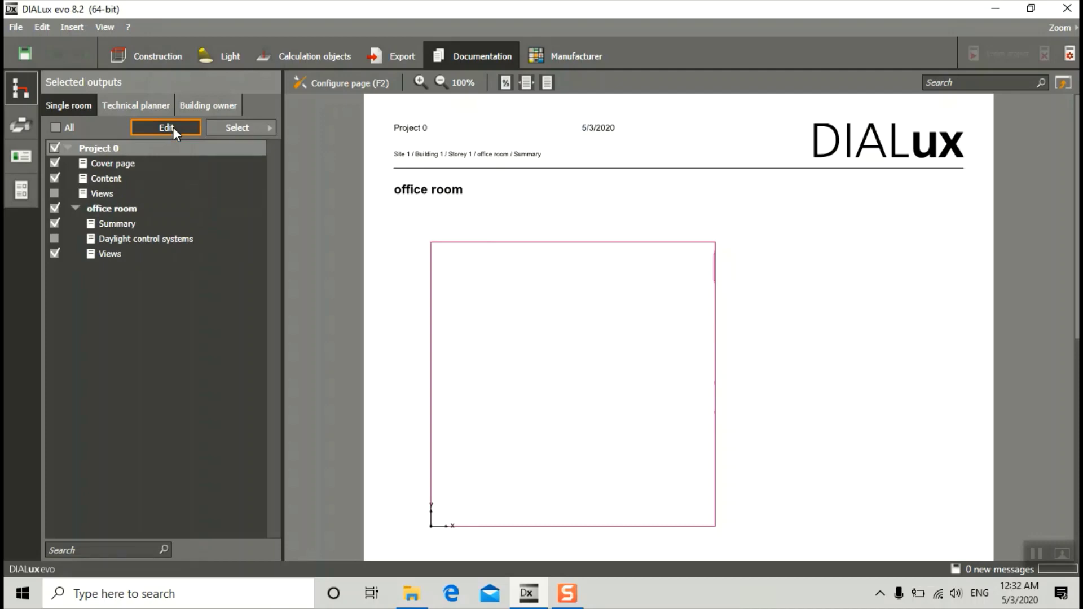
left_click(173, 127)
left_click(173, 127)
left_click(167, 57)
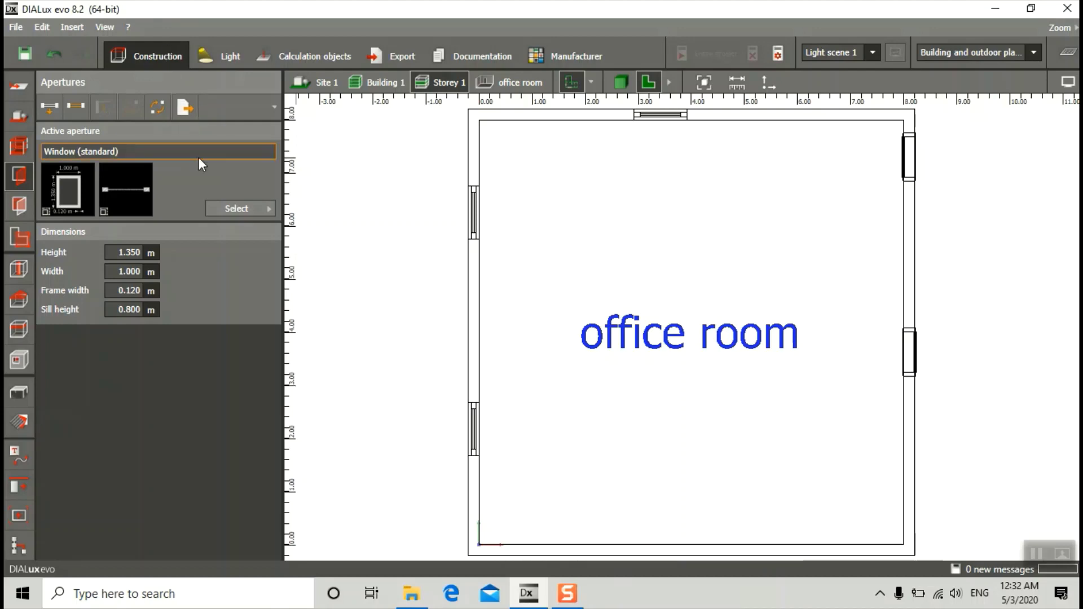
Open the aperture selection and browse the manufacturer list, viewing LEDVANCE's page
left_click(241, 209)
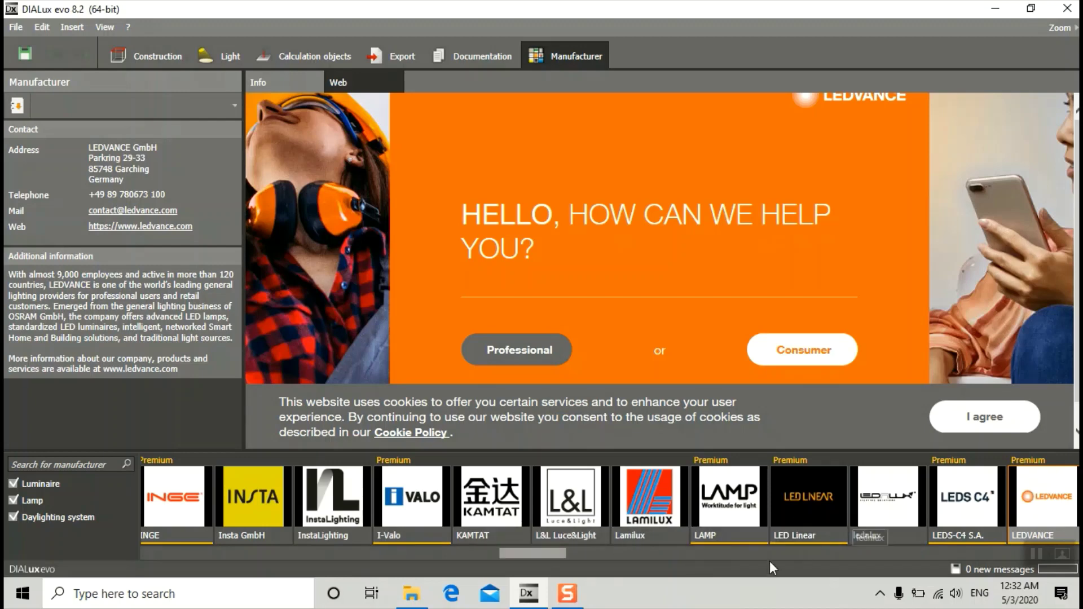
left_click_drag(551, 557, 167, 587)
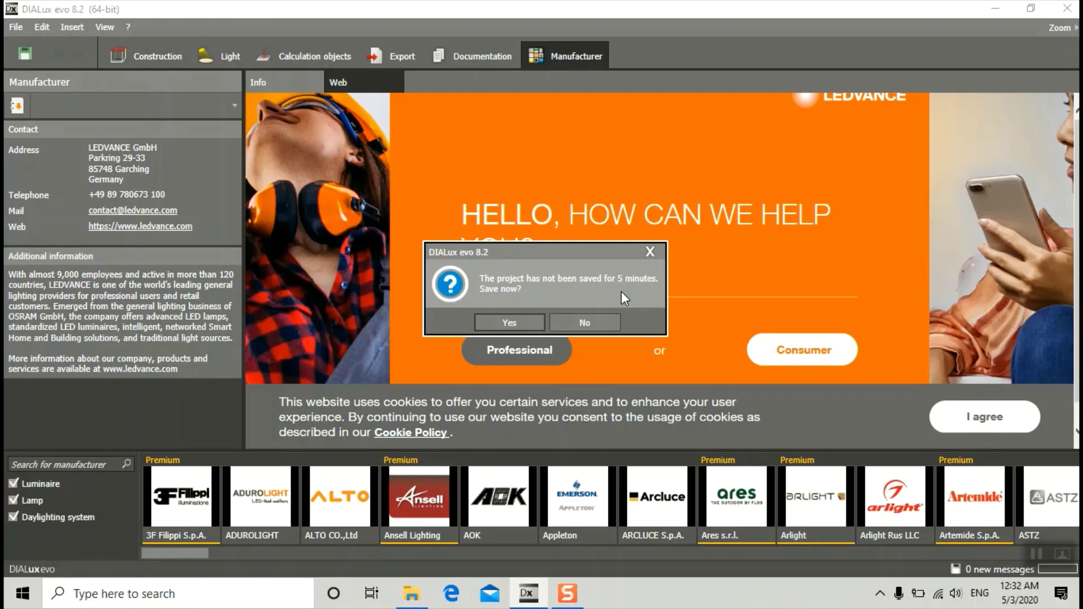
Save the project on the Desktop as a DIALux evo file named Project 0
left_click(510, 323)
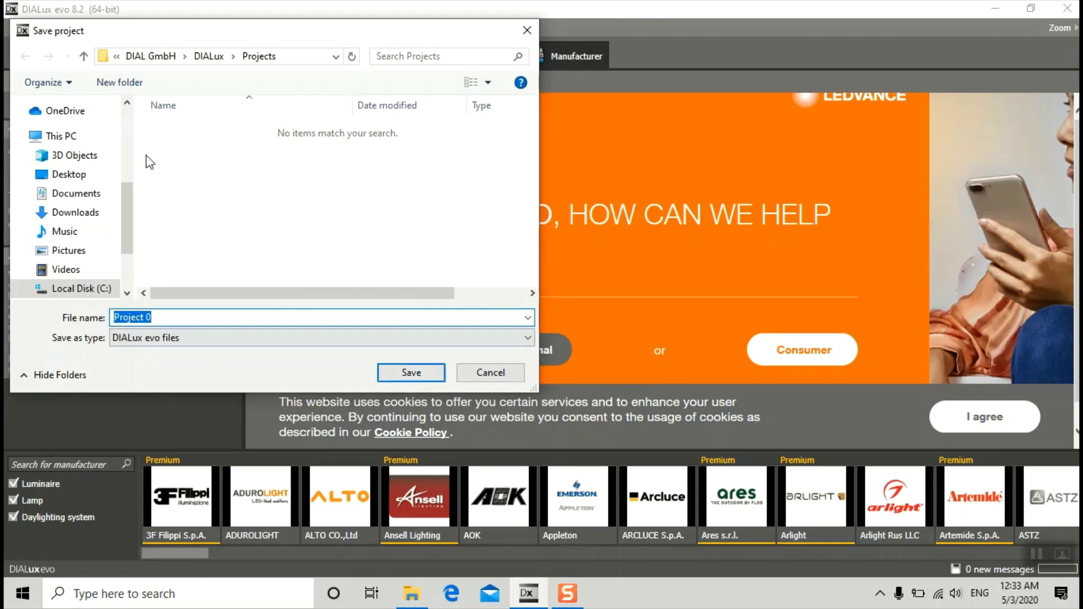
left_click_drag(128, 106, 129, 107)
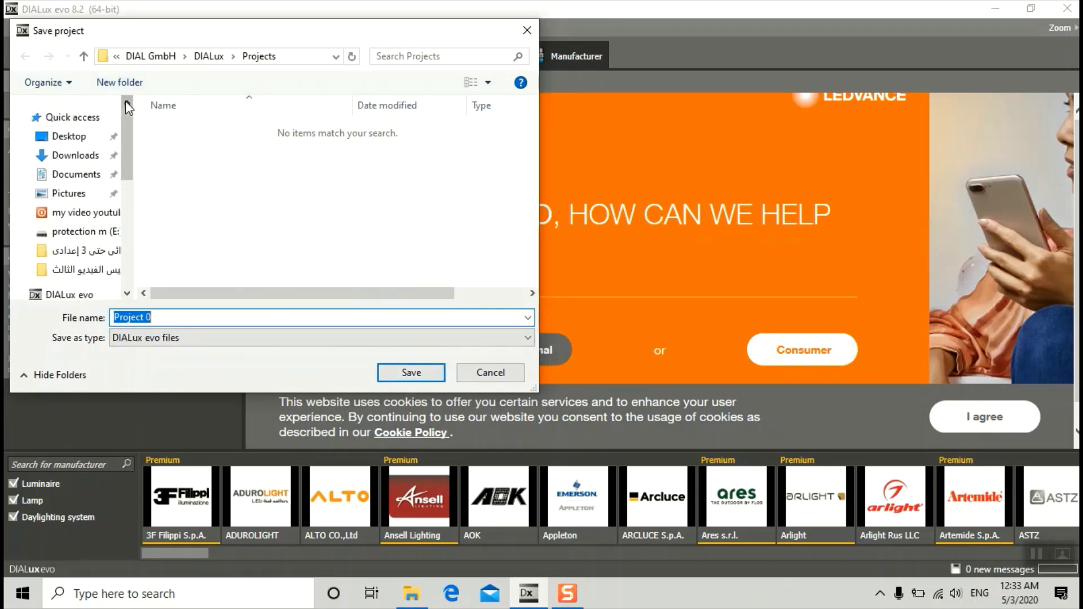
left_click(76, 138)
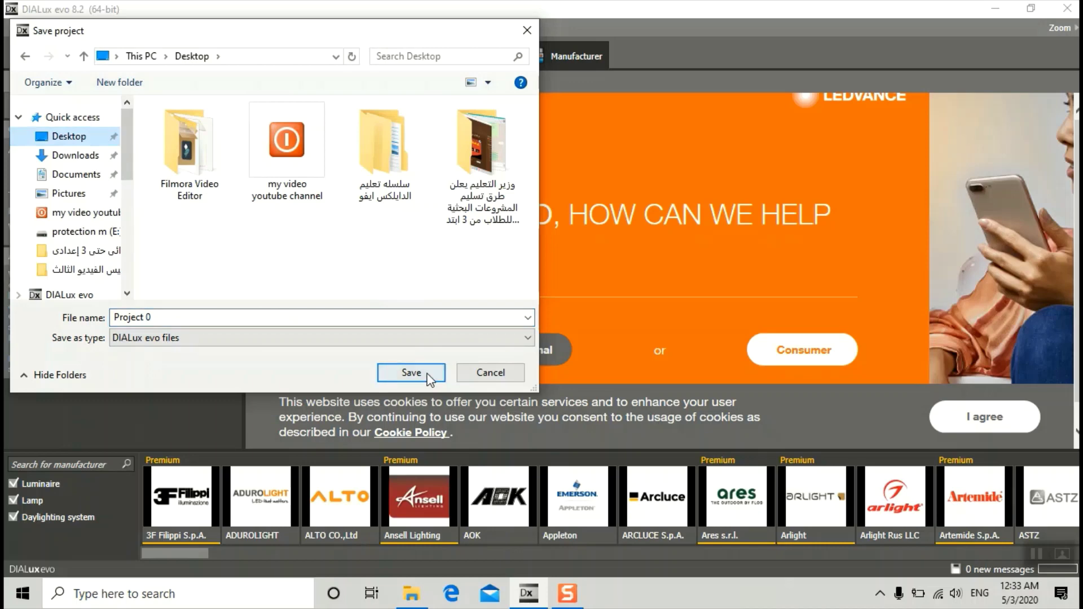
left_click(412, 373)
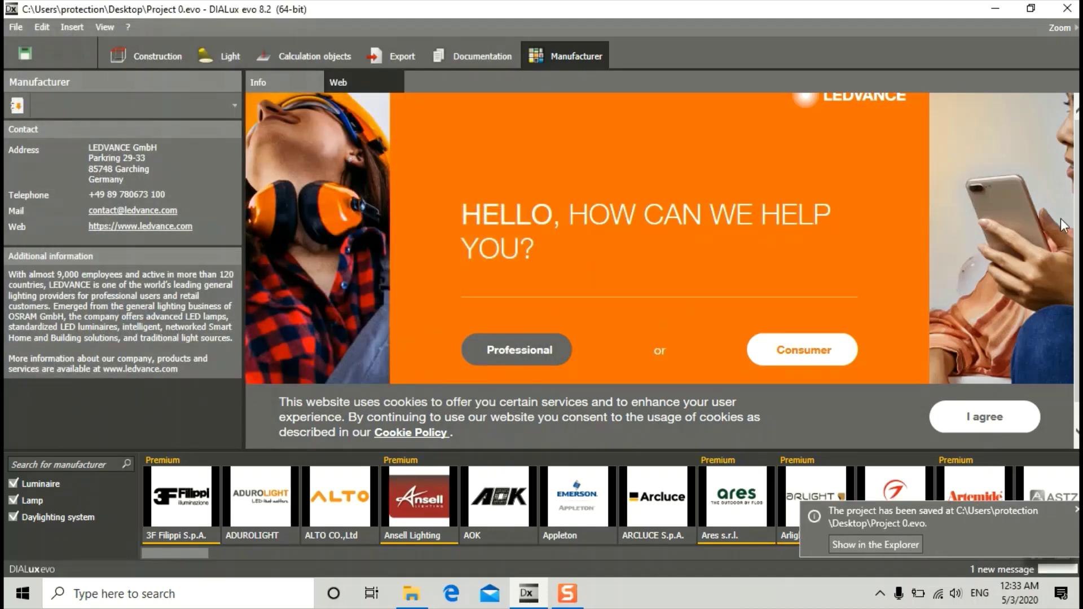
Accept the cookies on LEDVANCE's embedded page, open its website in the browser, and go through the Consumer section to LED Luminaires
left_click(969, 421)
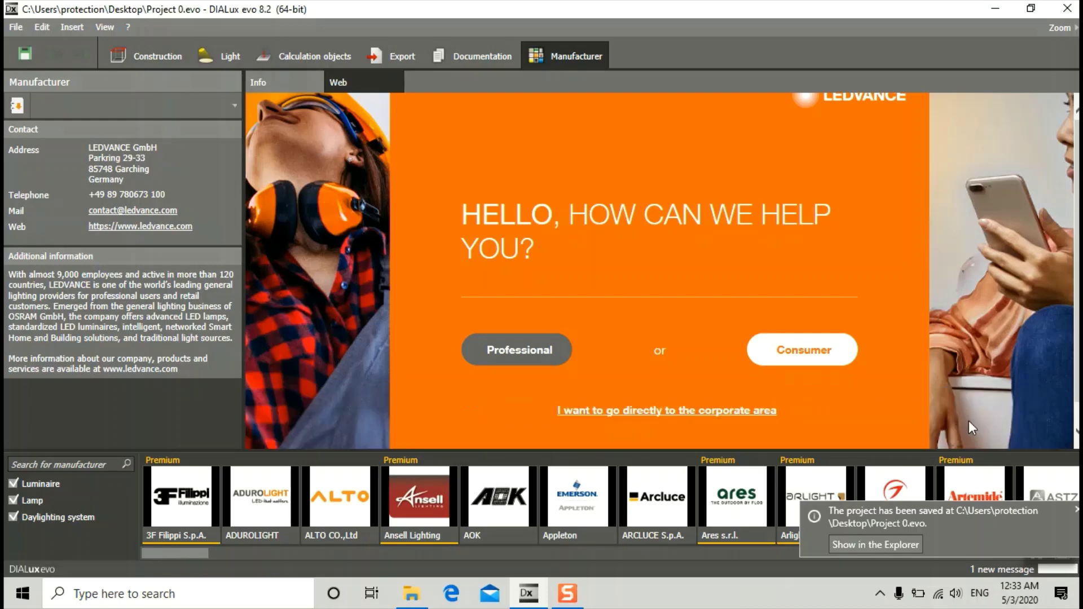
left_click(127, 228)
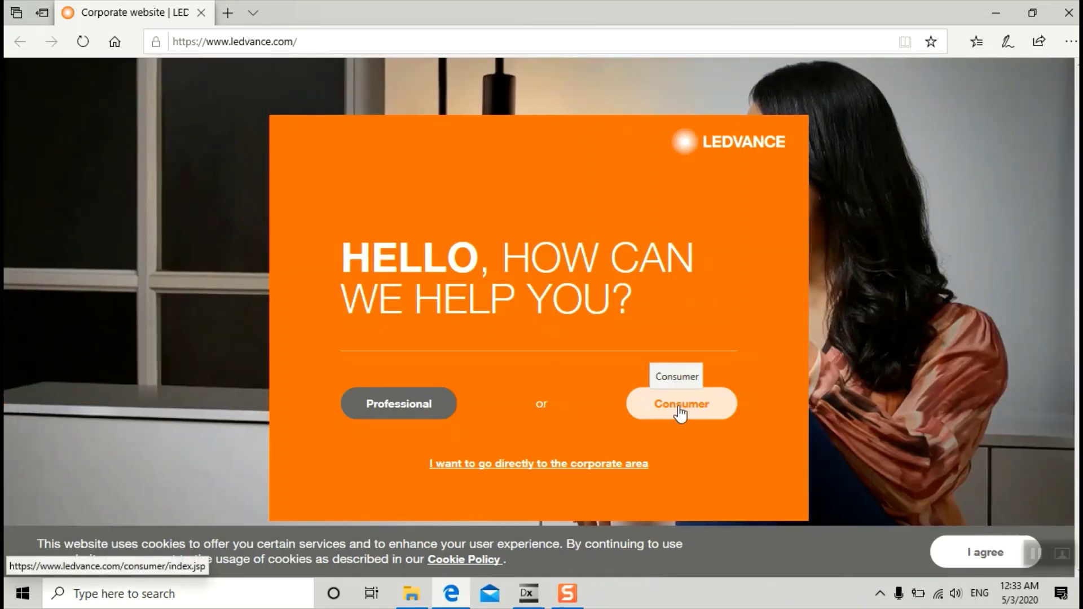
left_click(679, 409)
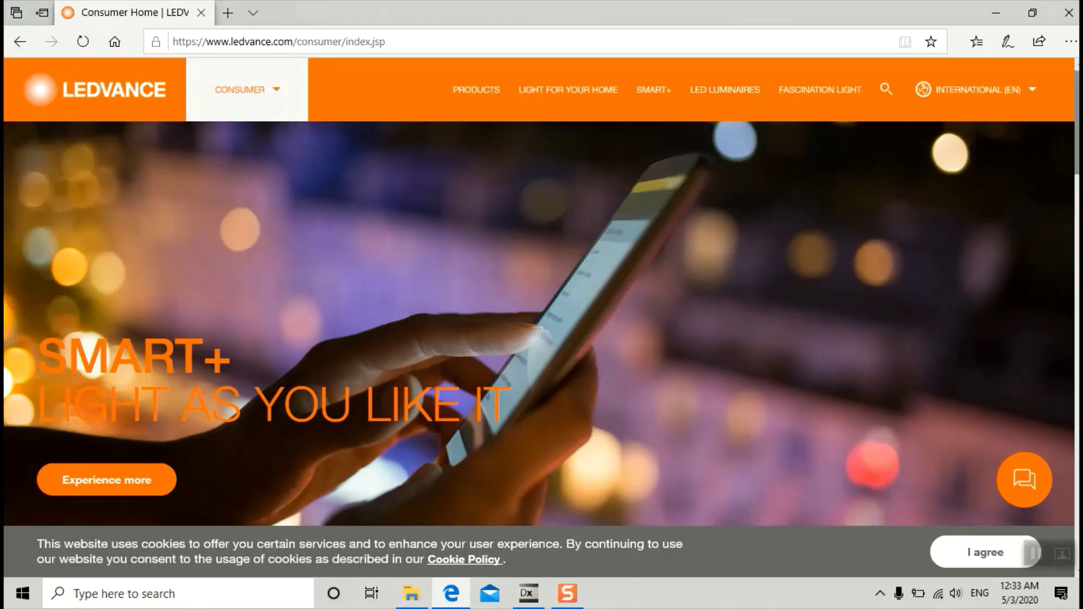
scroll(1077, 230, "down", 5)
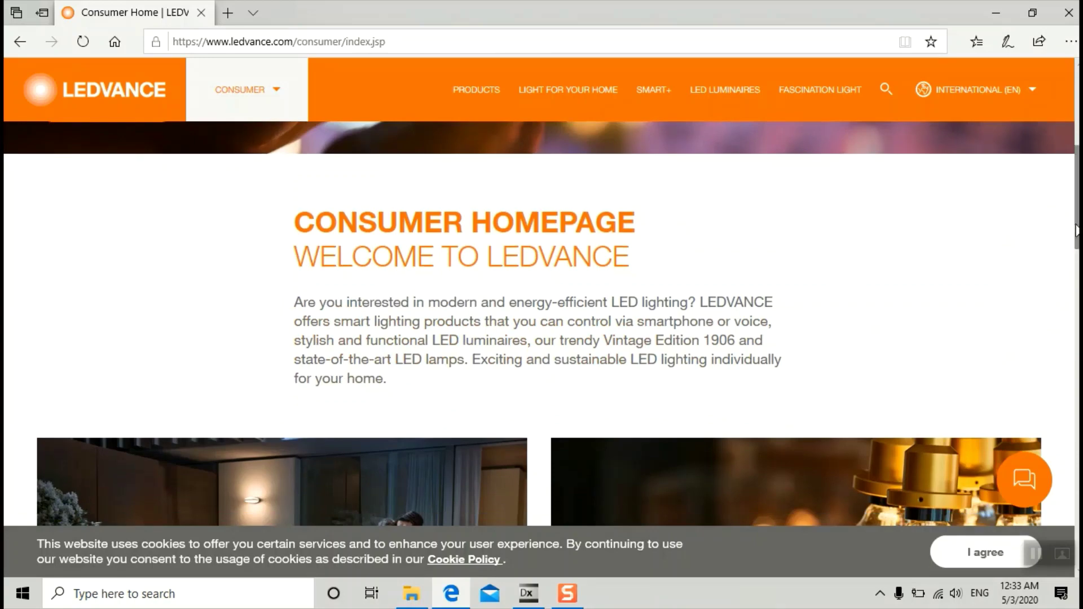
scroll(1076, 230, "down", 10)
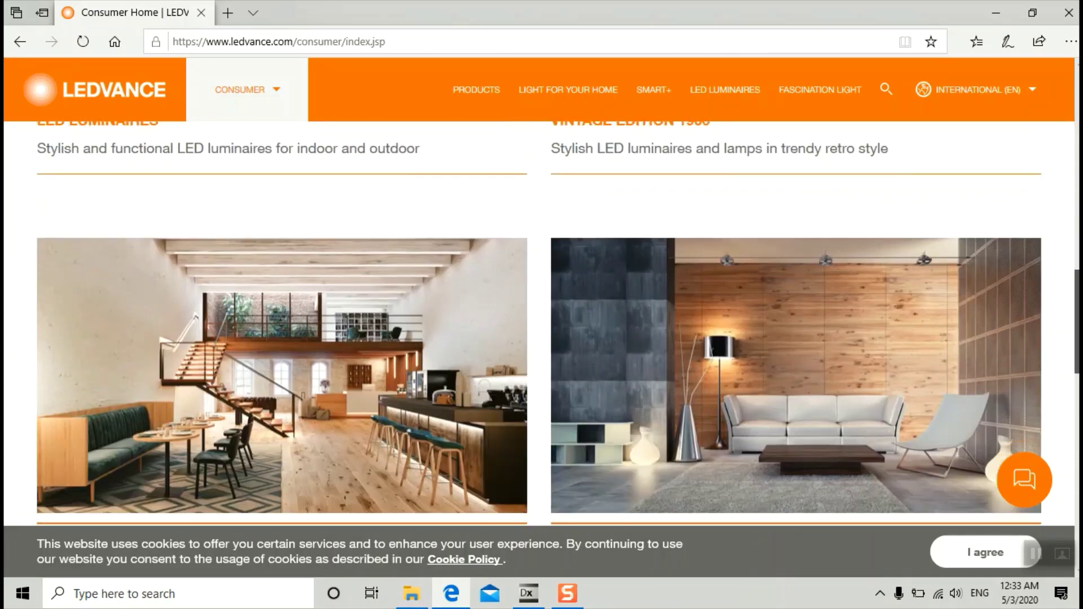
scroll(1072, 293, "up", 8)
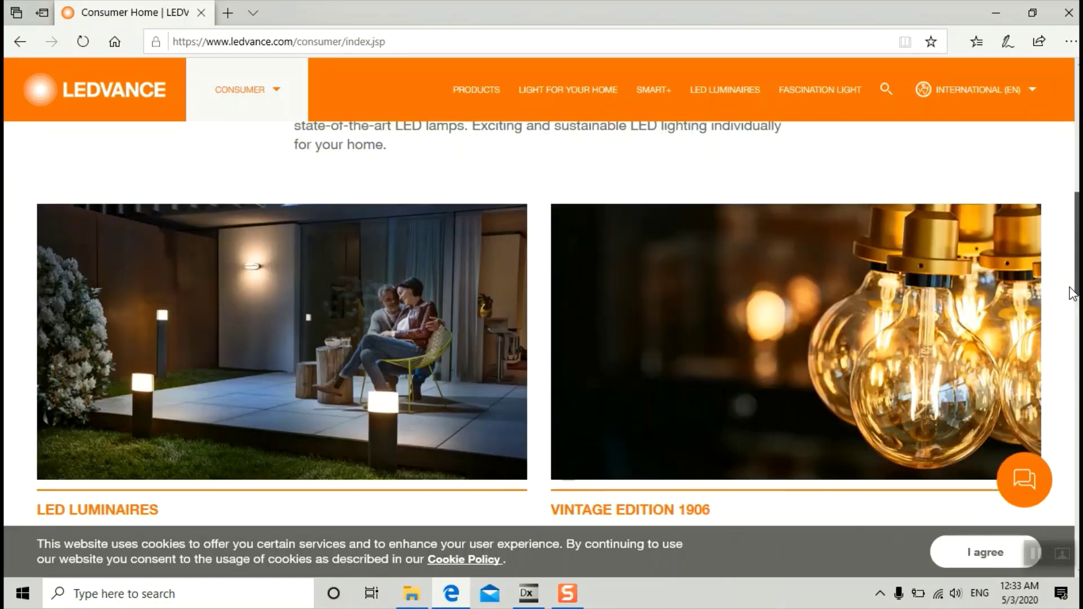
scroll(1070, 294, "down", 1)
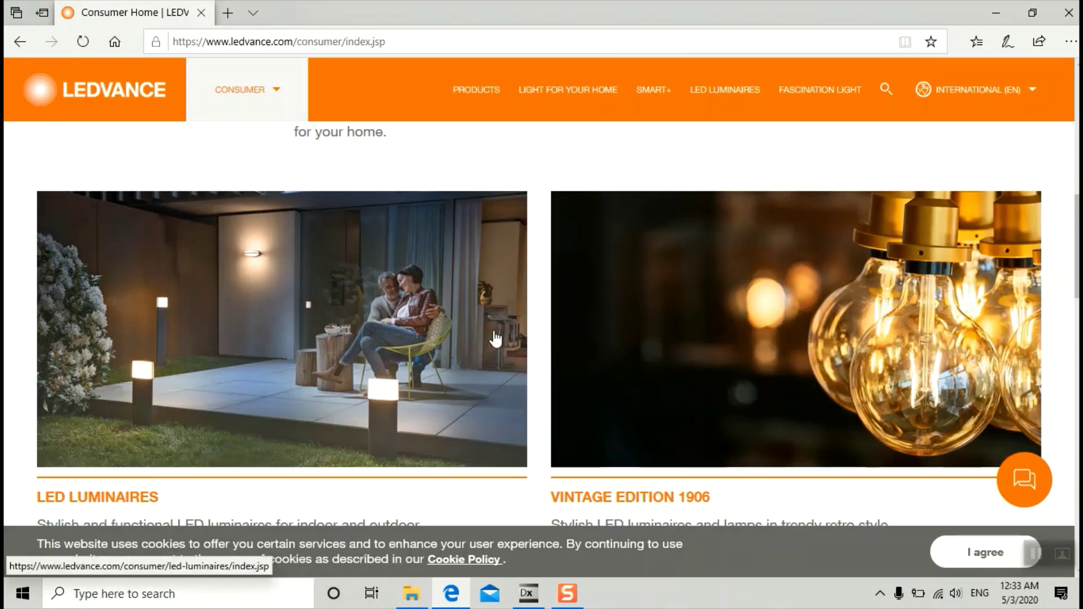
left_click(398, 323)
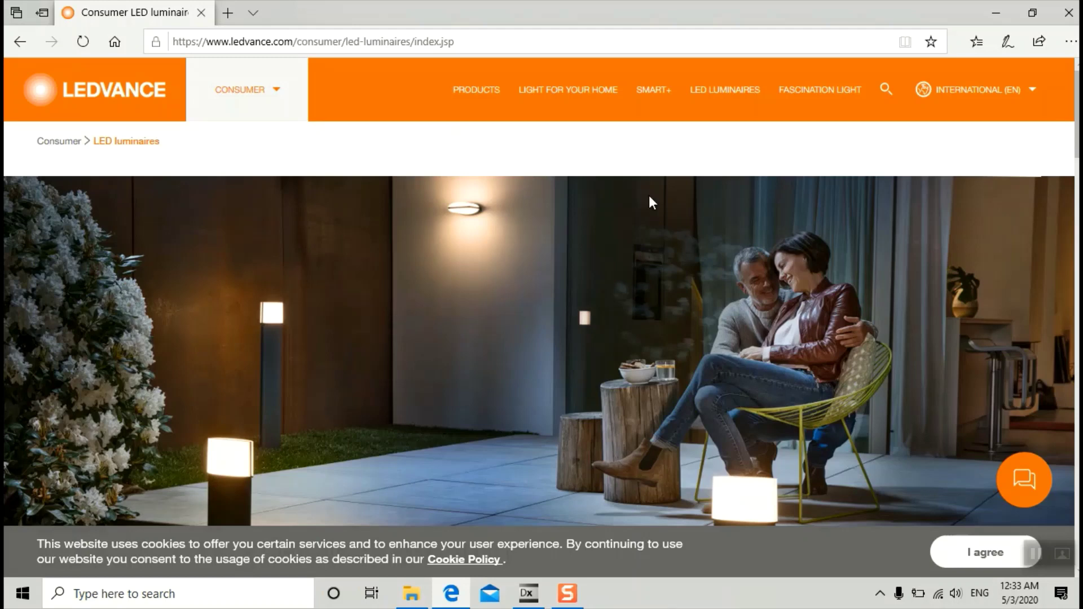
Accept the website's cookies, look through the LED luminaire categories and the Mobile LED Luminaires page, and close the browser
left_click(963, 553)
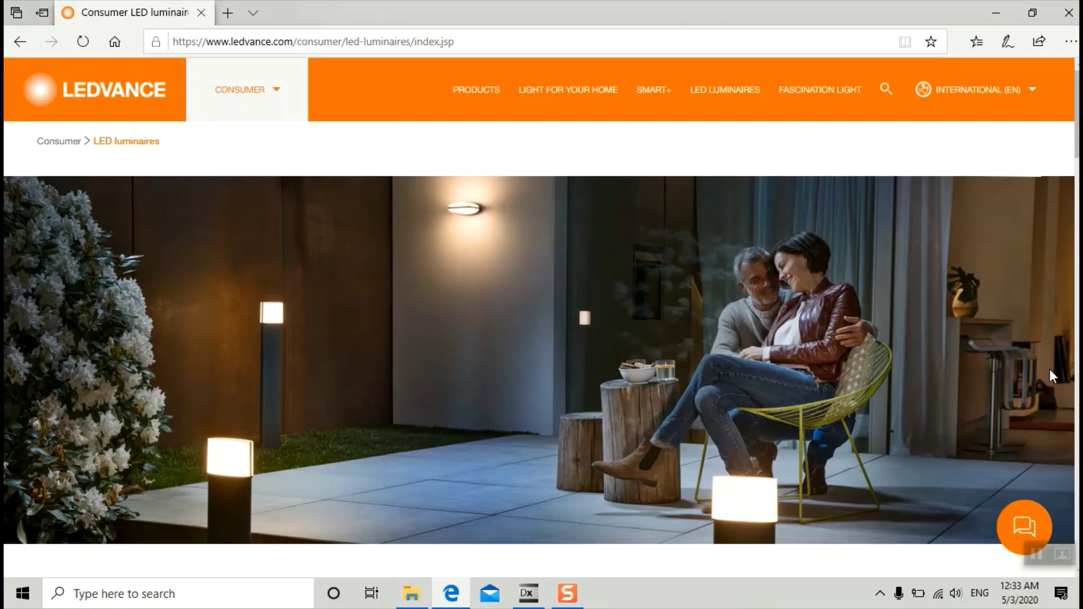
scroll(1050, 369, "down", 7)
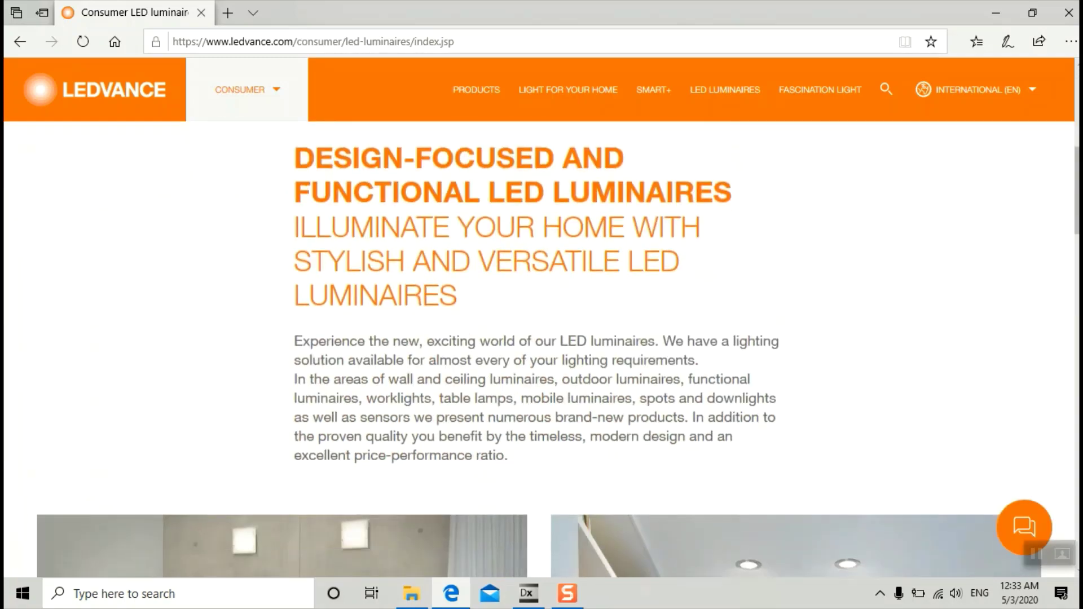
scroll(542, 350, "down", 15)
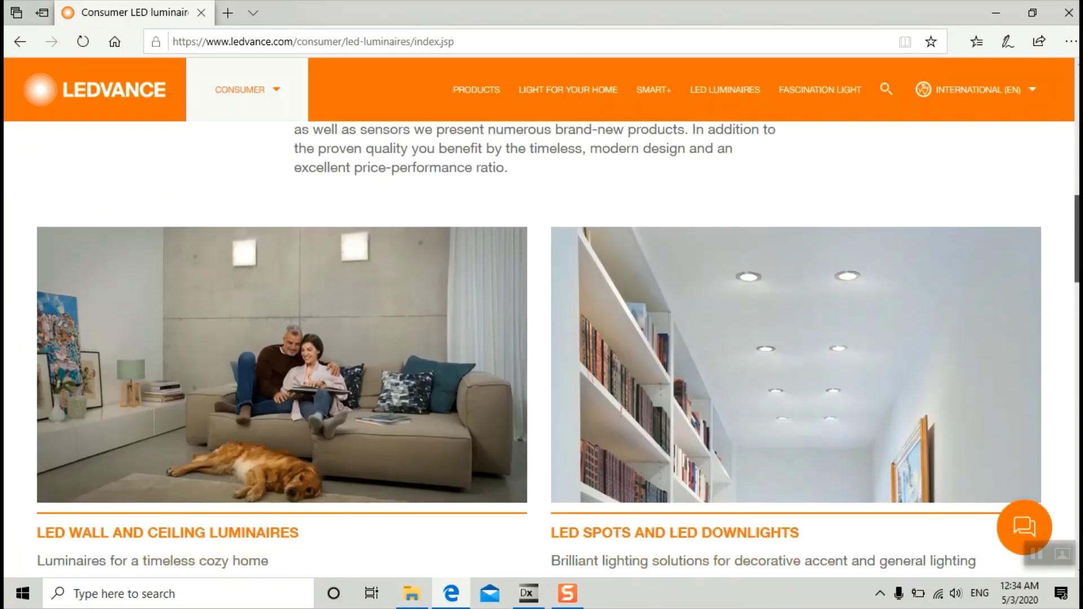
scroll(541, 350, "down", 10)
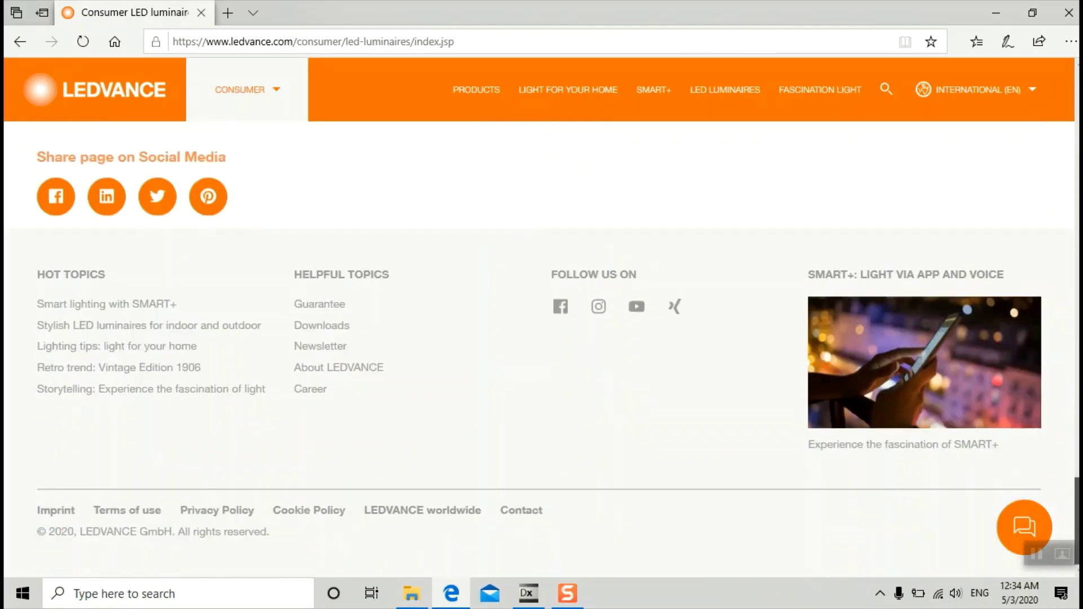
scroll(1064, 455, "up", 8)
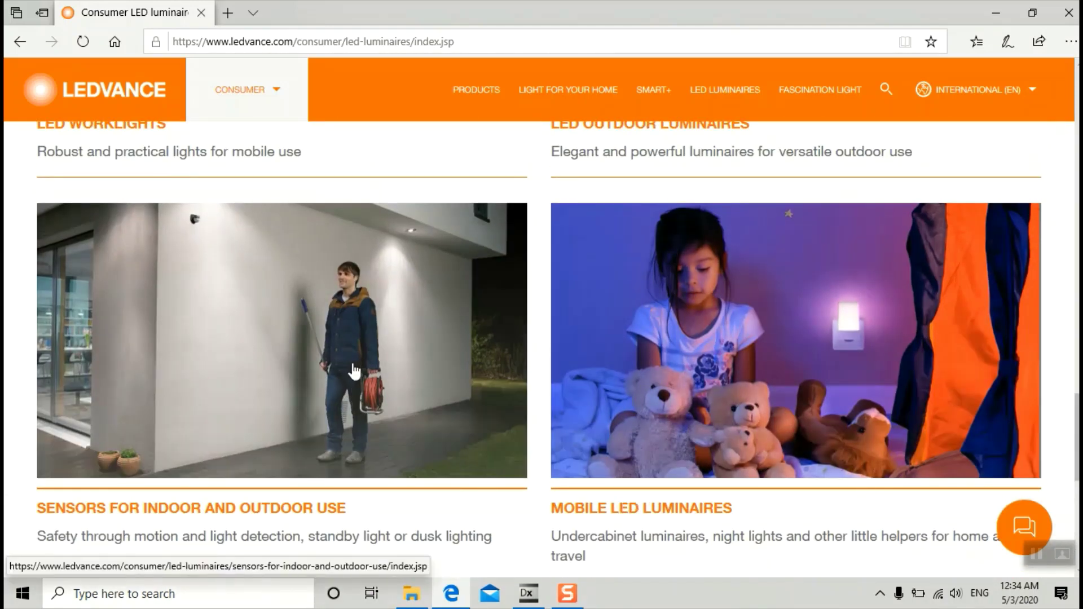
left_click(672, 358)
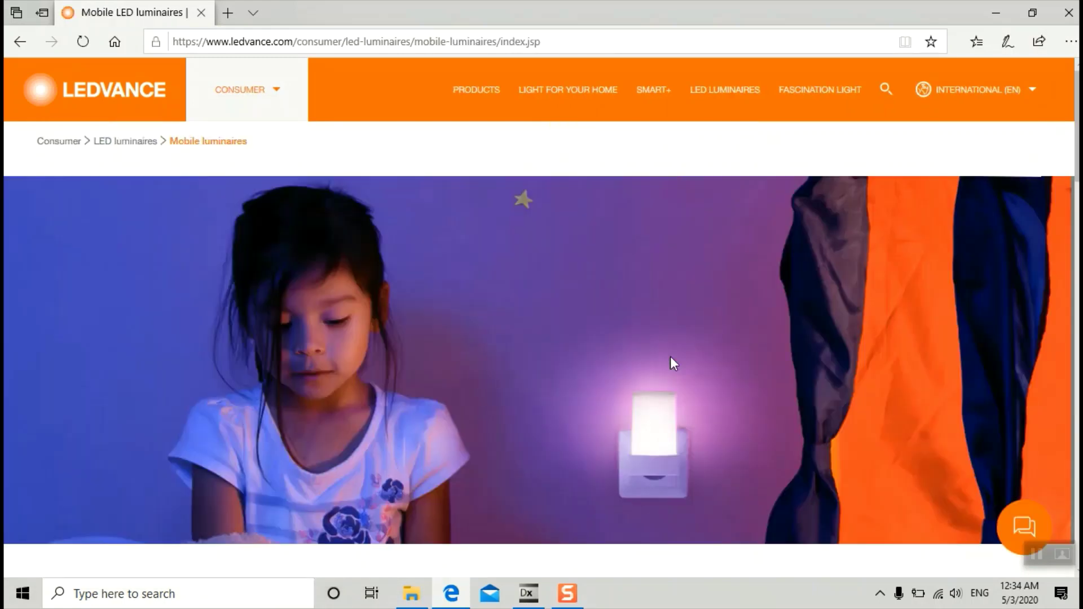
left_click(1069, 12)
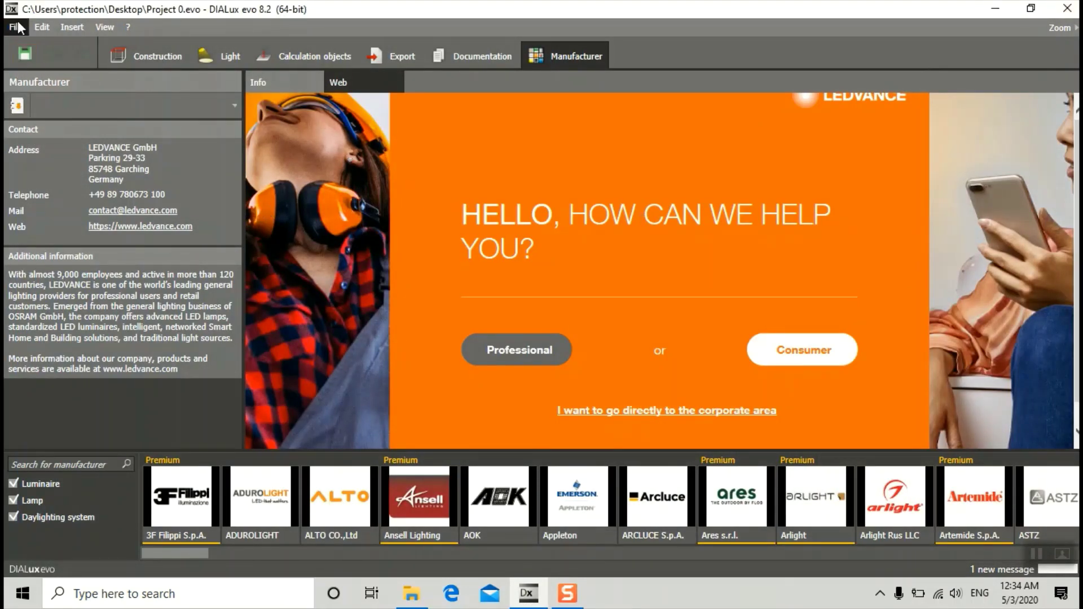
Return to the construction view and inspect the office room's doors and windows in 3D
left_click(138, 63)
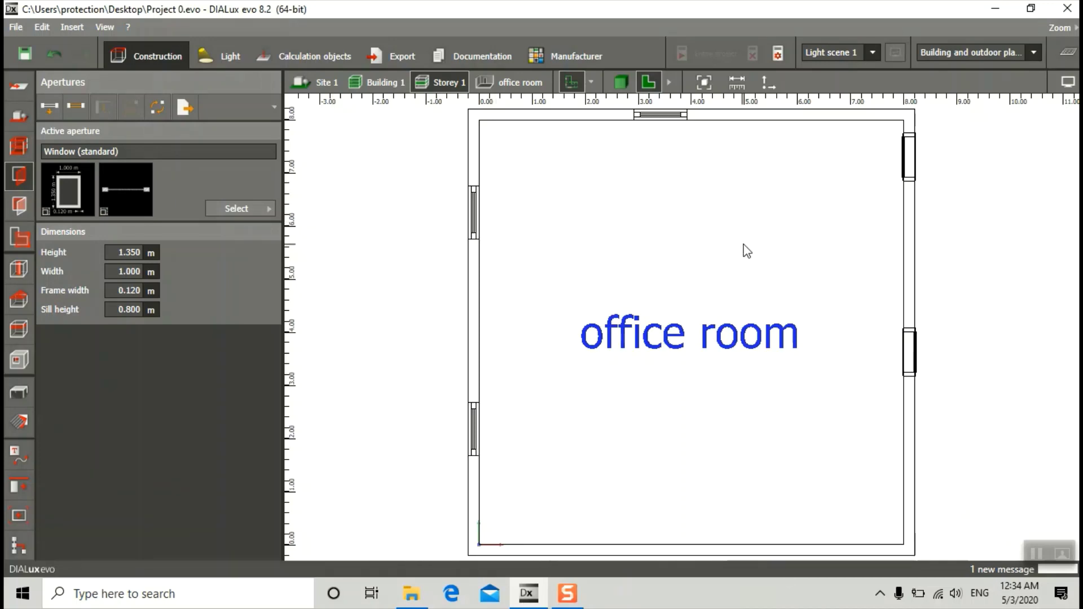
left_click(621, 82)
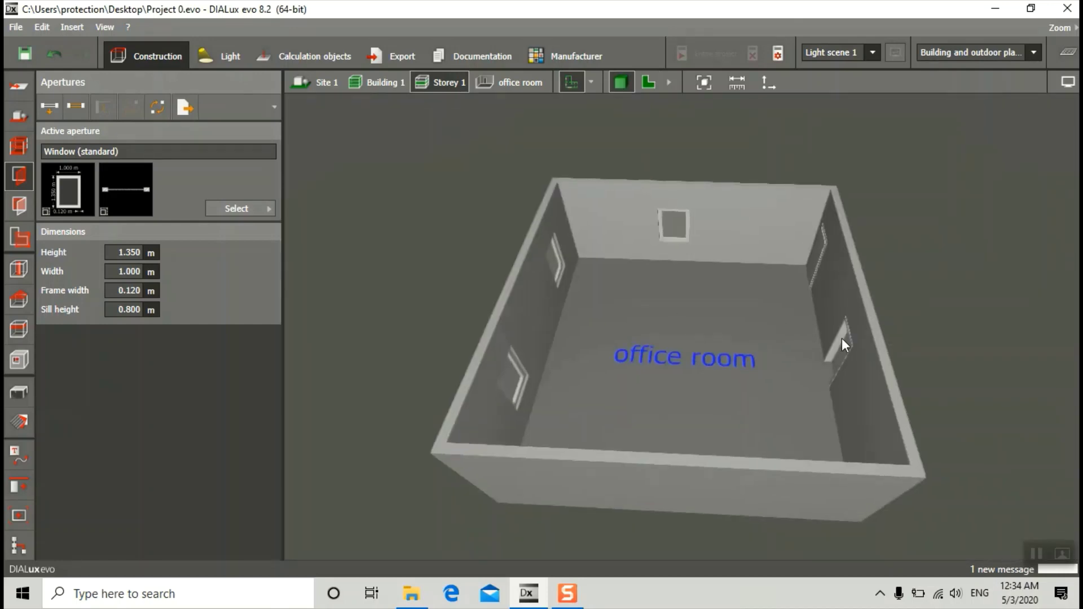
right_click_drag(842, 337, 849, 362)
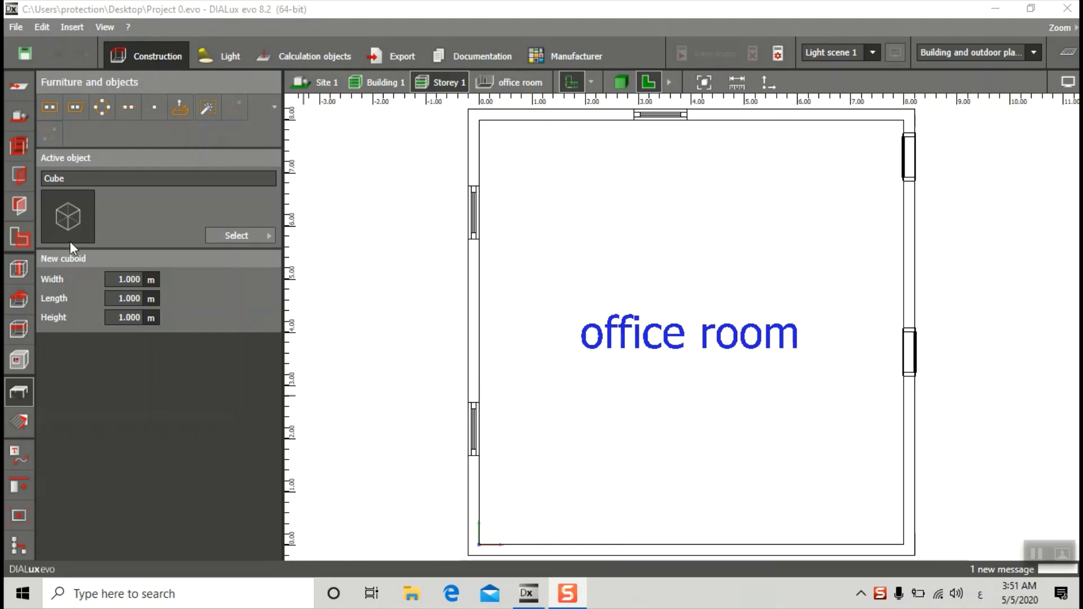
Review the aperture types available in the catalogue without choosing a different one
left_click(19, 173)
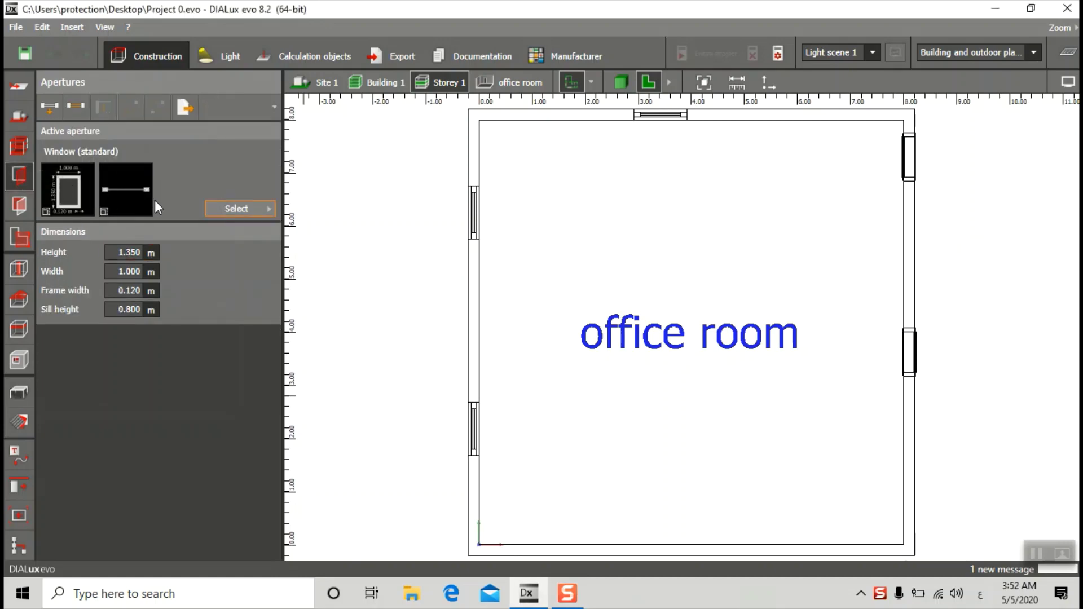
left_click(266, 207)
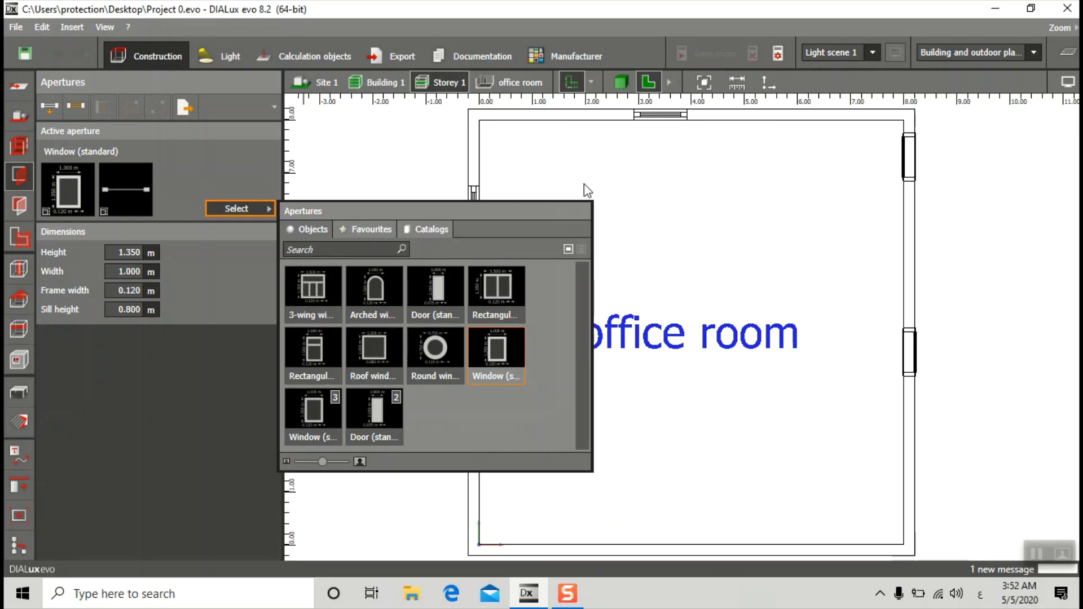
left_click(212, 397)
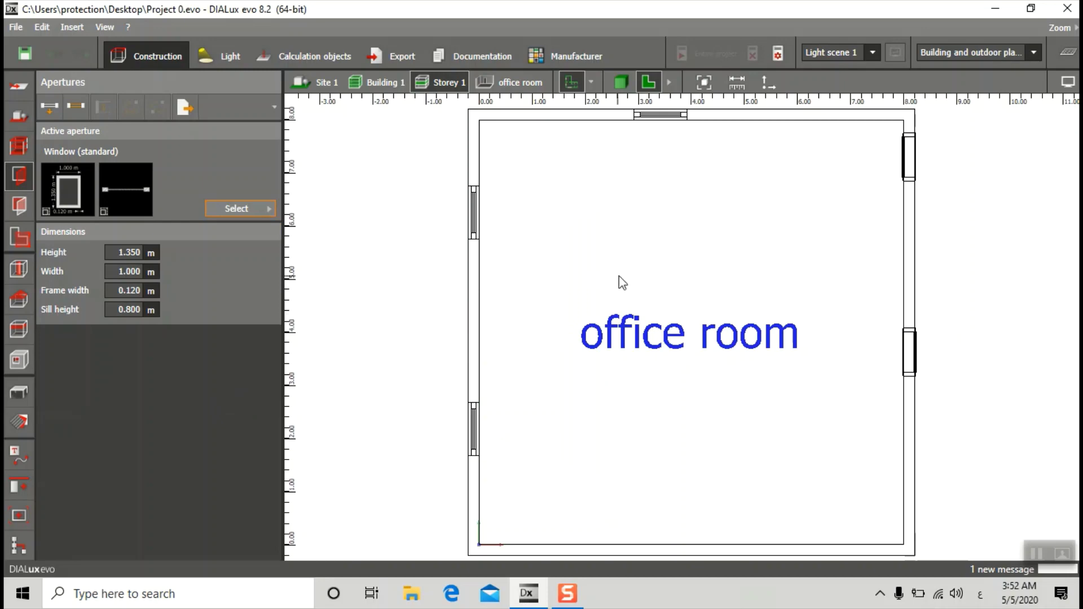
Orbit the 3D view to look into the office room from above, and return to the floorplan view
left_click(622, 83)
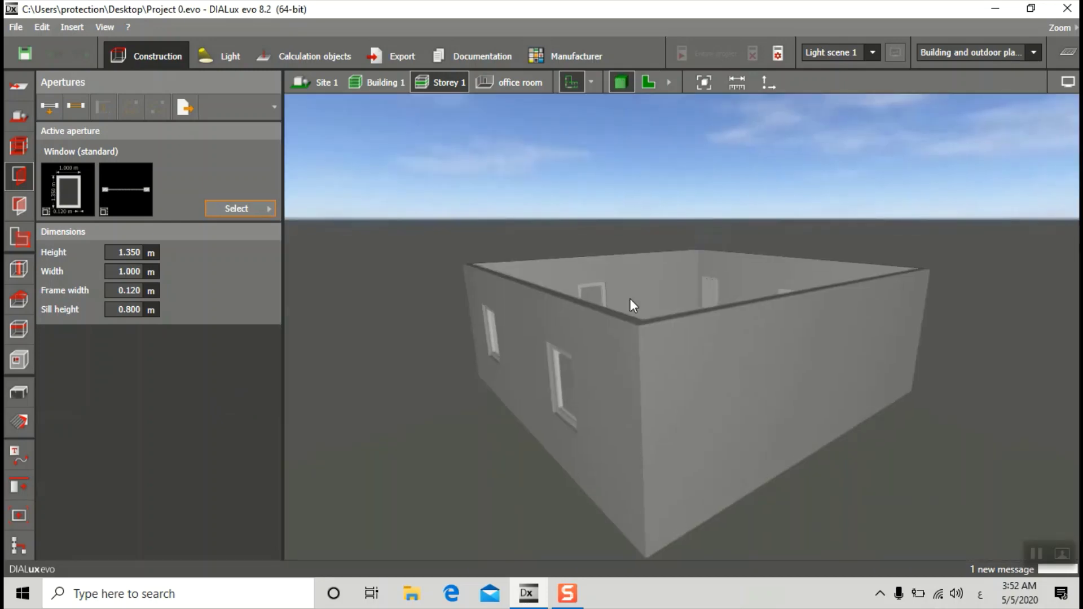
left_click_drag(630, 299, 645, 475)
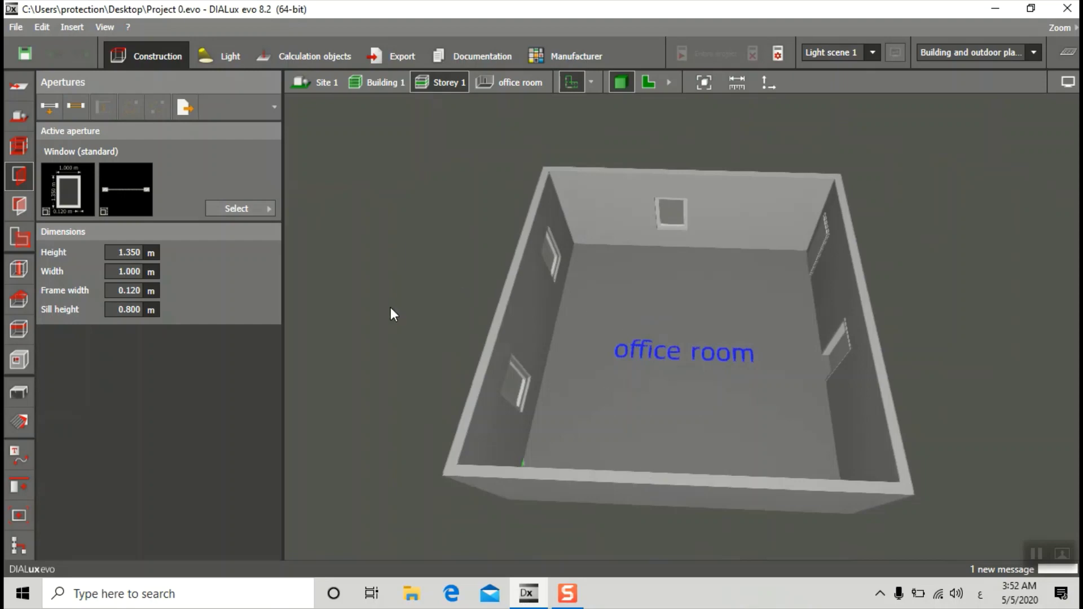
left_click(647, 87)
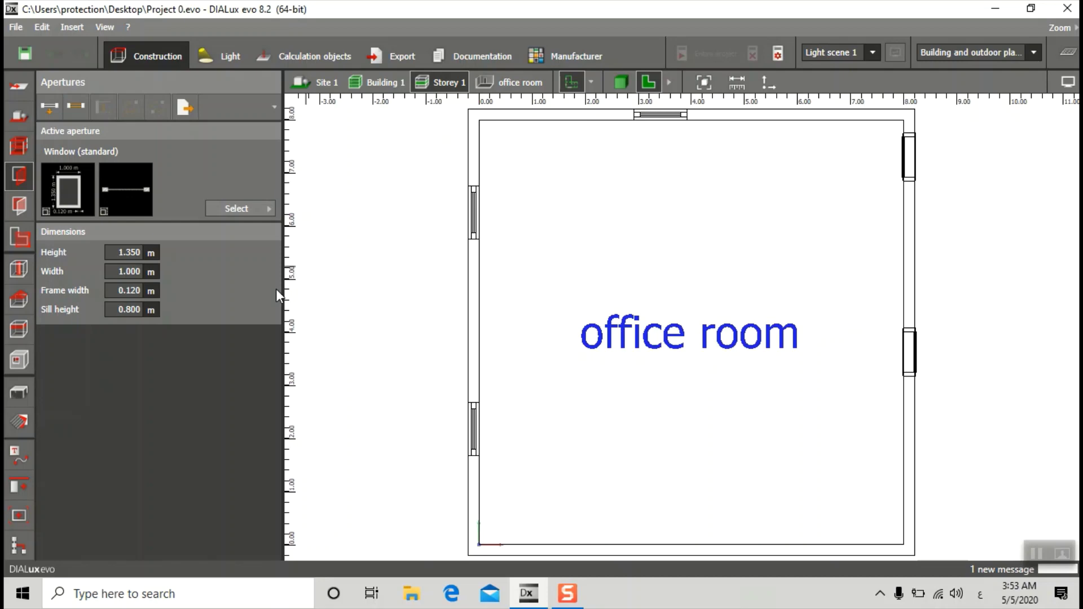
Choose the 200X60 left container desk as the furniture object for the office room
left_click(22, 391)
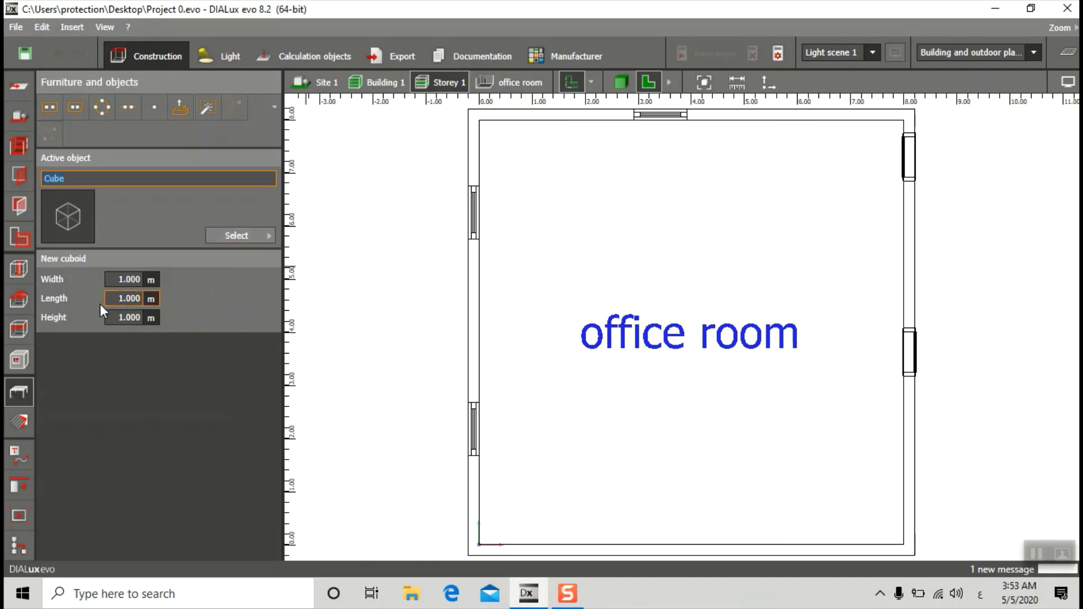
left_click(269, 235)
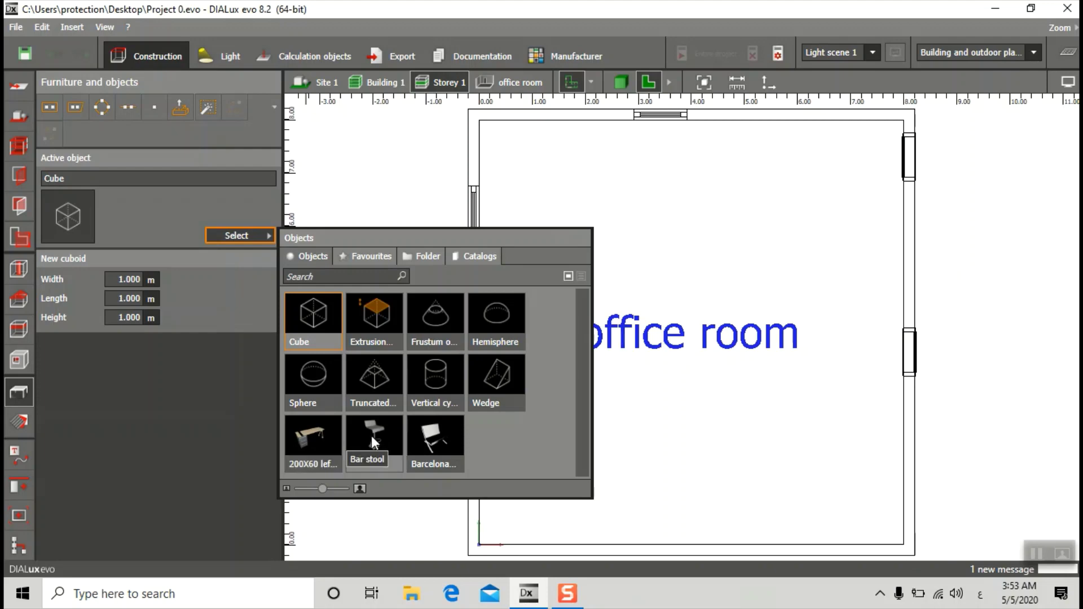
left_click(324, 435)
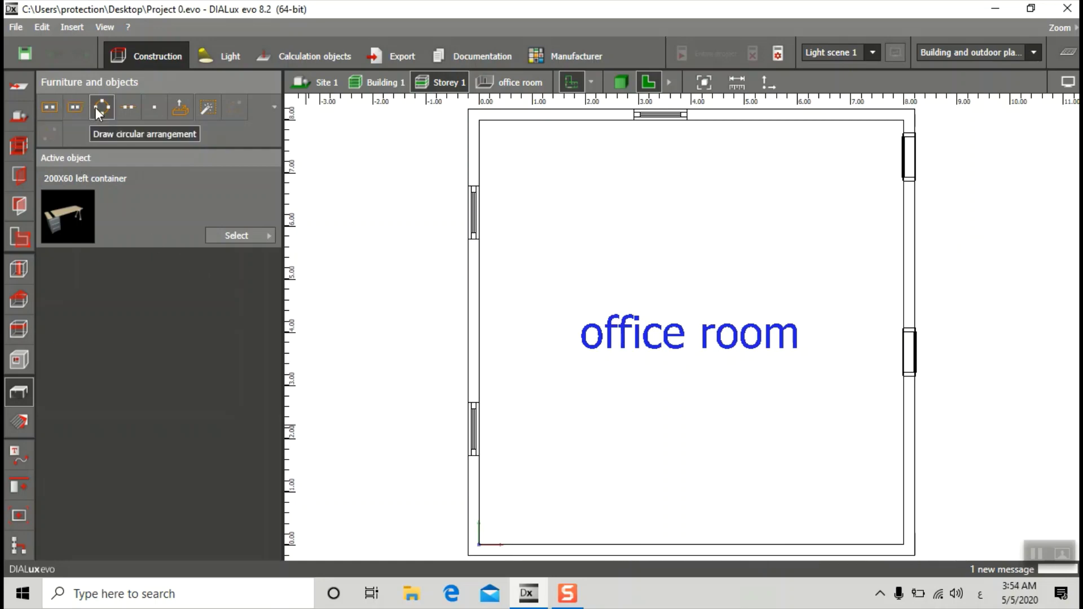
left_click(55, 106)
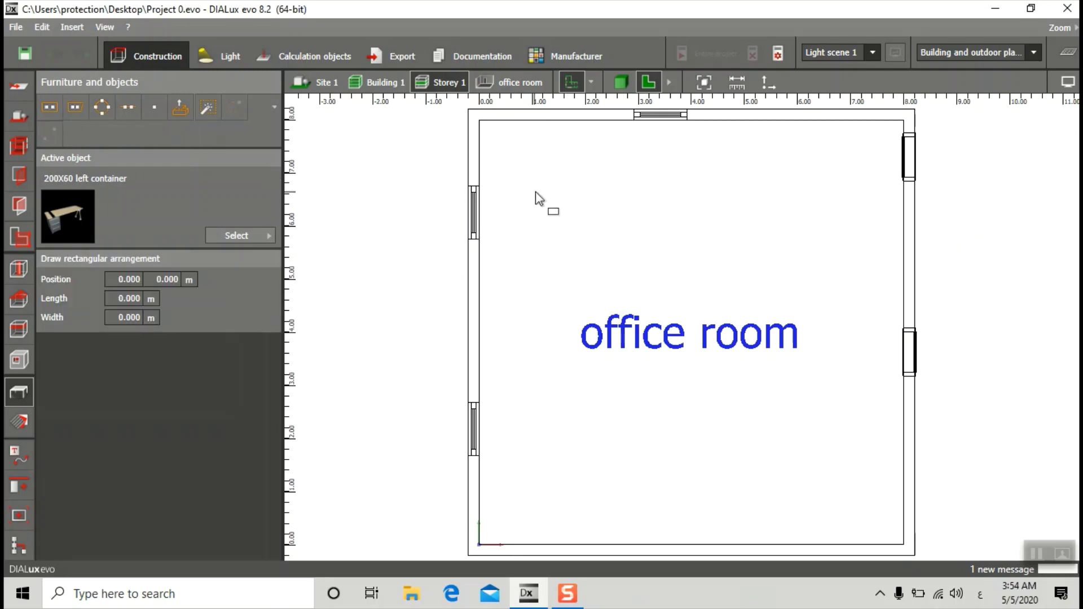
left_click(532, 172)
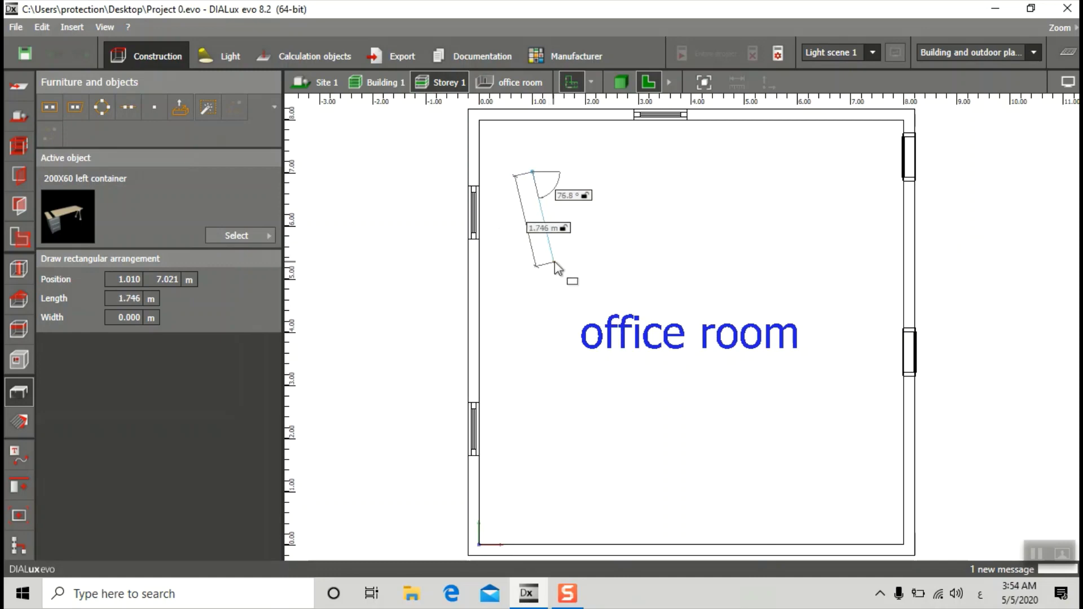
key("Escape")
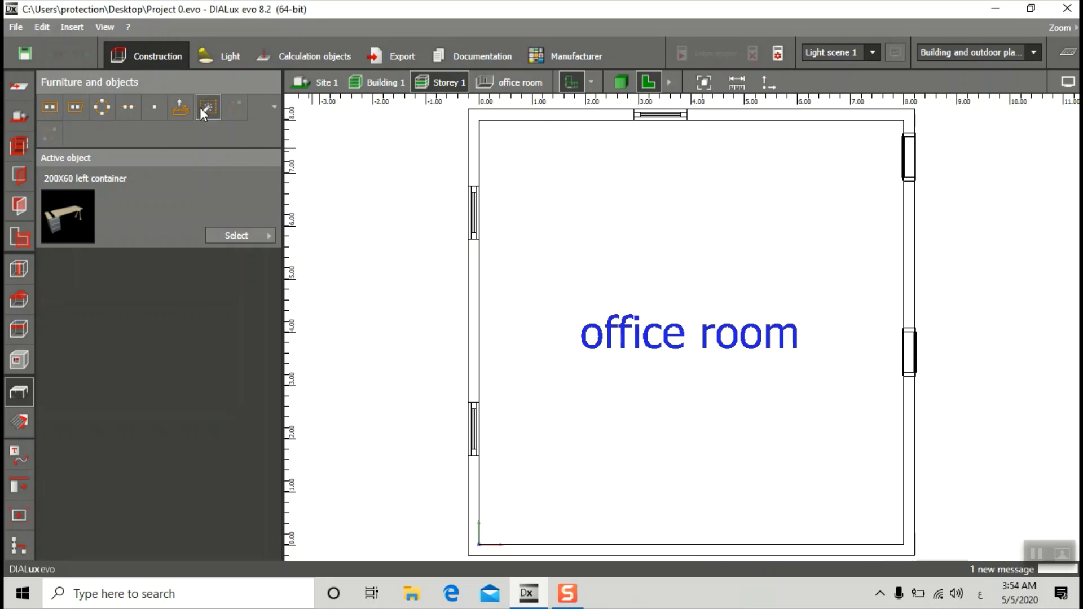
Place a single desk in the office room at about x 1.56 m, y 6.87 m and check it in 3D
left_click(153, 110)
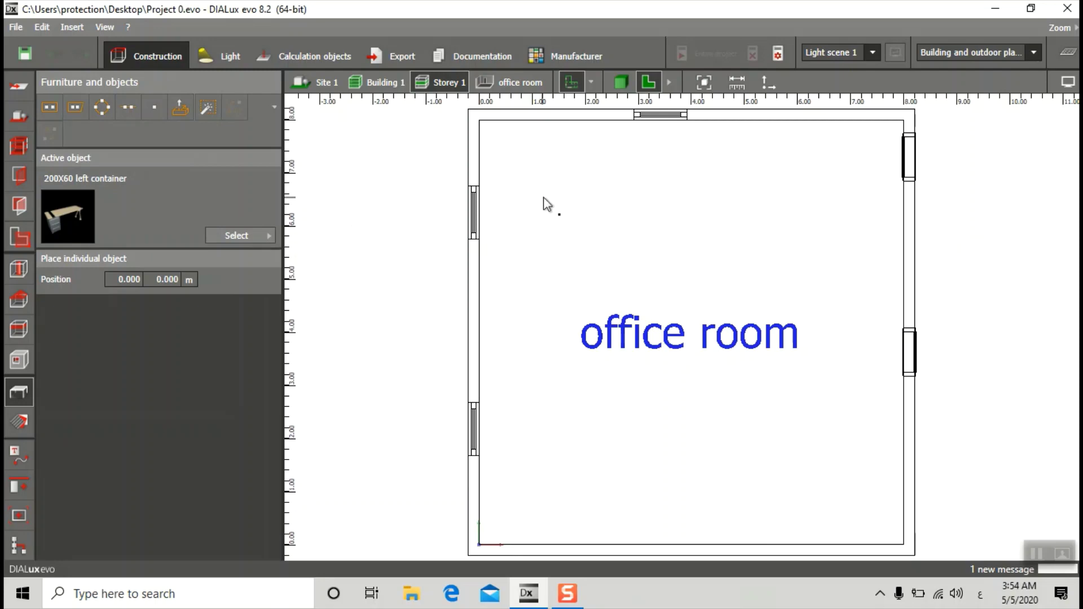
left_click(562, 181)
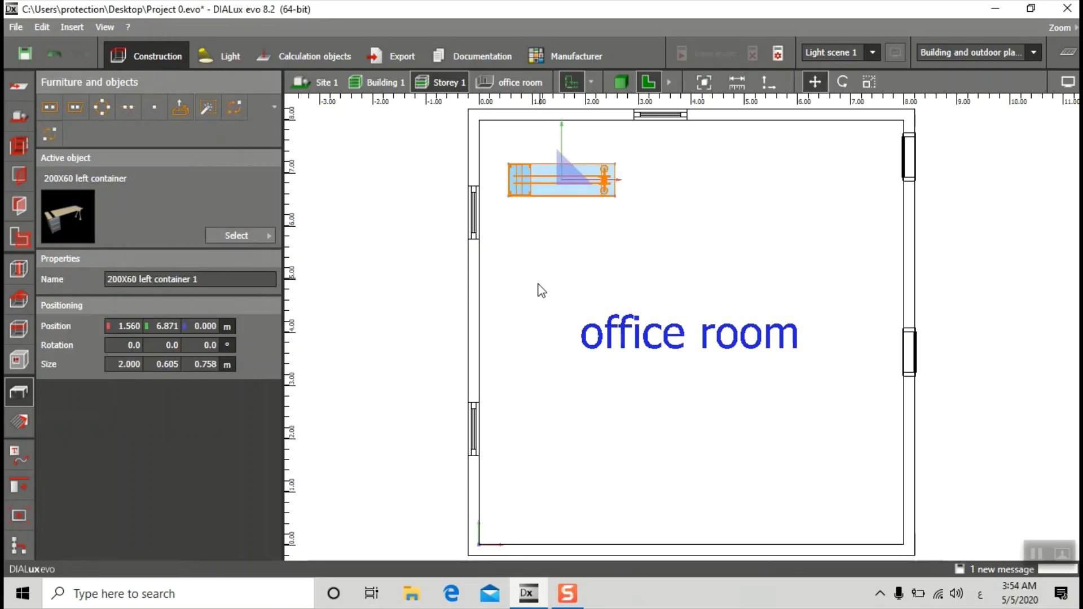
left_click(556, 258)
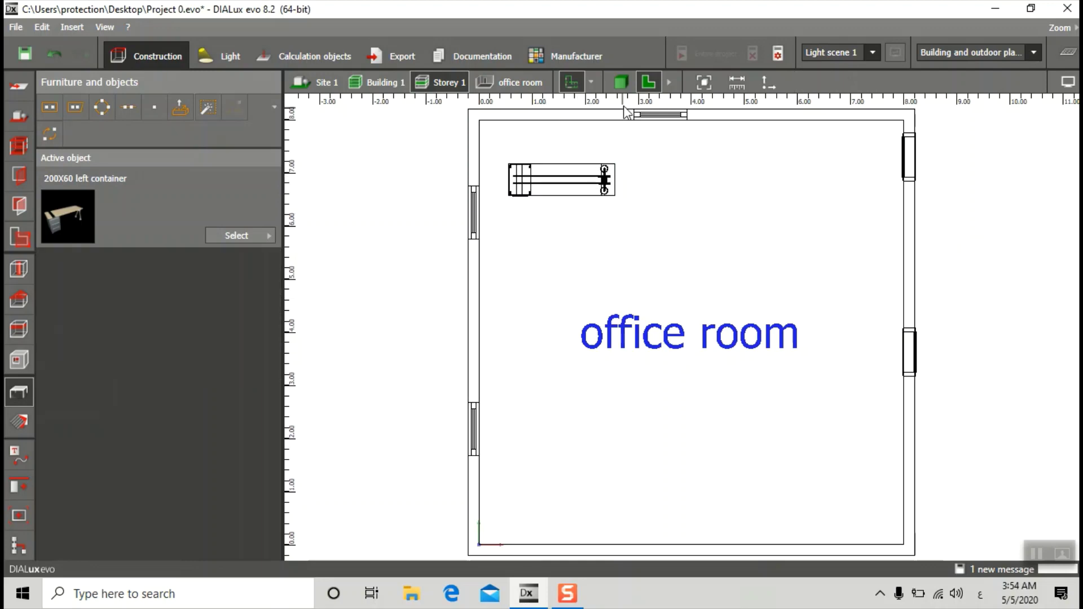
left_click(622, 82)
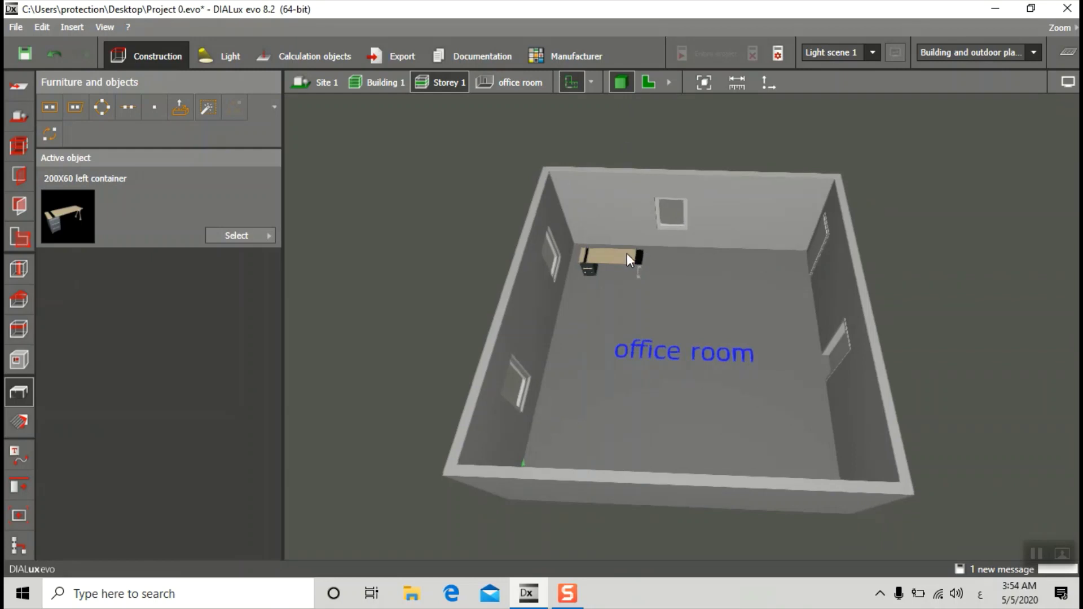
middle_click_drag(625, 253, 651, 234)
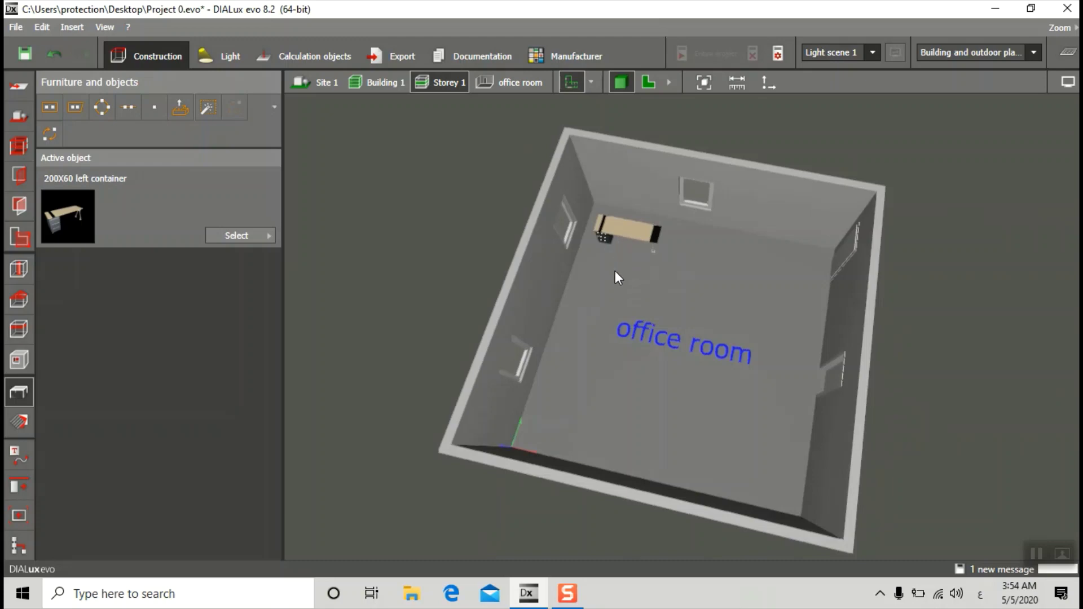
left_click(647, 84)
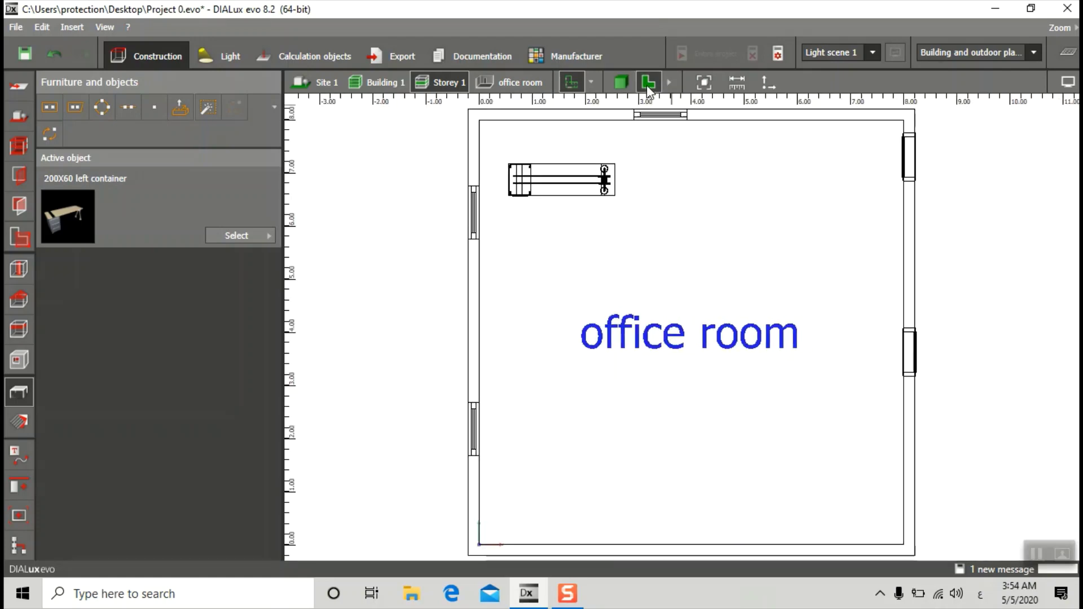
Move the desk straight down the floorplan to about y 6.14 m and check its new place in 3D
left_click(574, 184)
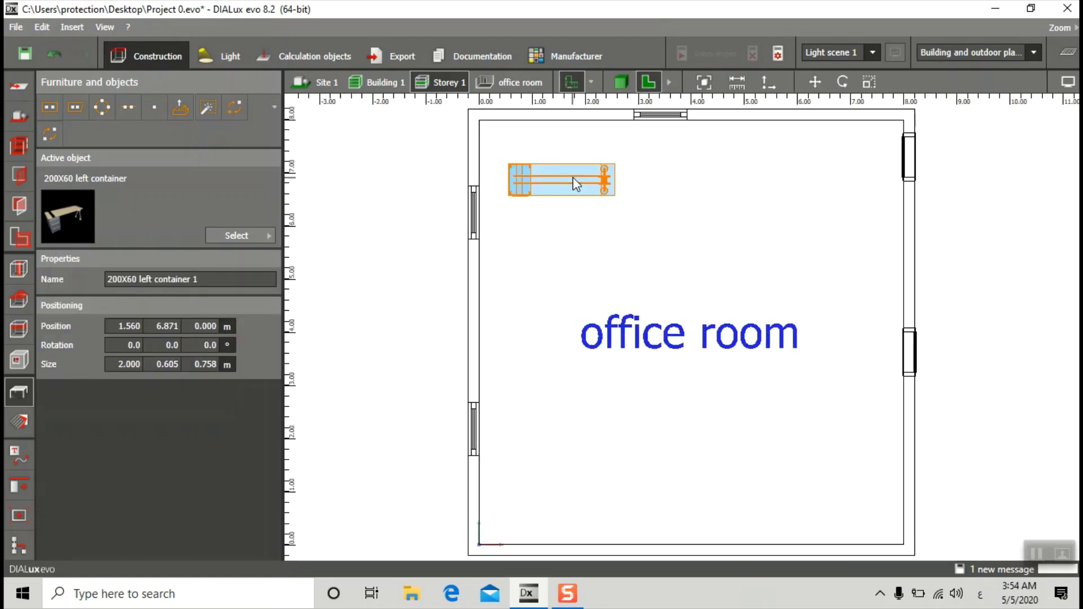
right_click(573, 179)
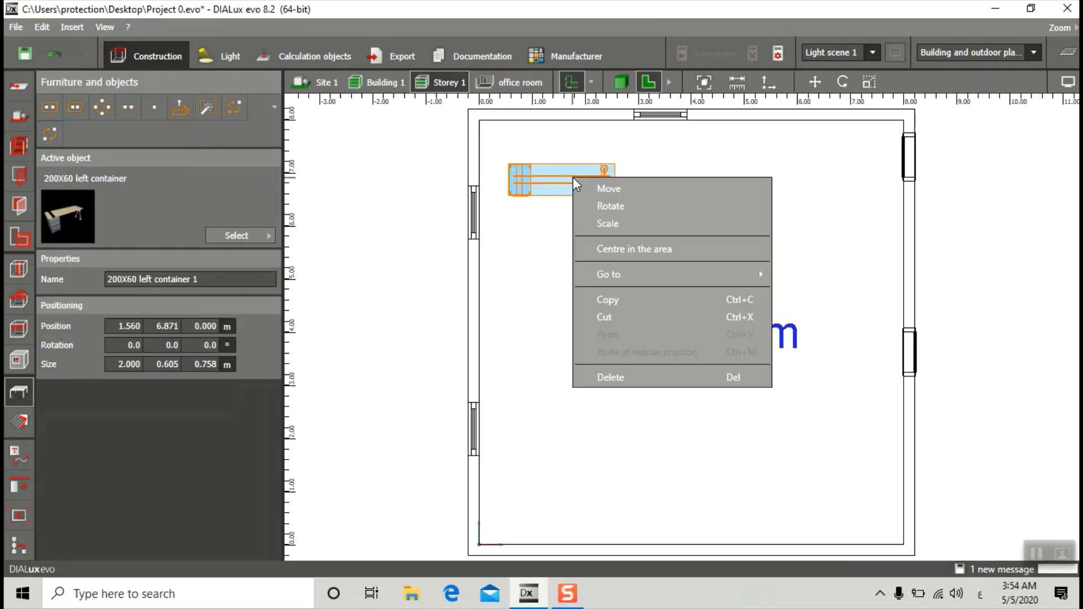
left_click(625, 191)
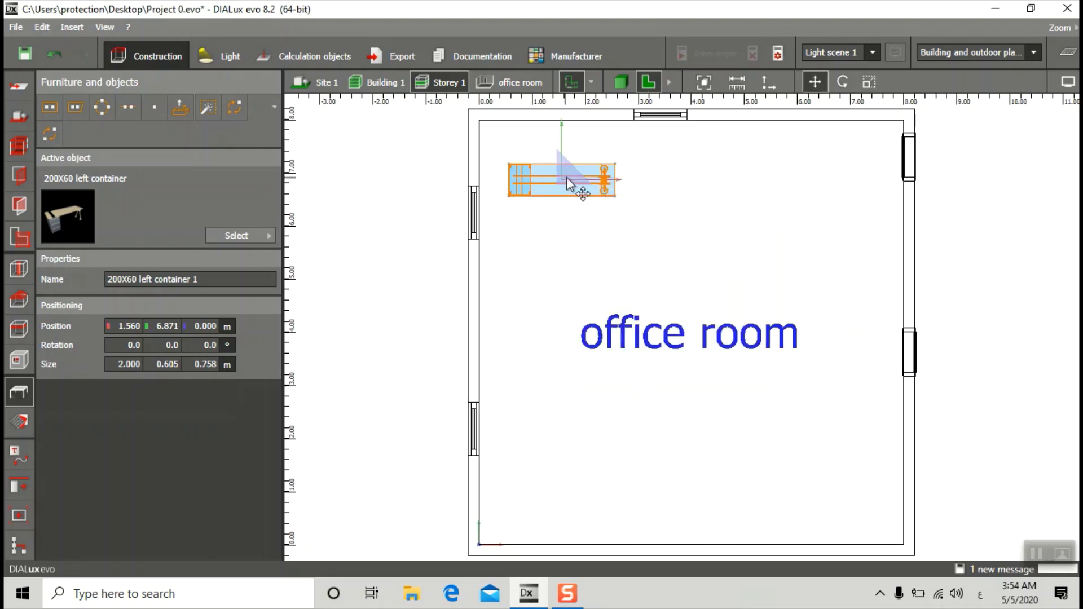
left_click_drag(566, 177, 567, 216)
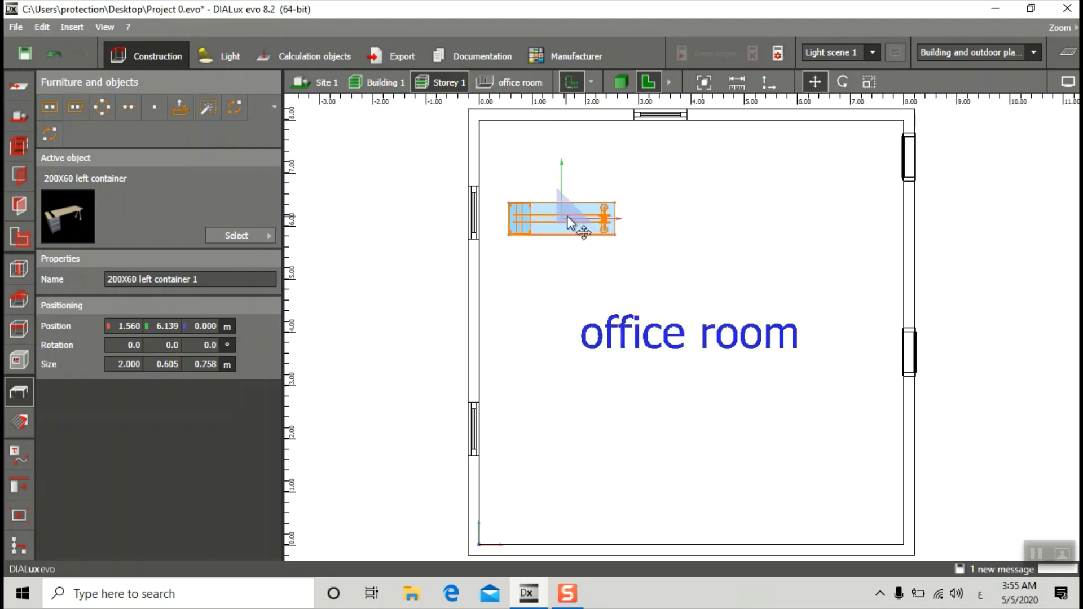
left_click(619, 164)
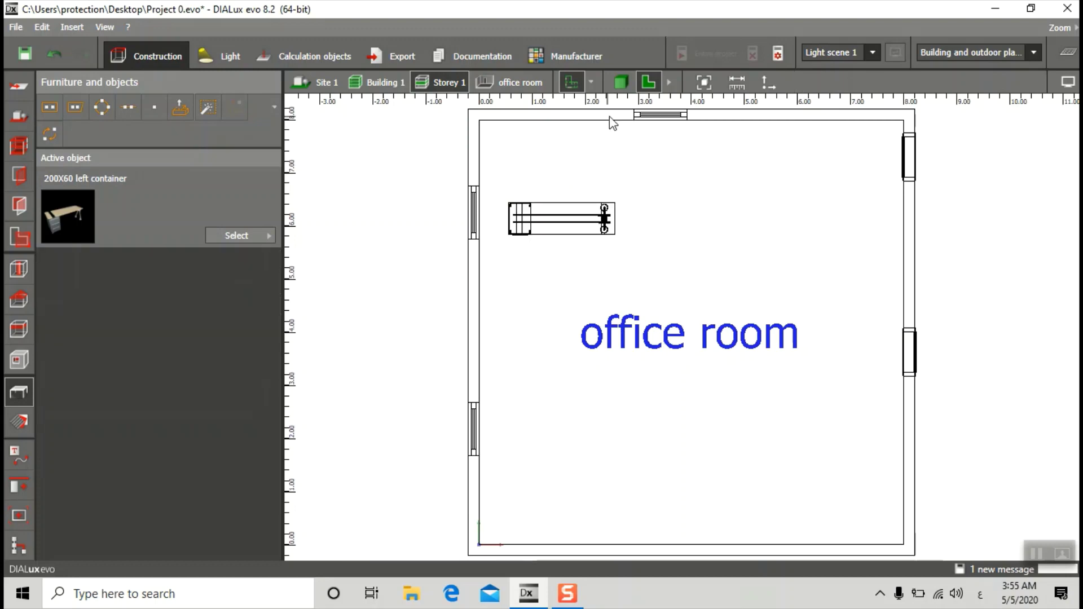
left_click(621, 83)
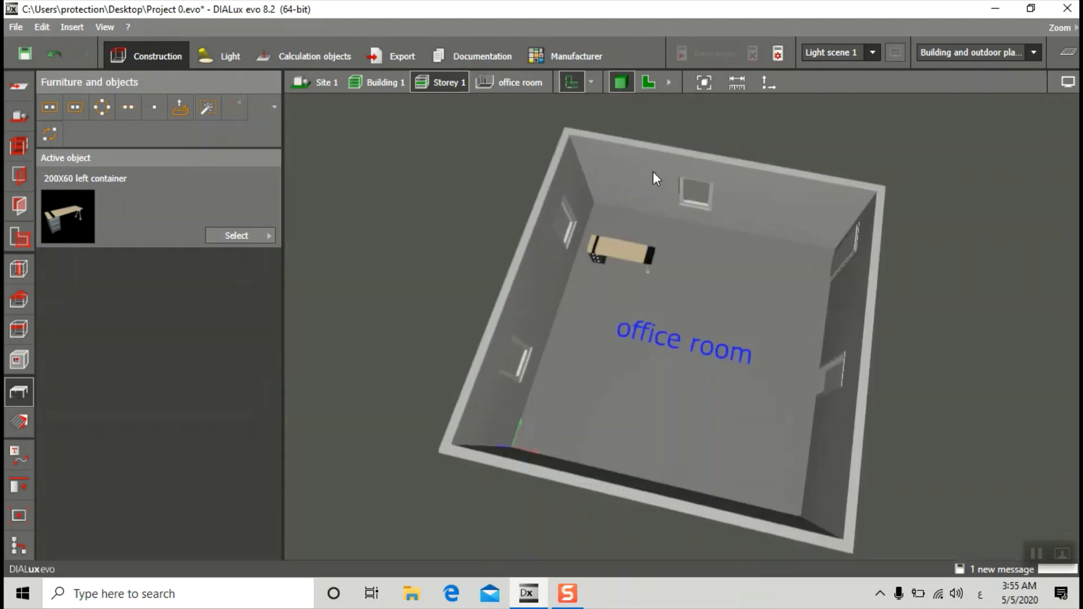
right_click_drag(643, 213, 650, 184)
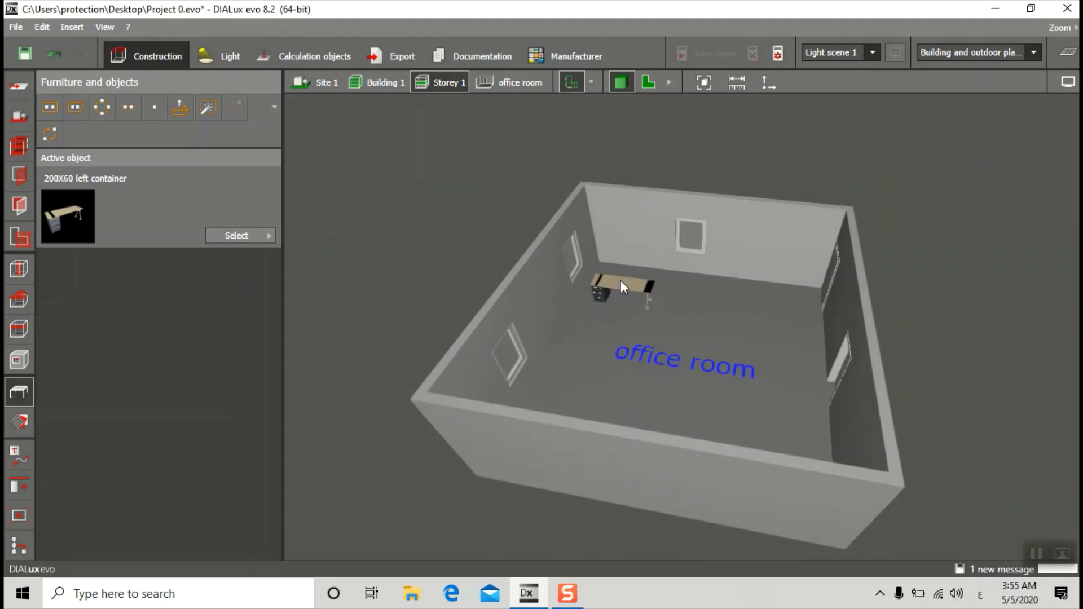
left_click(647, 83)
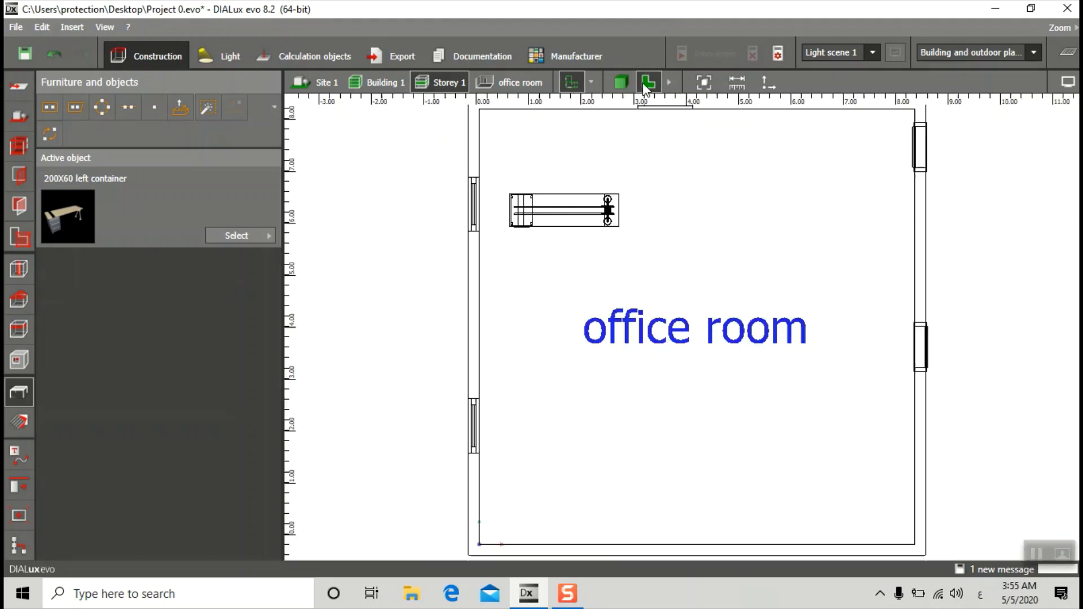
Rotate the desk to -90° about its vertical axis and inspect it from several sides in 3D
left_click(568, 224)
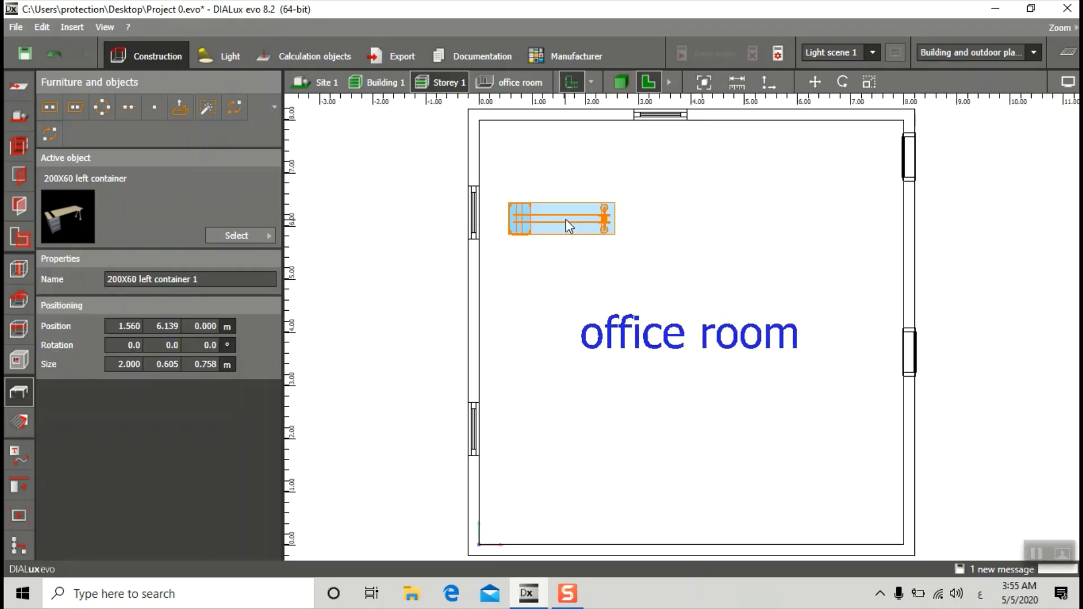
right_click(569, 225)
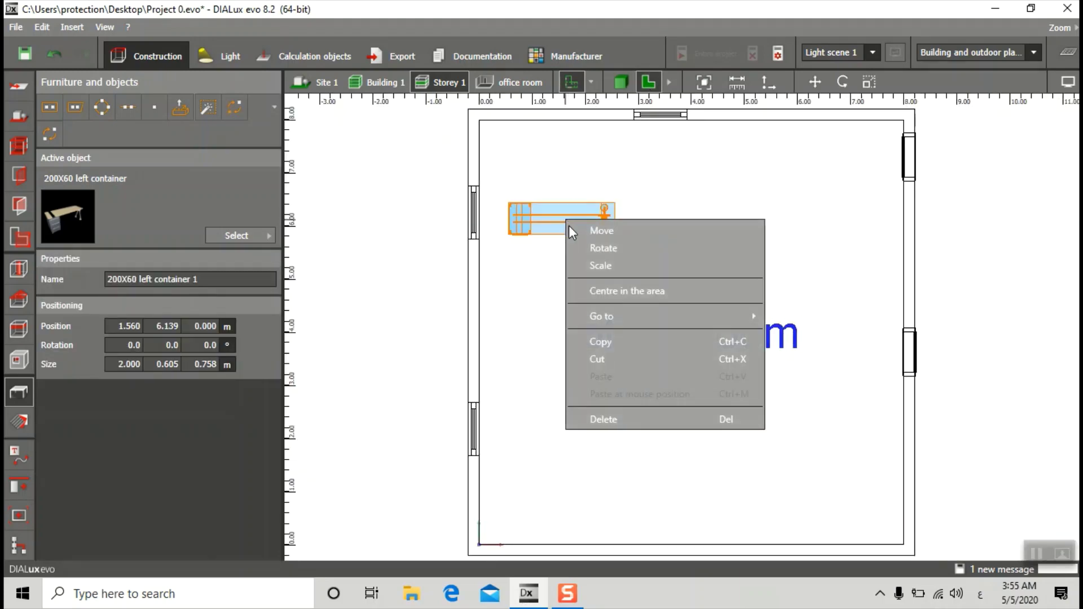
left_click(613, 248)
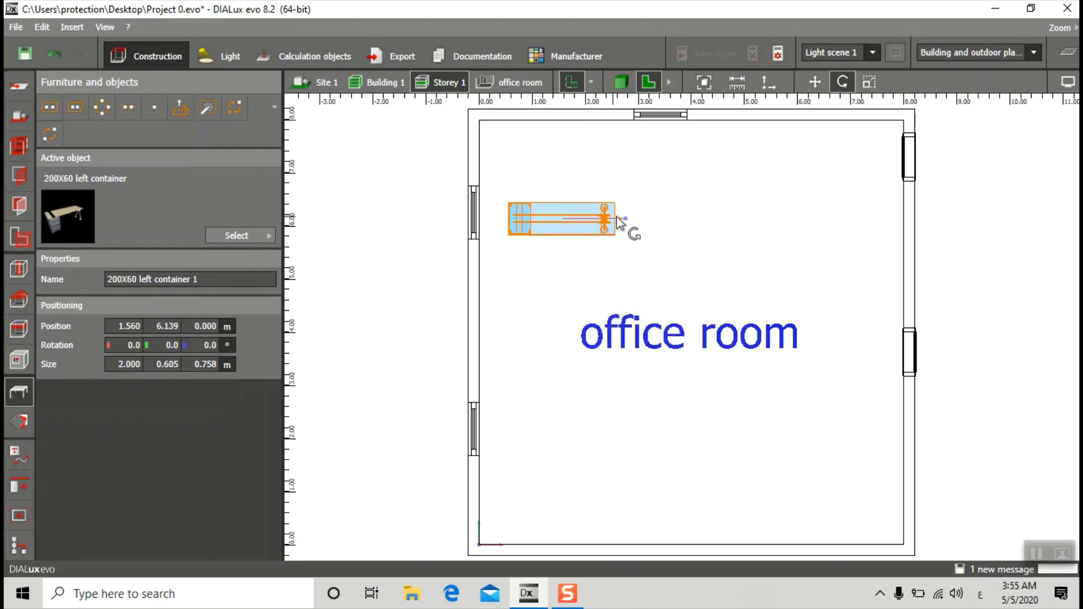
left_click_drag(622, 225, 570, 290)
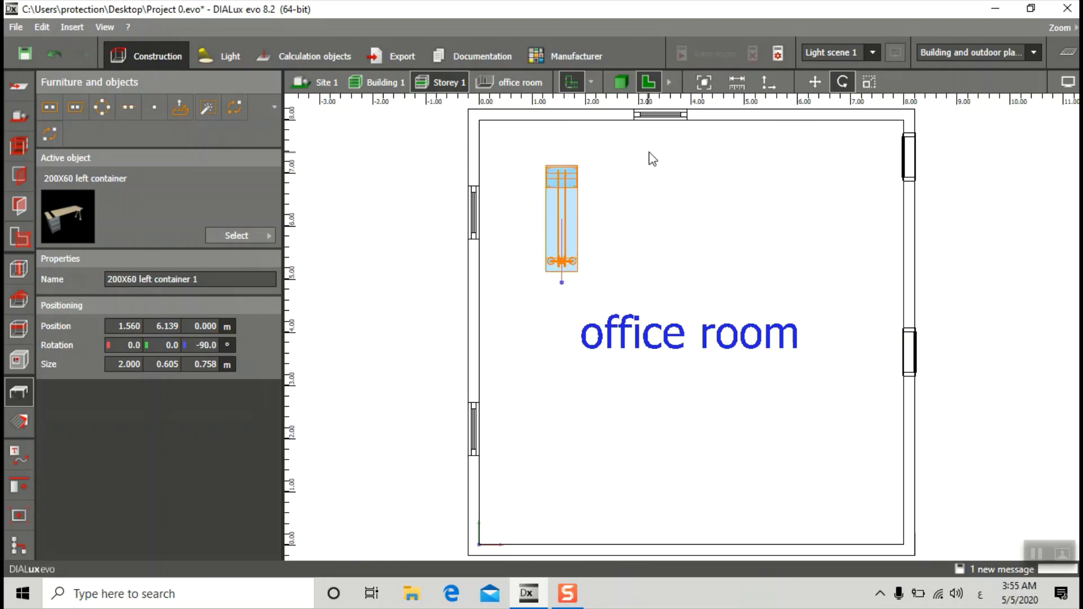
left_click(621, 82)
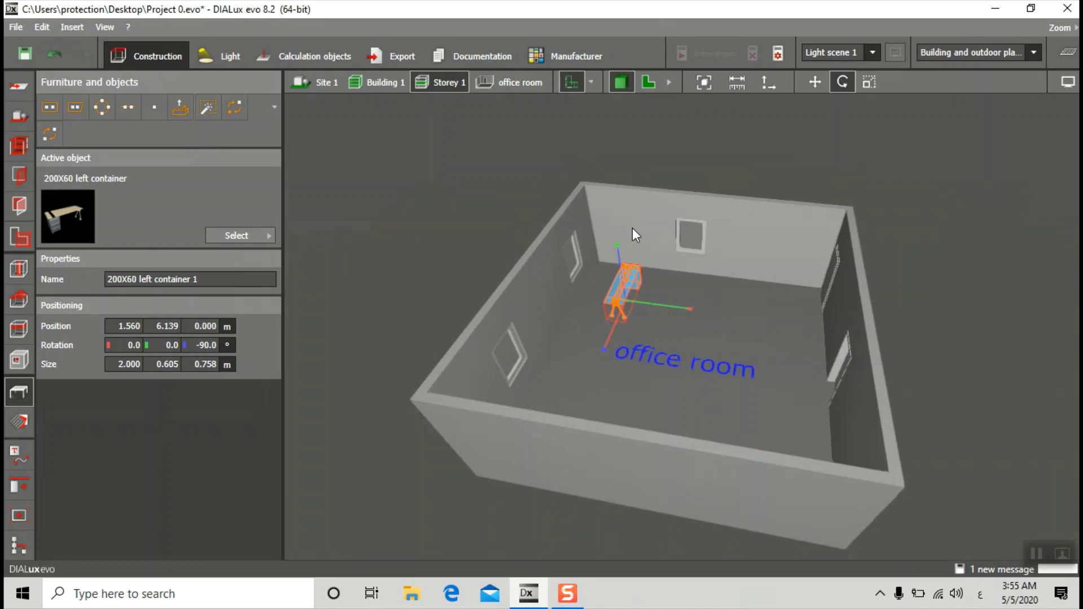
key("Escape")
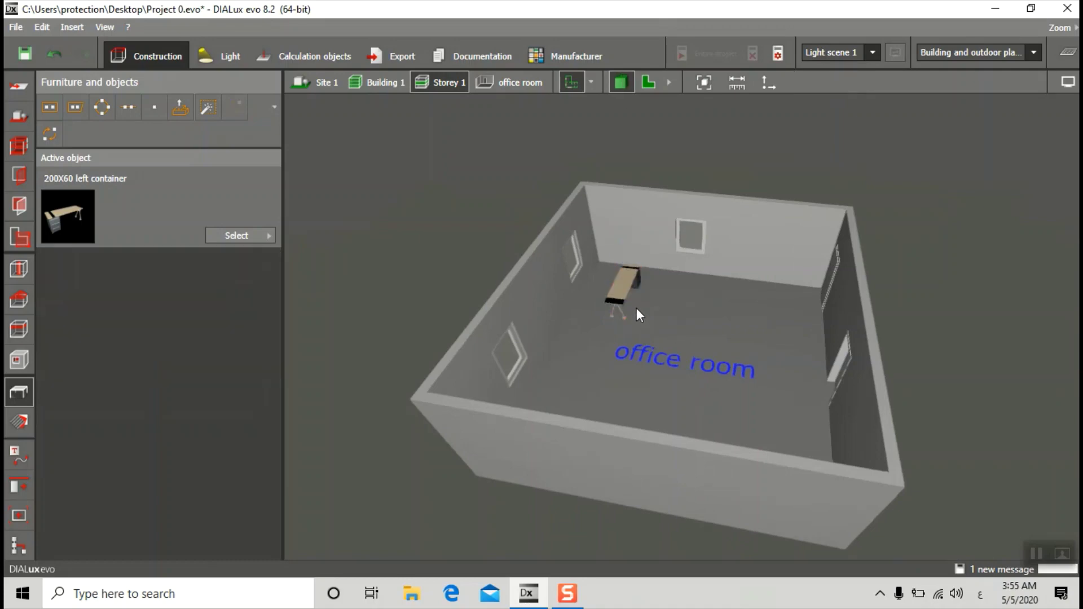
right_click_drag(625, 297, 609, 295)
scroll(663, 356, "up", 5)
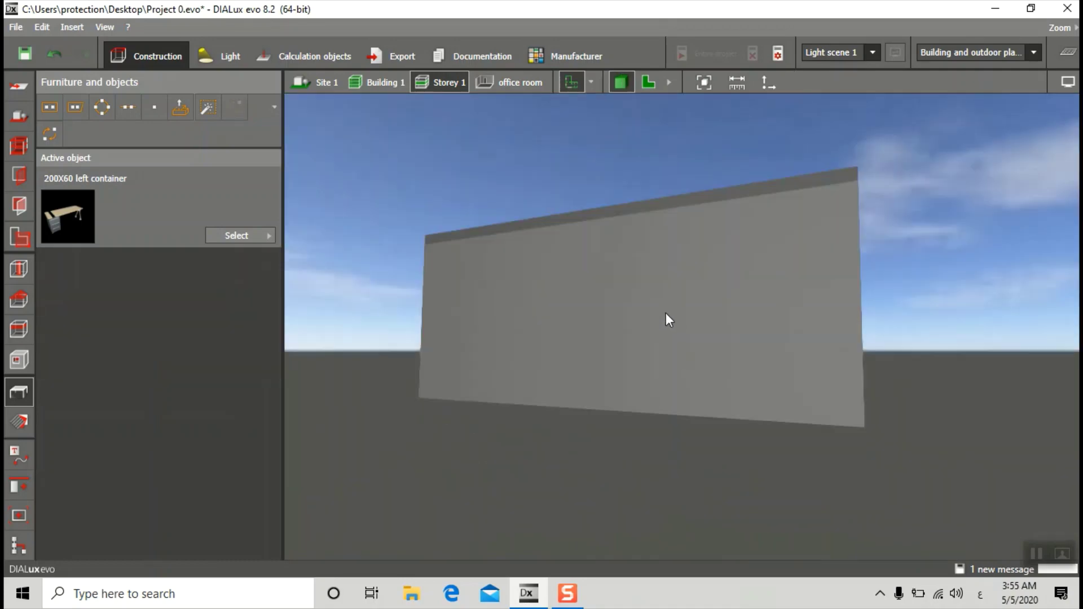
scroll(688, 367, "down", 5)
right_click_drag(706, 420, 617, 488)
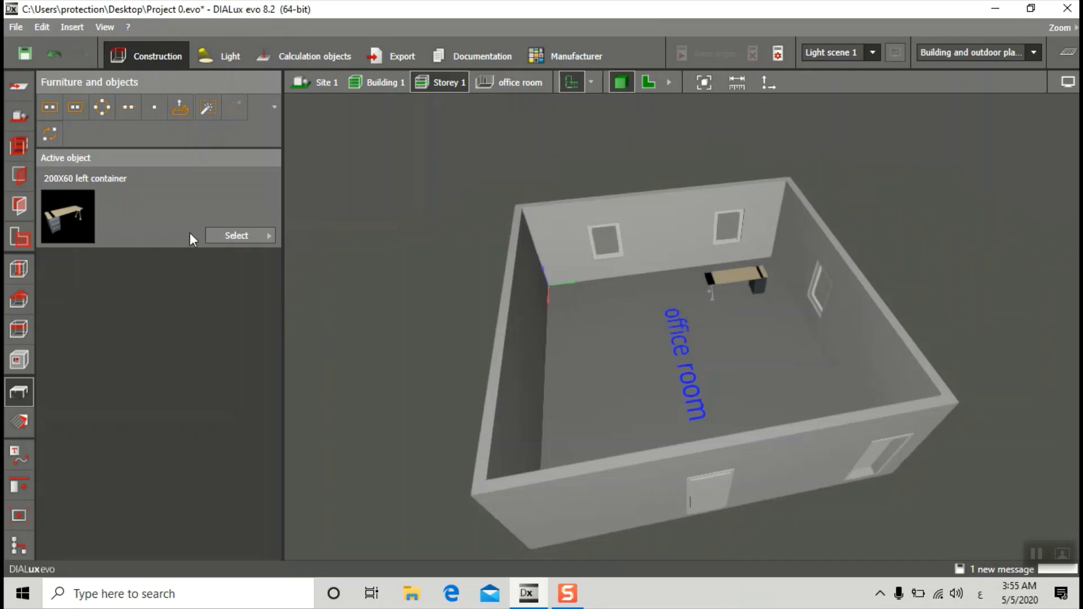
left_click(649, 80)
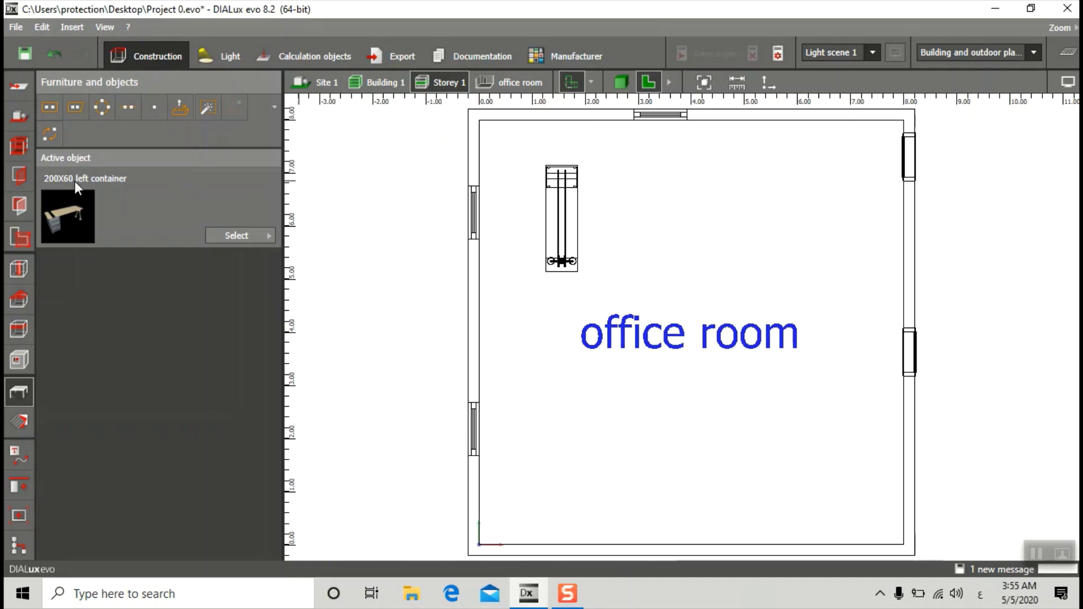
Place a single Barcelona chair between the desk and the window wall at about x 0.51 m, y 6.17 m
left_click(267, 235)
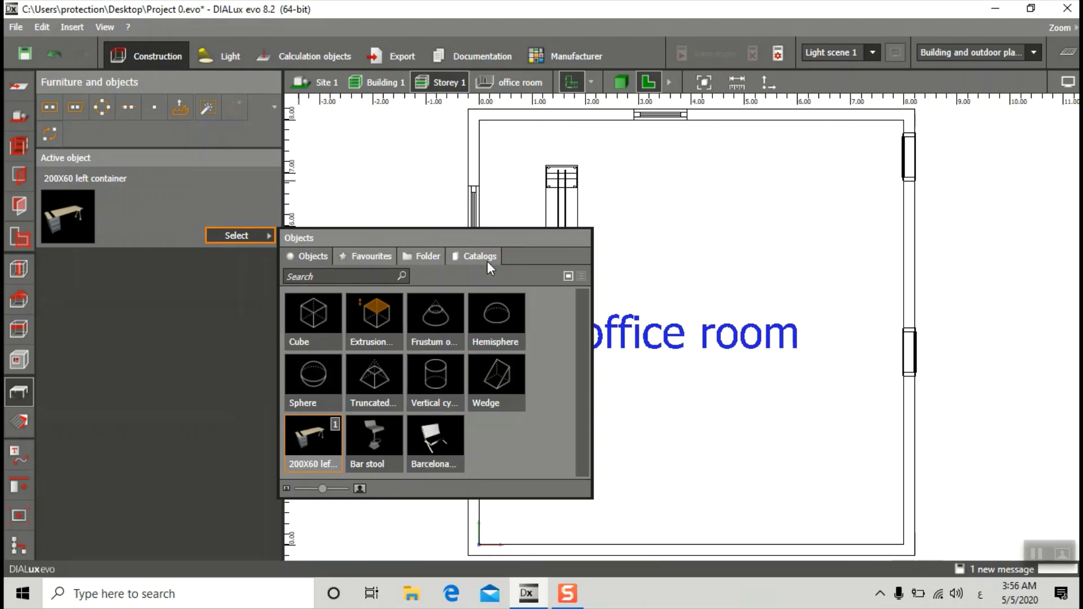
left_click(432, 442)
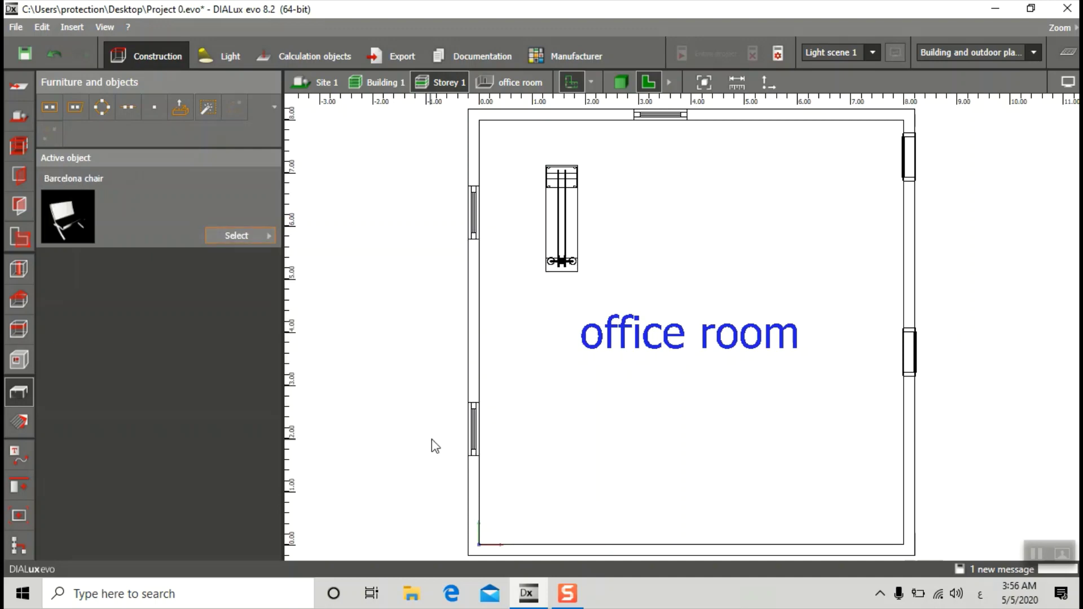
left_click(153, 115)
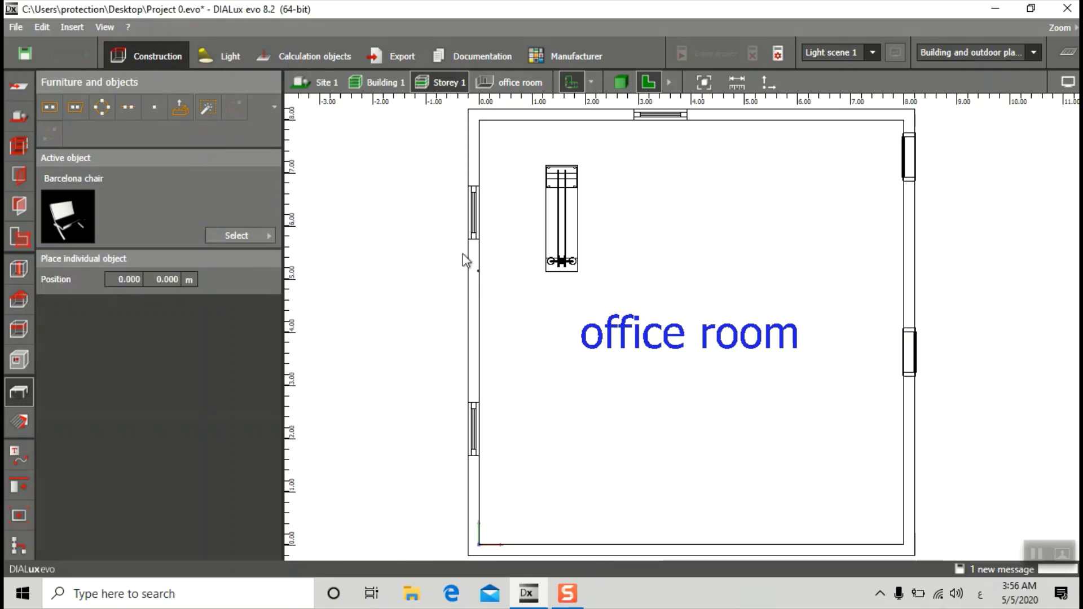
left_click(507, 220)
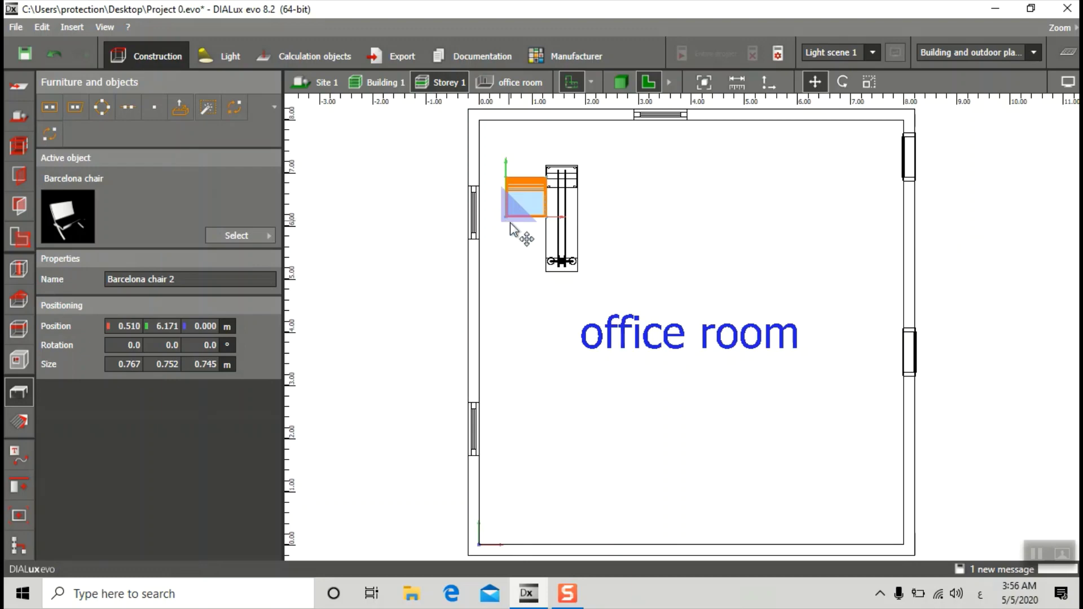
left_click(647, 271)
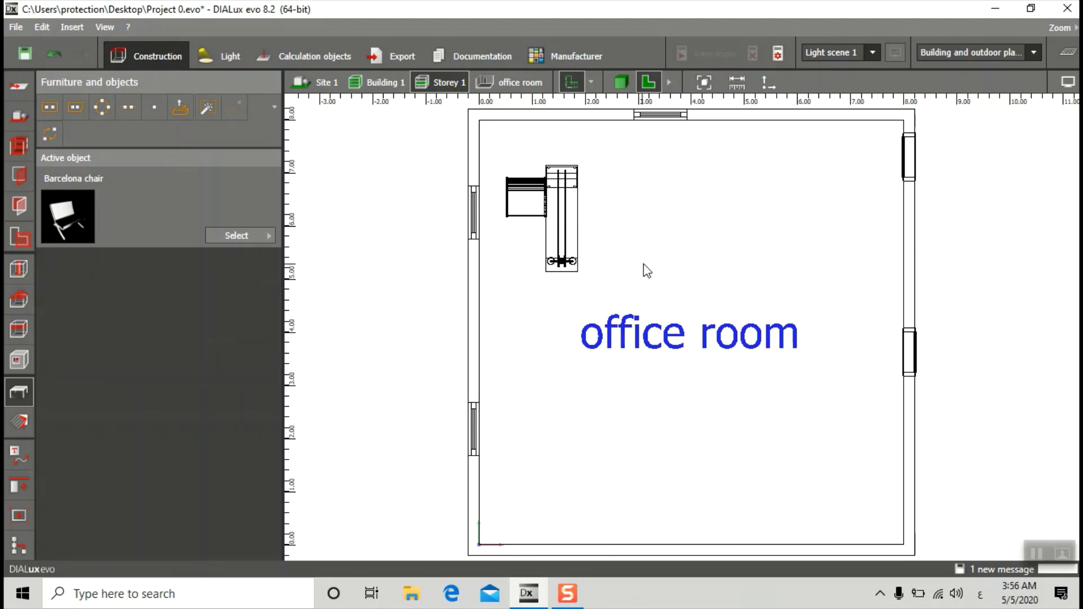
Move the Barcelona chair away from the desk to about x 0.30 m, y 5.80 m
left_click(521, 201)
right_click(522, 201)
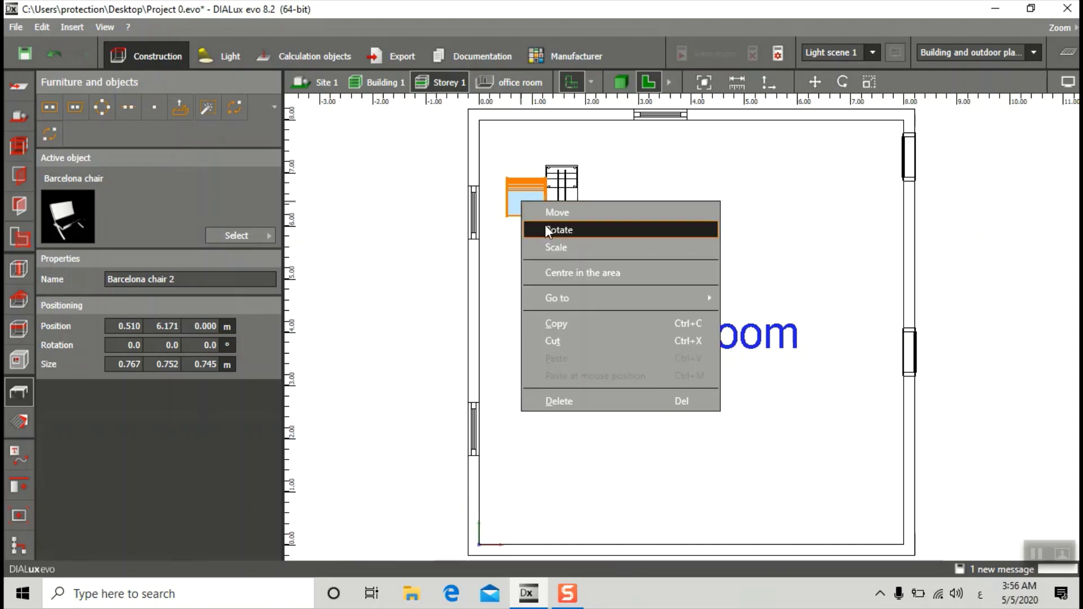
left_click(563, 214)
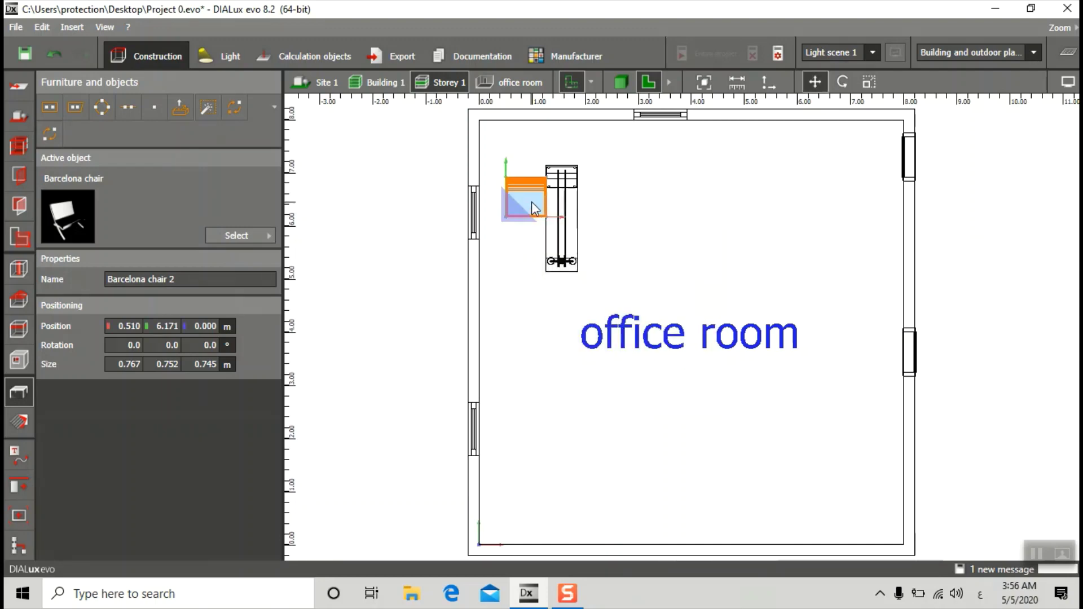
left_click_drag(523, 201, 513, 221)
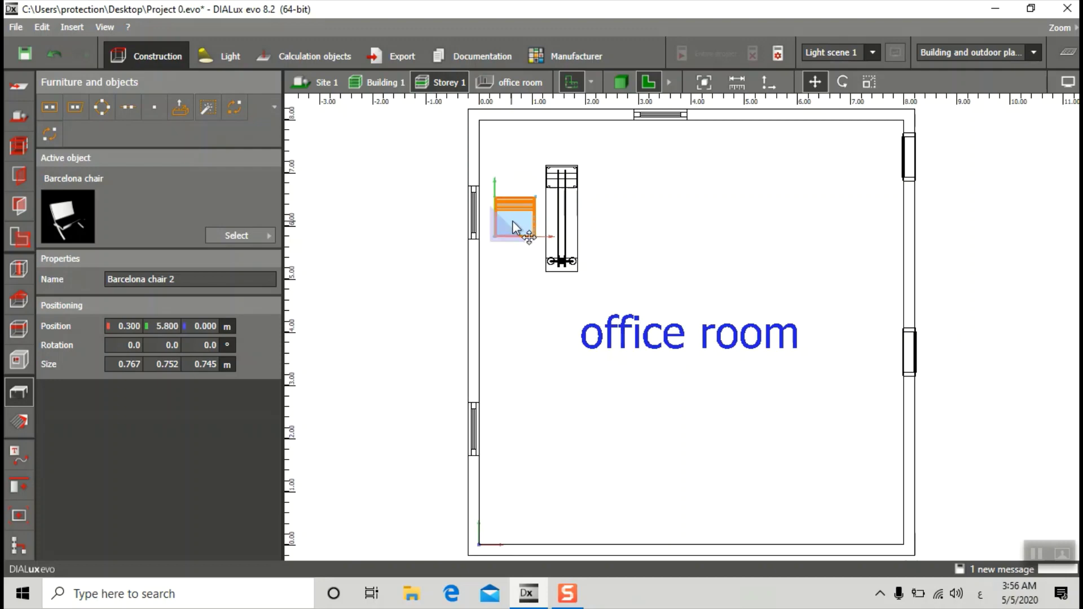
left_click(663, 205)
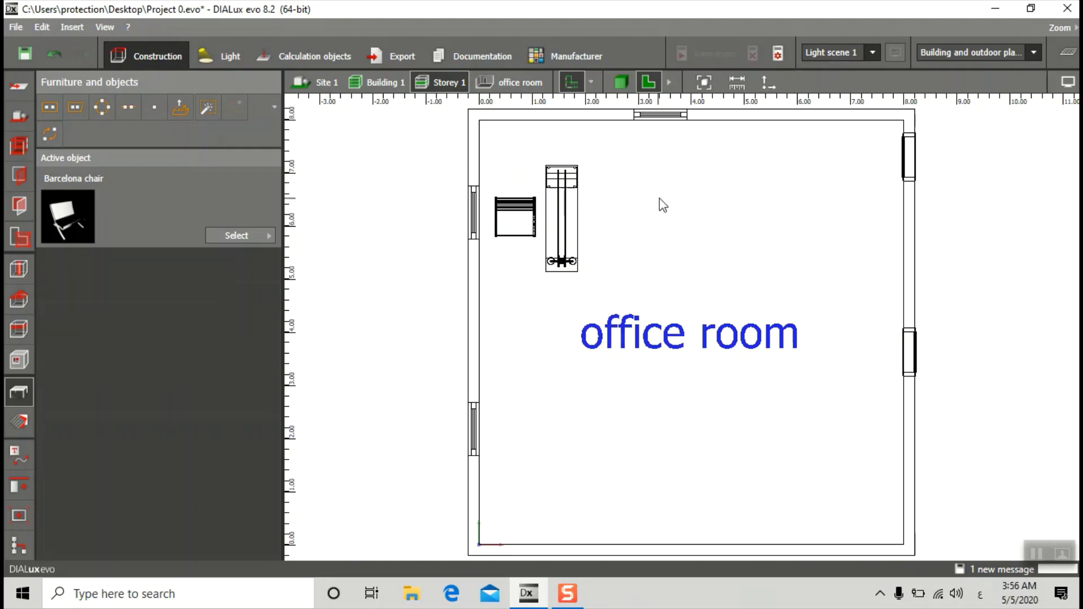
Rotate the Barcelona chair to 75° about its vertical axis
left_click(519, 218)
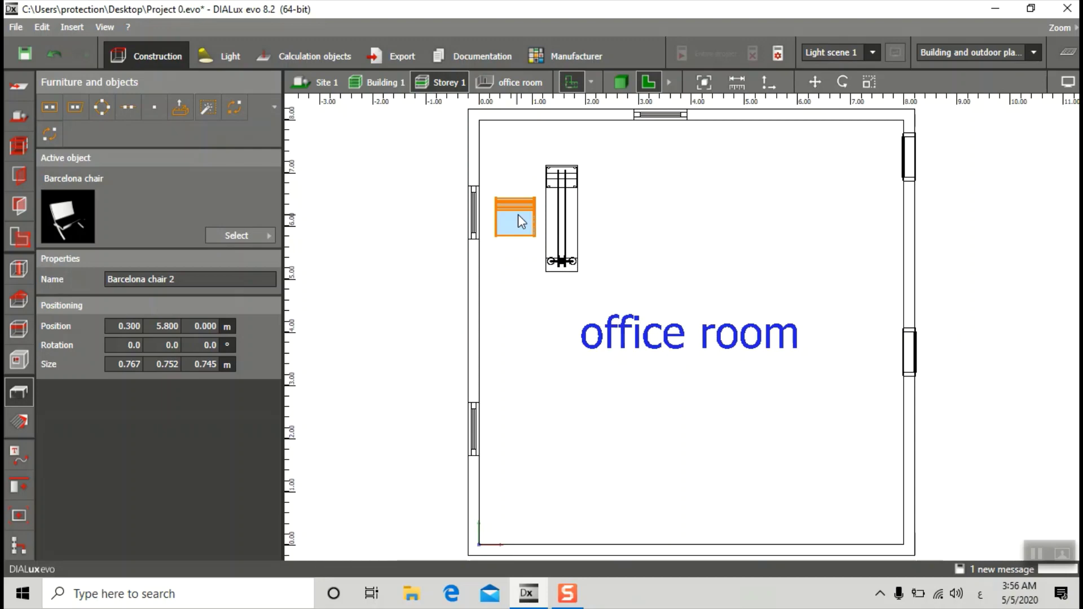
right_click(519, 217)
left_click(554, 243)
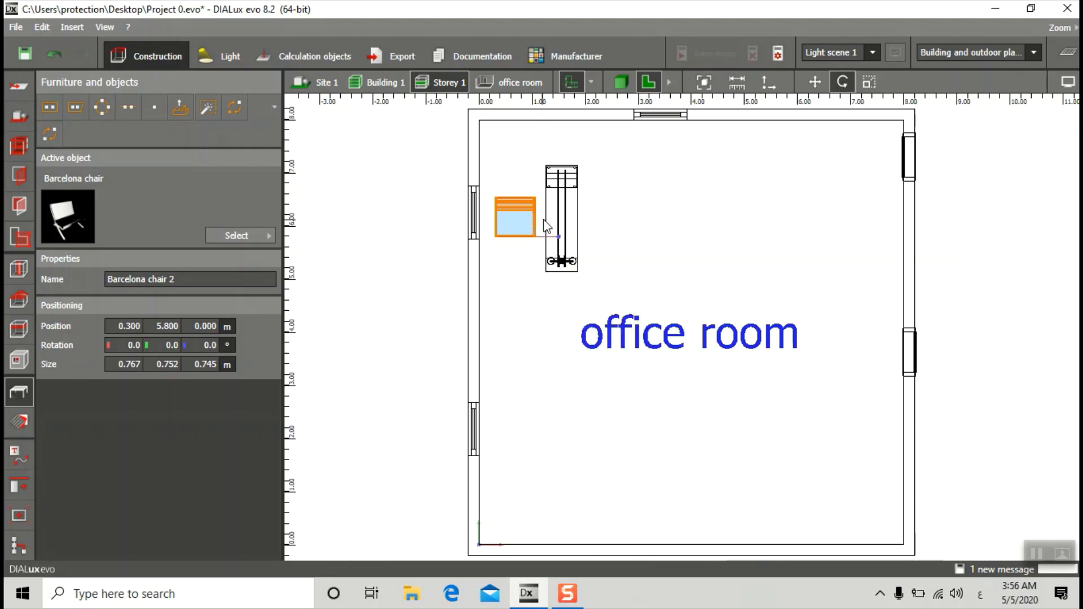
left_click_drag(558, 244, 492, 169)
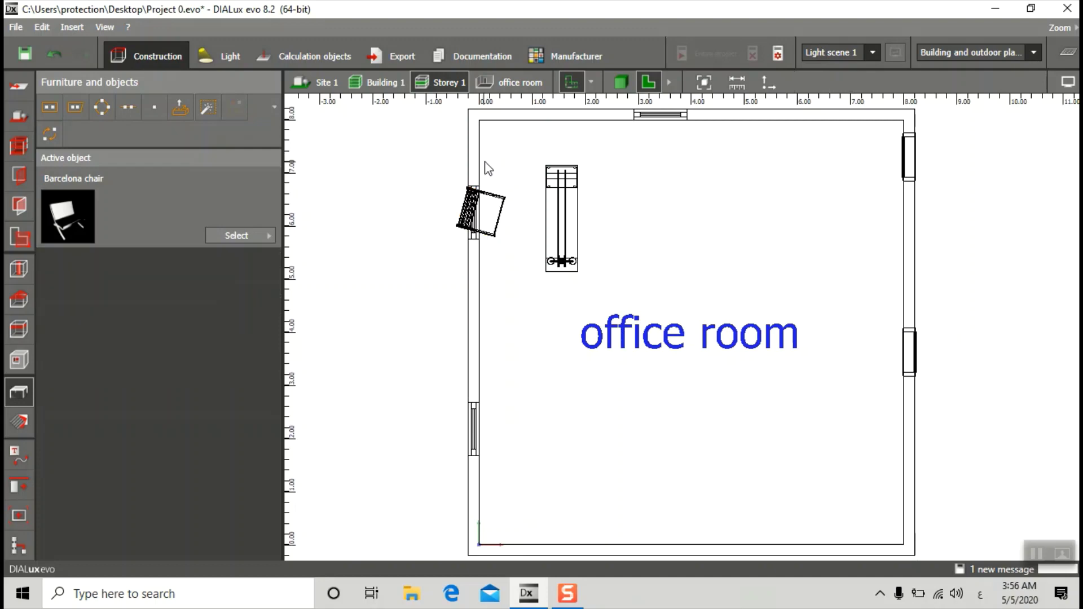
Move the rotated chair out of the window wall into the room, to about x 0.73 m, y 5.75 m
left_click(501, 202)
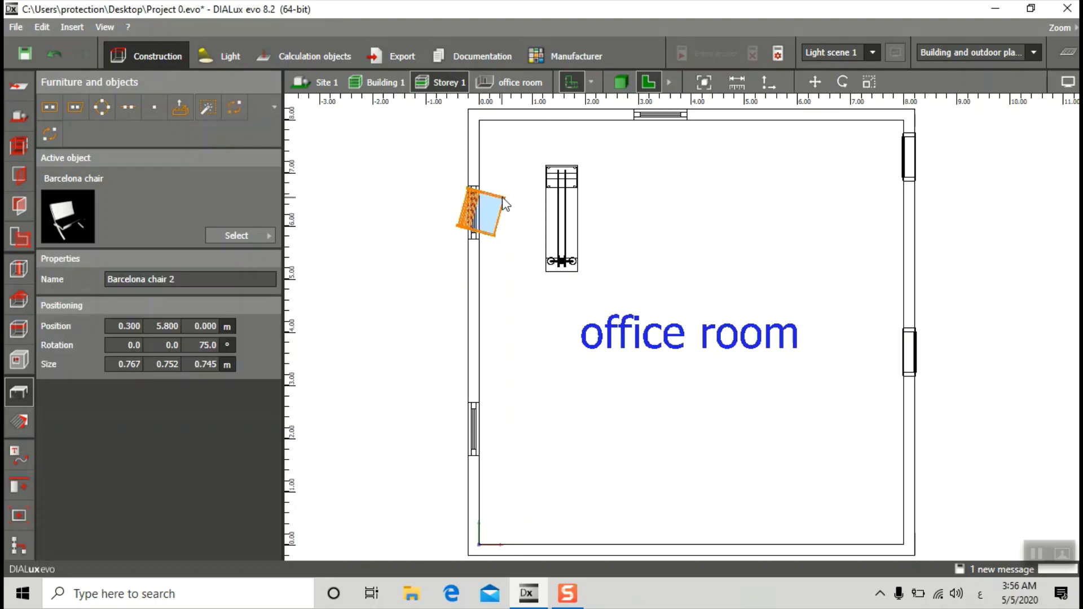
right_click(499, 208)
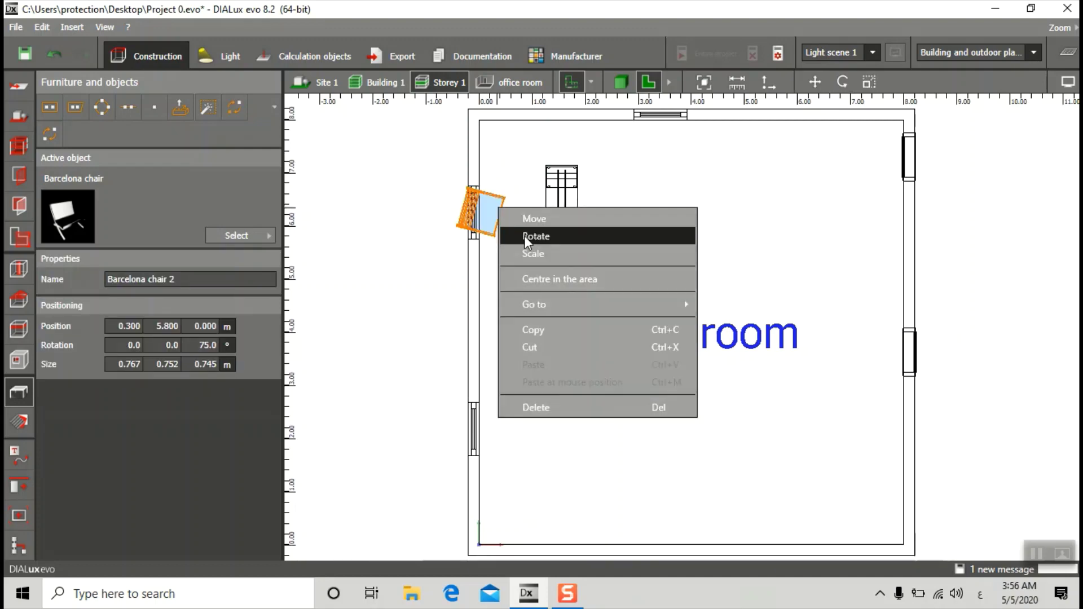
left_click(530, 219)
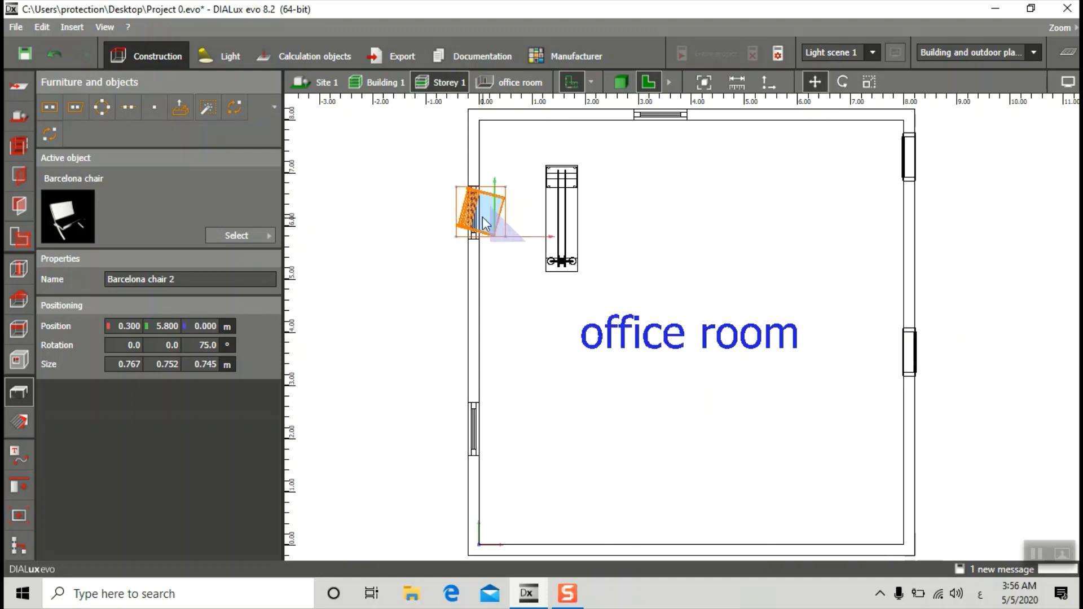
key("Escape")
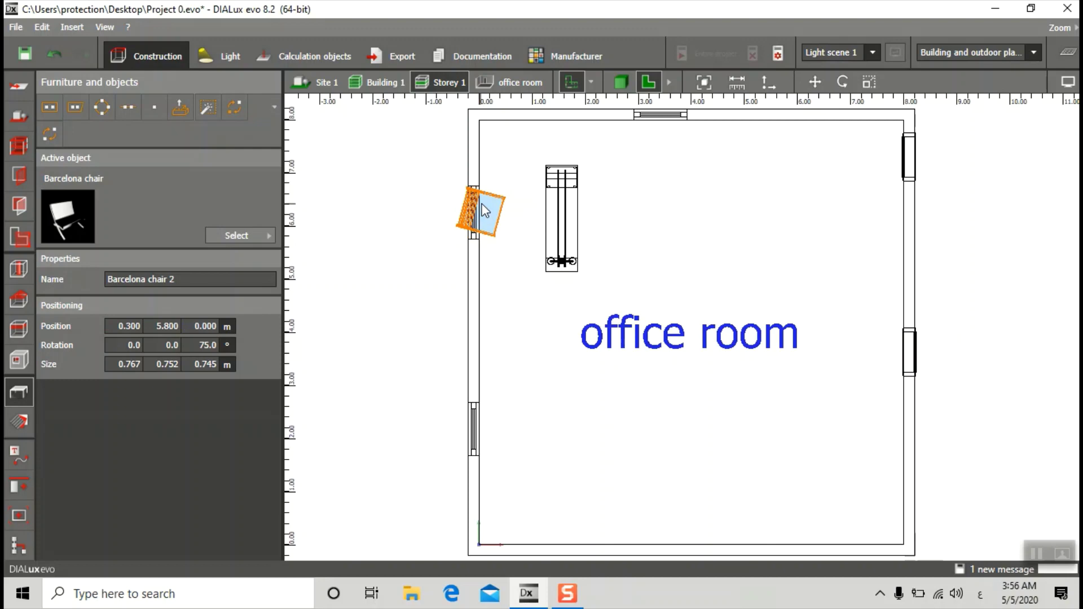
right_click(483, 204)
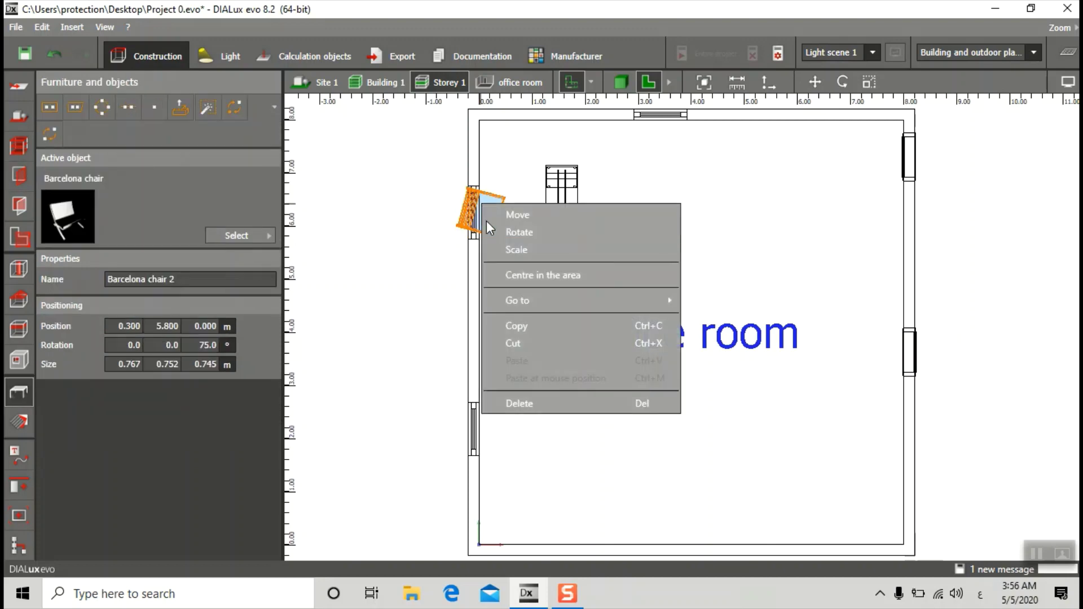
left_click(510, 216)
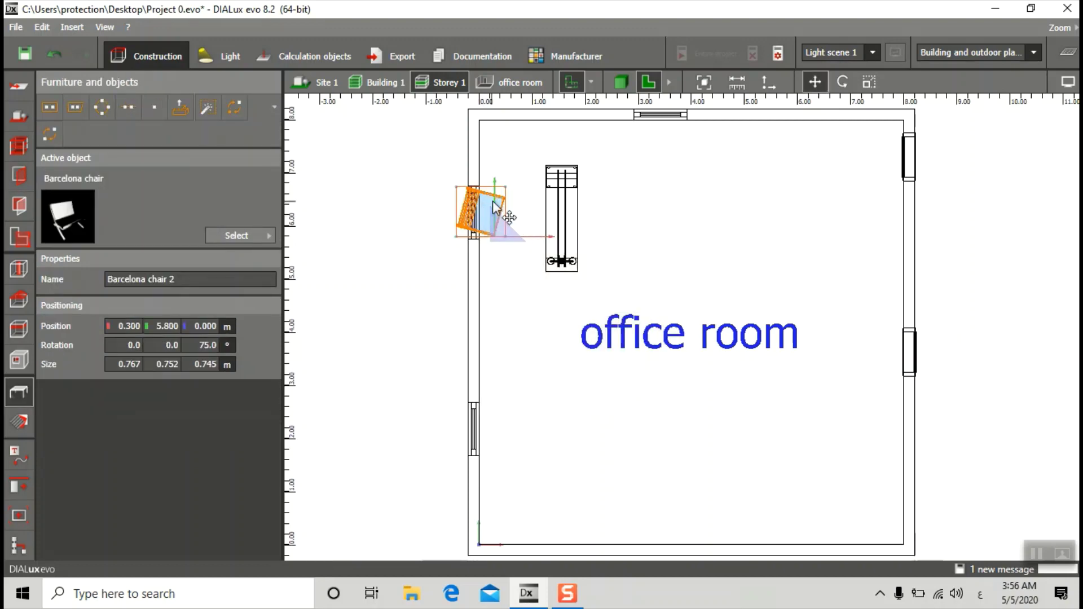
left_click_drag(497, 204, 519, 210)
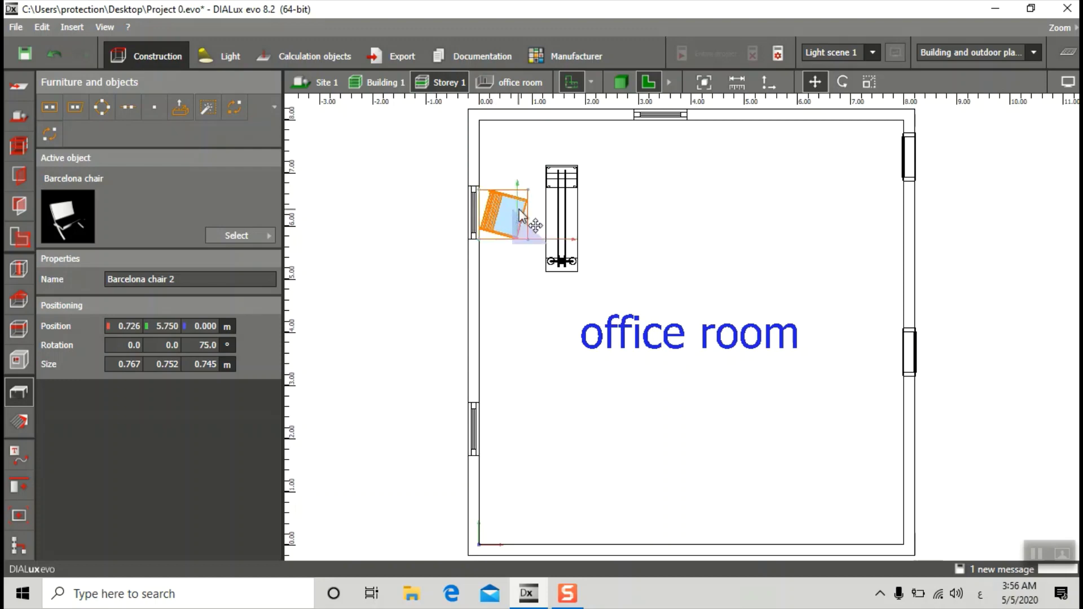
left_click(540, 125)
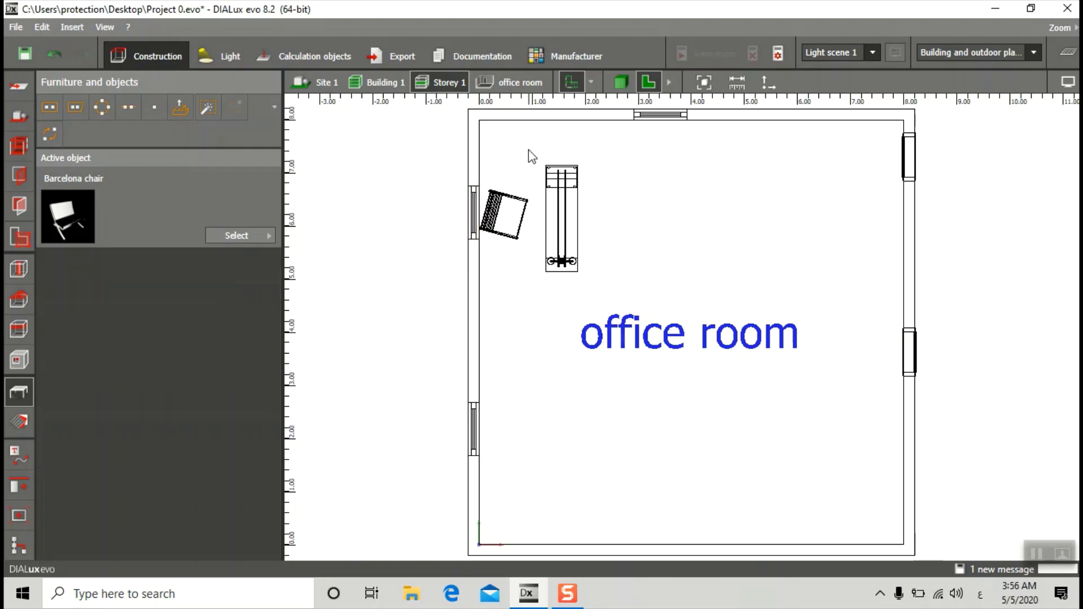
Rotate the chair to 90° about its vertical axis so that it faces the desk squarely
left_click(516, 217)
right_click(515, 212)
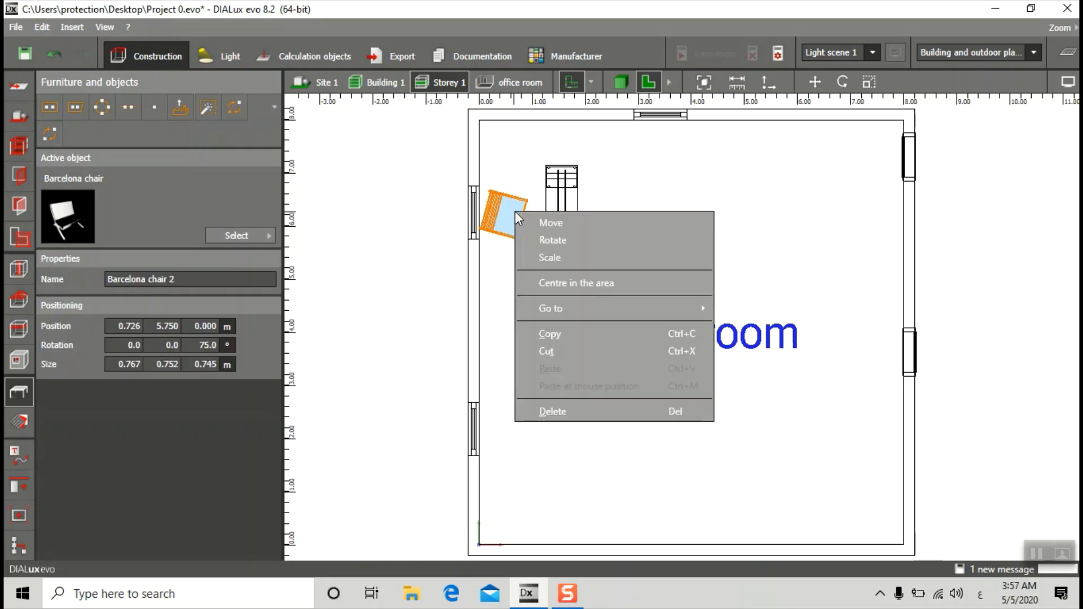
left_click(570, 237)
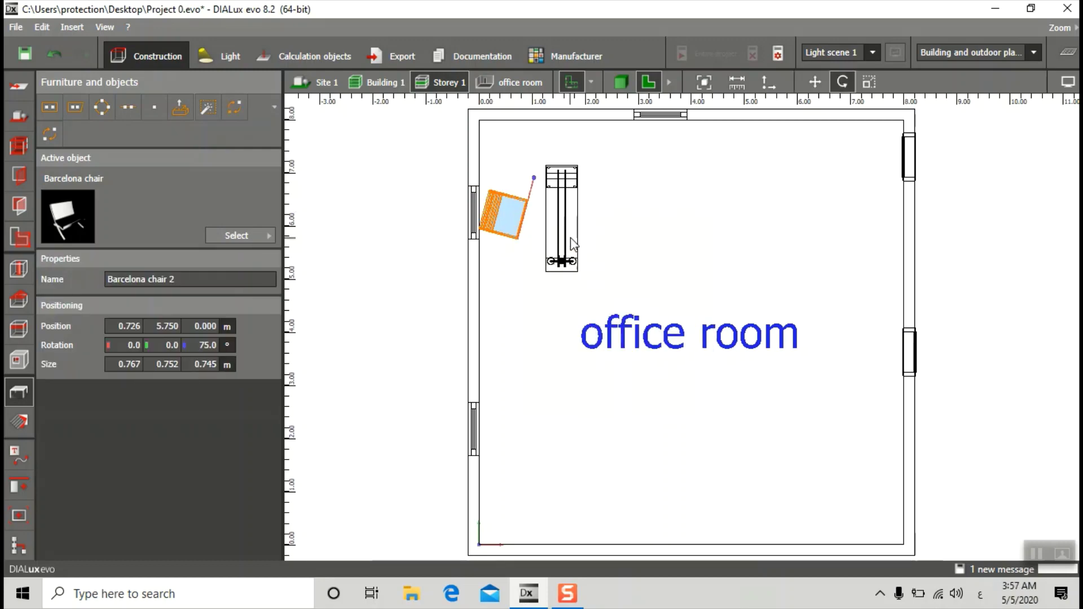
left_click(530, 175)
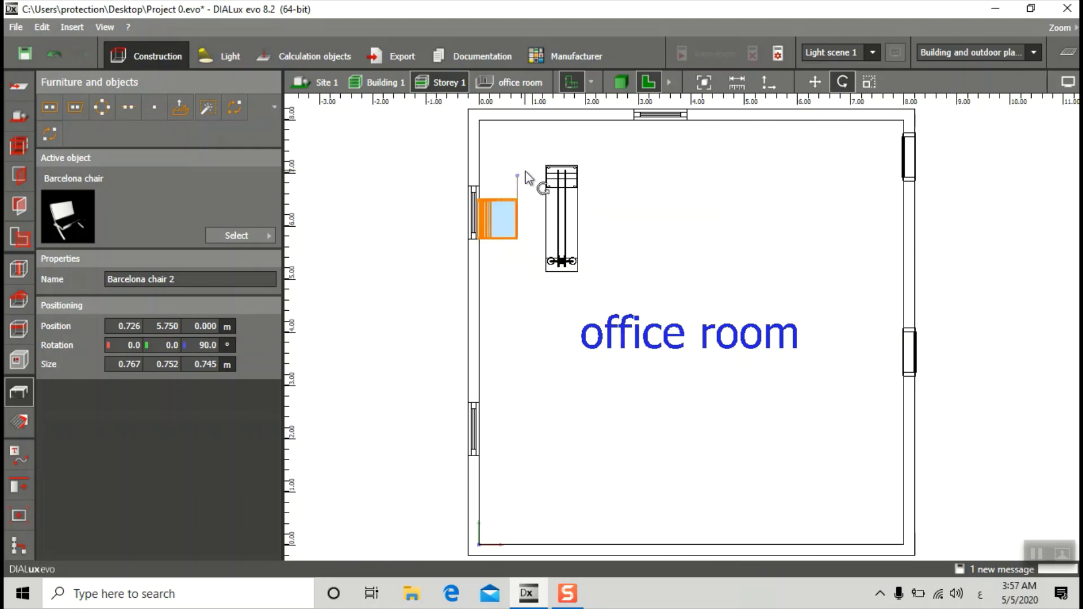
Move the chair about 0.3 m straight from the window wall toward the desk and check the arrangement in 3D
right_click(509, 219)
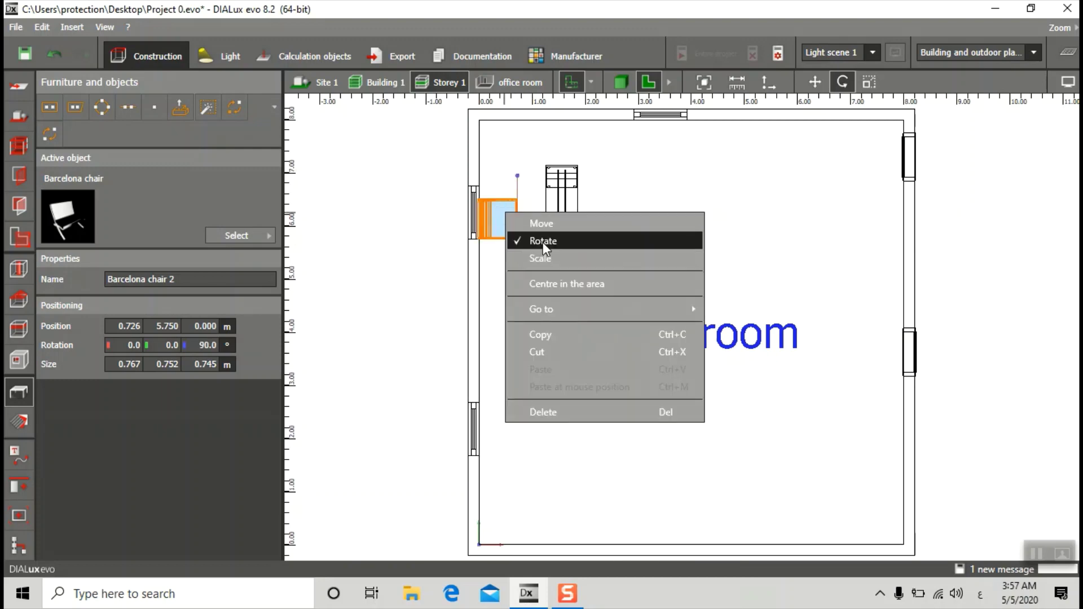
left_click(542, 226)
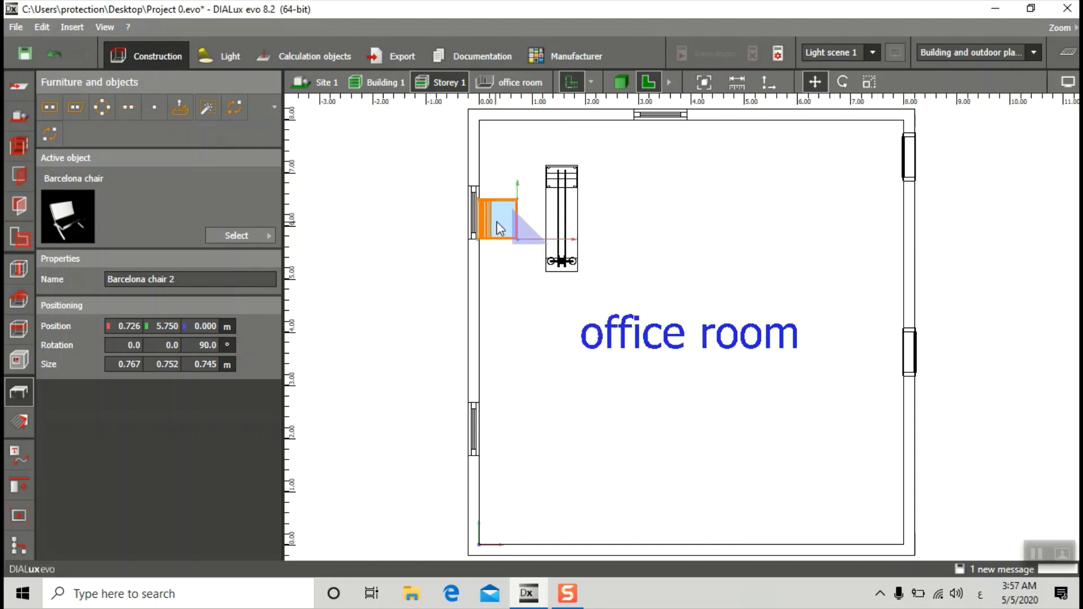
key("Escape")
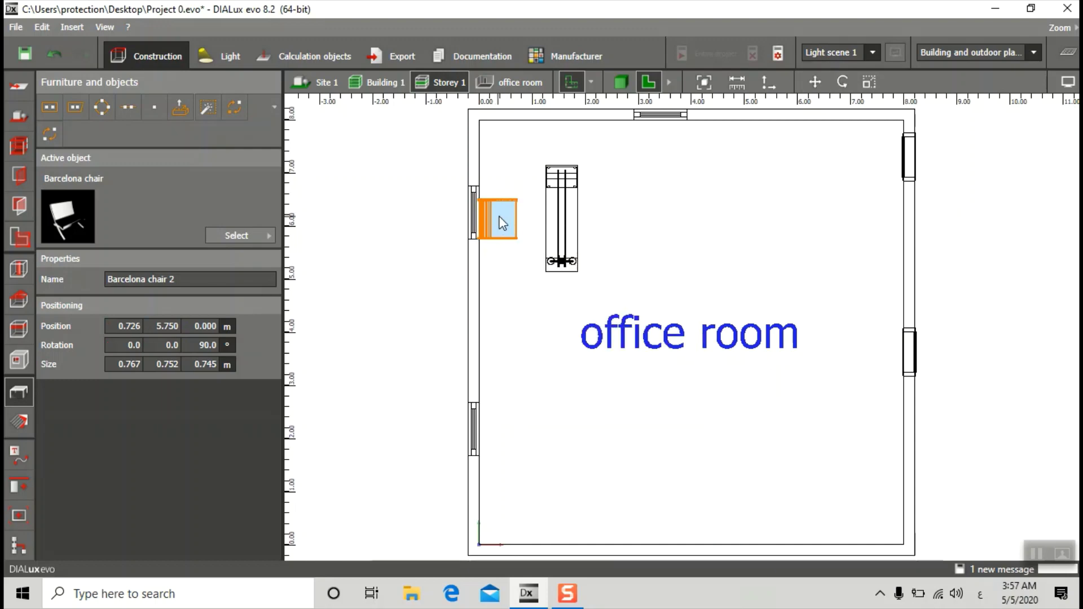
right_click(499, 217)
left_click(525, 232)
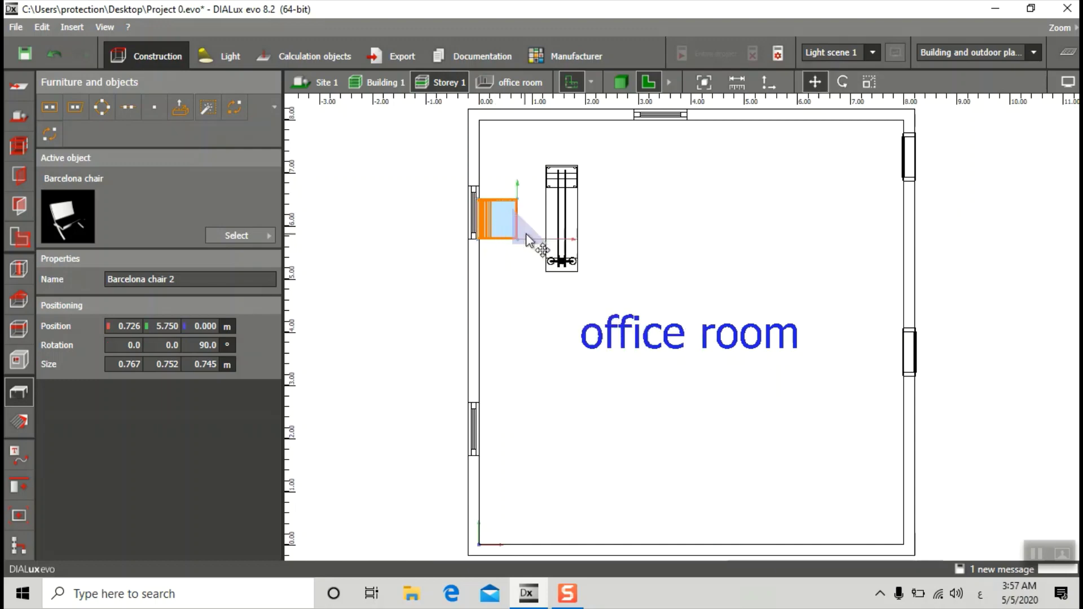
key("Escape")
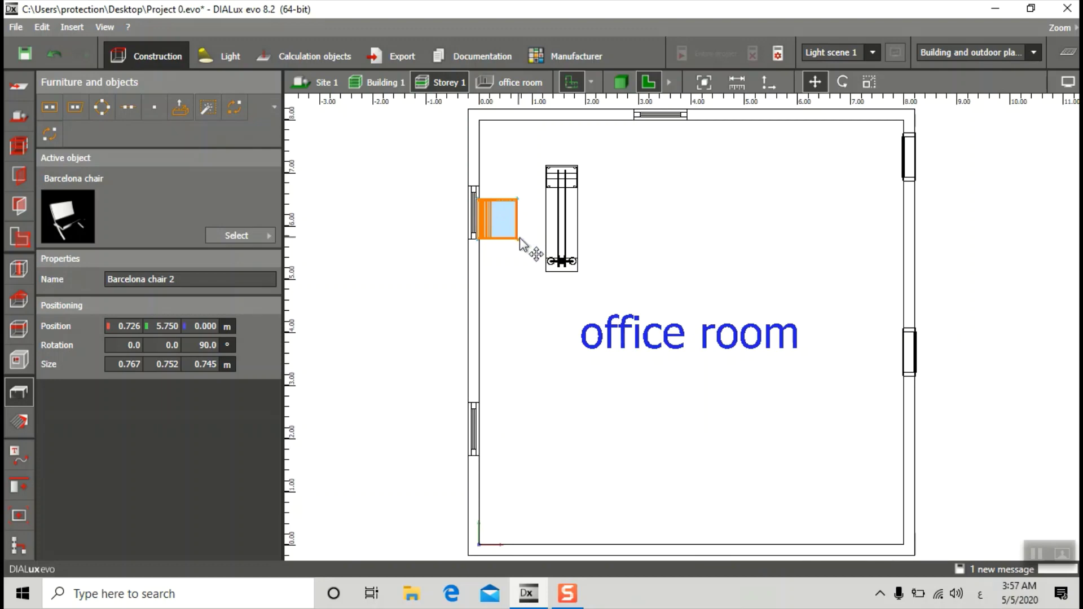
left_click_drag(520, 242, 537, 244)
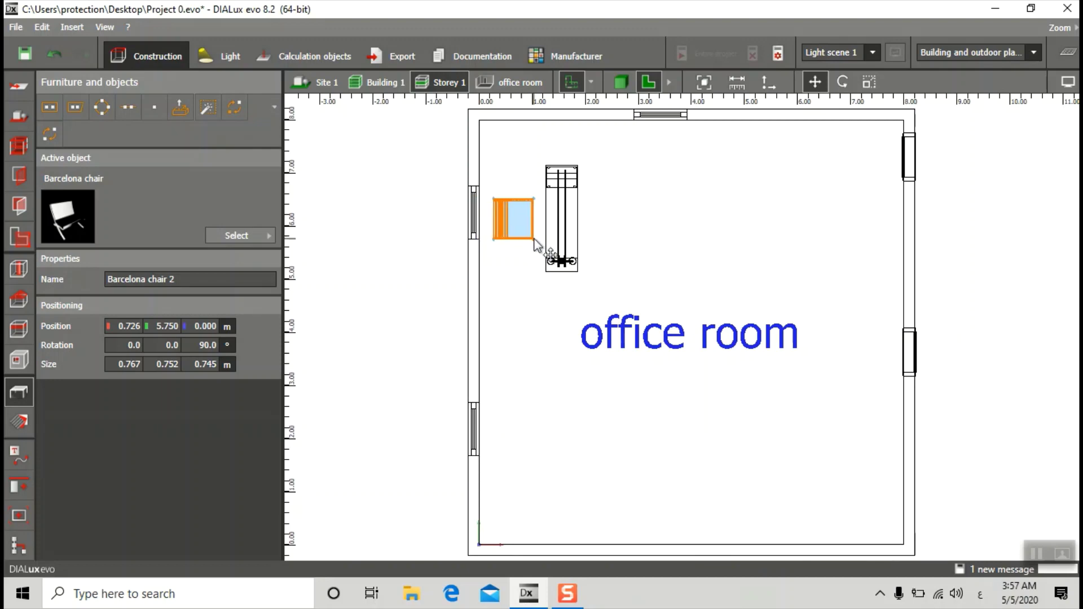
left_click(423, 277)
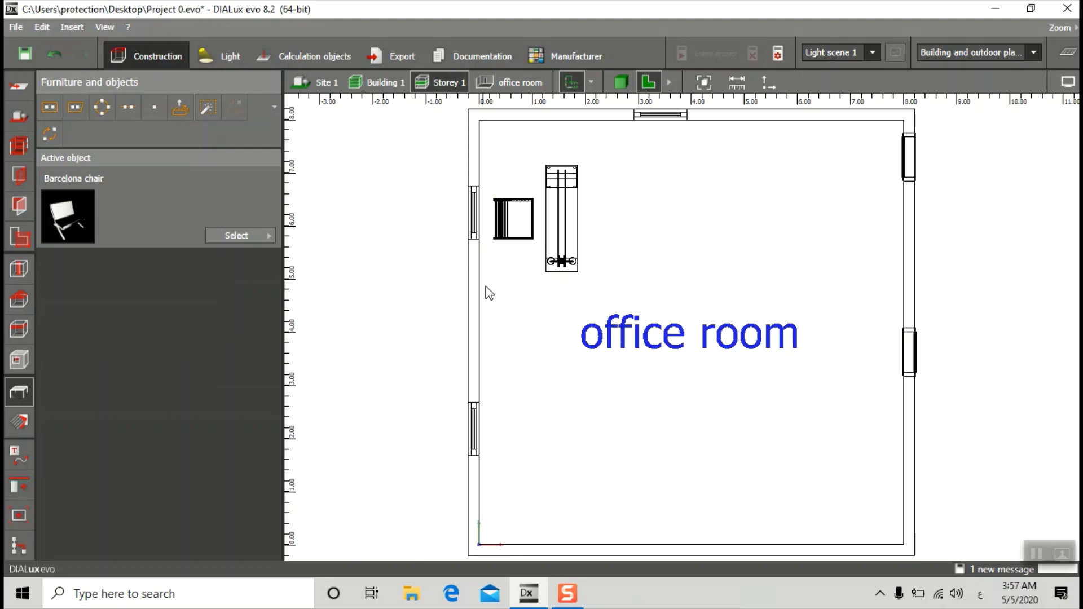
left_click(621, 84)
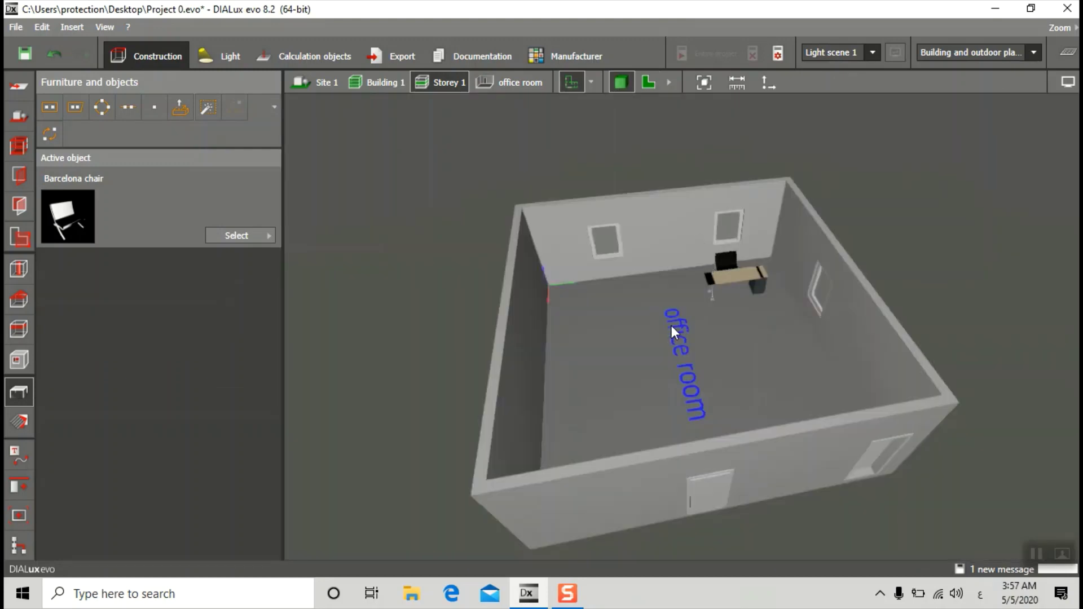
left_click_drag(671, 326, 753, 331)
left_click_drag(722, 380, 676, 401)
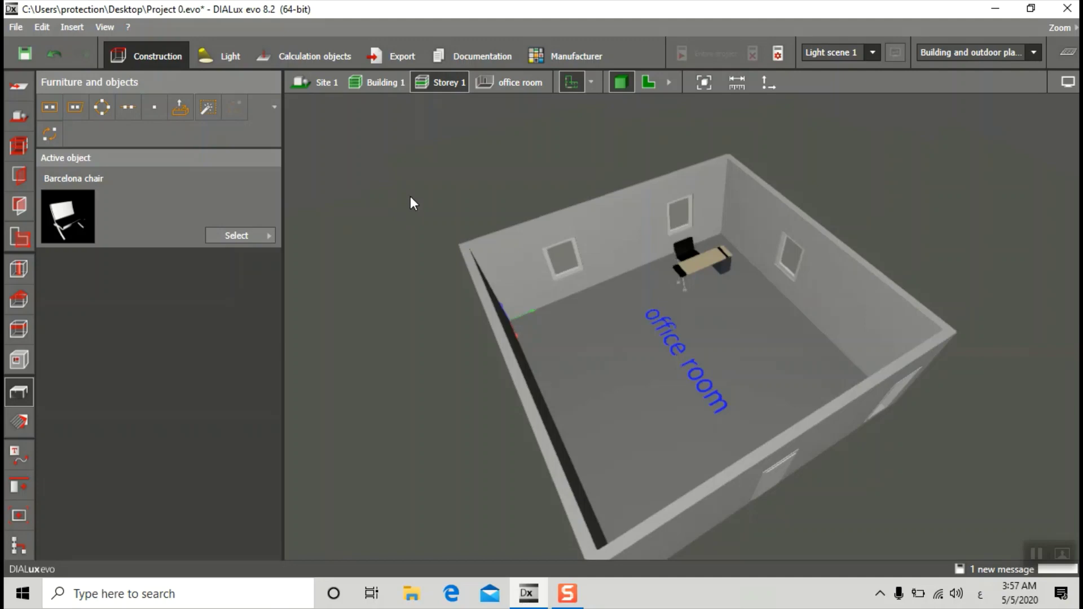
Copy the desk and chair together in the floorplan and paste them near the wall's second window at about x 1.2 m, y 2.0 m
left_click(651, 81)
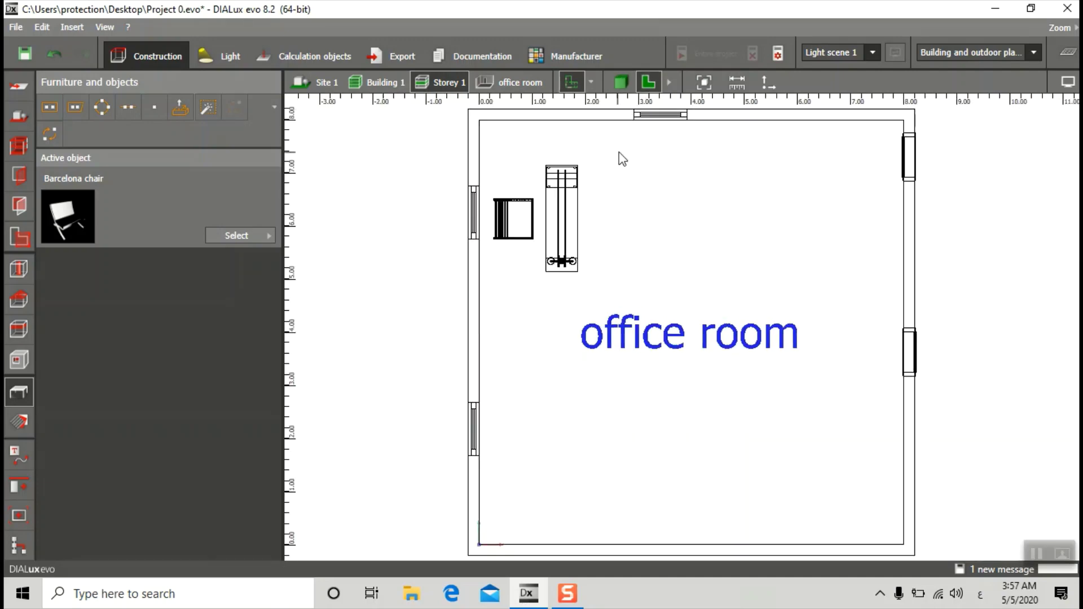
left_click_drag(608, 161, 496, 285)
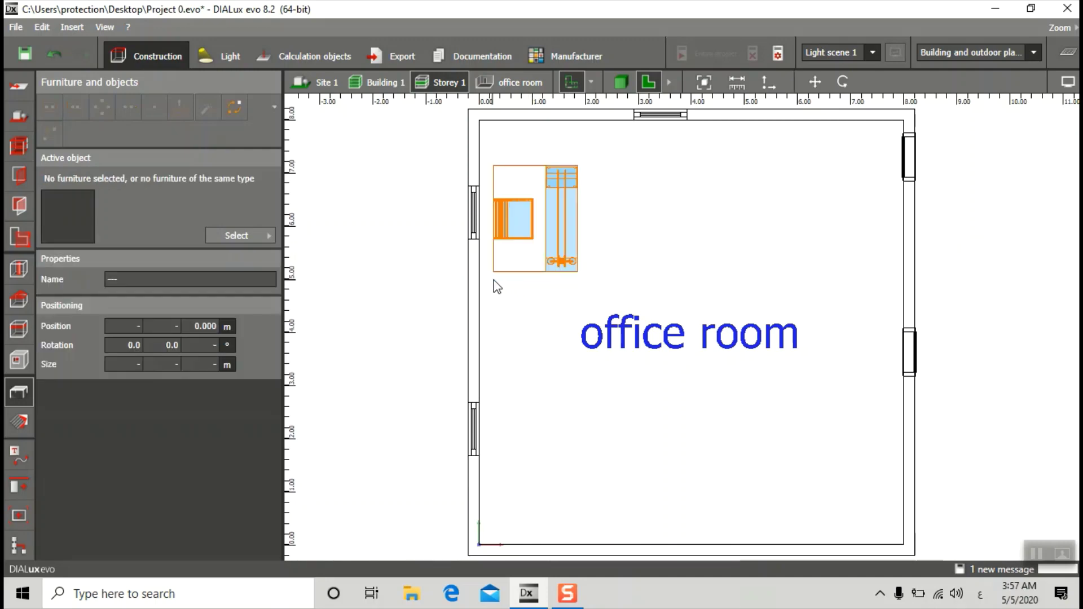
right_click(515, 239)
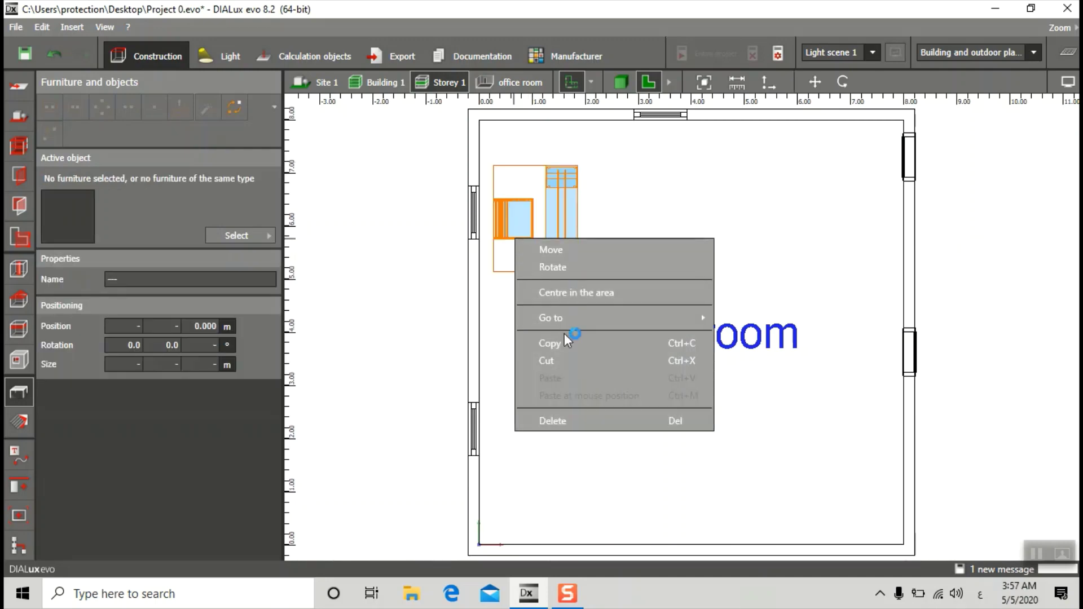
left_click(568, 343)
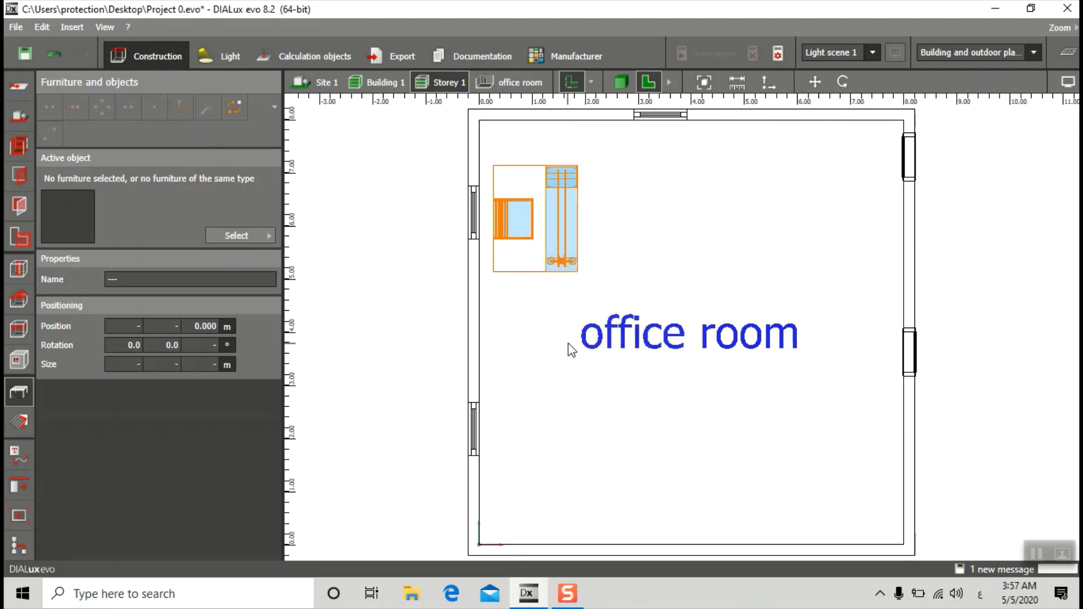
left_click(543, 436)
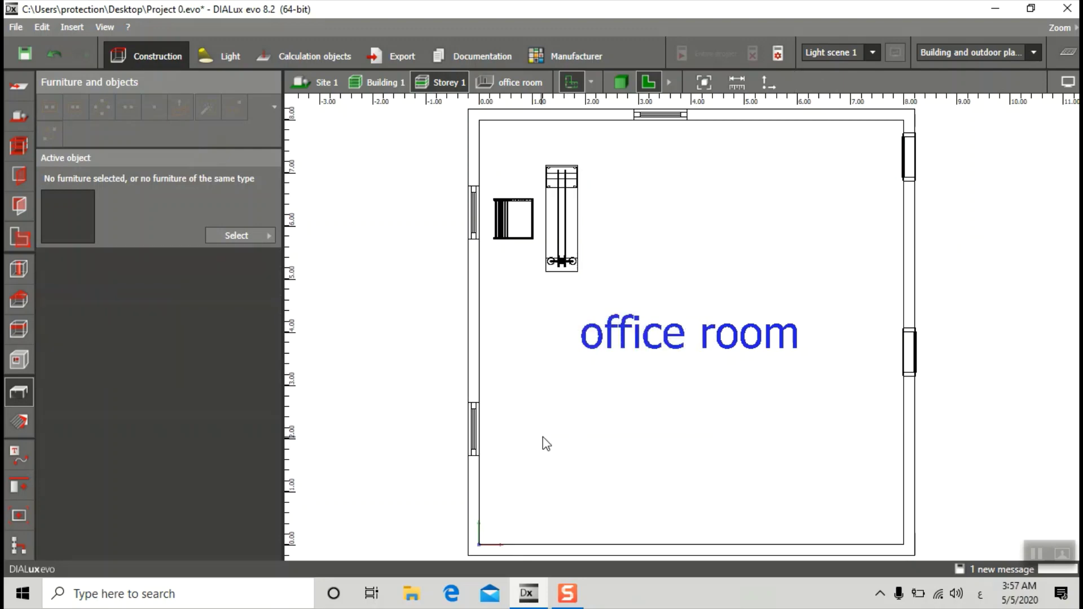
right_click(542, 436)
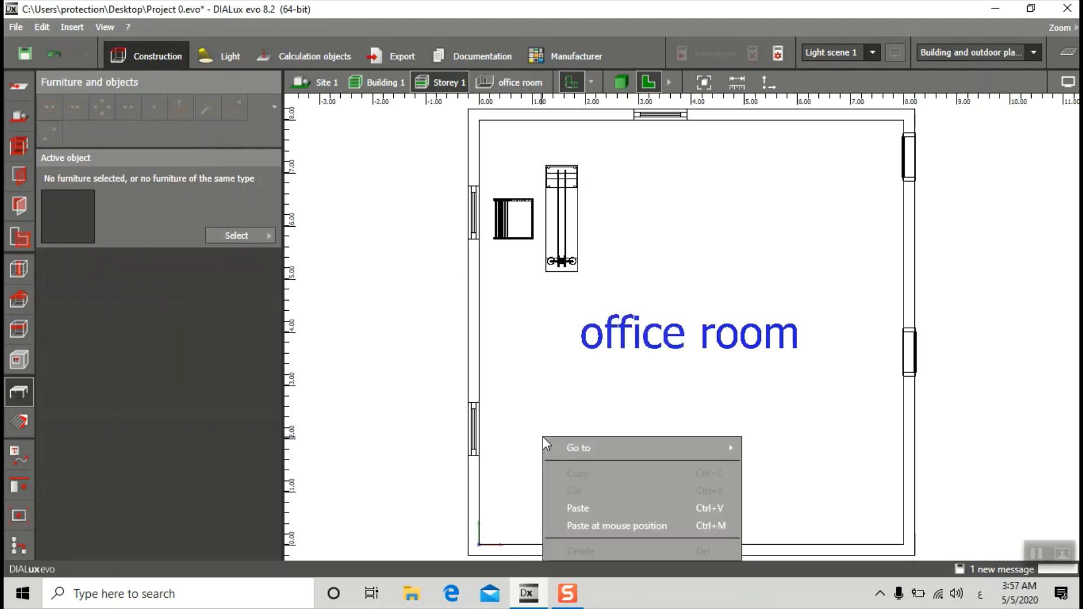
left_click(594, 526)
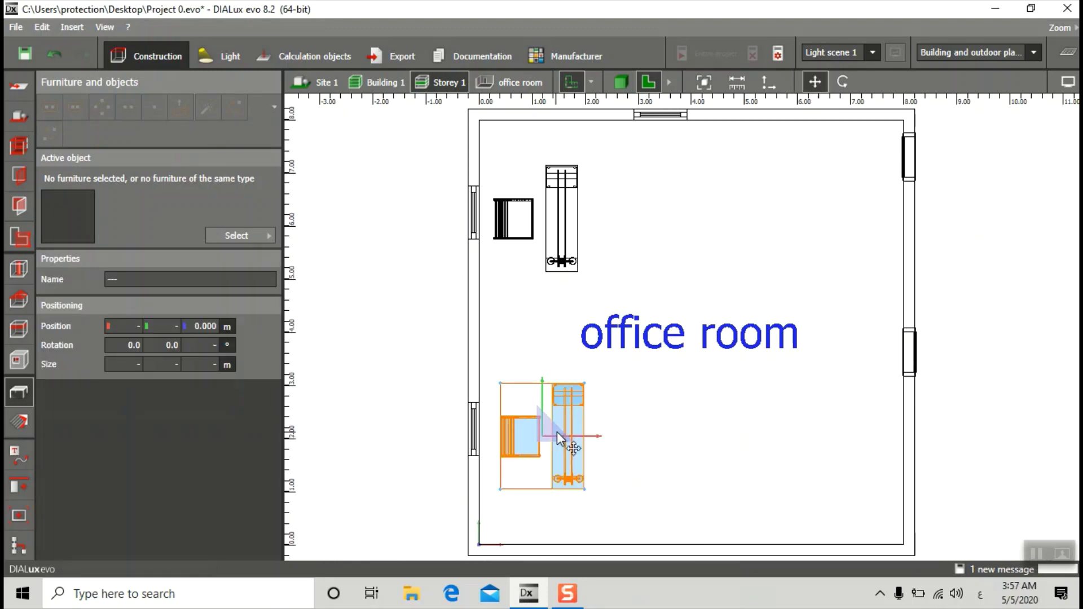
left_click(645, 404)
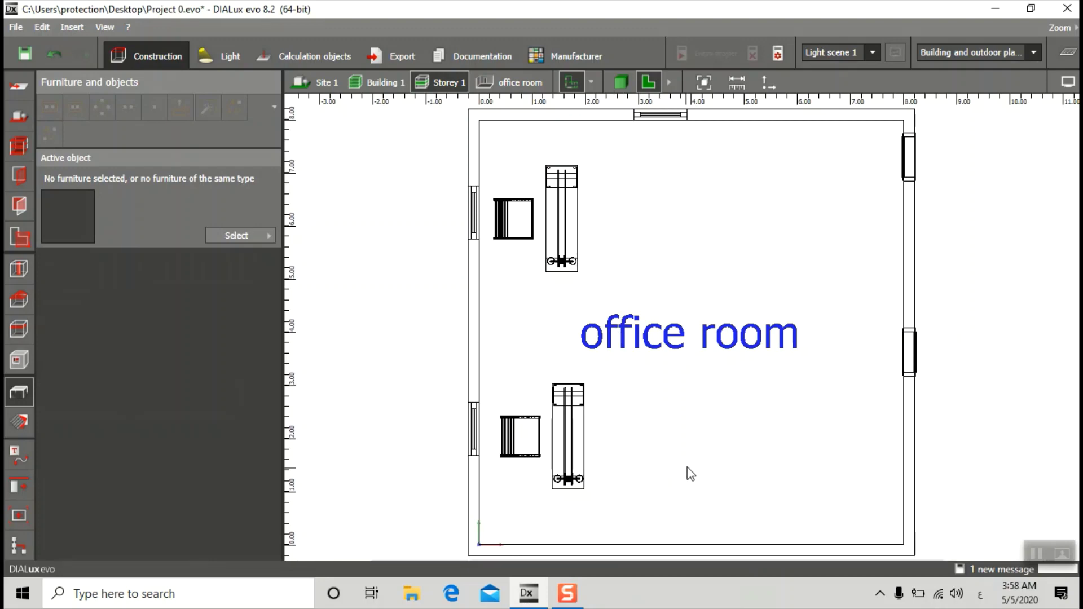
Copy the desk-and-chair set beside the window wall and paste it near the windowless wall at about x 3.9 m, y 0.8 m
left_click_drag(607, 161, 509, 283)
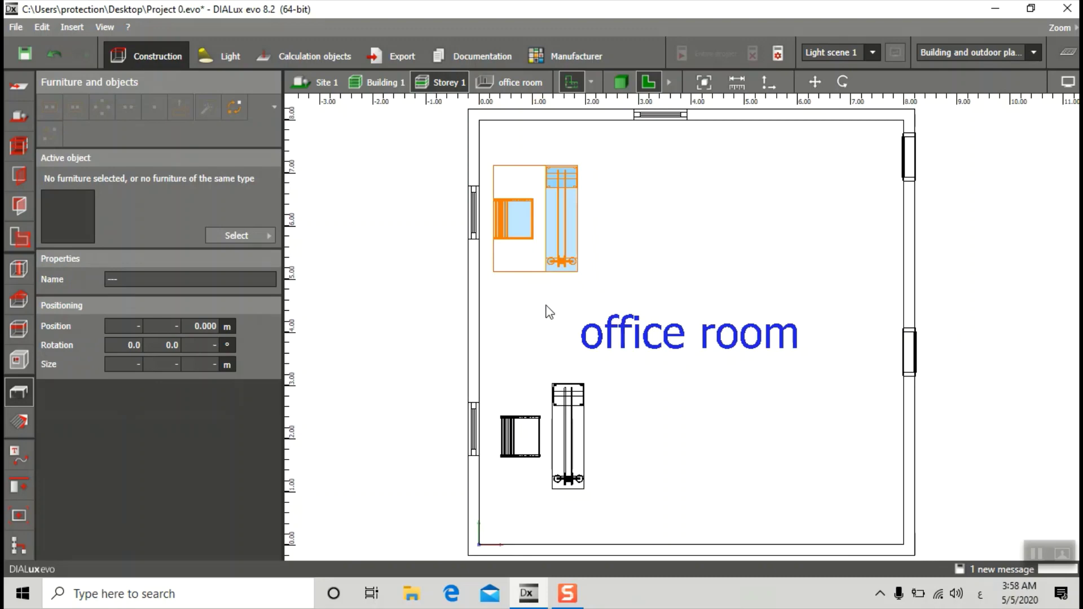
left_click_drag(601, 363, 655, 446)
right_click(688, 508)
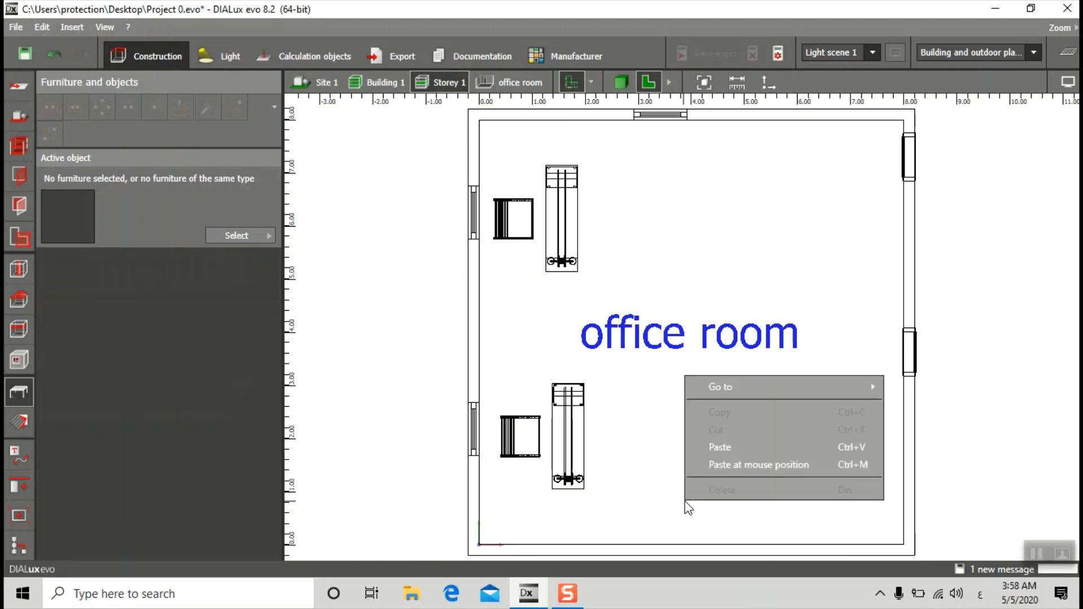
left_click(750, 465)
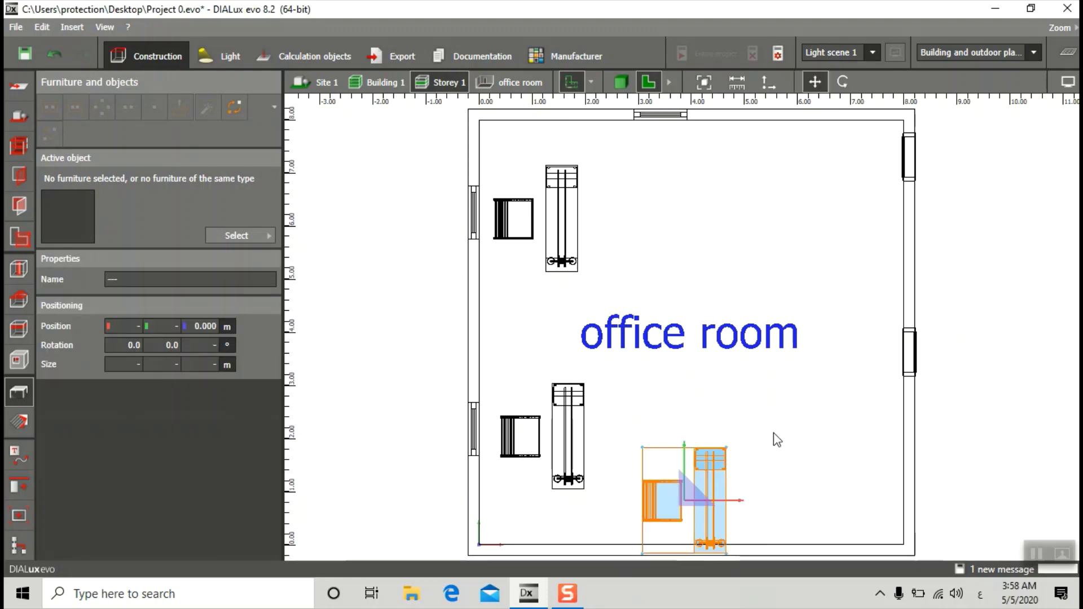
left_click(775, 433)
Rotate the pasted desk and chair together 90° counterclockwise so that the desk runs parallel to the windowless wall
left_click(712, 494)
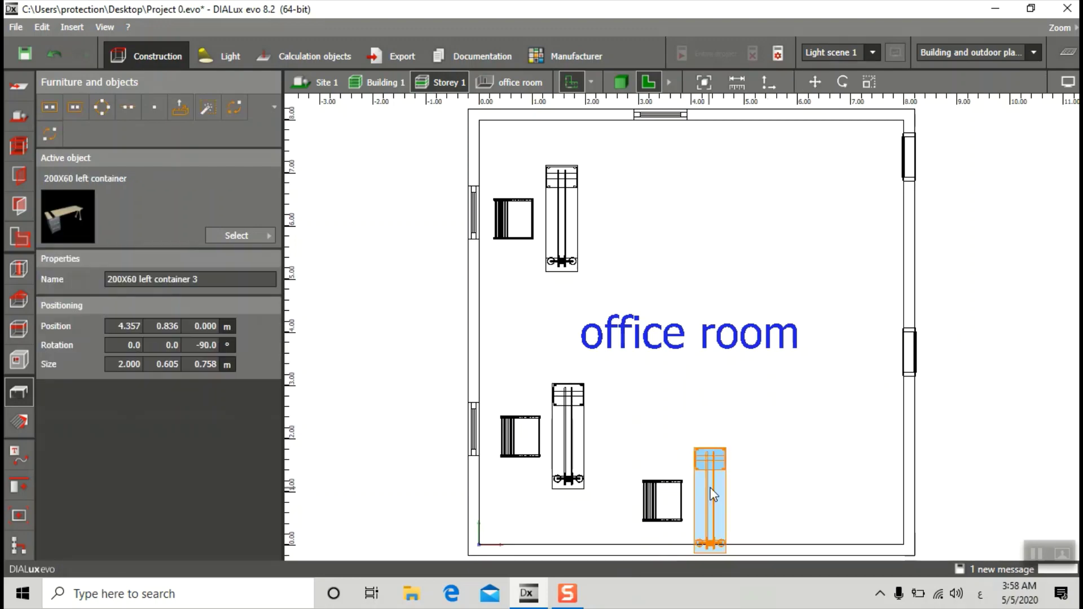
left_click_drag(760, 462, 635, 522)
left_click_drag(781, 476, 635, 553)
right_click(672, 509)
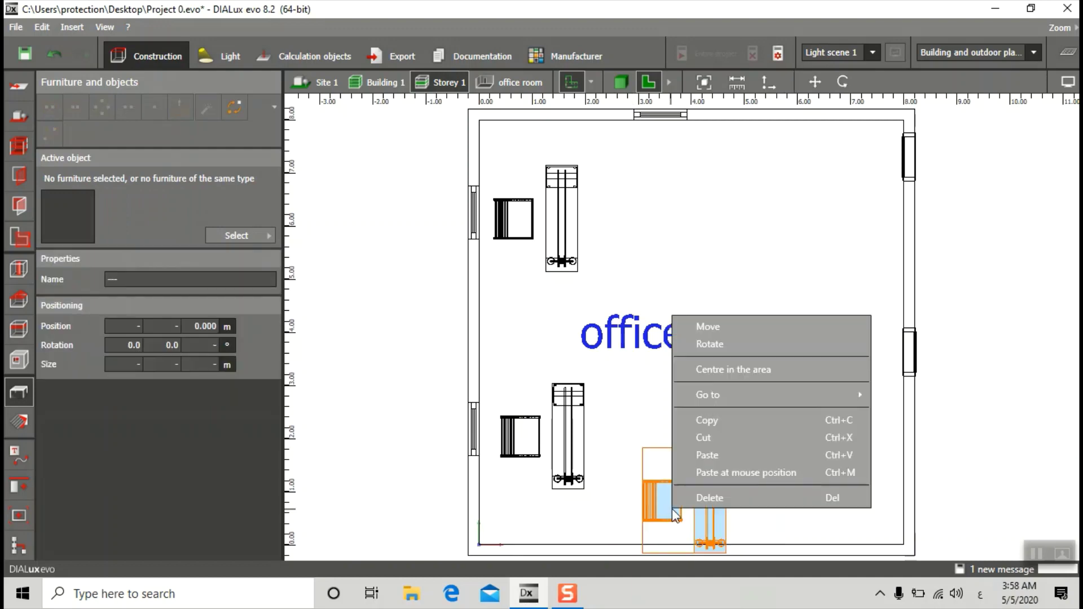
left_click(745, 343)
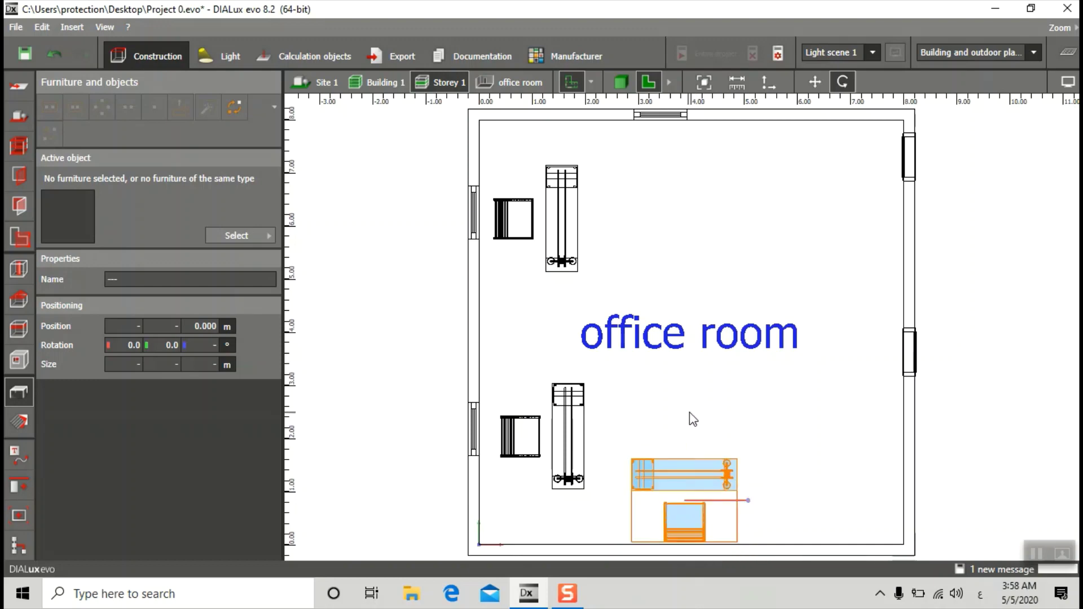
left_click(712, 391)
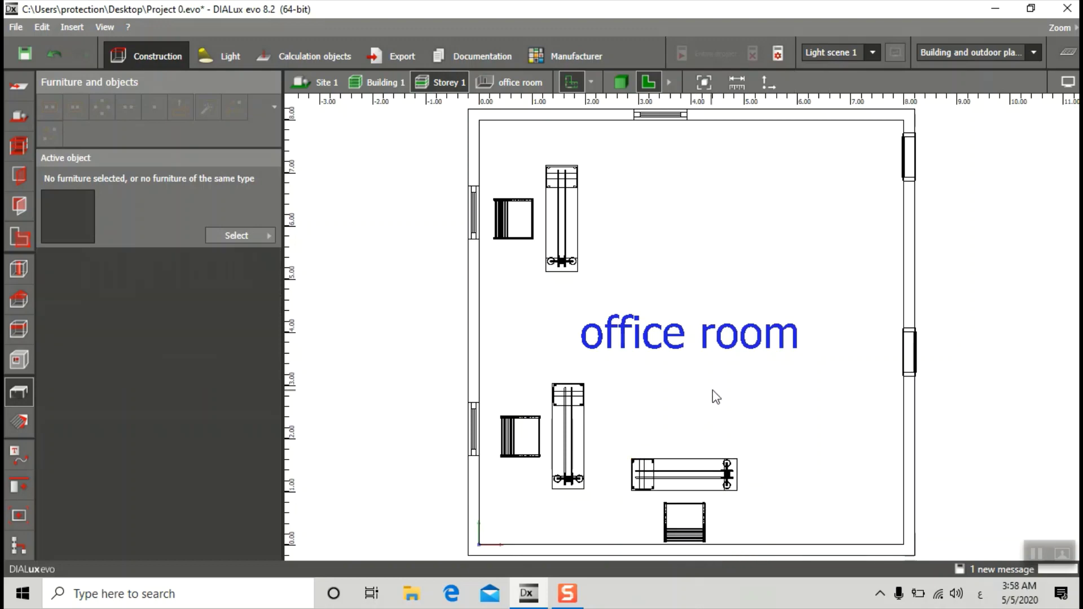
Move the desk-and-chair set beside the window wall's second window about 0.45 m along the wall toward the first set
left_click_drag(597, 401, 517, 463)
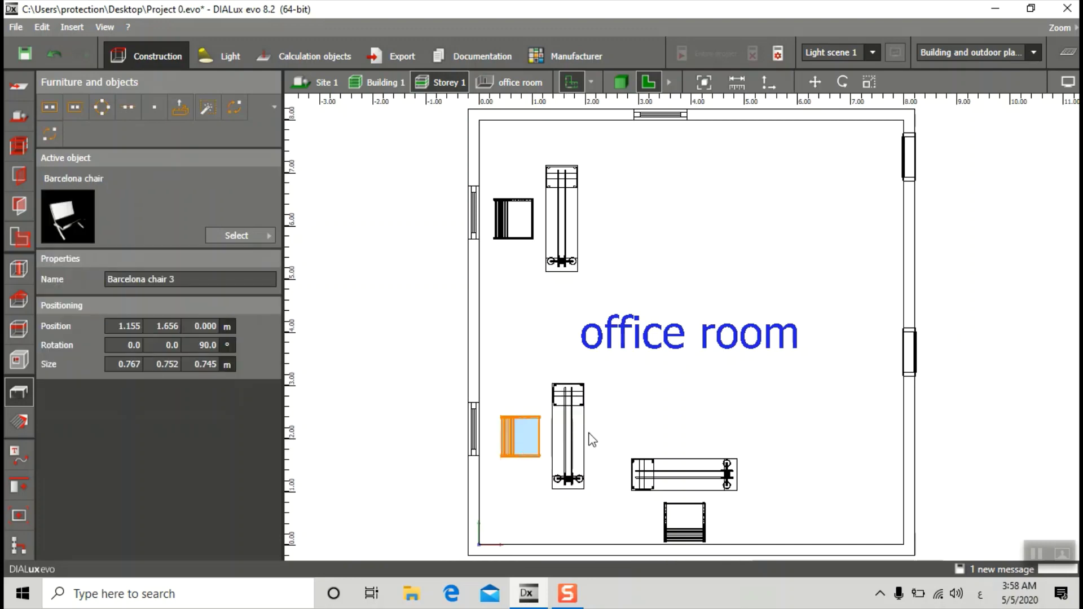
left_click_drag(593, 420, 505, 465)
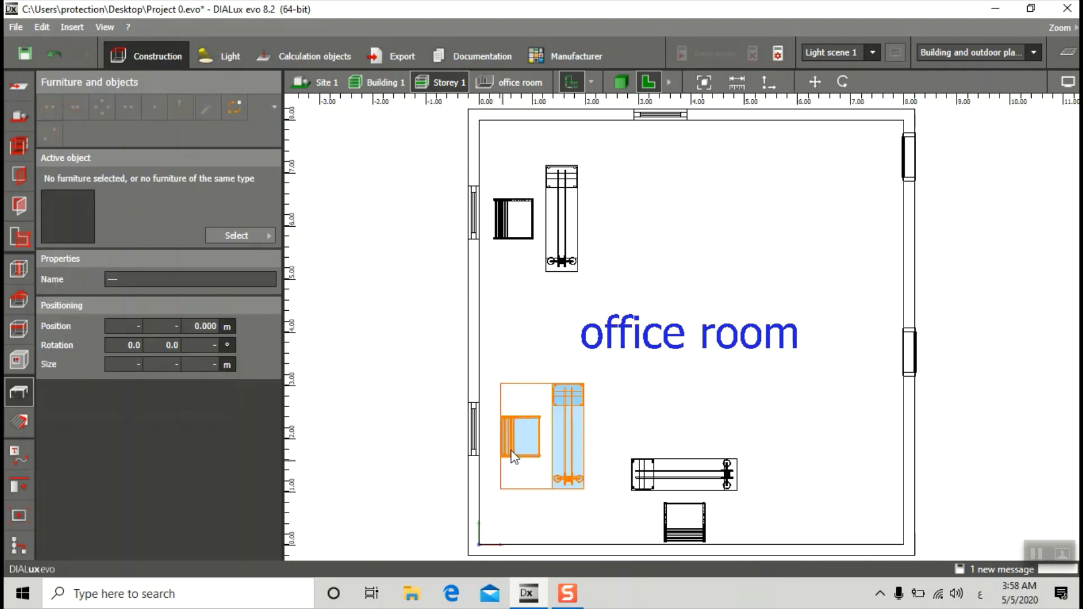
right_click(530, 429)
left_click(557, 250)
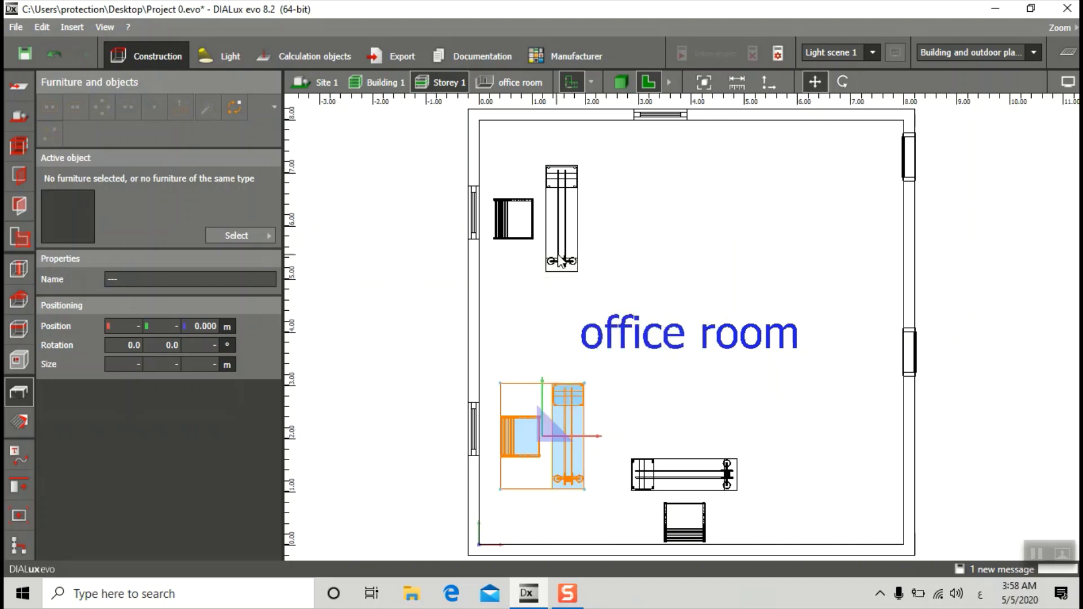
left_click_drag(534, 387, 541, 362)
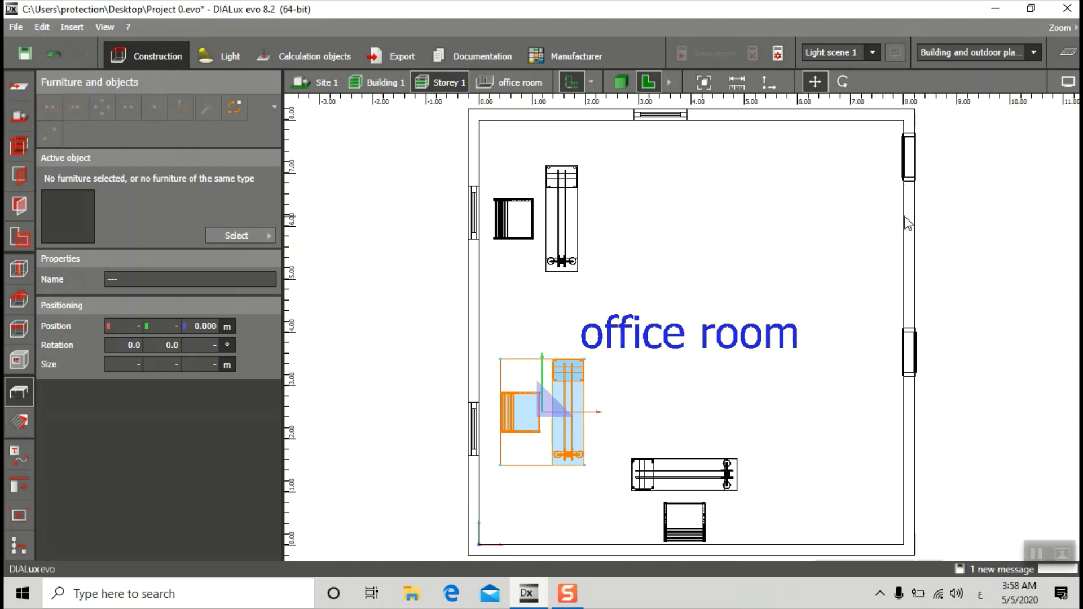
Paste a copy of the windowless wall's chair near the opposite wall at about x 5.97 m, y 7.71 m, and save the project
left_click(712, 442)
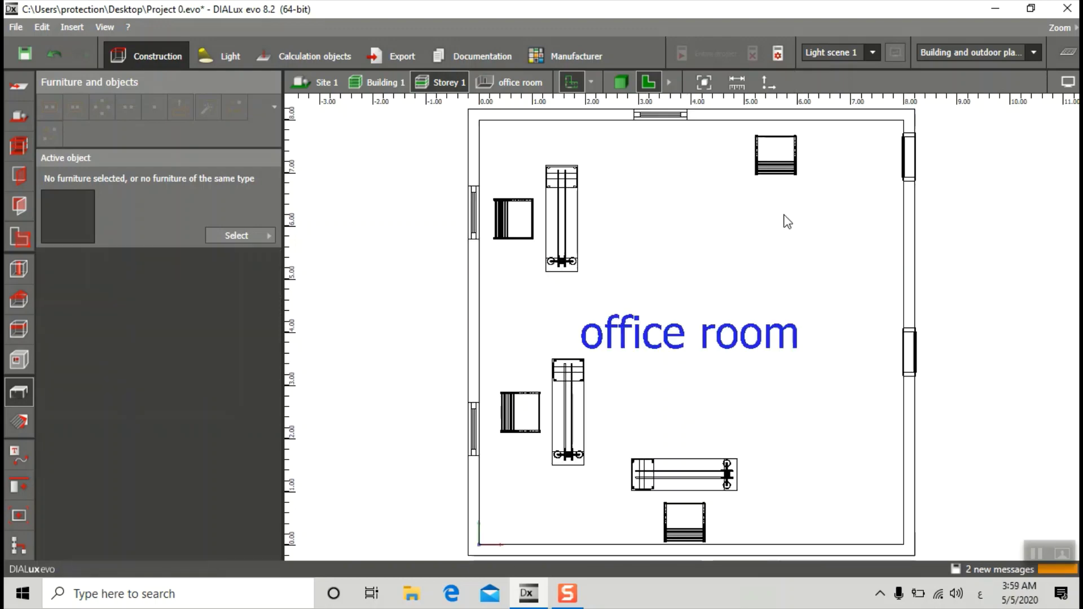
key("ctrl+s")
left_click(780, 159)
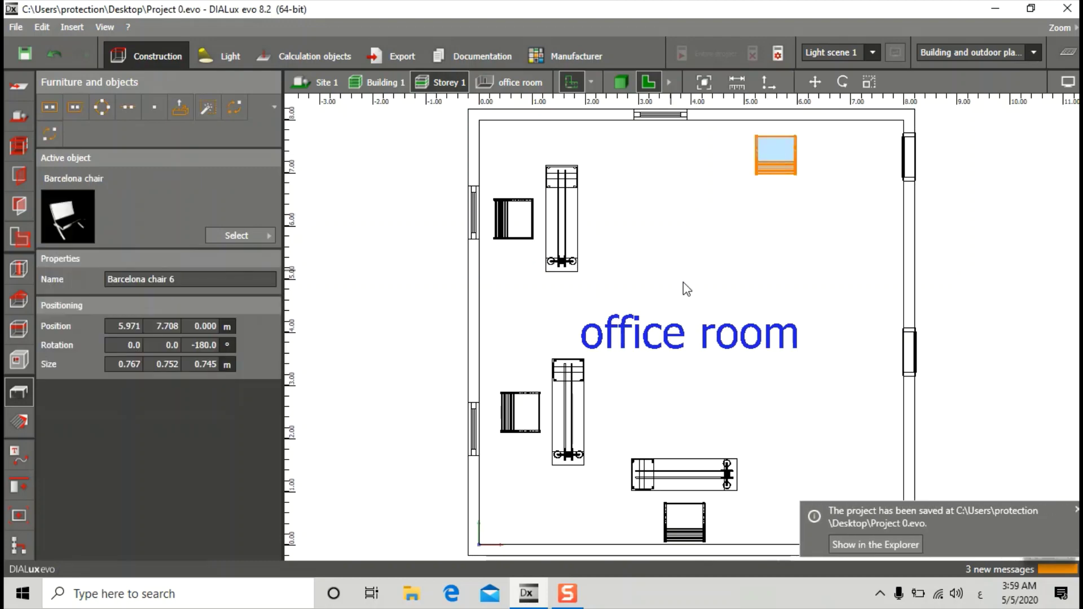
Copy the desk near the windowless wall and paste it in front of the newly placed chair at about x 5.34 m, y 6.54 m
left_click_drag(766, 461, 627, 501)
right_click(661, 484)
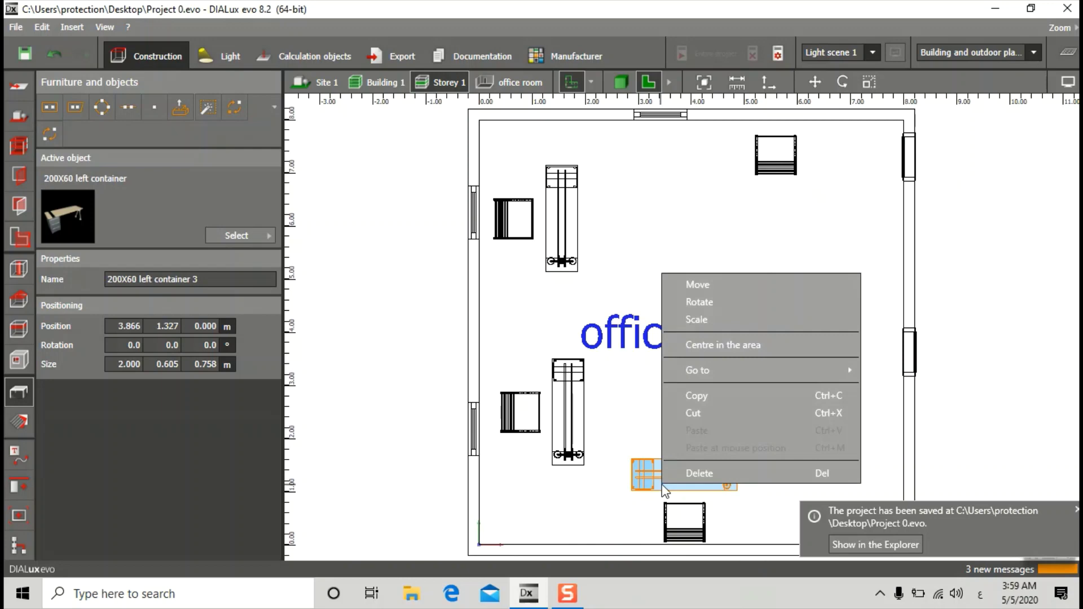
left_click(701, 393)
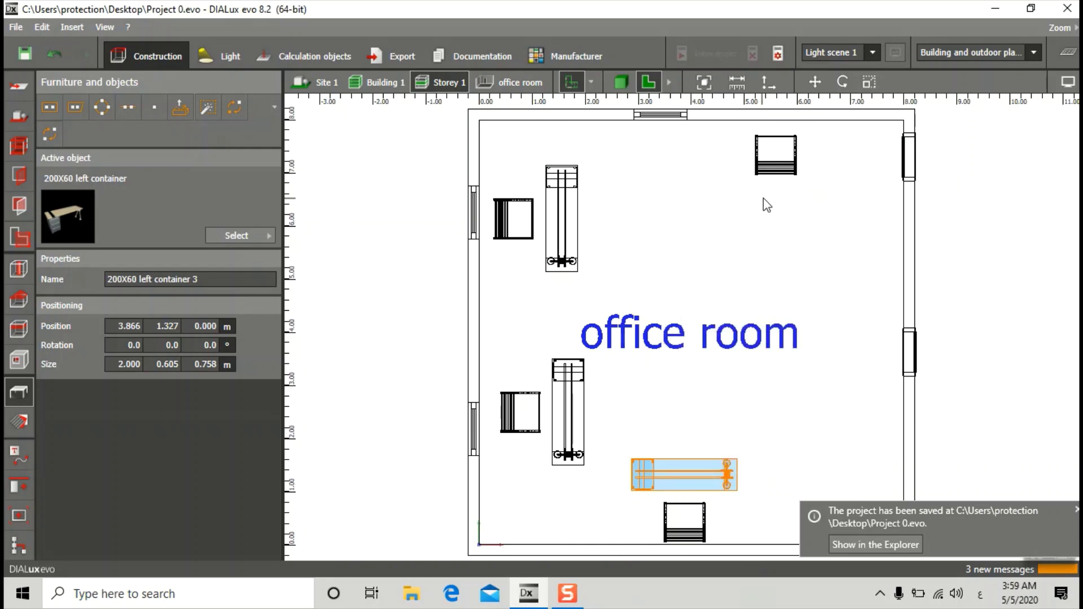
right_click(764, 198)
left_click(801, 284)
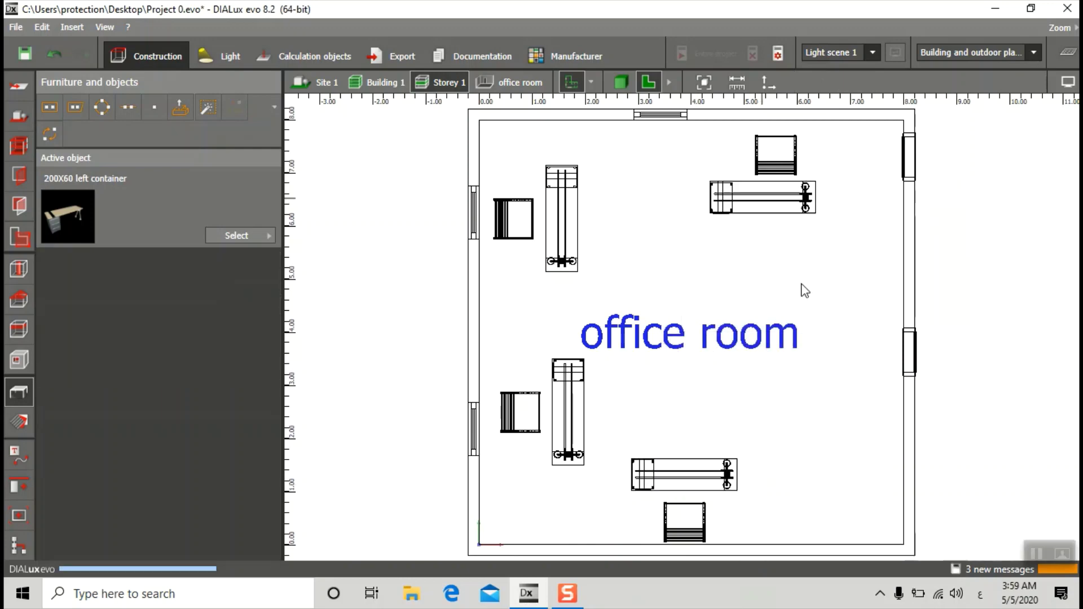
left_click(762, 243)
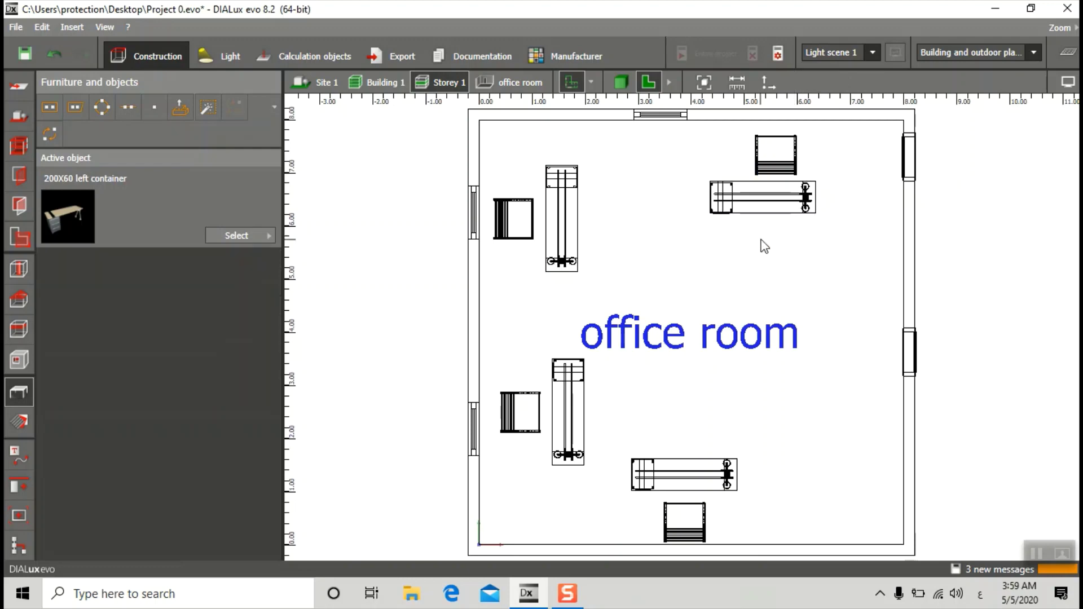
Move the pasted desk about 0.4 m along the x axis toward the door wall, roughly centring it on its chair
left_click(772, 201)
right_click(772, 201)
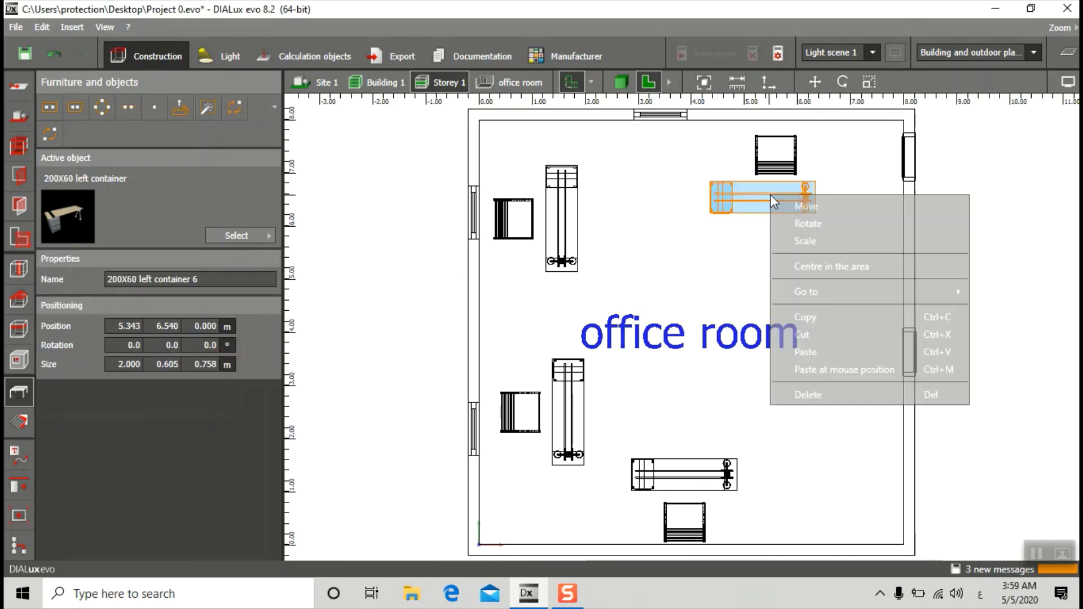
left_click(802, 206)
mouse_move(825, 198)
left_mouse_down()
mouse_move(849, 211)
mouse_move(840, 197)
left_mouse_up()
left_click(805, 267)
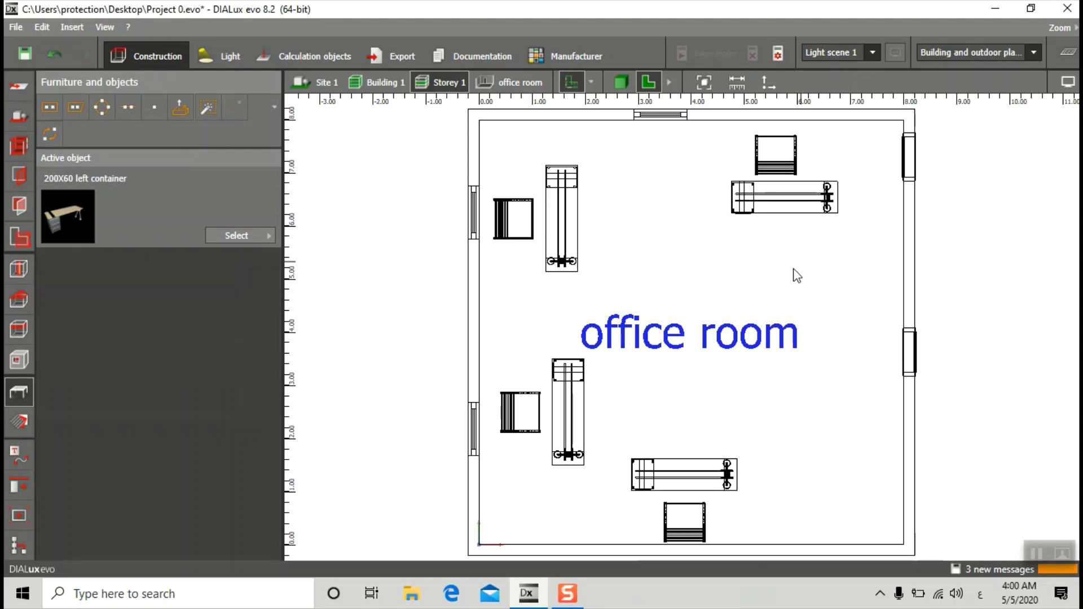
Move the desk-and-chair set at the windowless wall about 0.45 m toward the door wall and check the room in 3D
left_click_drag(755, 462, 655, 550)
right_click(682, 509)
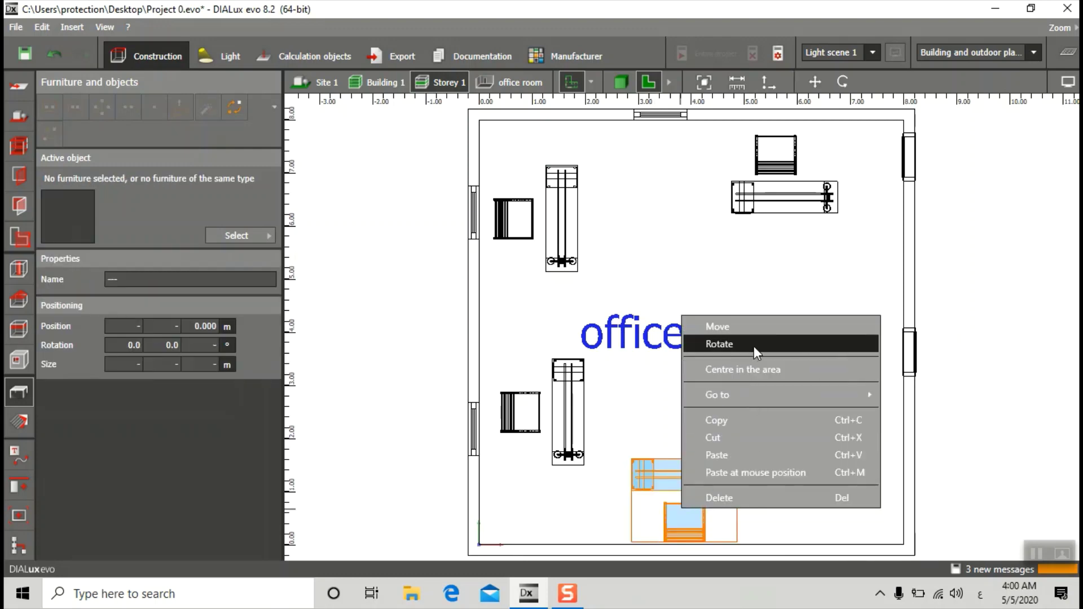
left_click(745, 328)
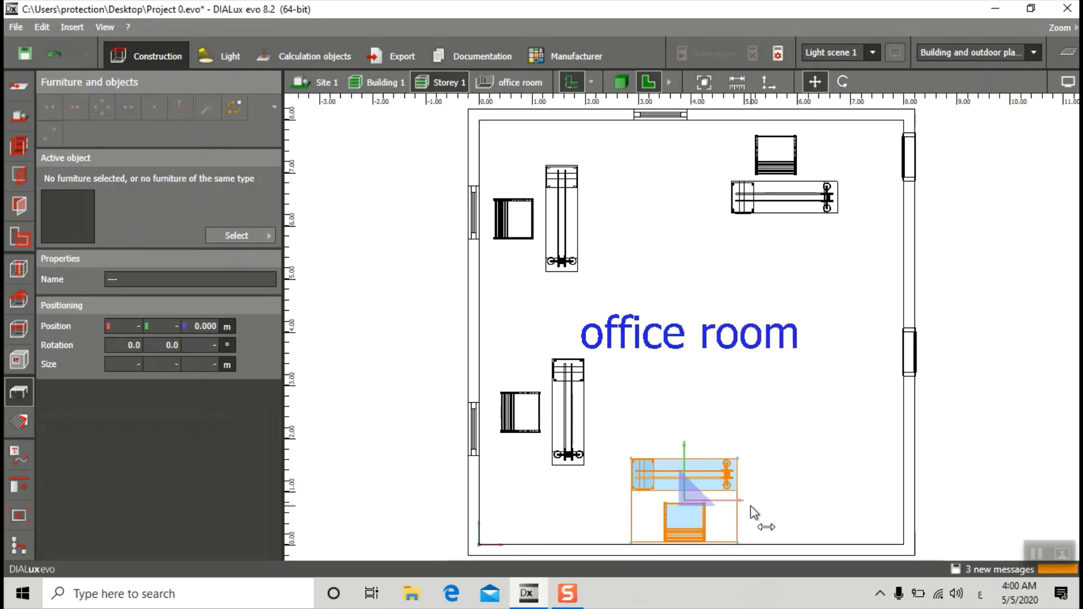
left_click_drag(744, 501, 767, 500)
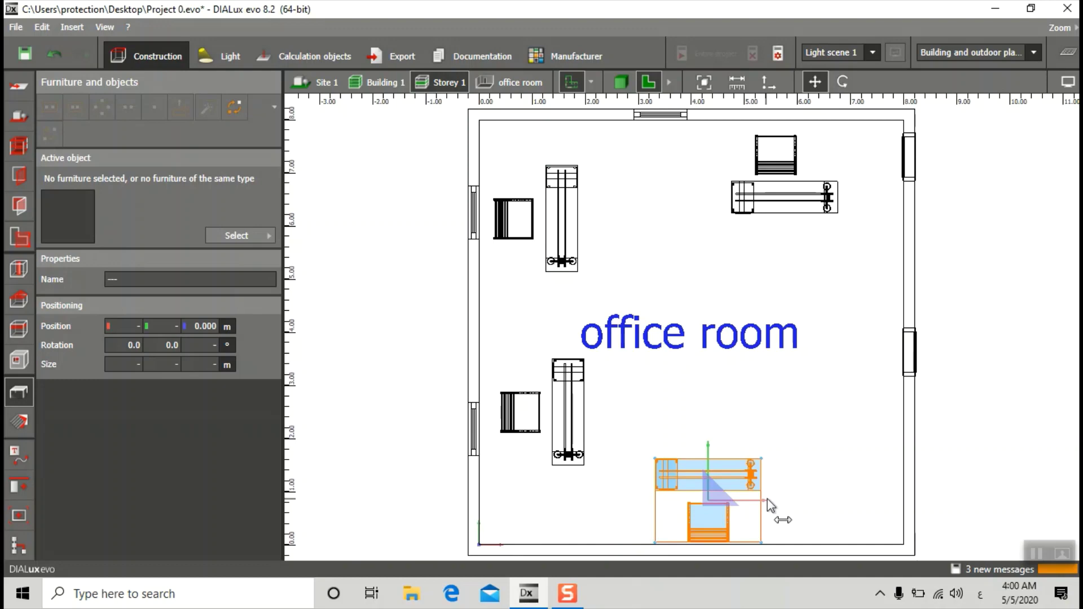
left_click(818, 422)
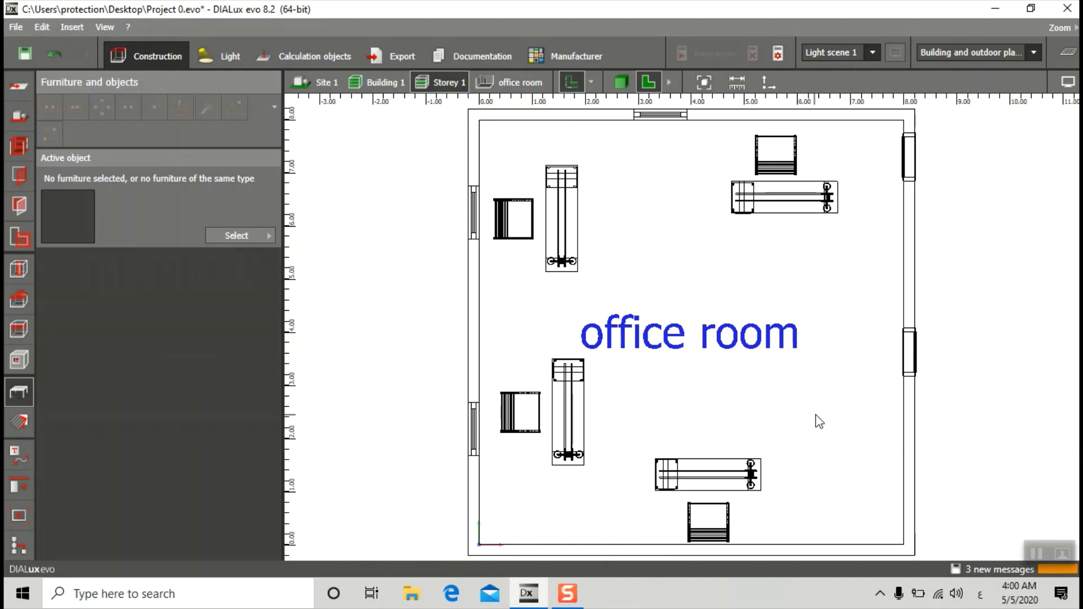
left_click(624, 82)
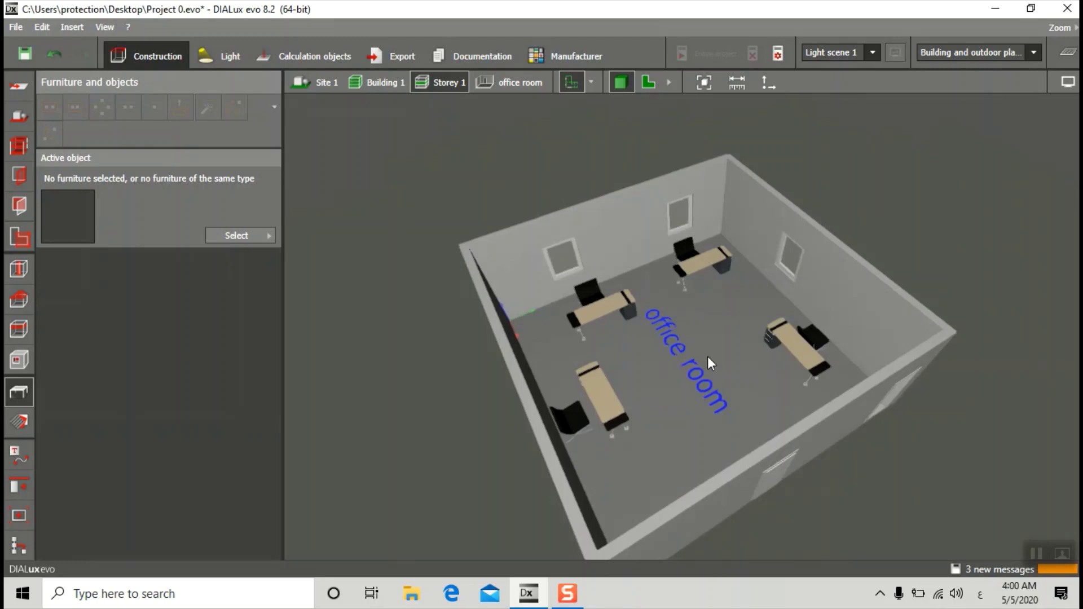
left_click_drag(707, 357, 793, 353)
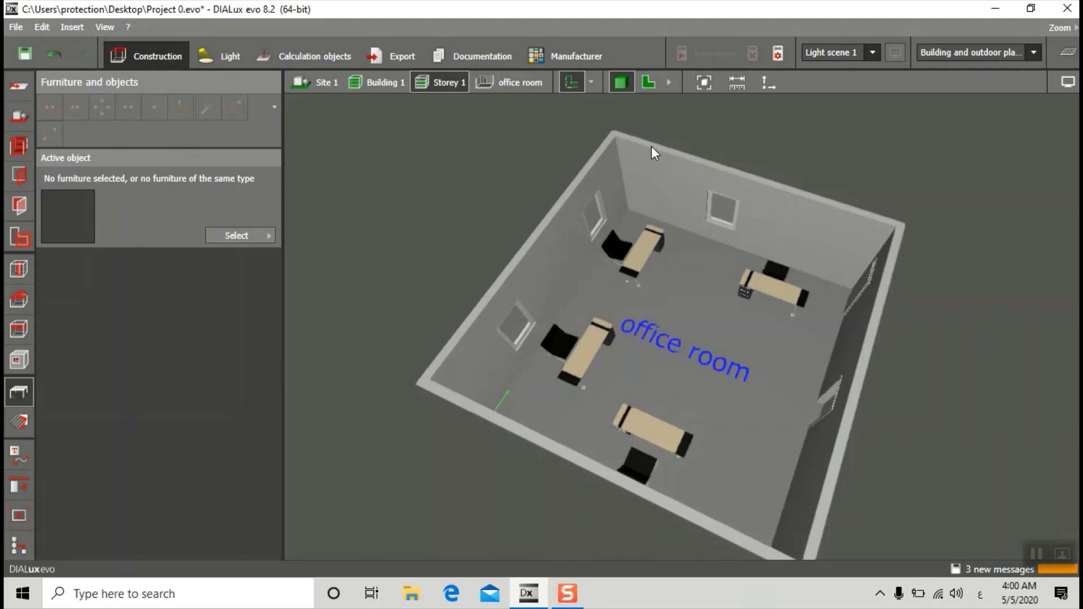
In the floorplan, move the set near the door-side corner about 0.7 m away from the door wall and check it in 3D
left_click(644, 88)
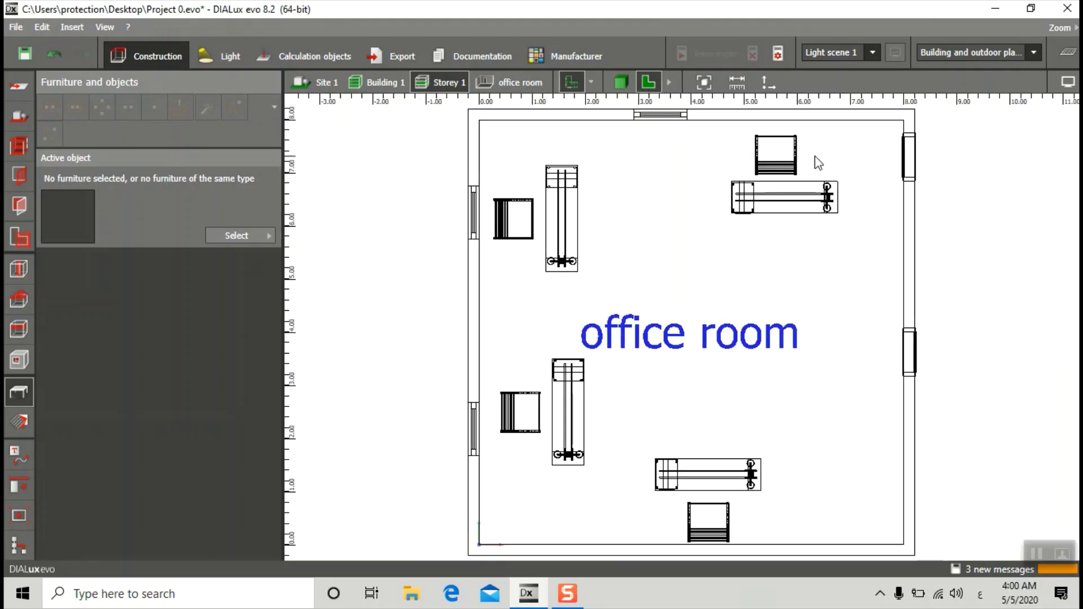
left_click_drag(858, 148, 734, 239)
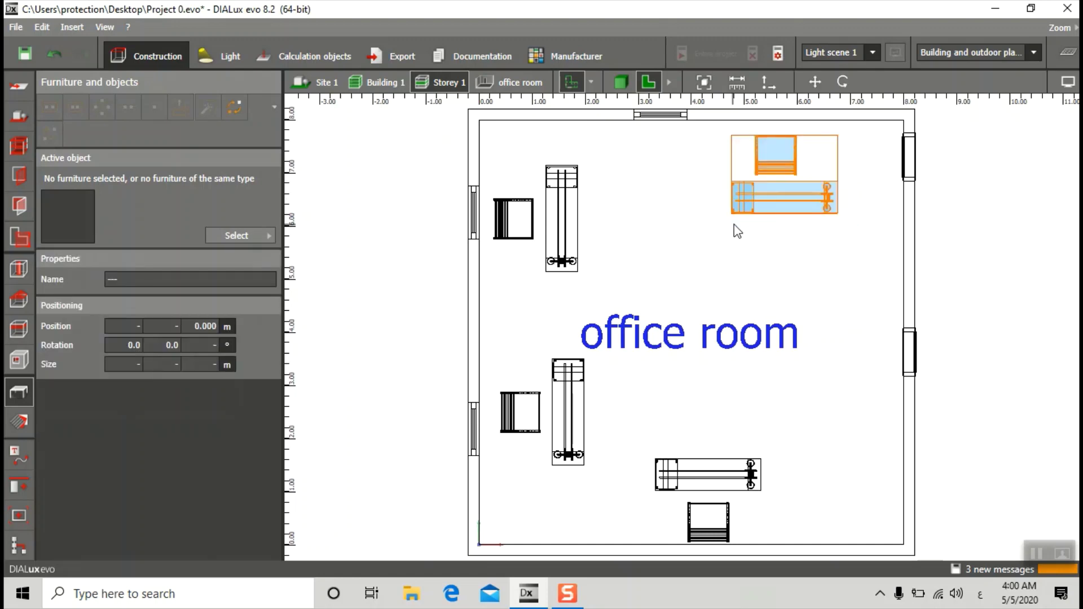
left_click(817, 75)
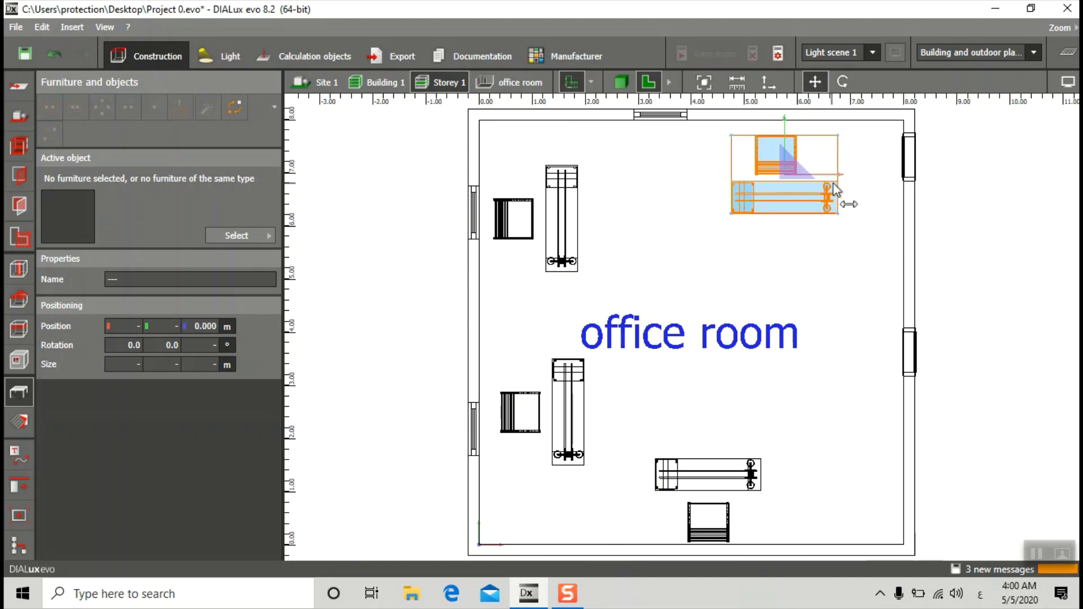
left_click_drag(841, 175, 801, 172)
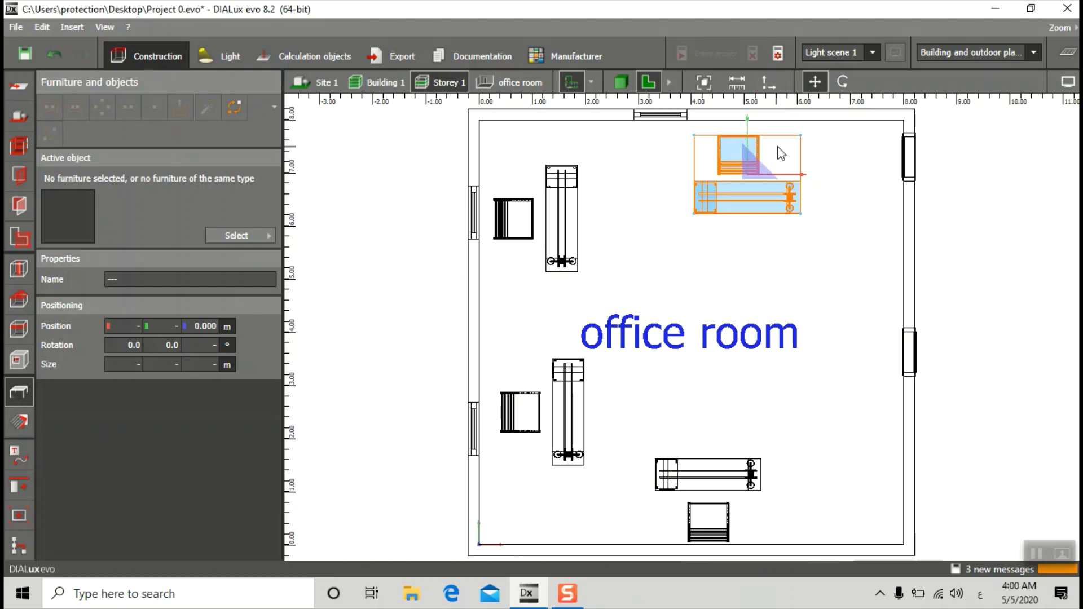
left_click(829, 227)
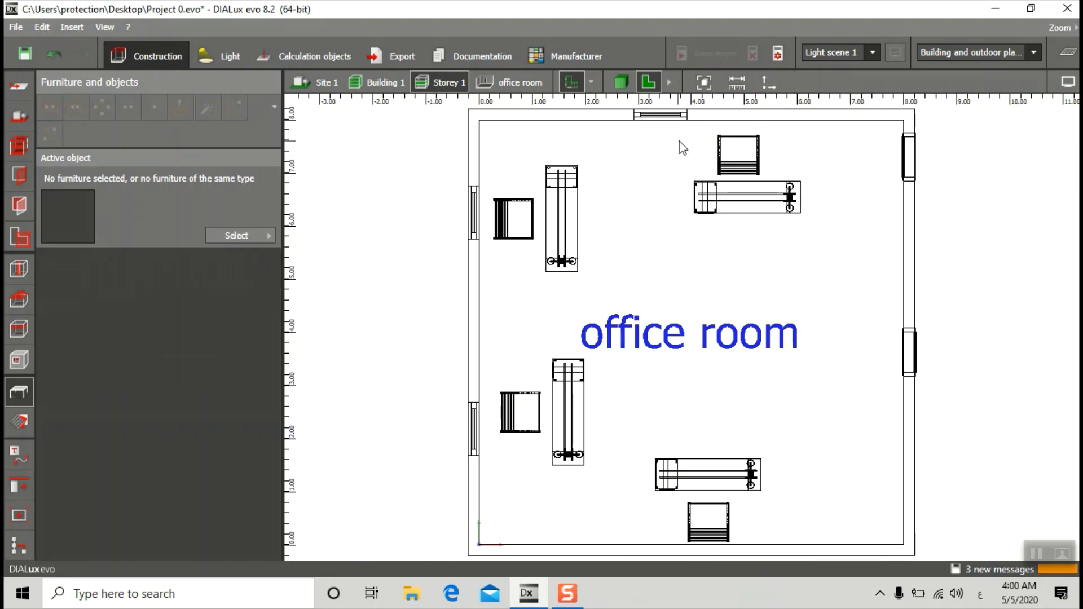
left_click(622, 83)
left_click_drag(651, 249, 701, 327)
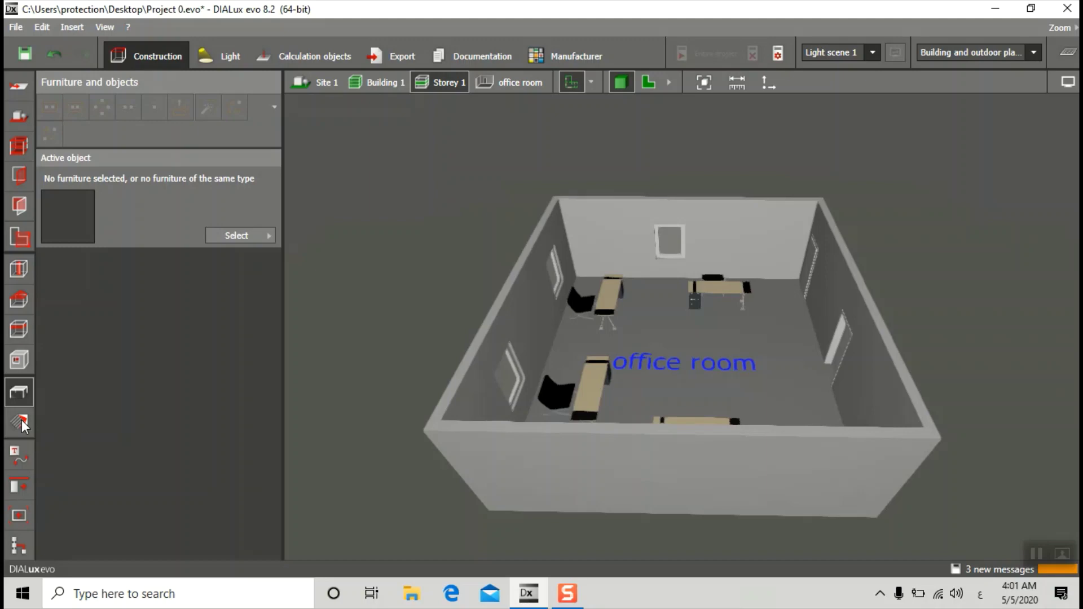
Switch to the construction materials and open the DIALux evo material catalog
left_click(19, 423)
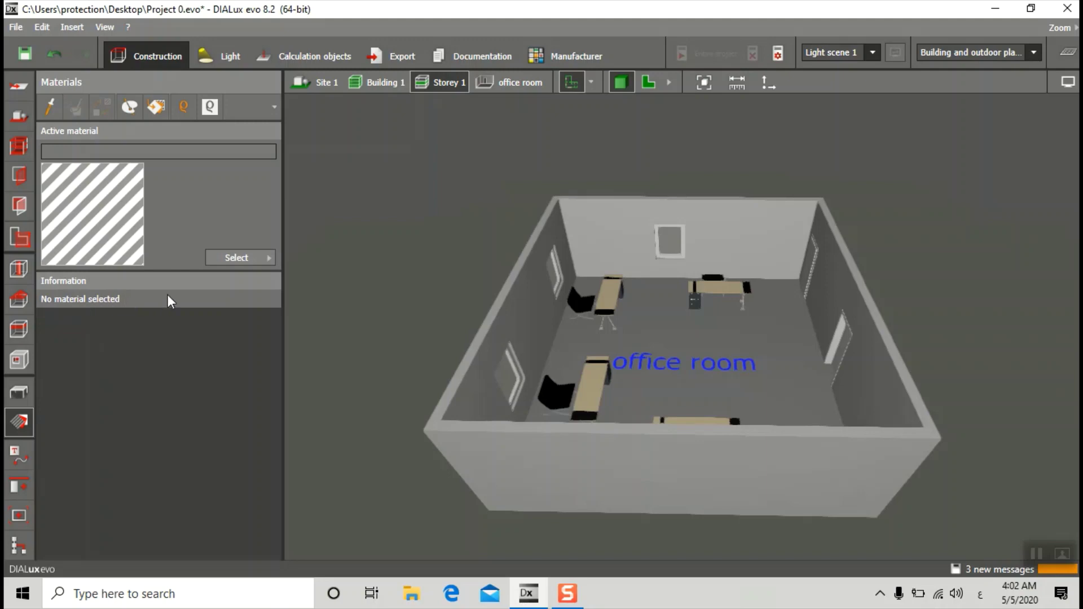
left_click(242, 258)
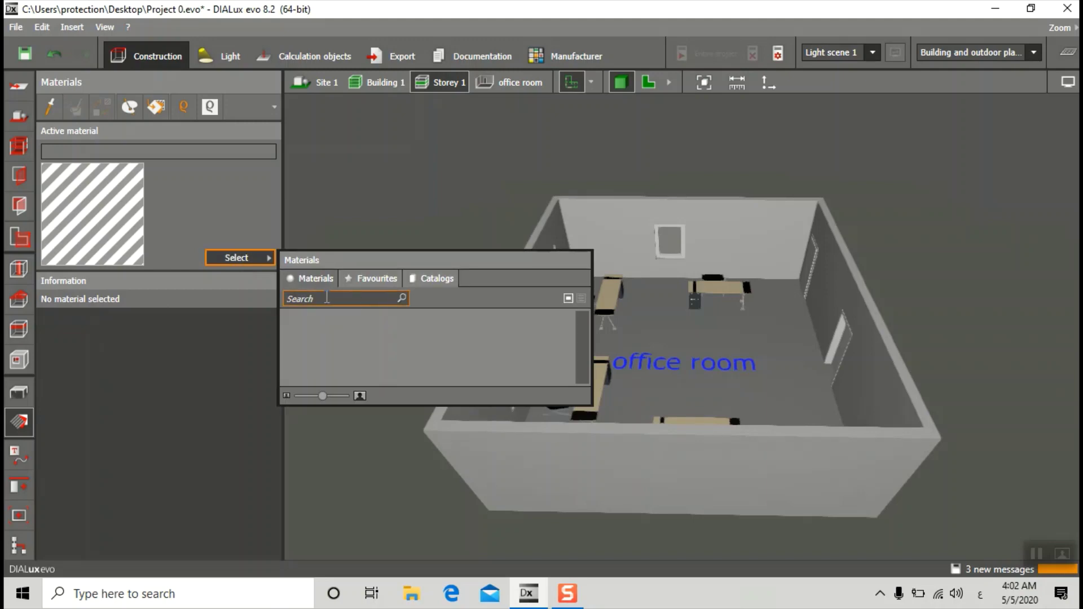
left_click(344, 298)
left_click(439, 276)
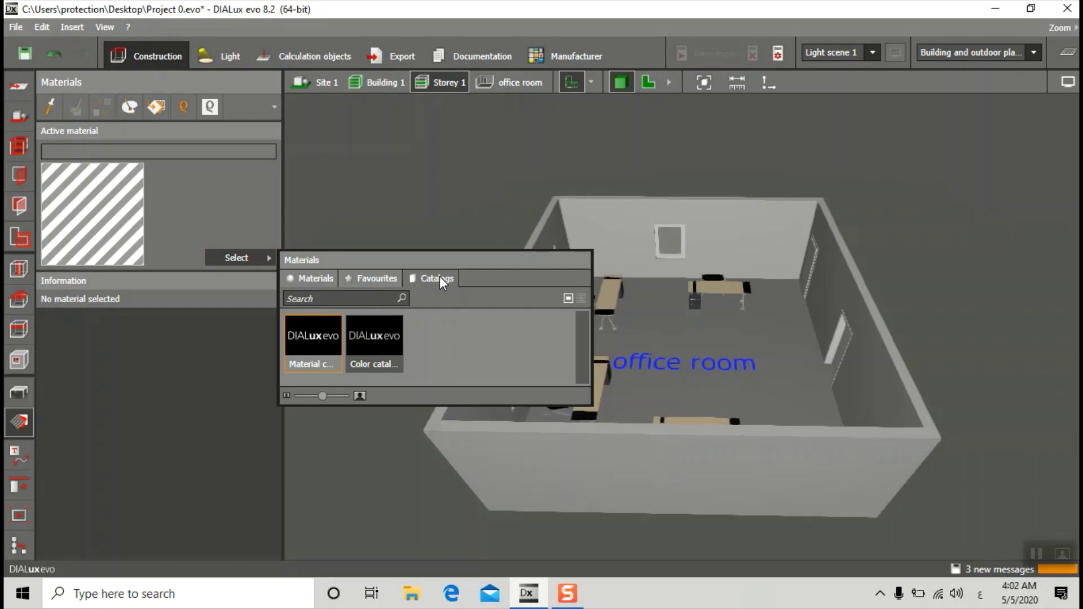
double_click(322, 344)
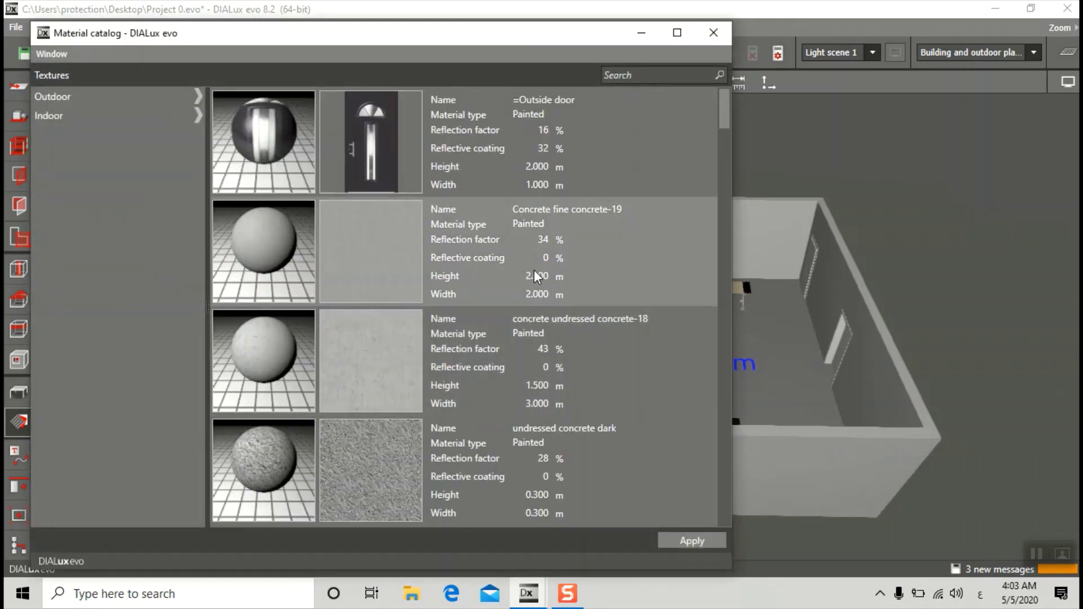
Browse the material catalog, choose the Teak wood-44 texture as the active material, and close the catalog
scroll(726, 138, "down", 5)
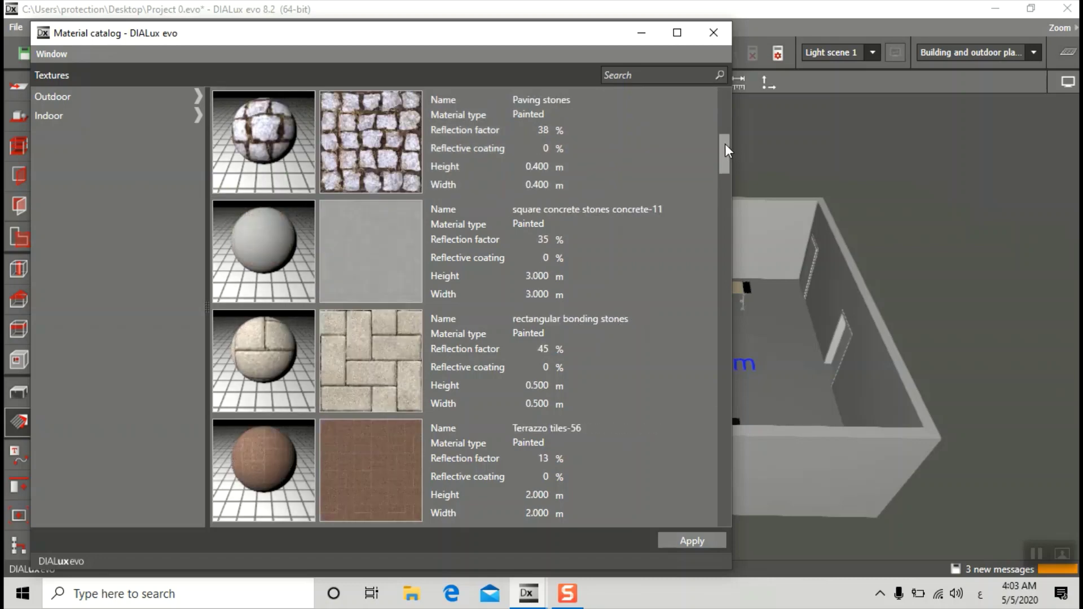
scroll(727, 141, "up", 3)
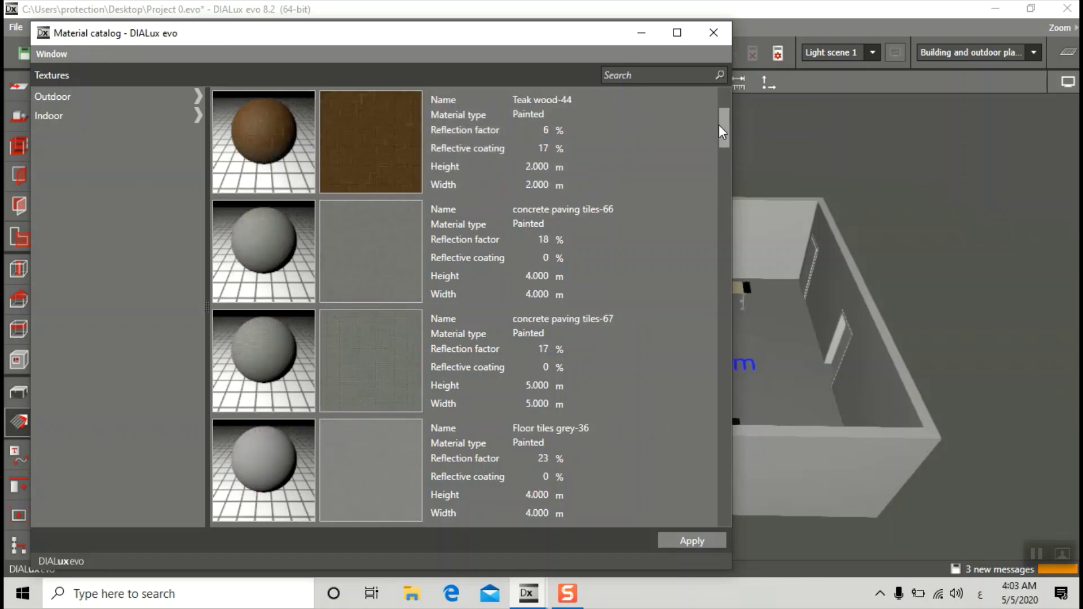
scroll(677, 139, "down", 3)
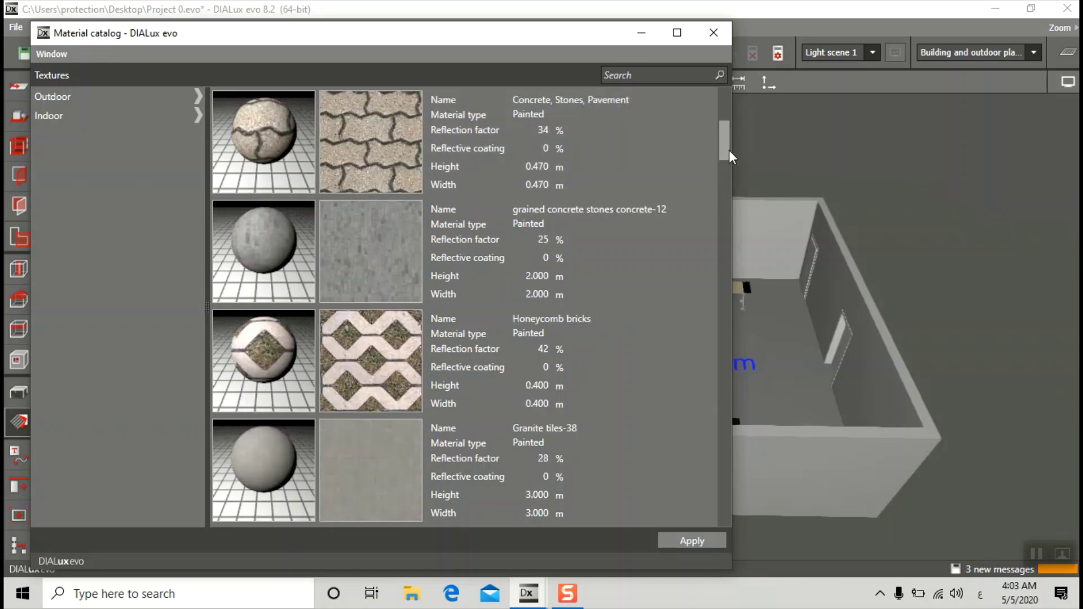
left_click_drag(725, 156, 722, 137)
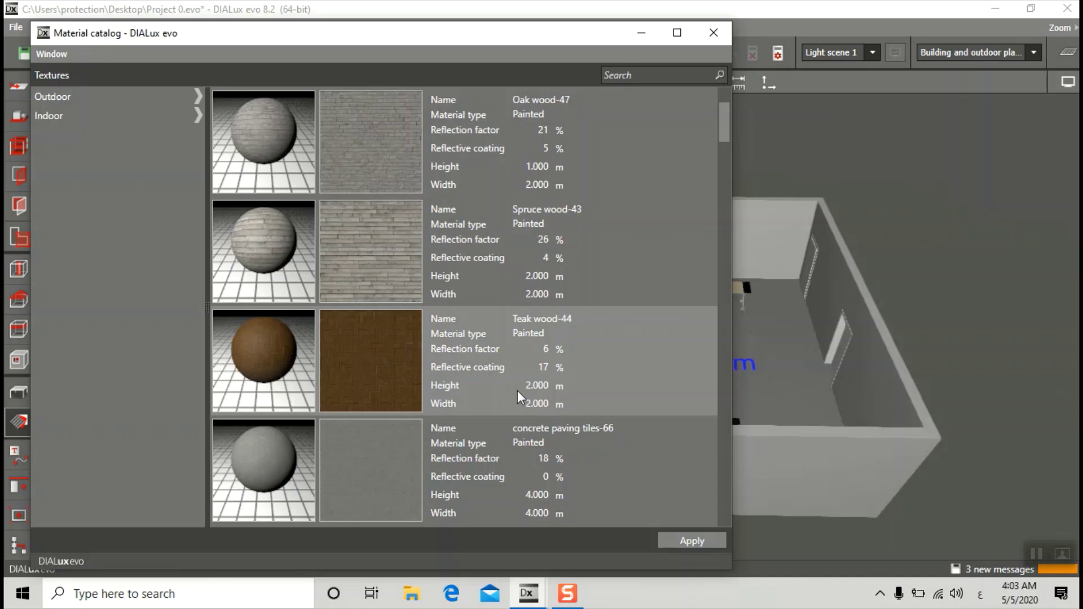
left_click(693, 541)
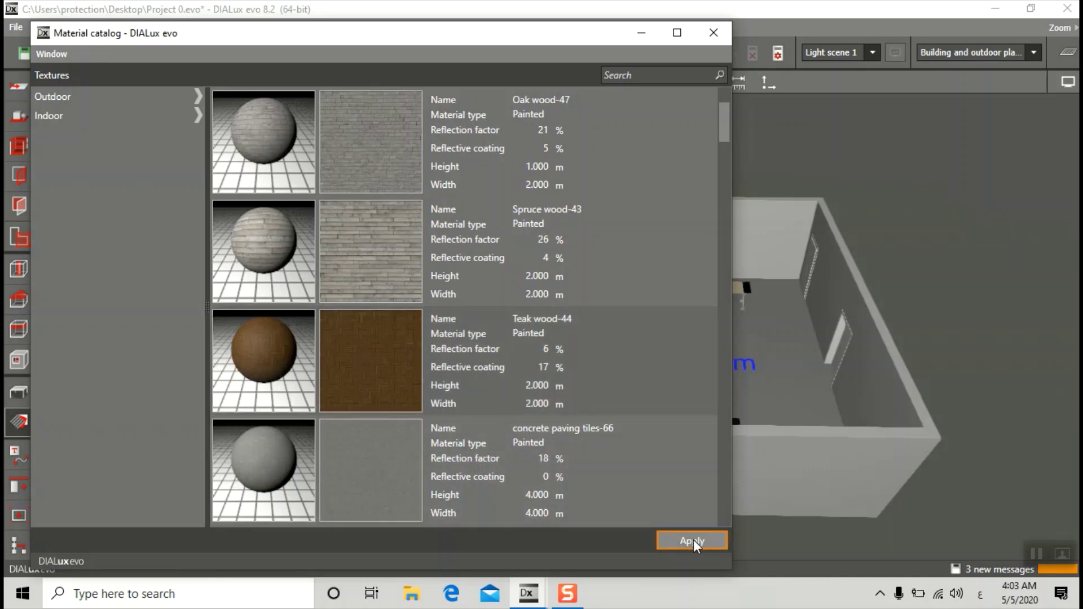
left_click(704, 543)
left_click(355, 387)
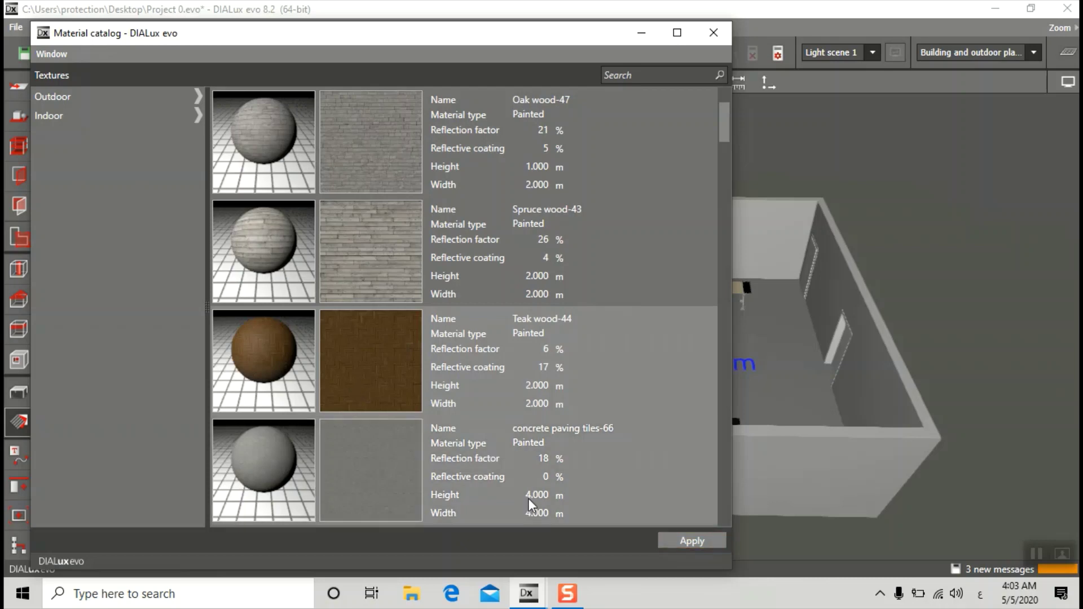
left_click(685, 542)
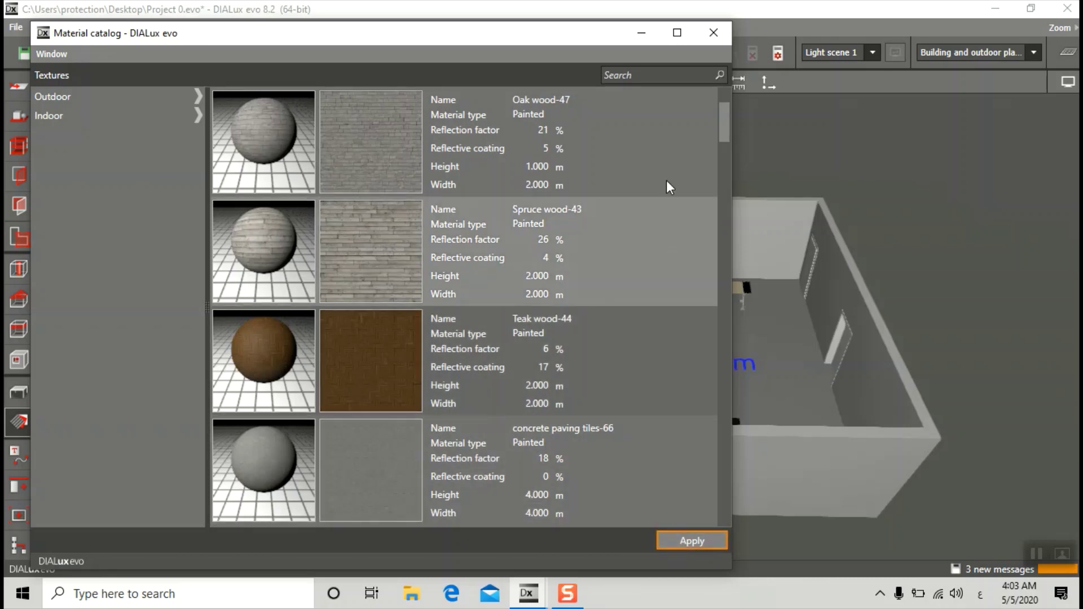
left_click(714, 33)
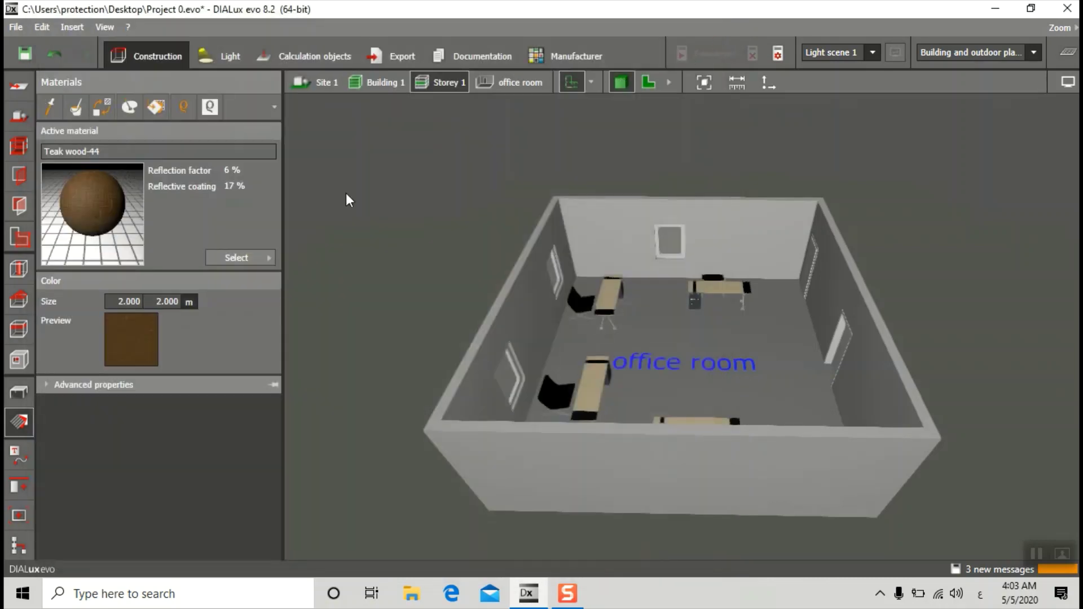
Sample the tabletop material of one of the desks as the active material and activate the apply-material tool
left_click(242, 258)
left_click(49, 113)
left_click(612, 294)
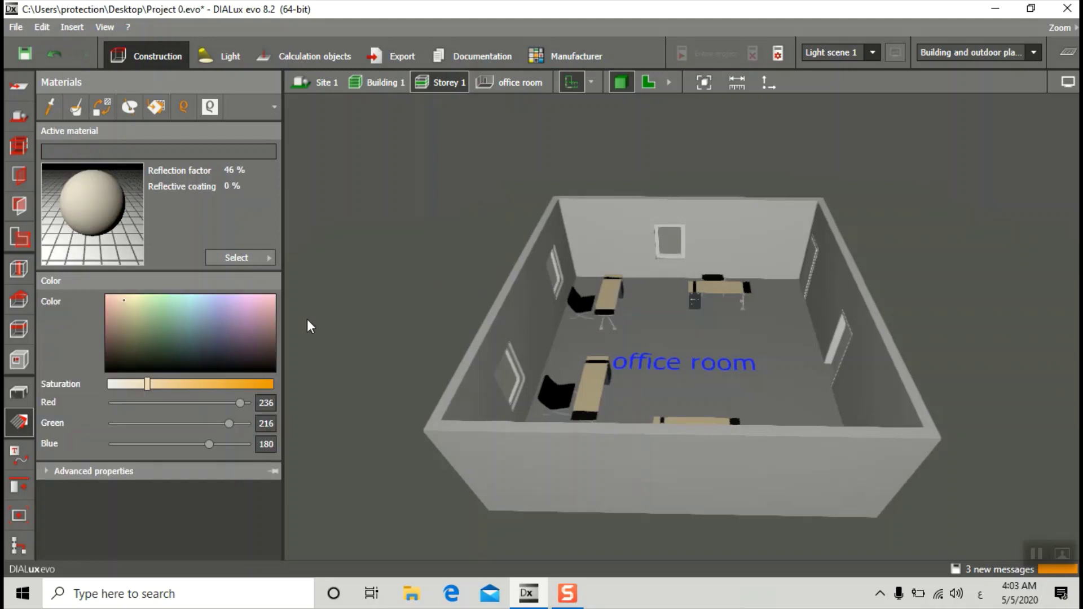
left_click(77, 108)
Choose the Concave tile texture from the DIALux evo material catalog as the active material and close the catalog
middle_click_drag(608, 292, 409, 276)
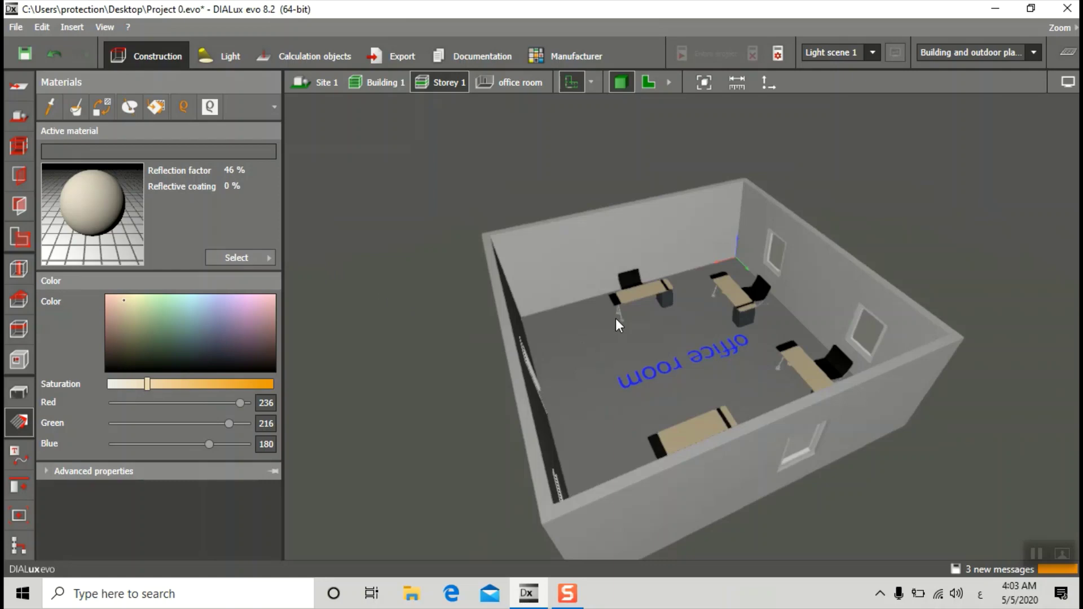
middle_click_drag(615, 318, 740, 368)
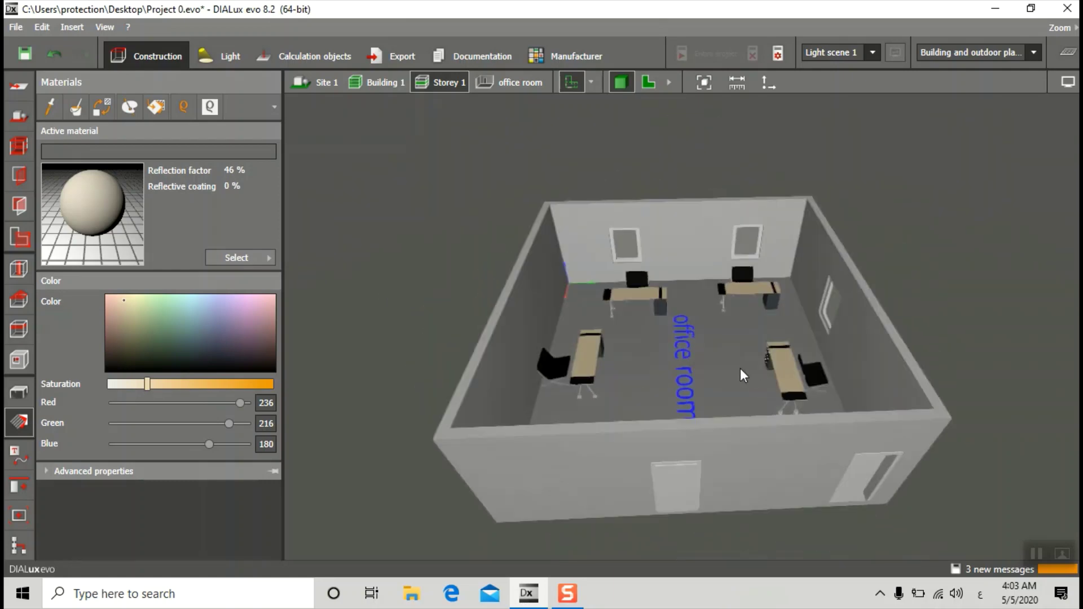
left_click(265, 258)
left_click(318, 326)
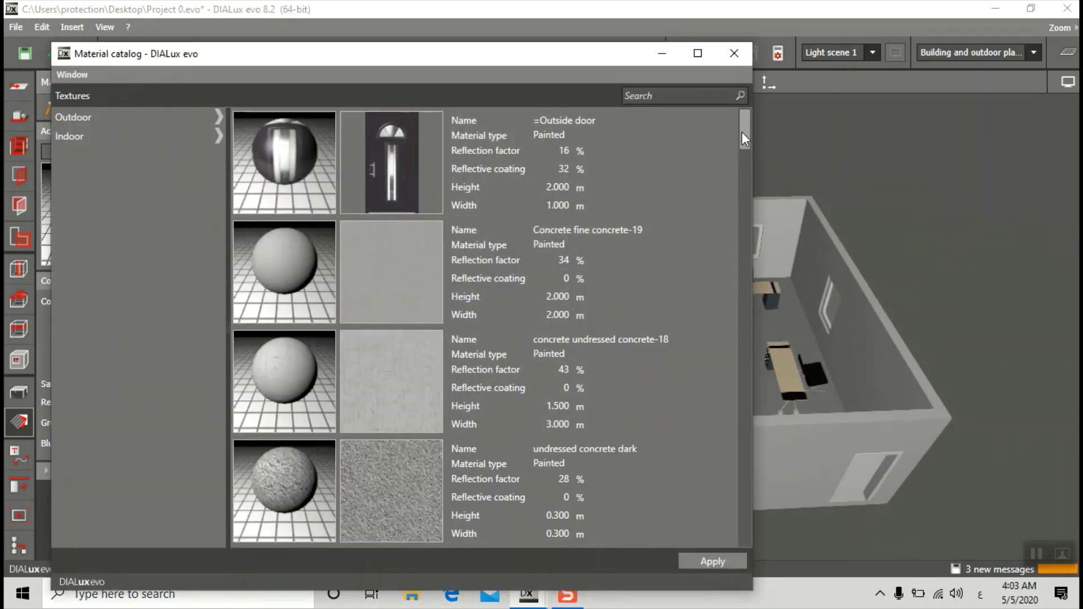
left_click_drag(742, 132, 749, 182)
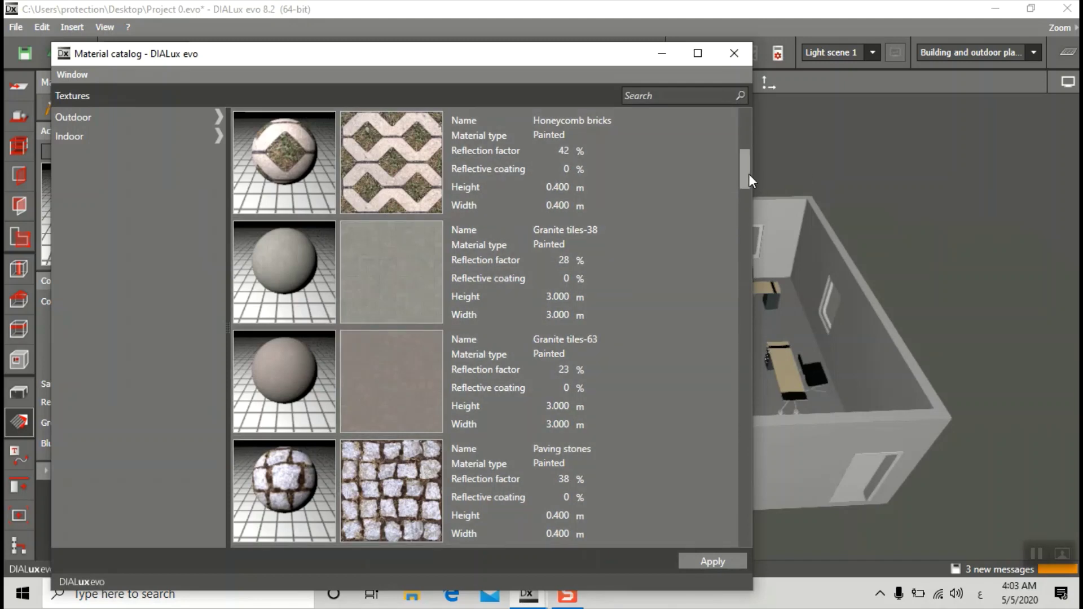
left_click_drag(749, 174, 753, 235)
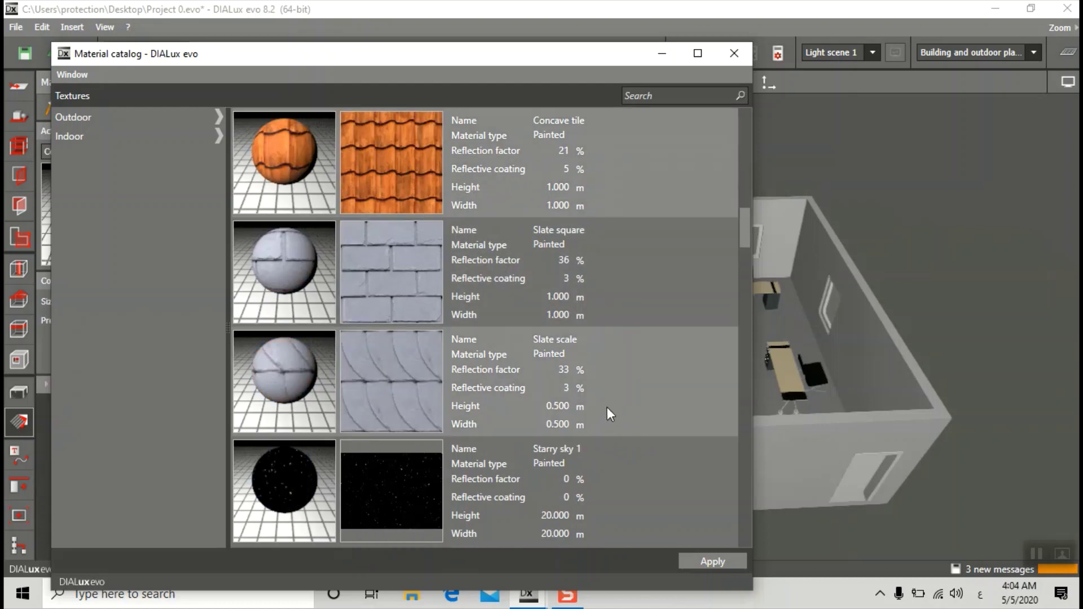
left_click(713, 560)
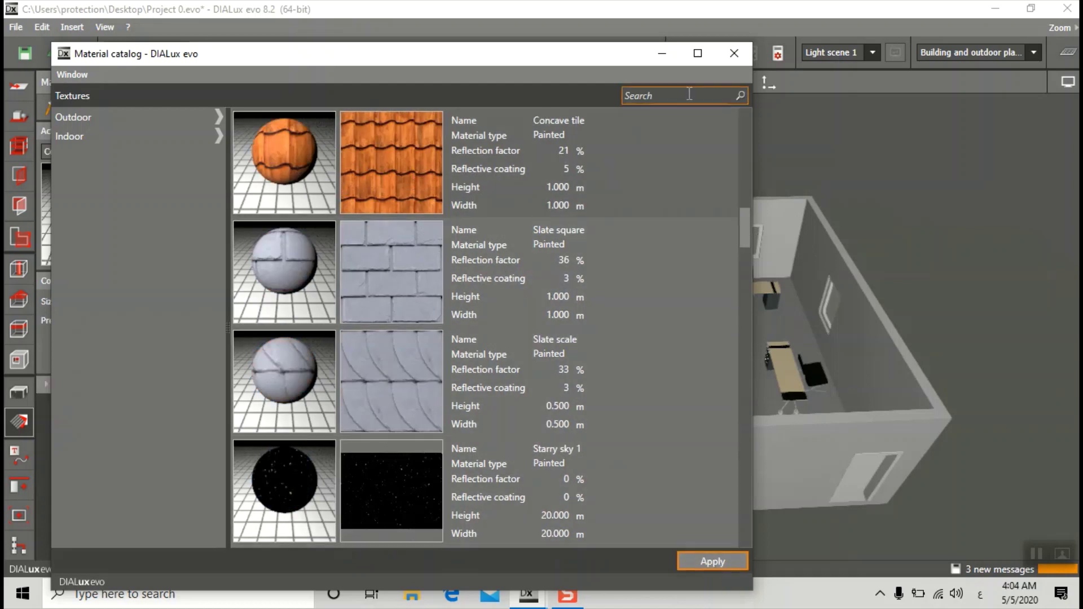
left_click(729, 54)
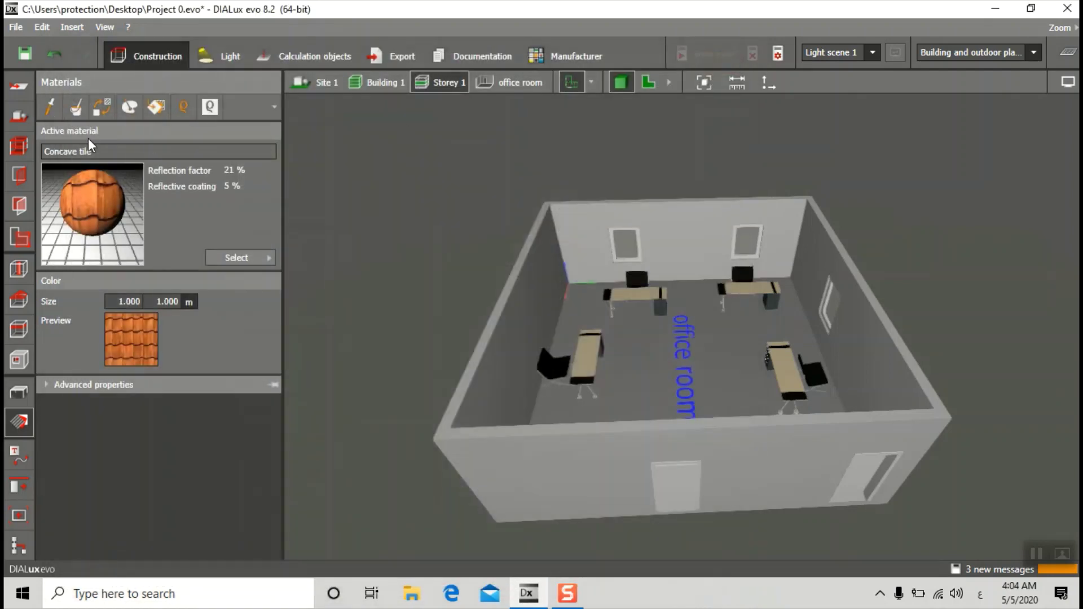
Apply the Concave tile material to the office room floor and check it in 3D
left_click(78, 113)
left_click(636, 371)
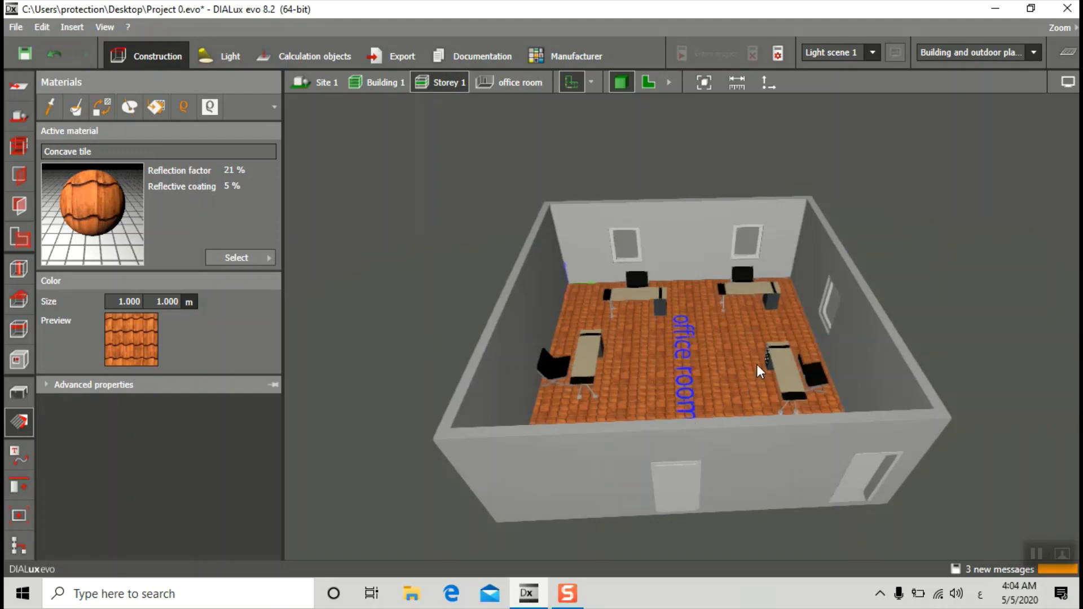
middle_click_drag(758, 371, 672, 389)
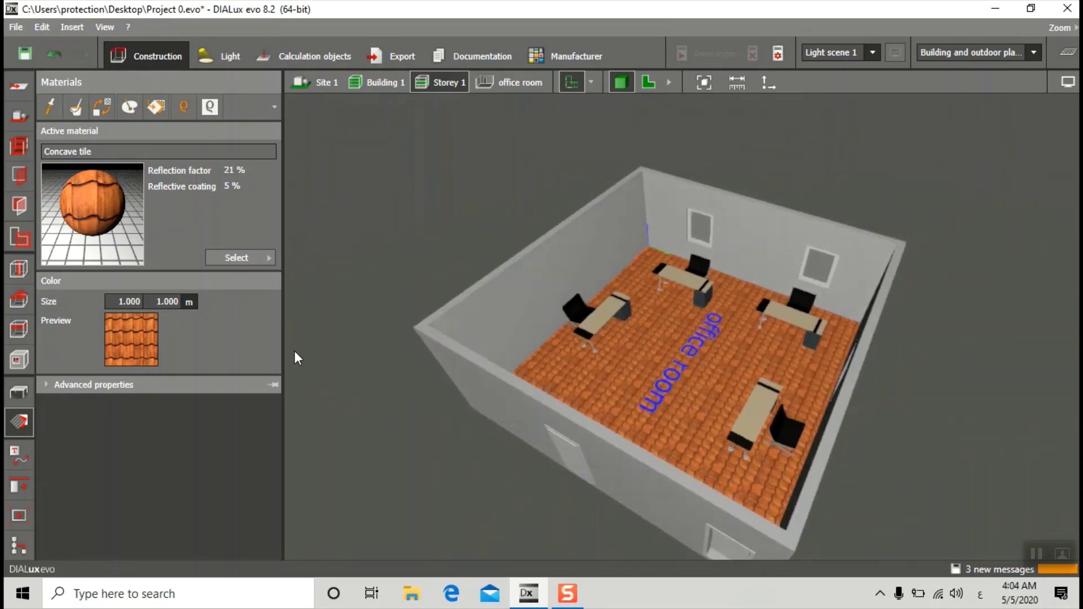
Choose the narrow boards+04 texture from the material catalog as the active material and close the catalog
left_click(270, 259)
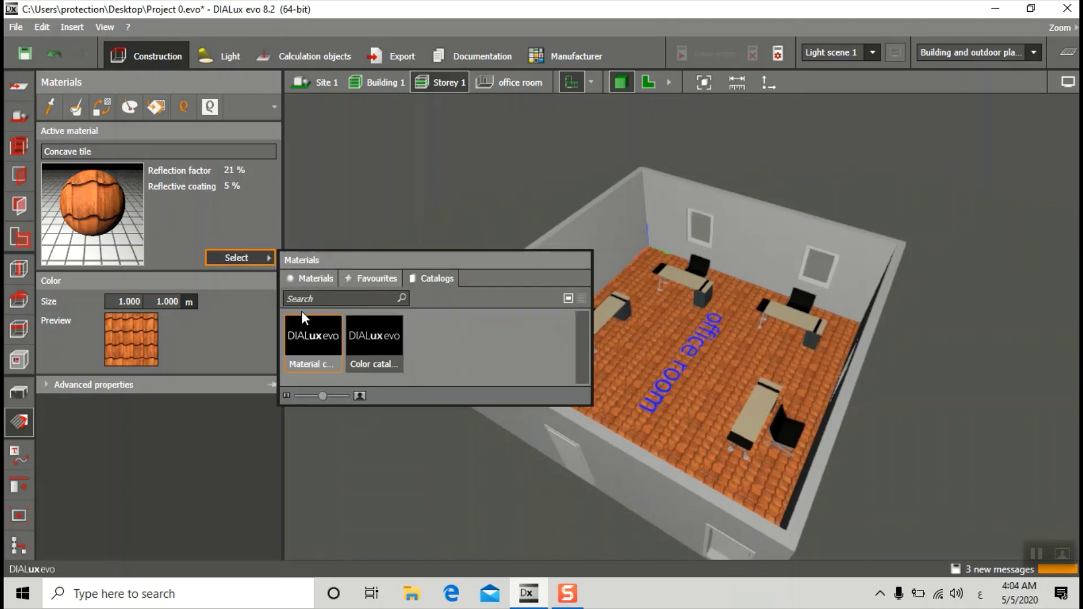
left_click(327, 343)
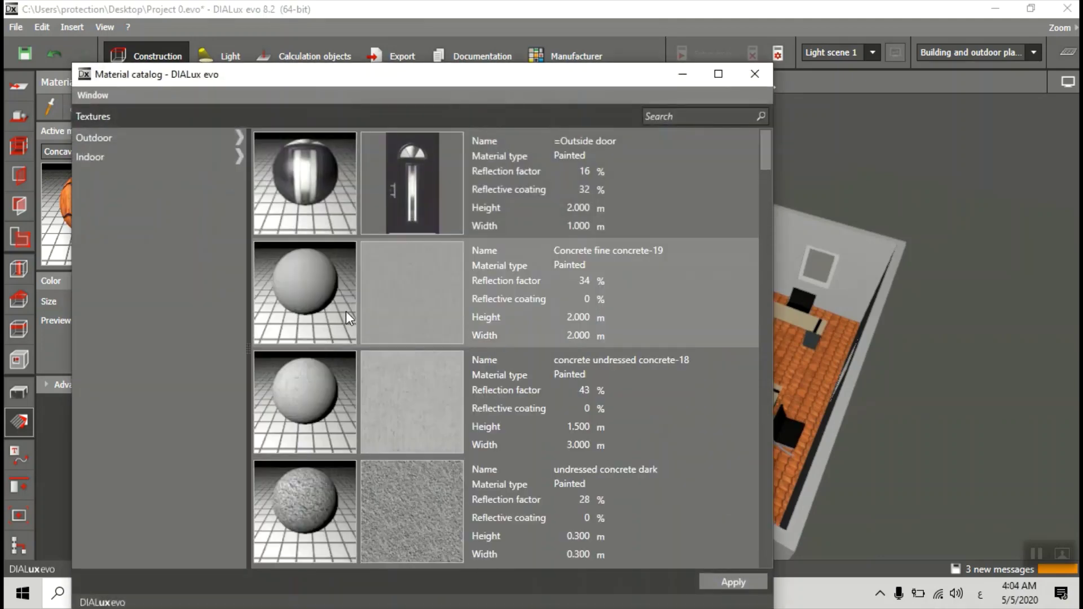
scroll(766, 163, "down", 3)
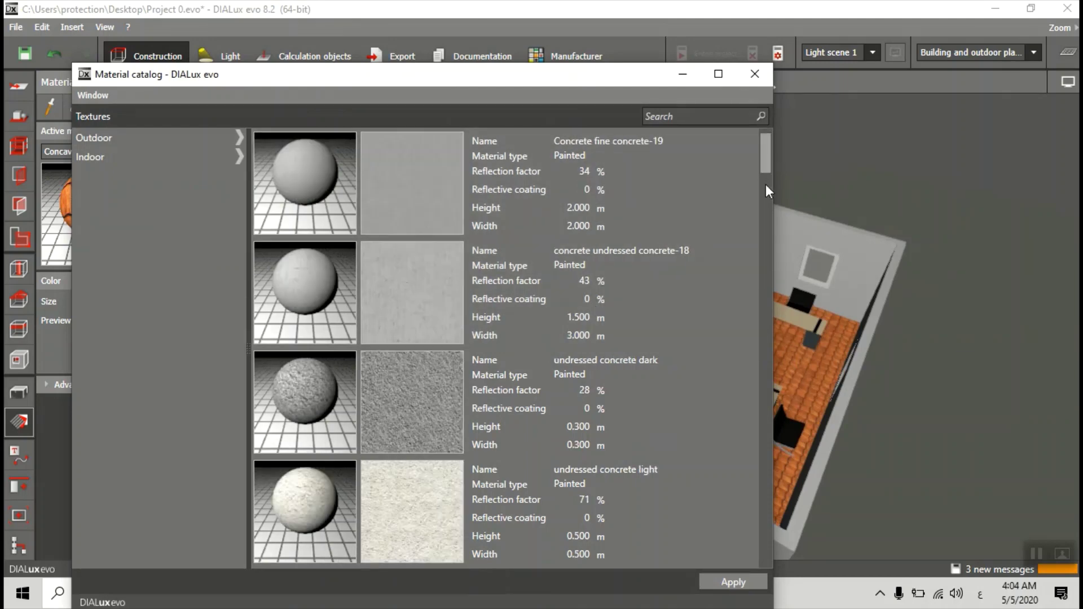
left_click_drag(769, 232, 771, 296)
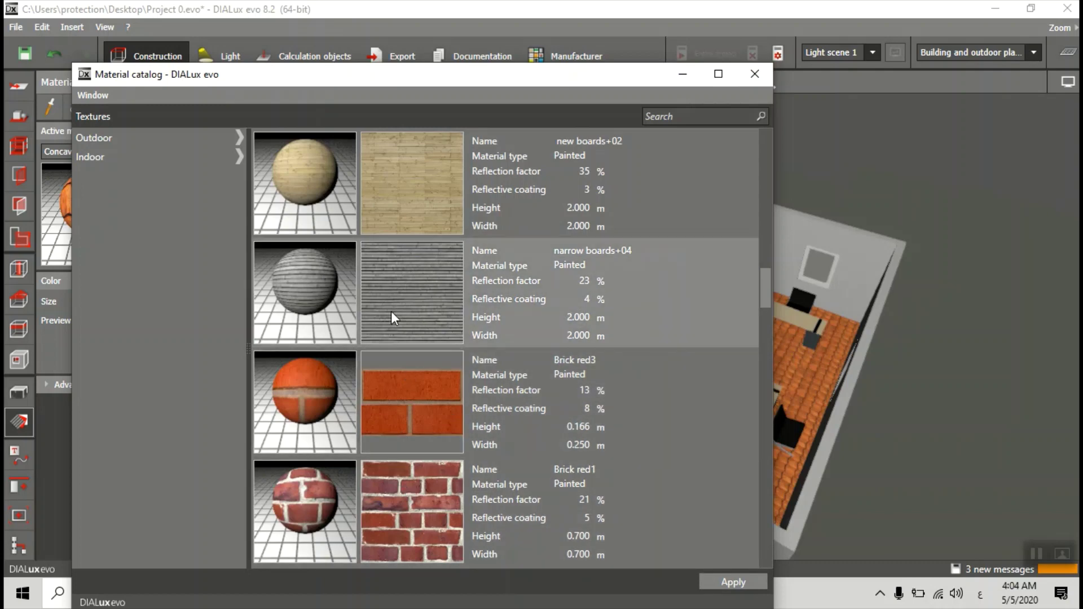
left_click(391, 310)
left_click(725, 586)
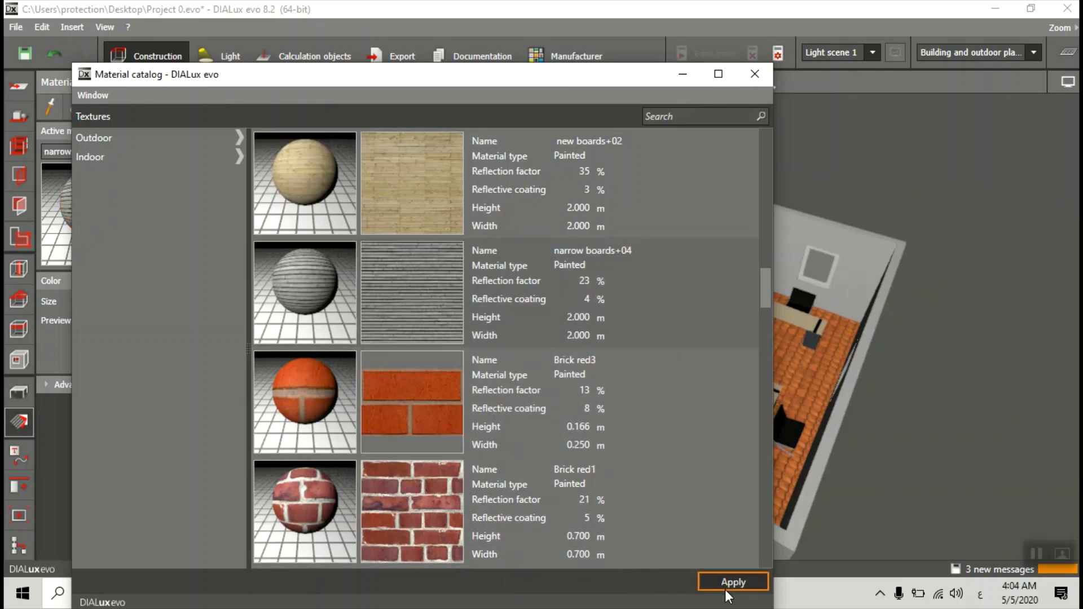
left_click(755, 74)
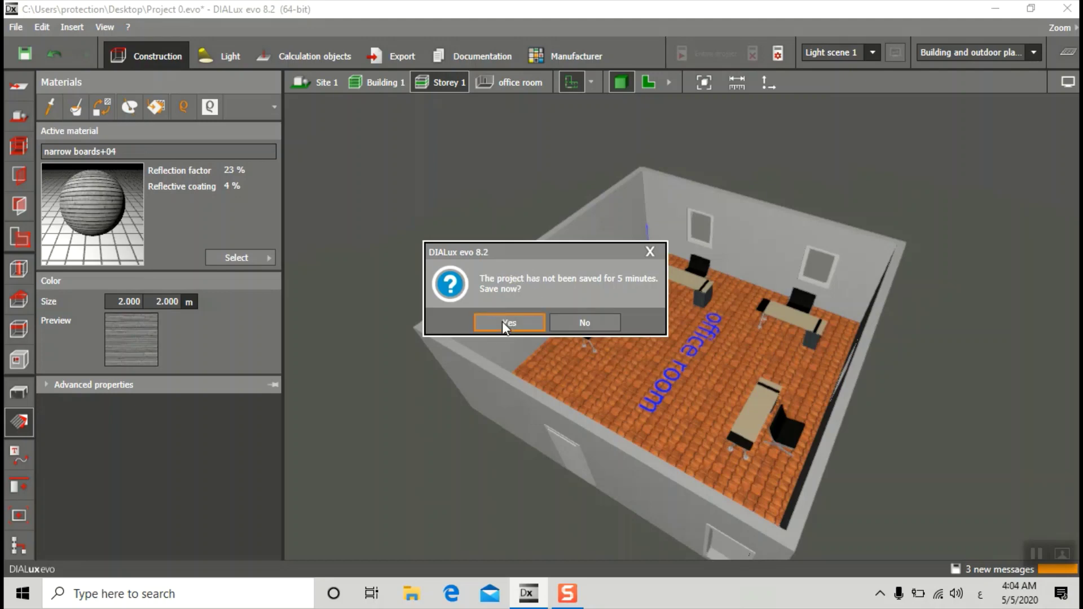
Save the project and apply the narrow boards+04 material to the inner face of the windowless wall
left_click(502, 321)
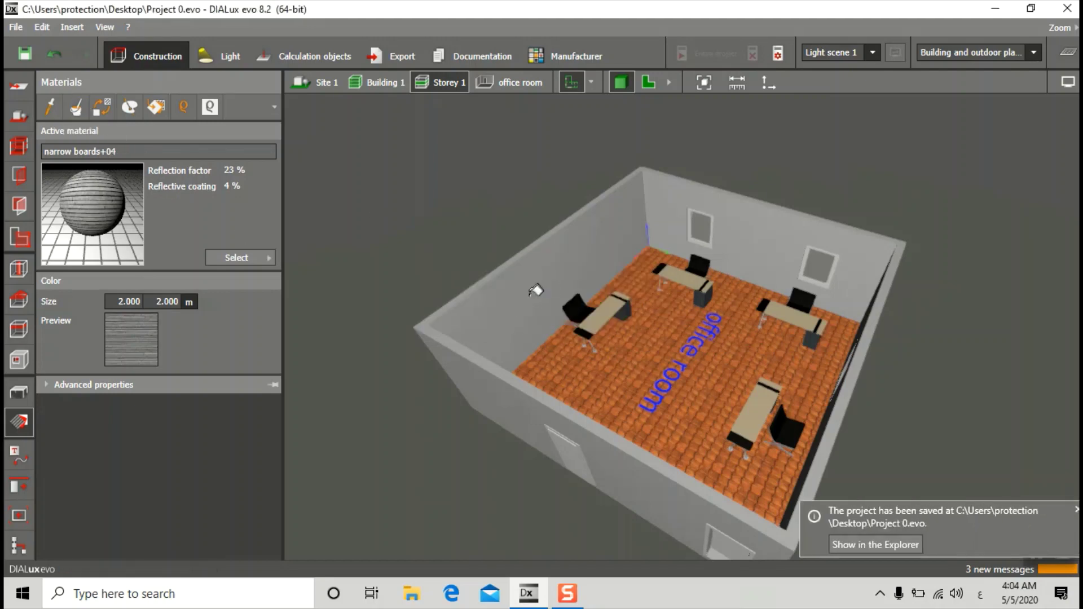
left_click(551, 282)
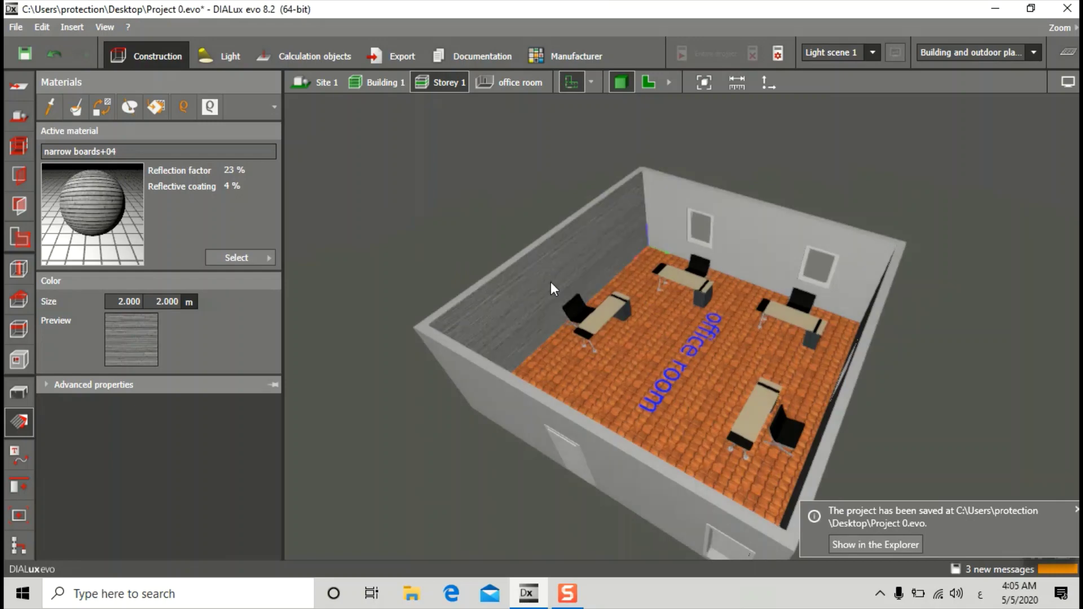
Choose the Oak wood-35 texture from the DIALux evo material catalog as the active material and close the catalog
left_click(753, 242)
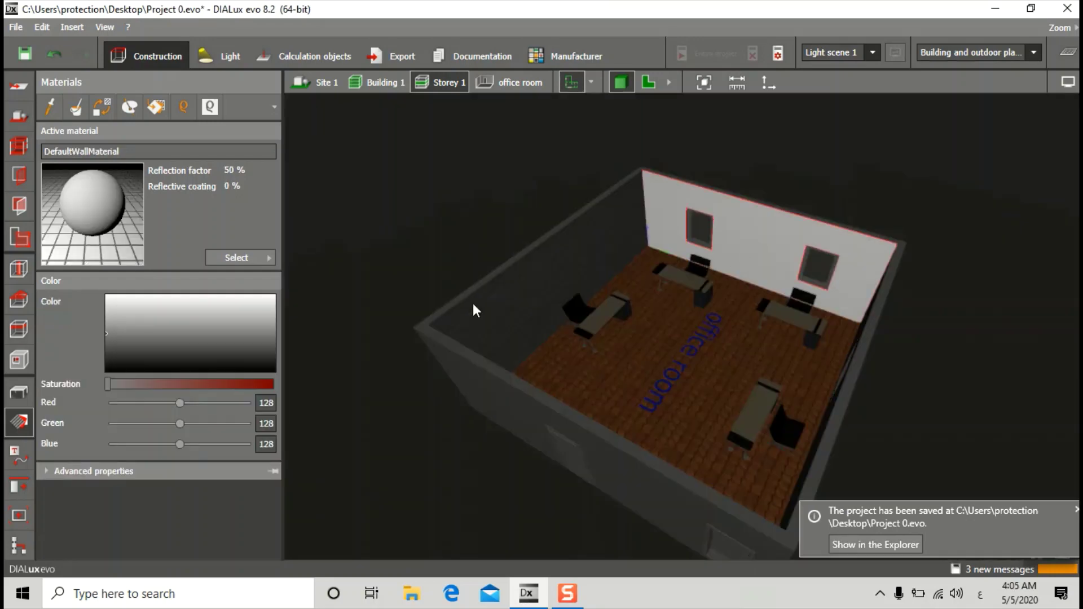
left_click(506, 217)
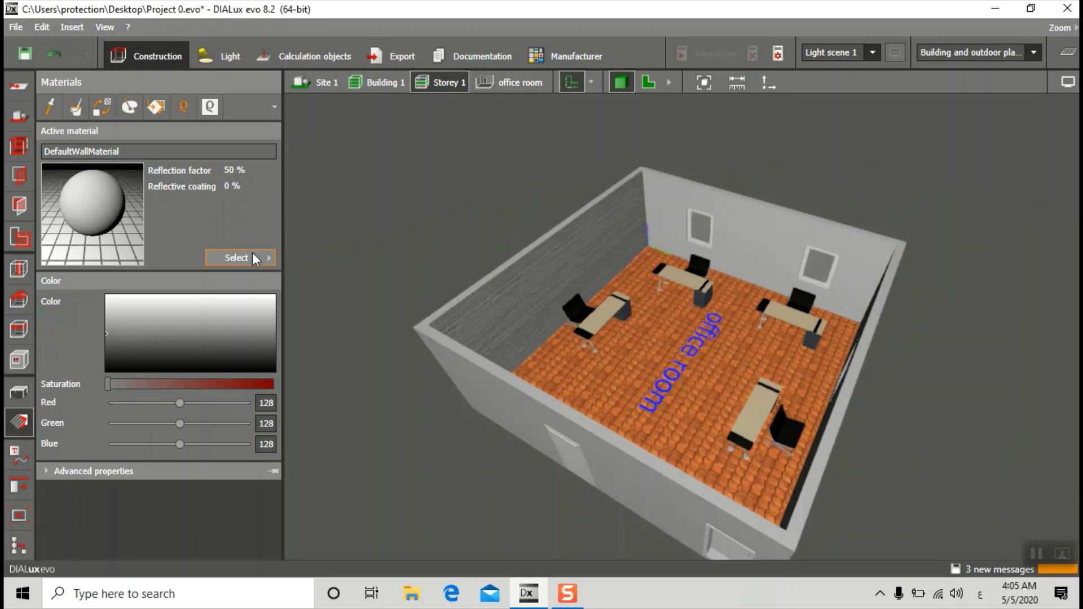
left_click(271, 260)
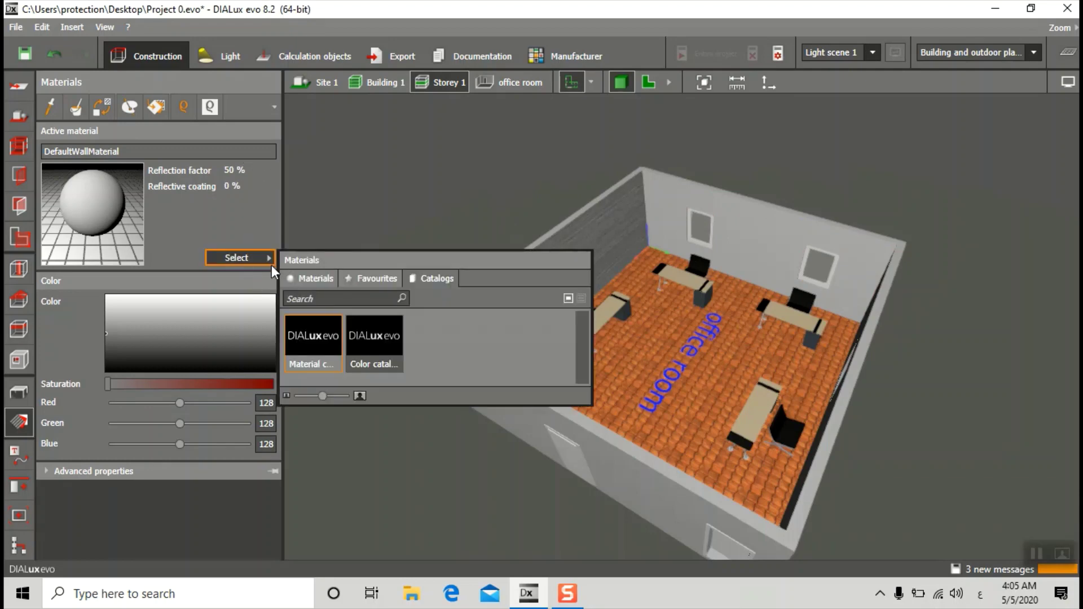
left_click(321, 352)
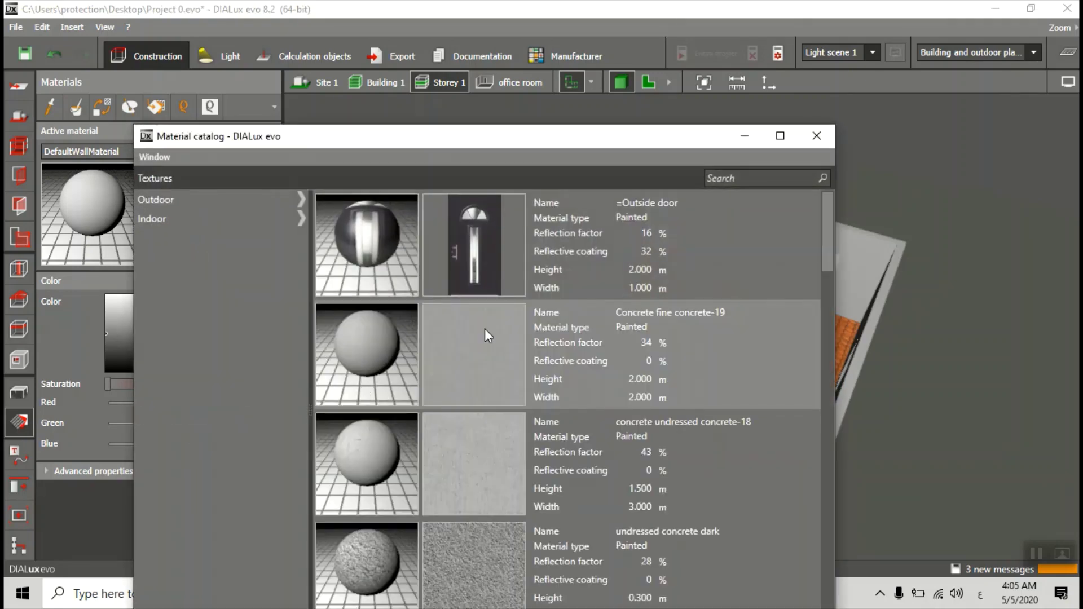
scroll(485, 328, "down", 2)
scroll(821, 328, "down", 8)
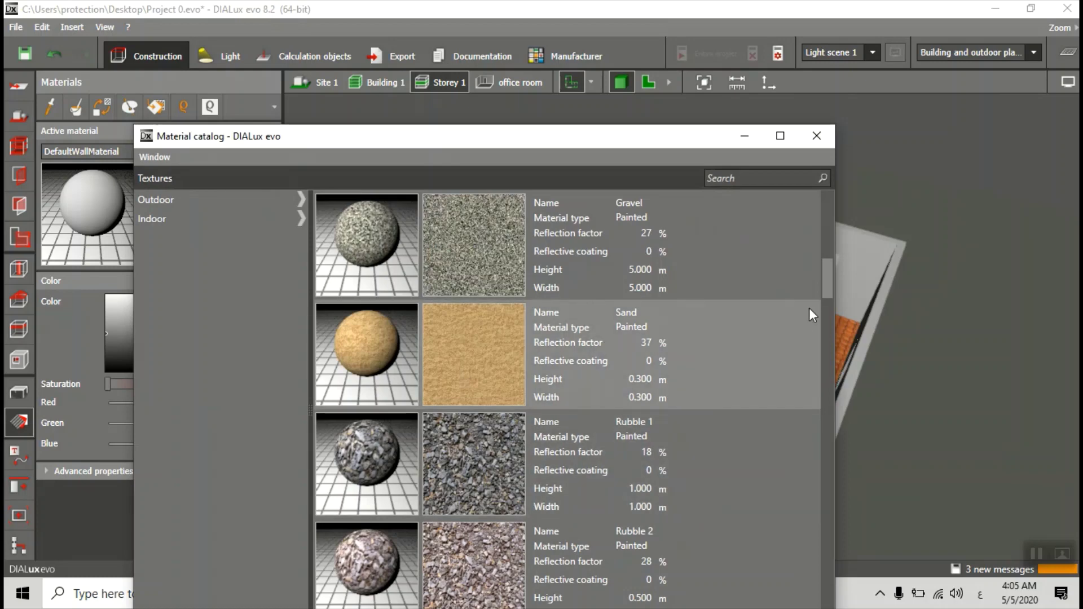
left_click_drag(827, 281, 834, 391)
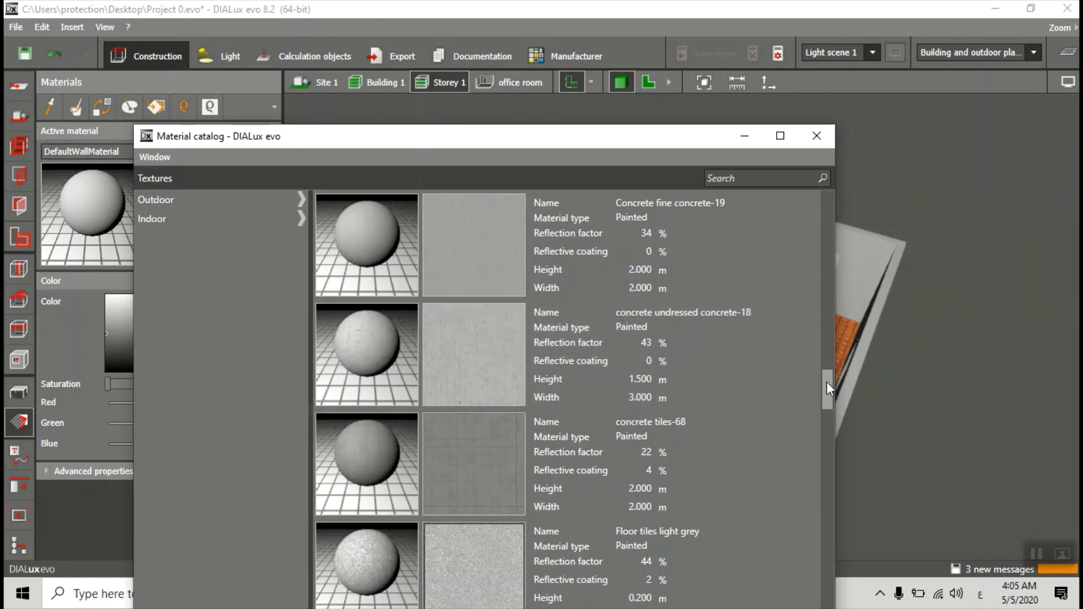
left_click_drag(827, 382, 835, 439)
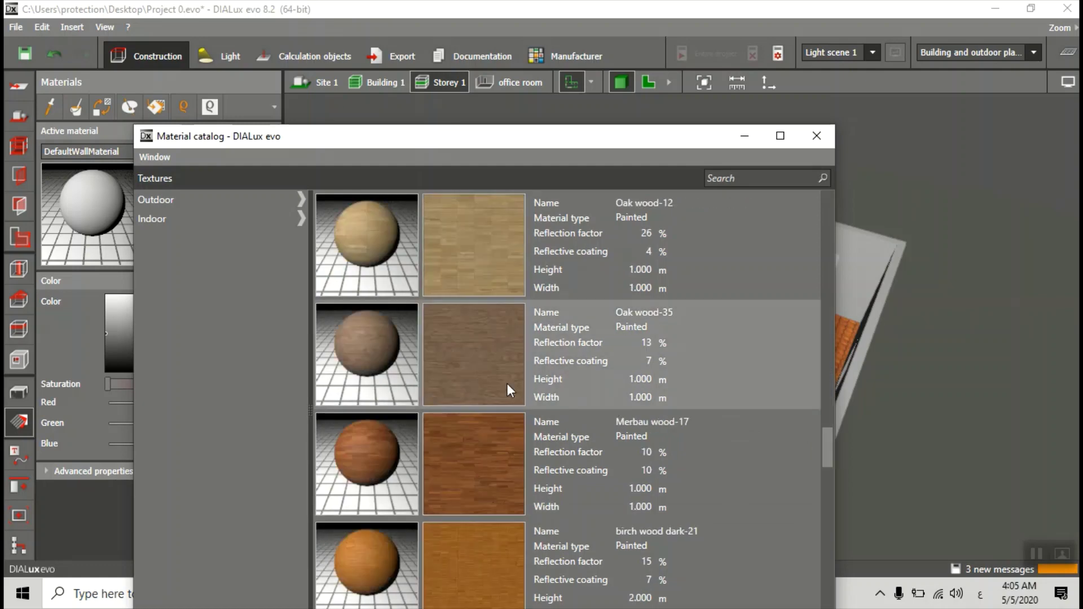
left_click(508, 386)
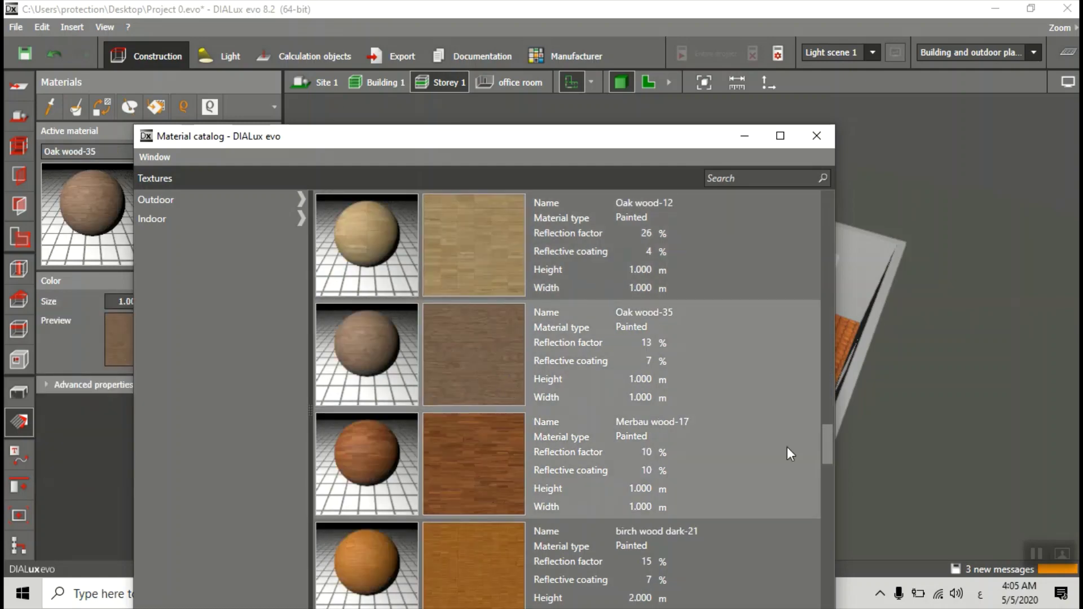
left_click_drag(644, 135, 641, 79)
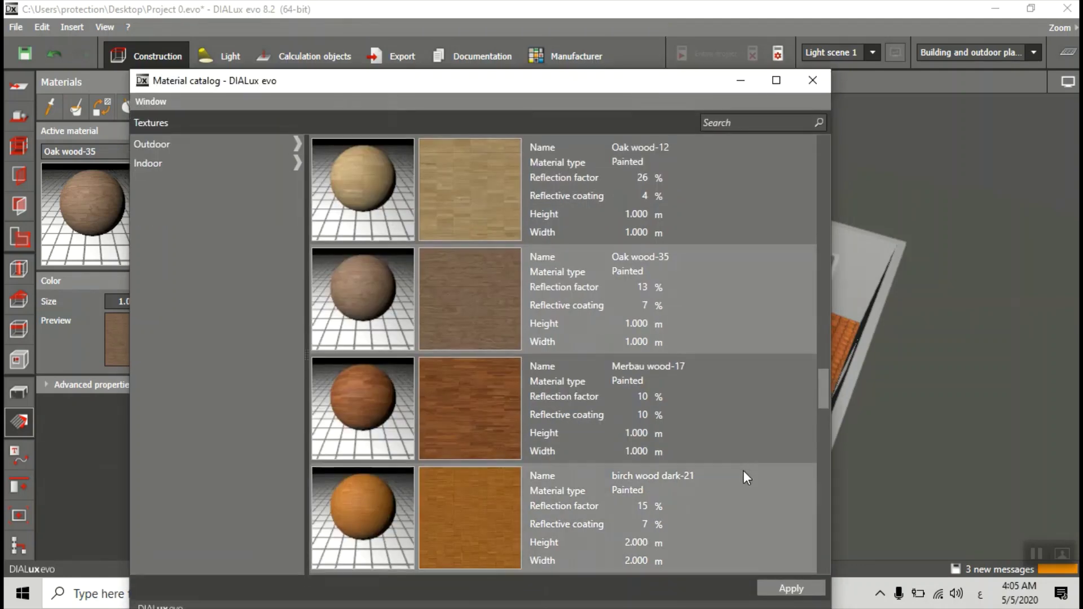
left_click(787, 588)
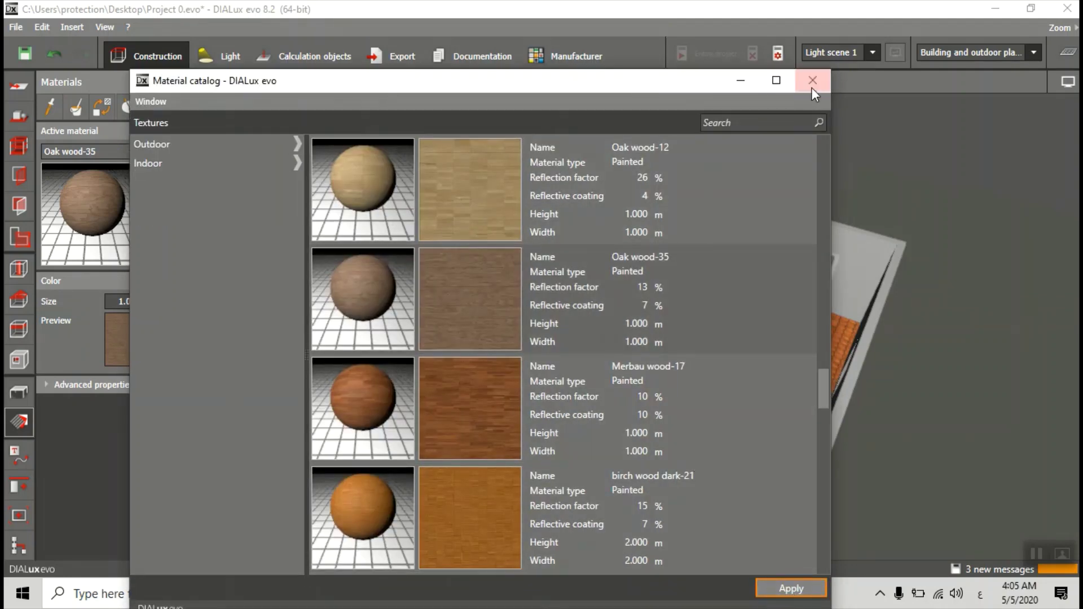
left_click(813, 82)
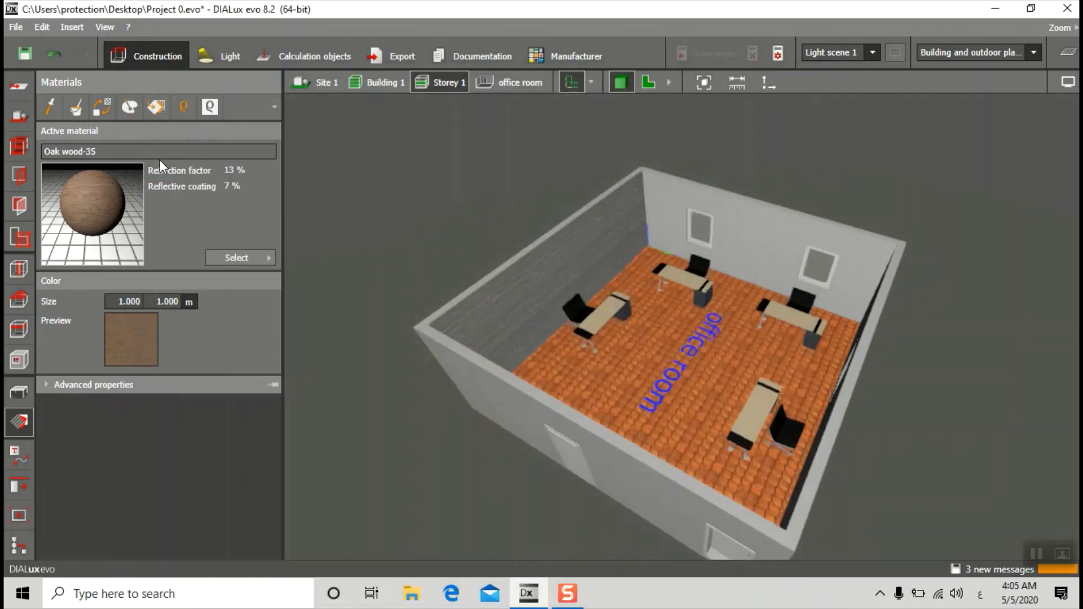
Apply the Oak wood-35 material to the inner faces of the two-window wall, the windowless wall and the single-window wall
left_click(84, 110)
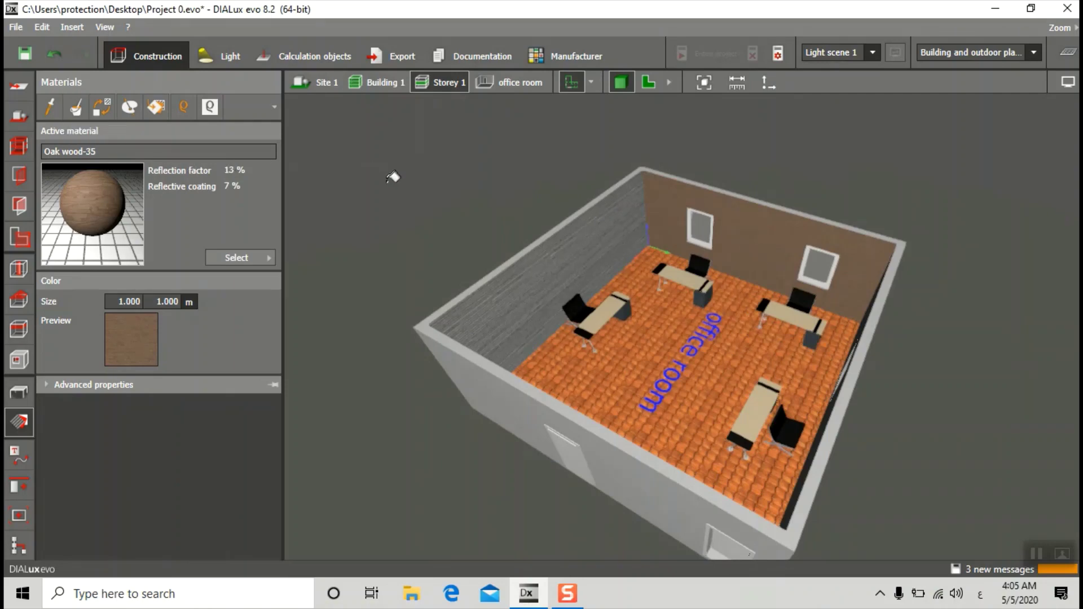
left_click(584, 263)
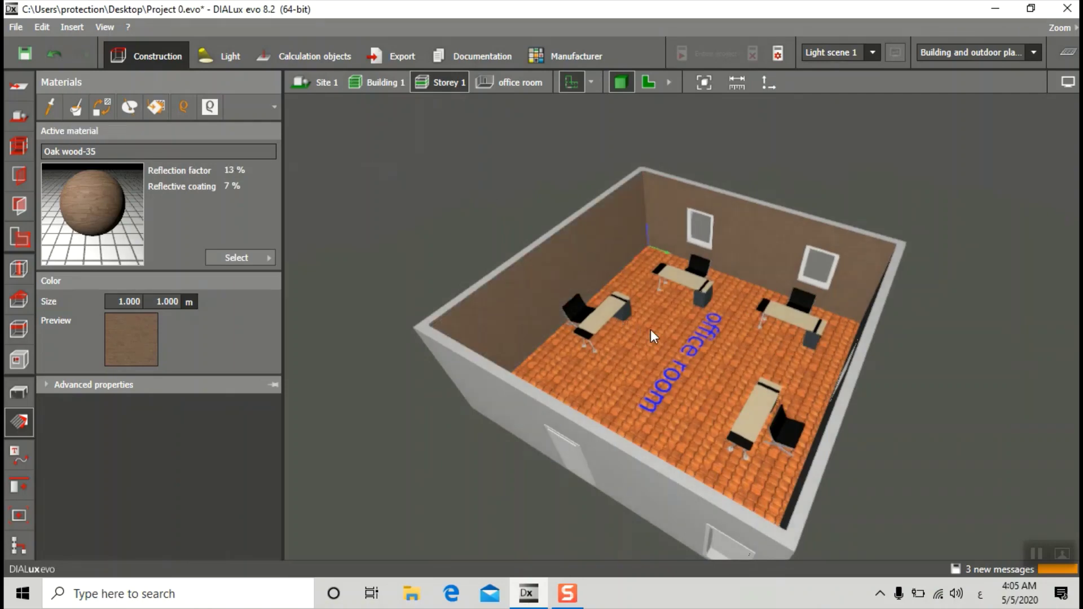
right_click_drag(651, 330, 716, 322)
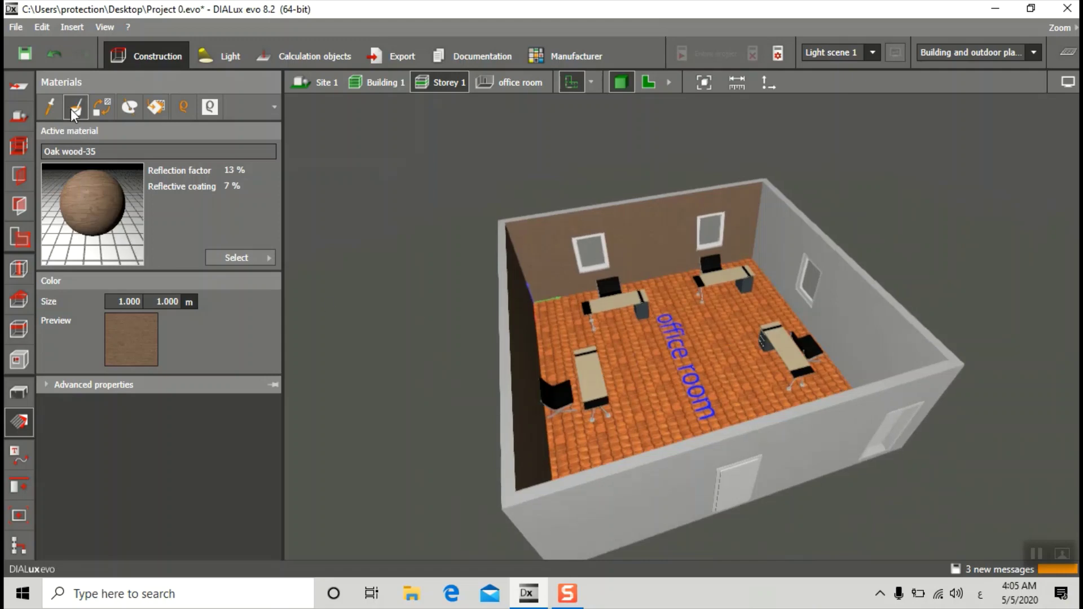
left_click(794, 255)
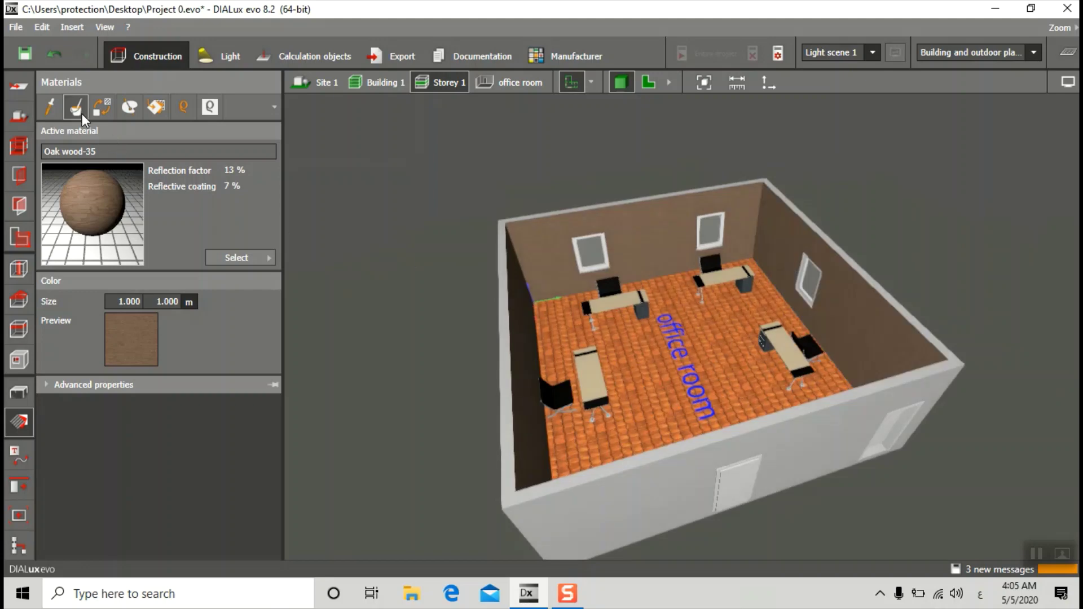
Apply the Oak wood-35 material to the office room floor and to the inner face of the wall with the doors
left_click(625, 400)
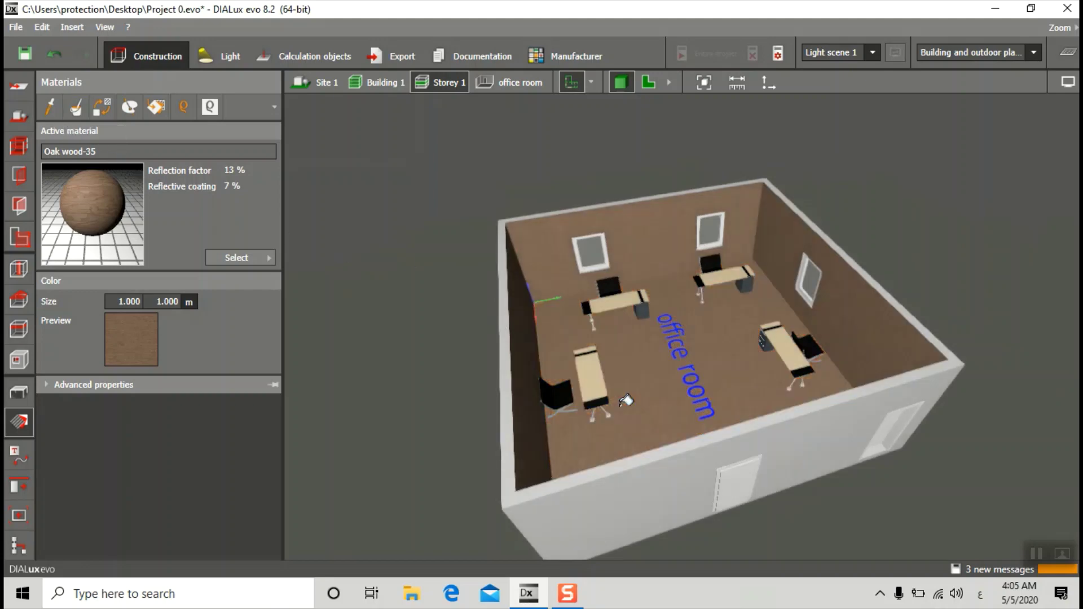
left_click(529, 411)
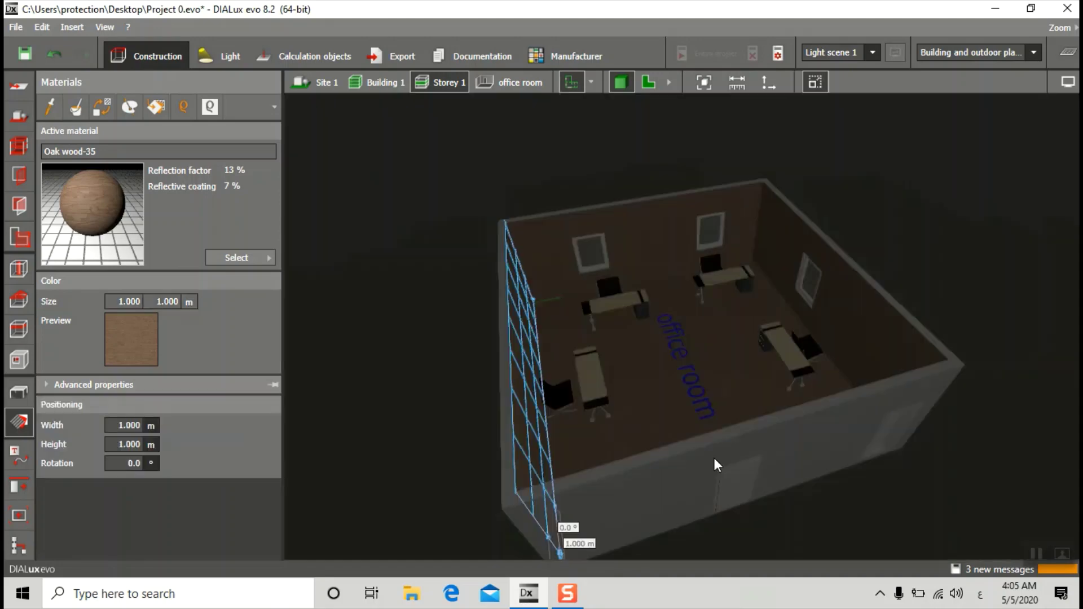
left_click(430, 334)
middle_click_drag(667, 341, 409, 300)
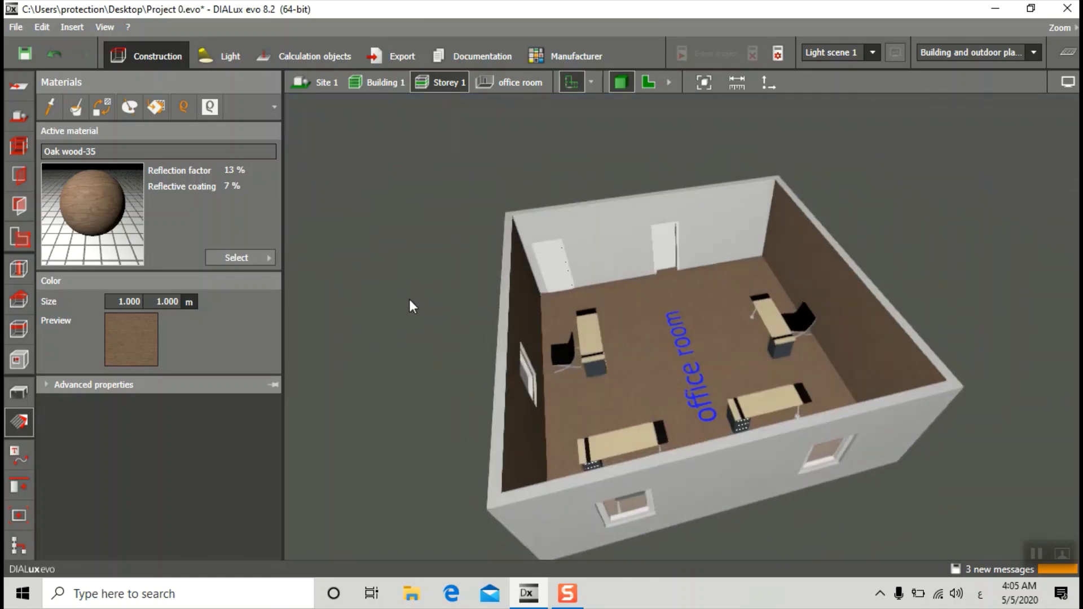
left_click(78, 111)
left_click(620, 230)
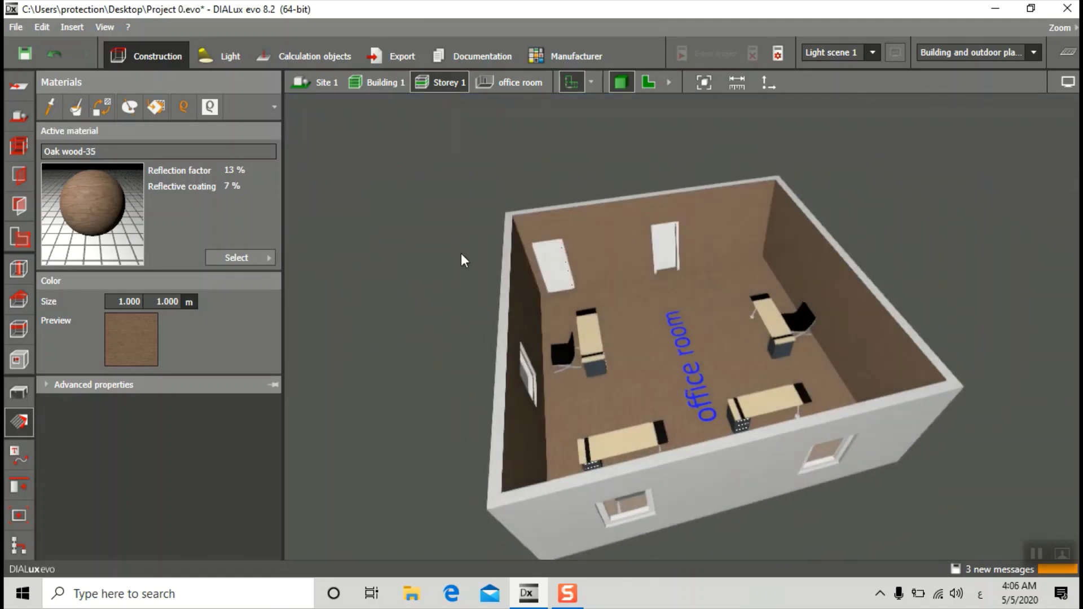
Choose the Concrete fine concrete-19 texture from the material catalog as the active material and close the catalog
left_click(268, 258)
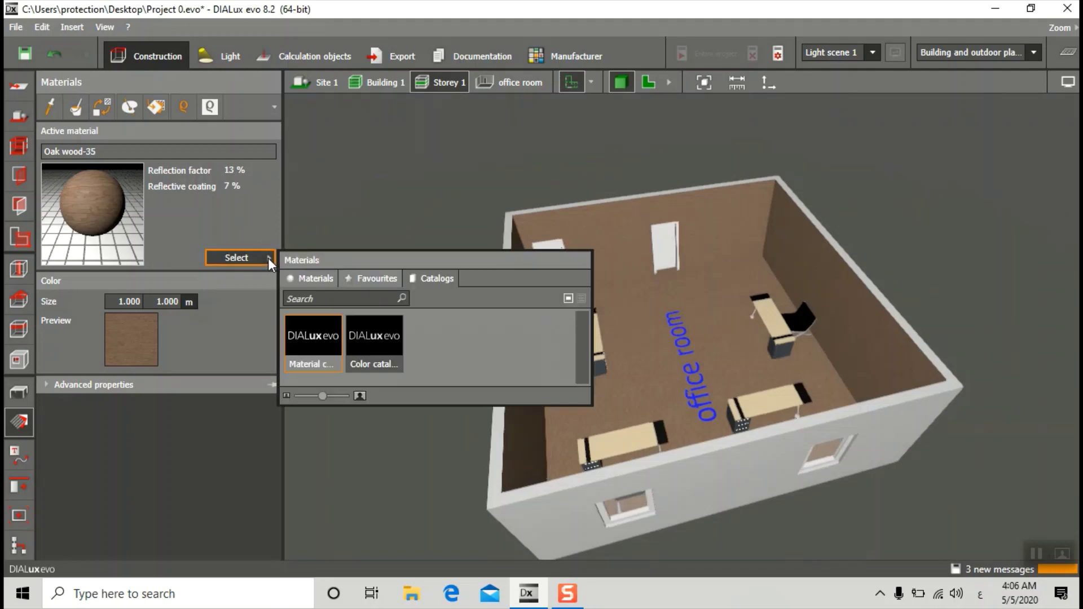
double_click(312, 322)
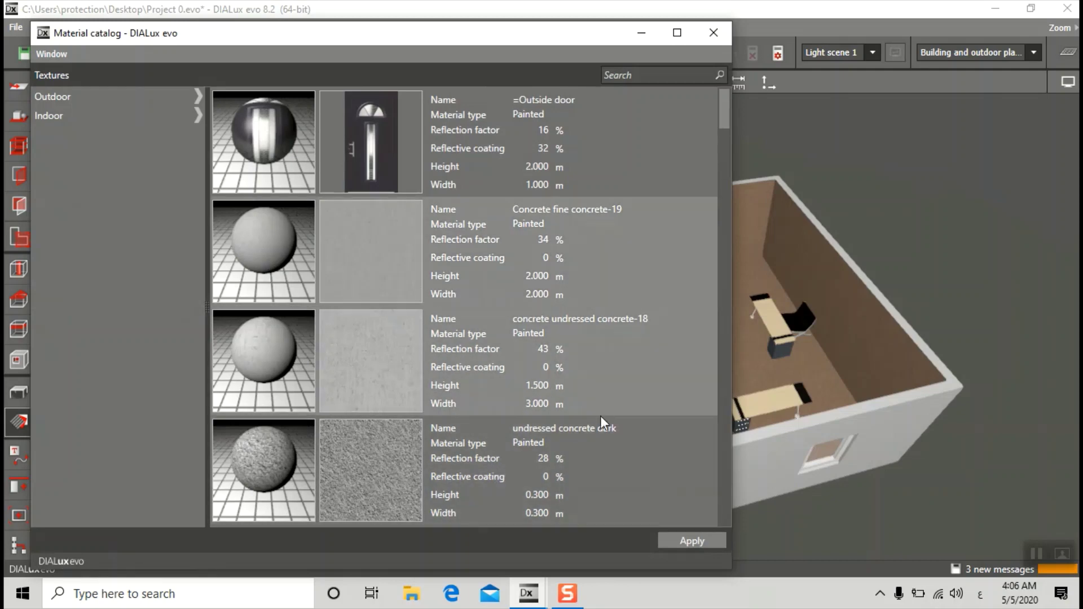
left_click(678, 537)
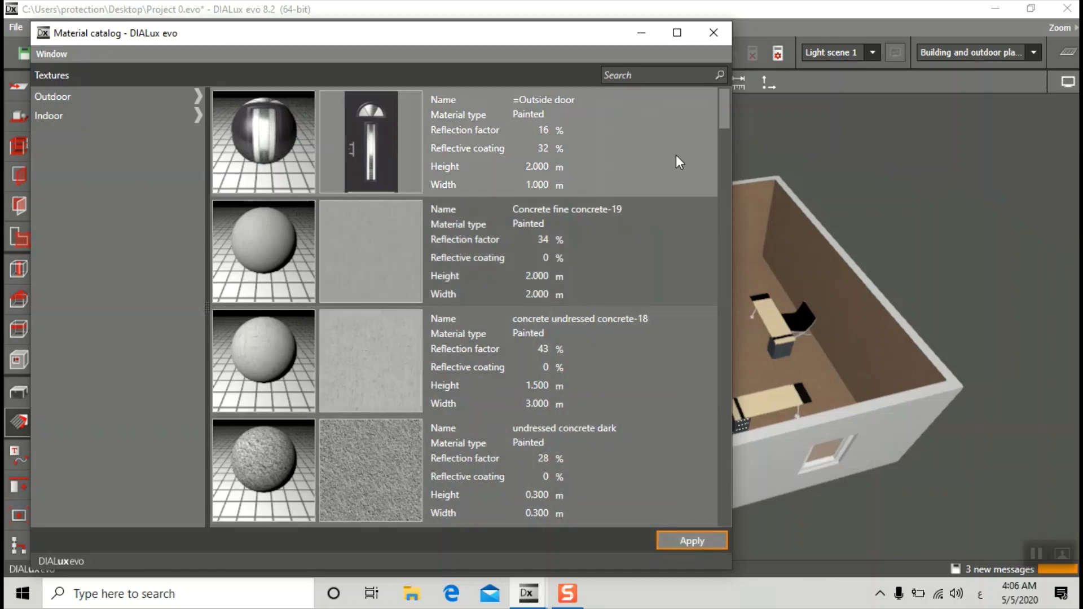
left_click(712, 32)
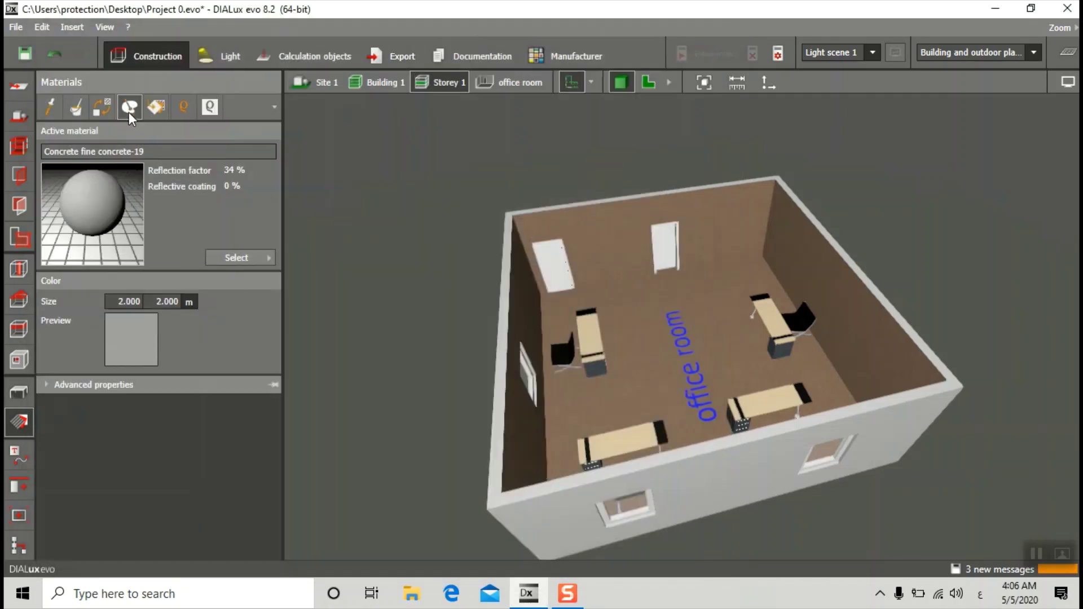
Apply the Concrete fine concrete-19 material to the office room floor and check the room in 3D from several sides
left_click(76, 107)
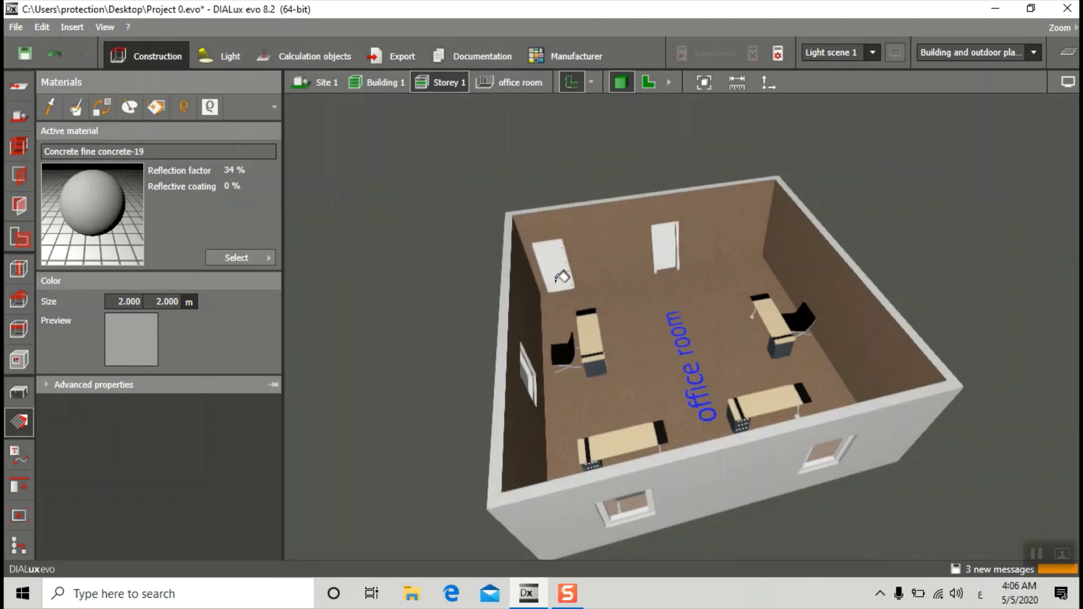
left_click(635, 325)
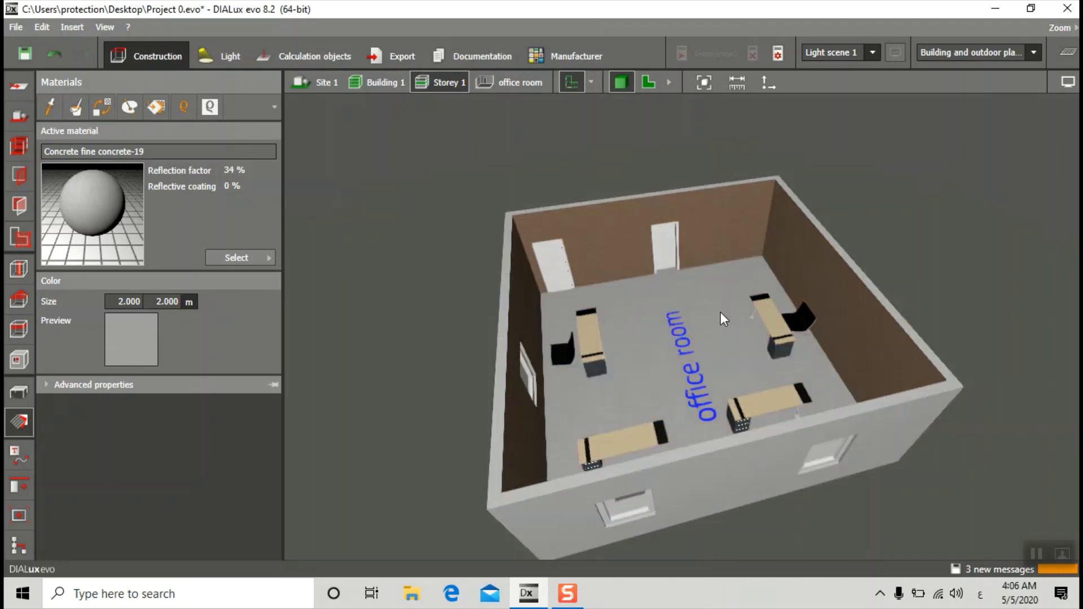
right_click_drag(721, 313, 653, 348)
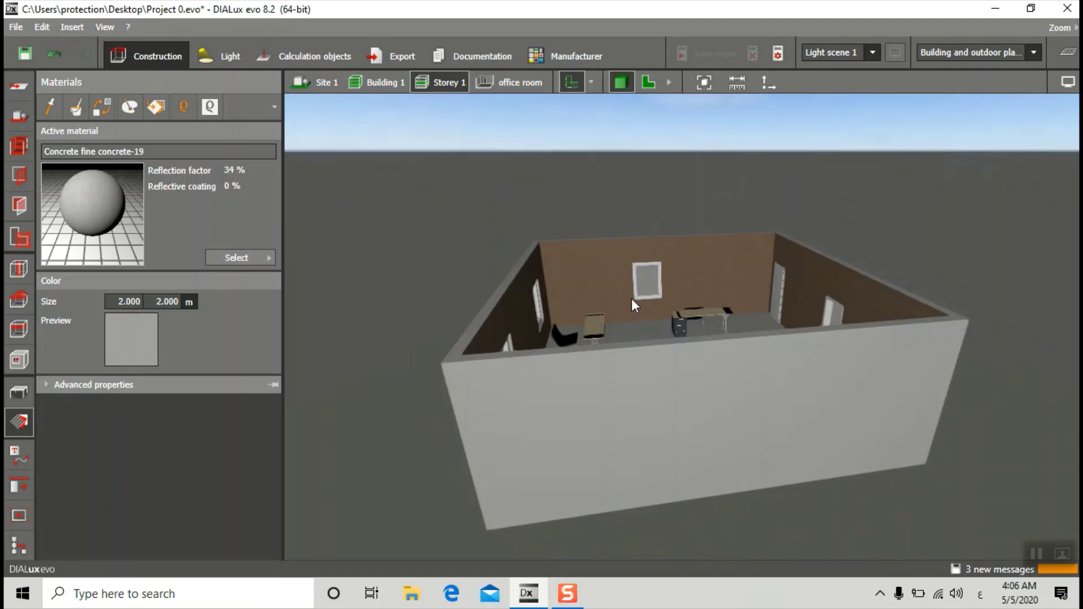
right_click_drag(631, 299, 615, 357)
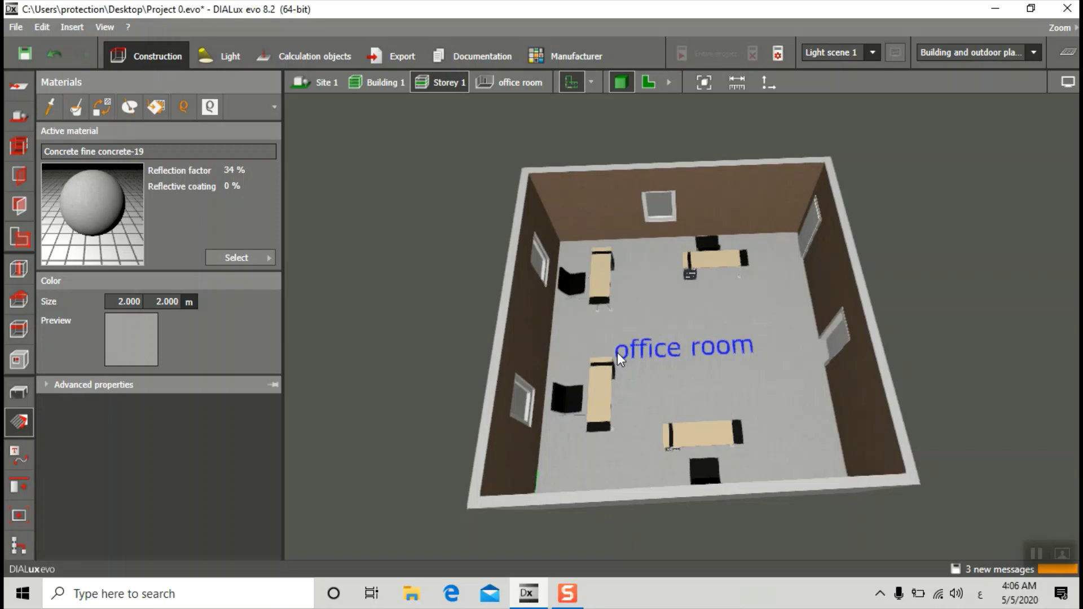
right_click_drag(689, 307, 687, 239)
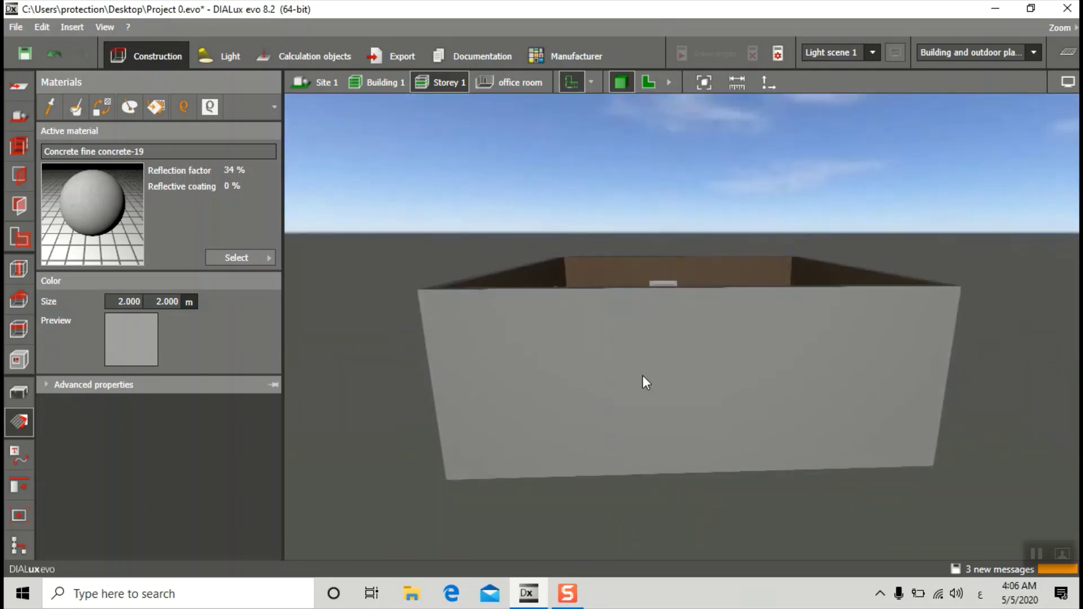
Choose the Carpet blue texture from the material catalog as the active material and close the catalog
left_click(272, 256)
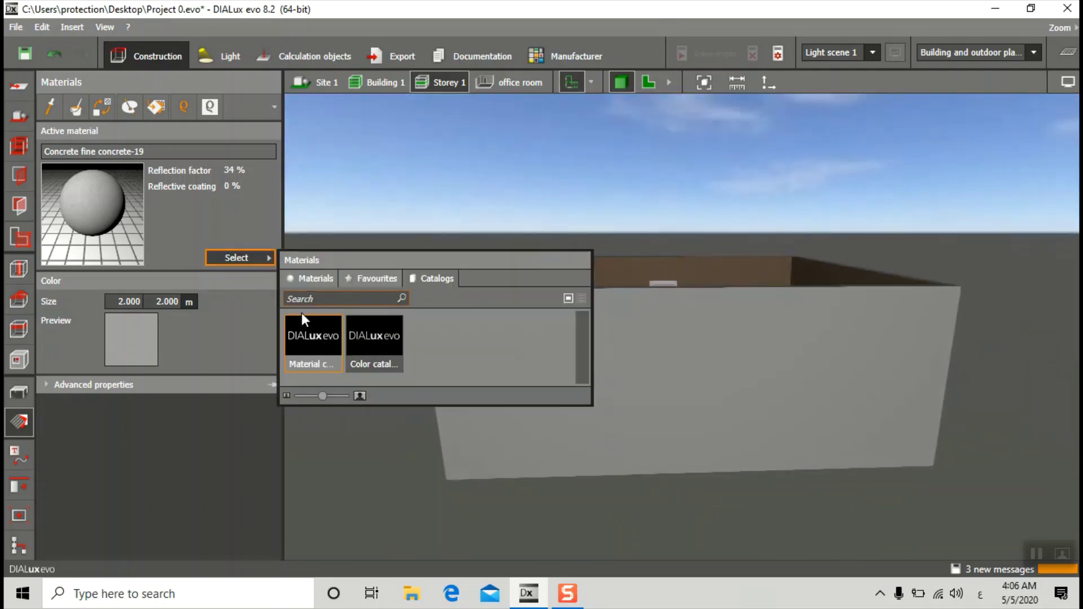
double_click(318, 334)
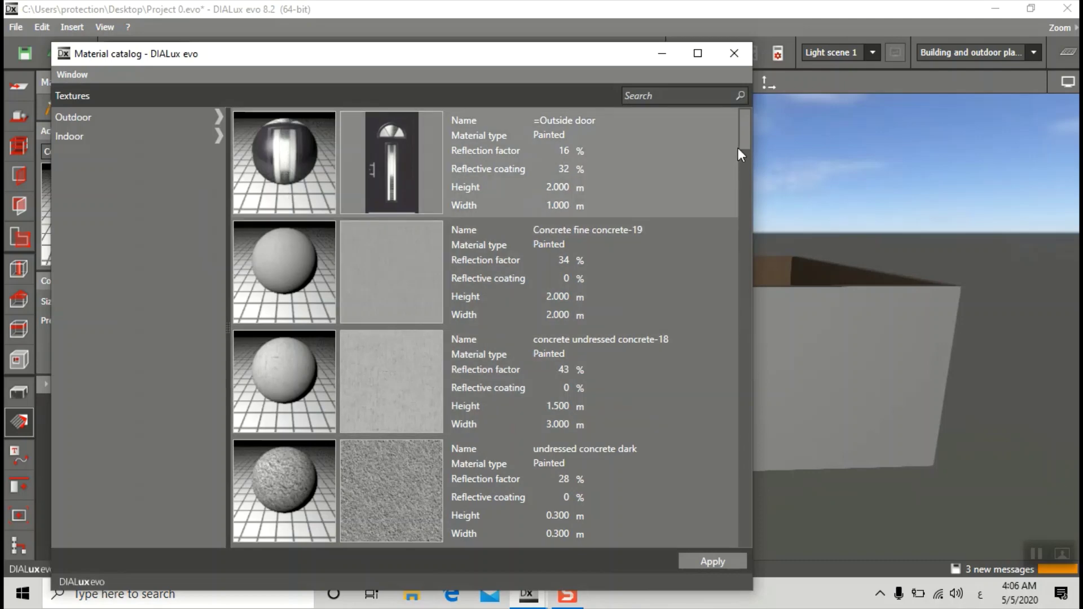
scroll(735, 228, "down", 15)
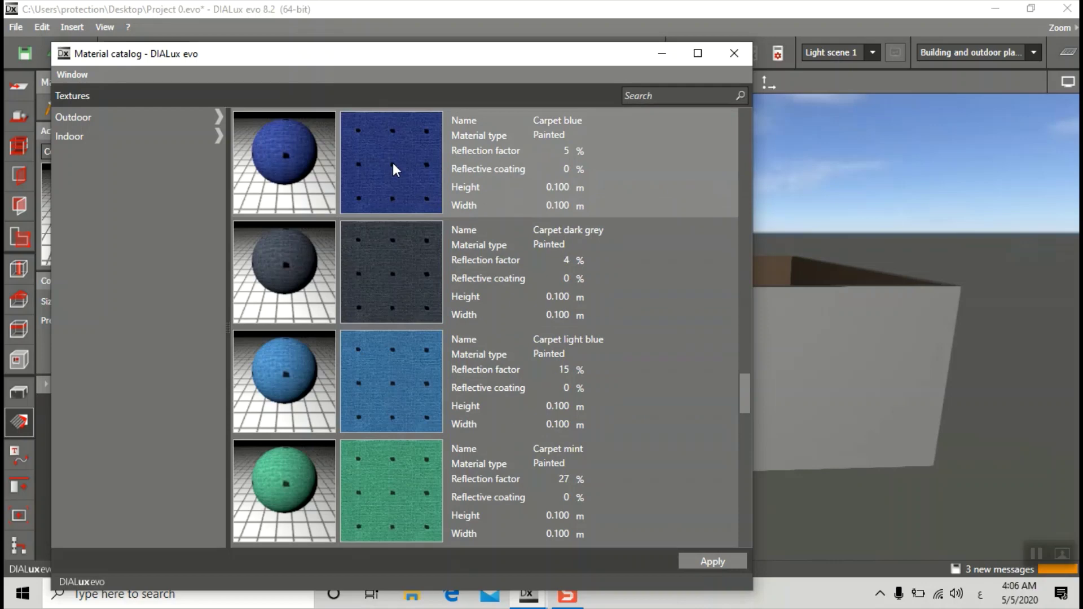
left_click(715, 562)
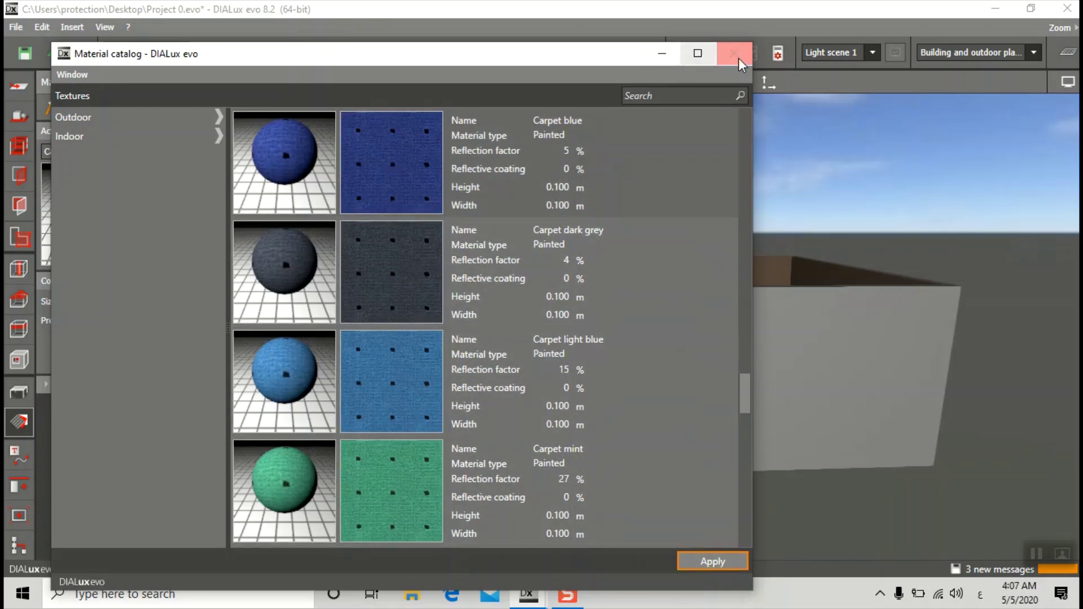
left_click(741, 53)
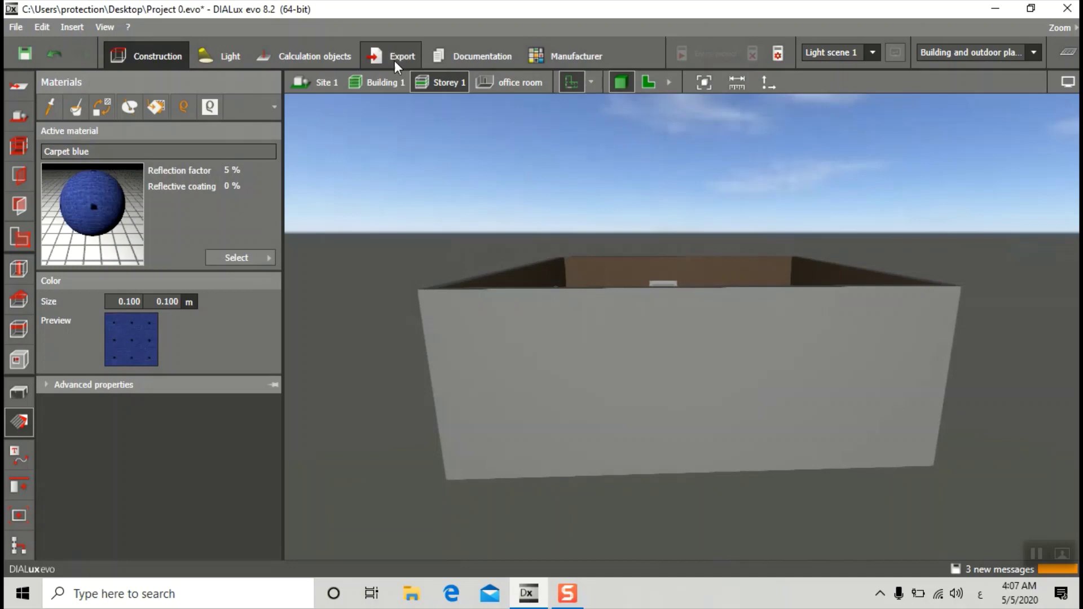
Apply the Carpet blue material to the outer faces of the windowless wall, the two-window wall and the one-window wall
left_click(77, 108)
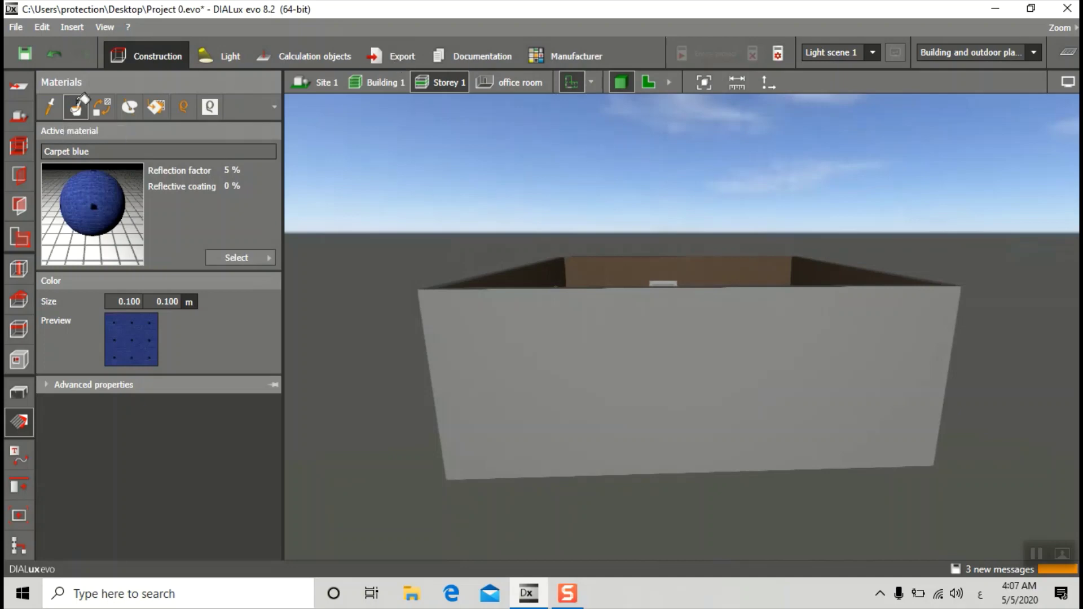
left_click(577, 361)
mouse_move(551, 363)
right_mouse_down()
mouse_move(591, 403)
mouse_move(675, 330)
mouse_move(667, 323)
right_mouse_up()
left_click(76, 110)
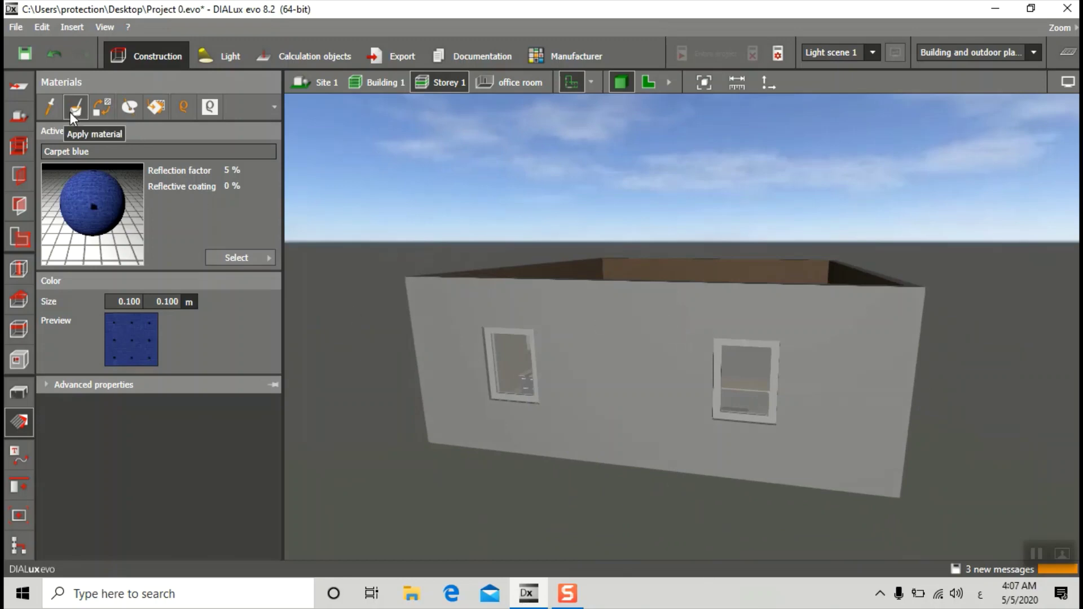
left_click(615, 359)
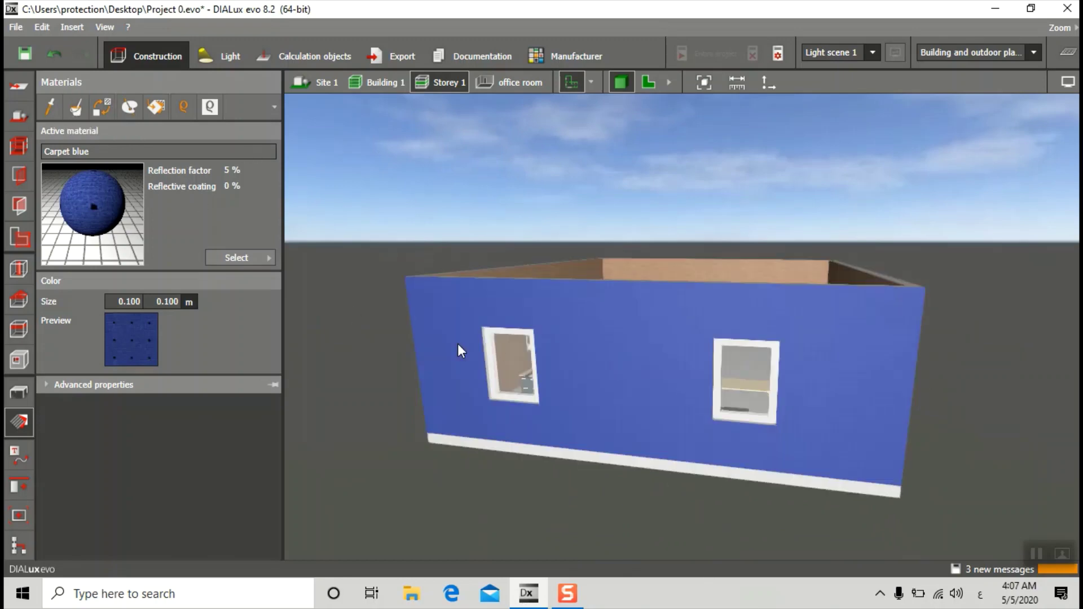
right_click_drag(458, 344, 564, 316)
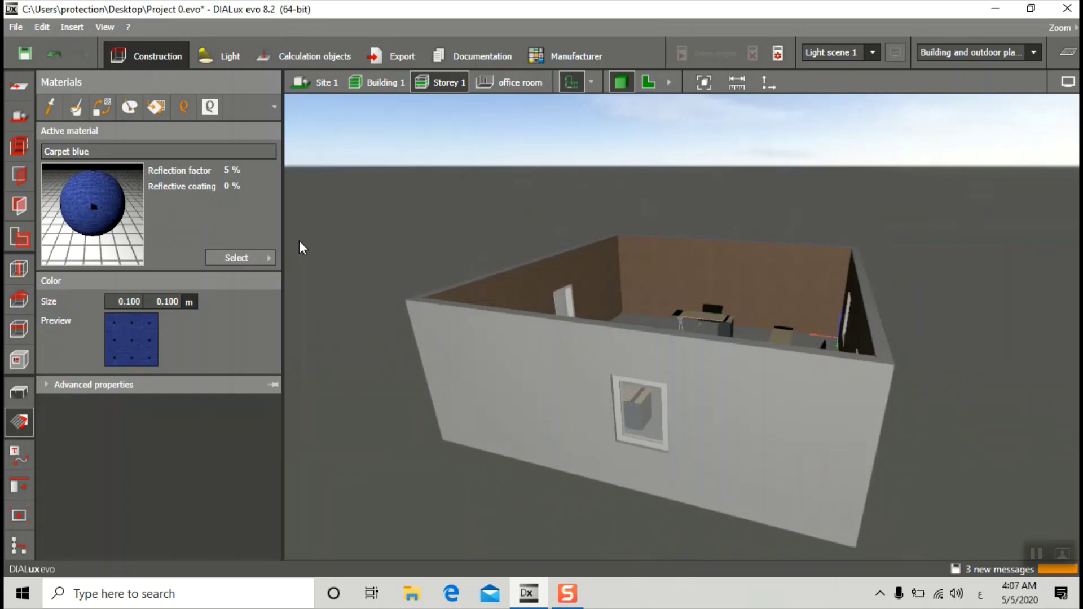
left_click(75, 107)
left_click(522, 362)
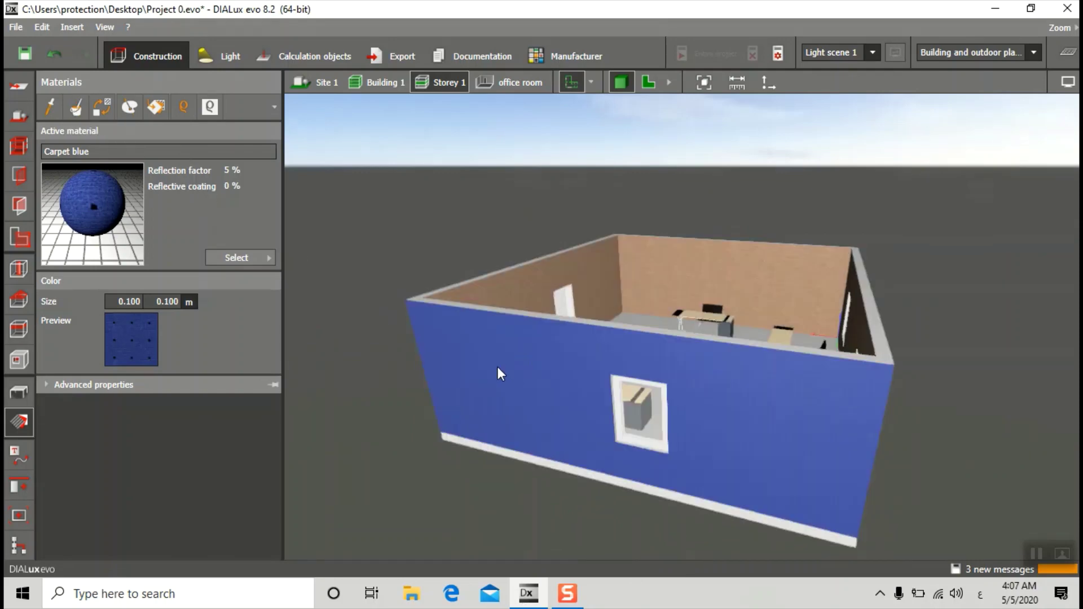
Pick up DefaultWallMaterial from the outer face of the wall with the doors and check the room in 3D from several sides
right_click_drag(498, 367, 616, 372)
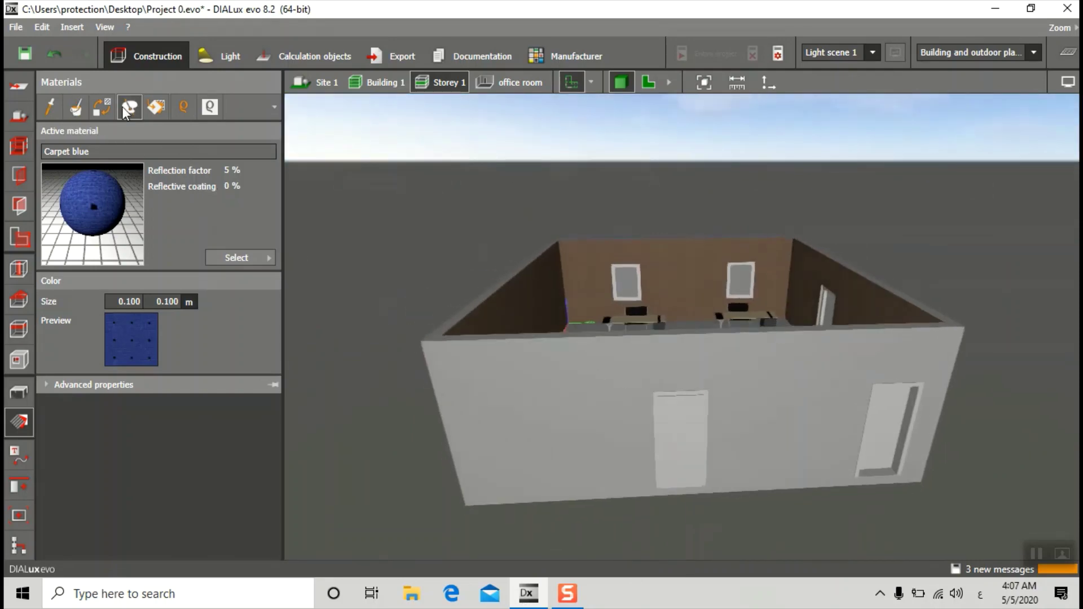
left_click(503, 377)
left_click(402, 390)
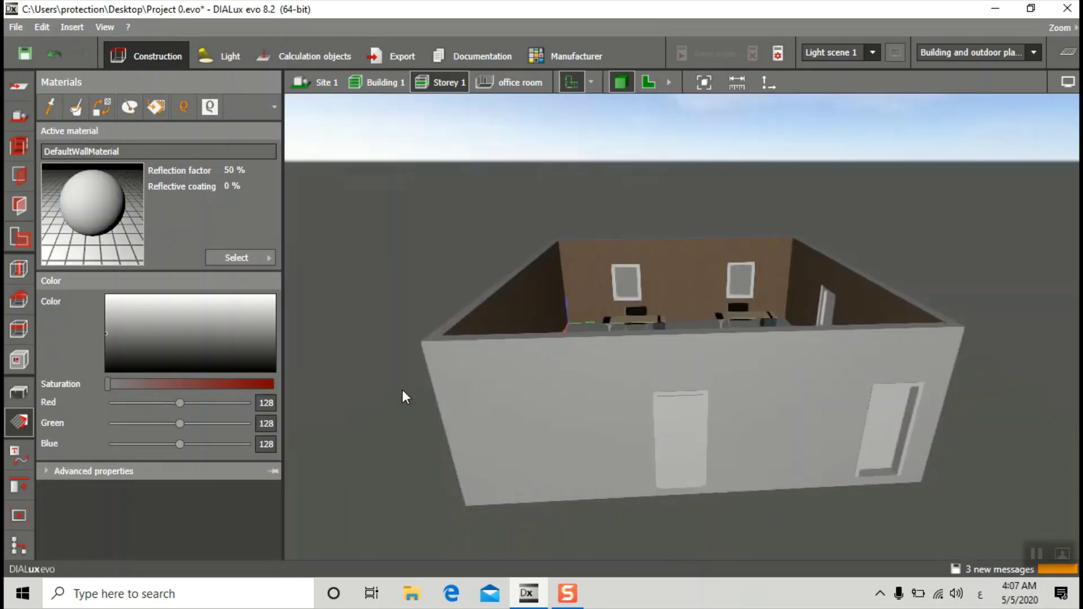
left_click(75, 107)
middle_click_drag(553, 393, 337, 316)
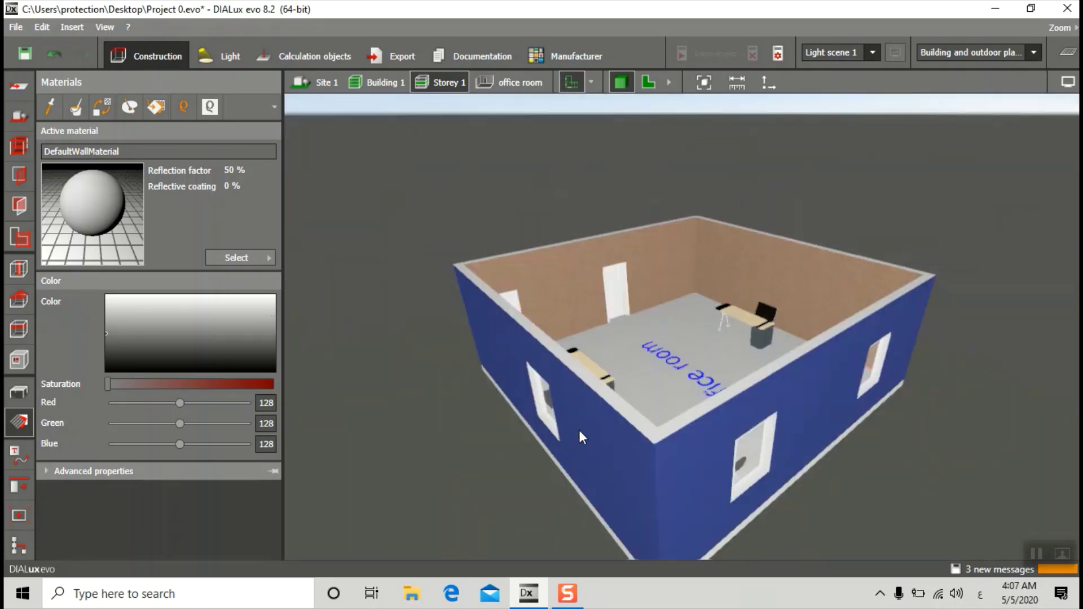
middle_click_drag(580, 437, 478, 429)
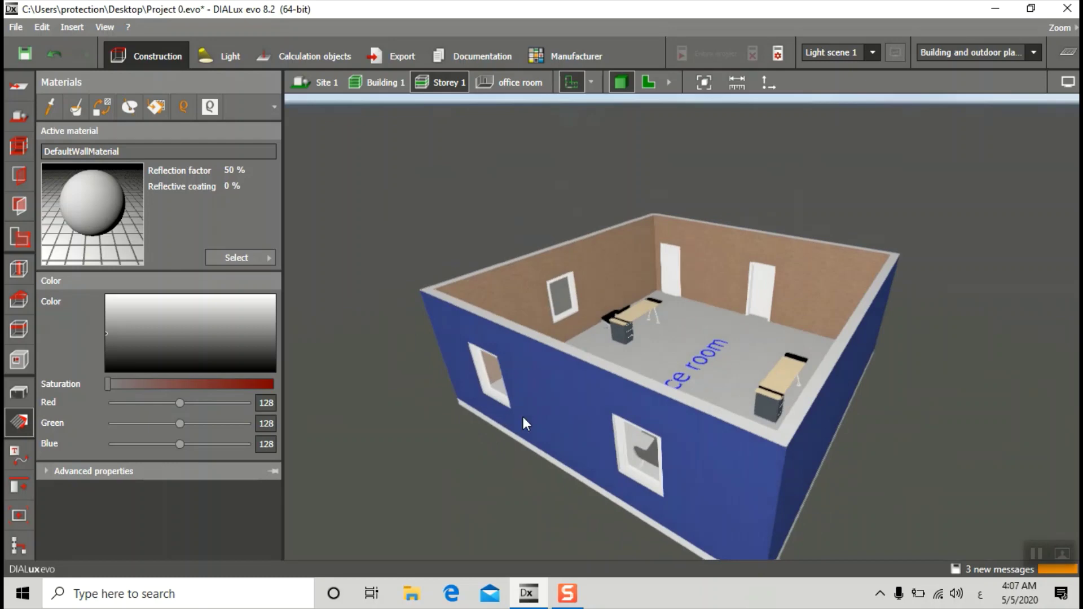
middle_click_drag(542, 416, 621, 440)
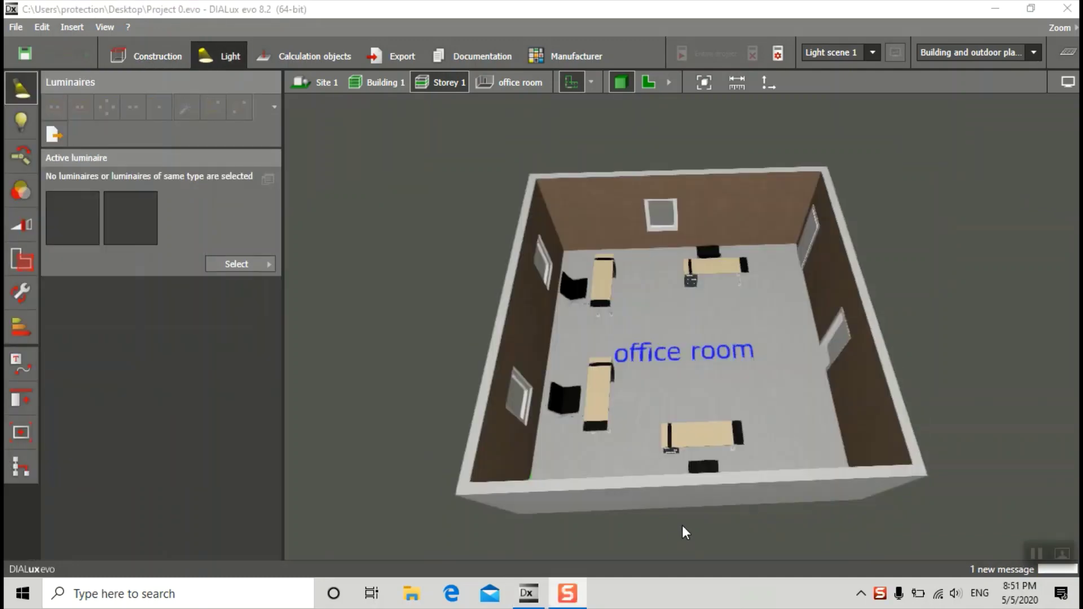
Open the LUMsearch online catalog from the luminaire selection and maximize the browser window
left_click_drag(635, 443, 636, 415)
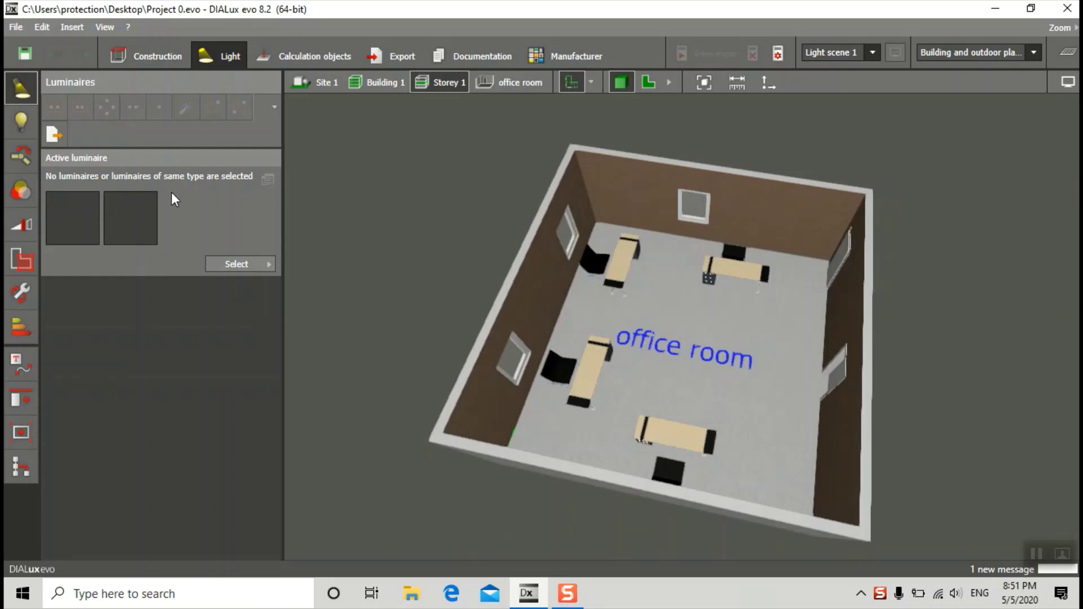
left_click(234, 265)
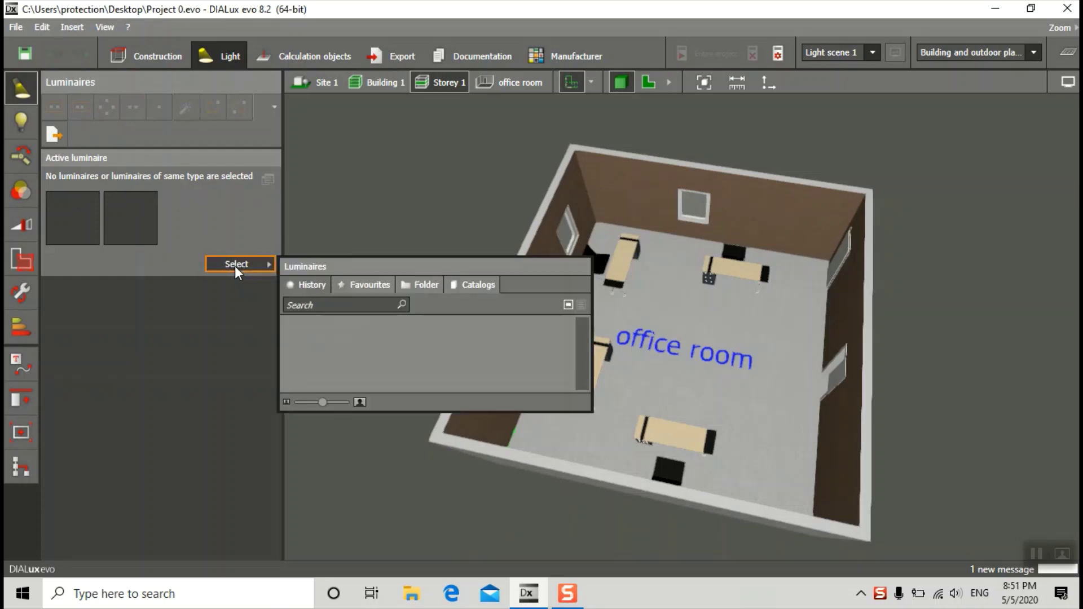
left_click(481, 285)
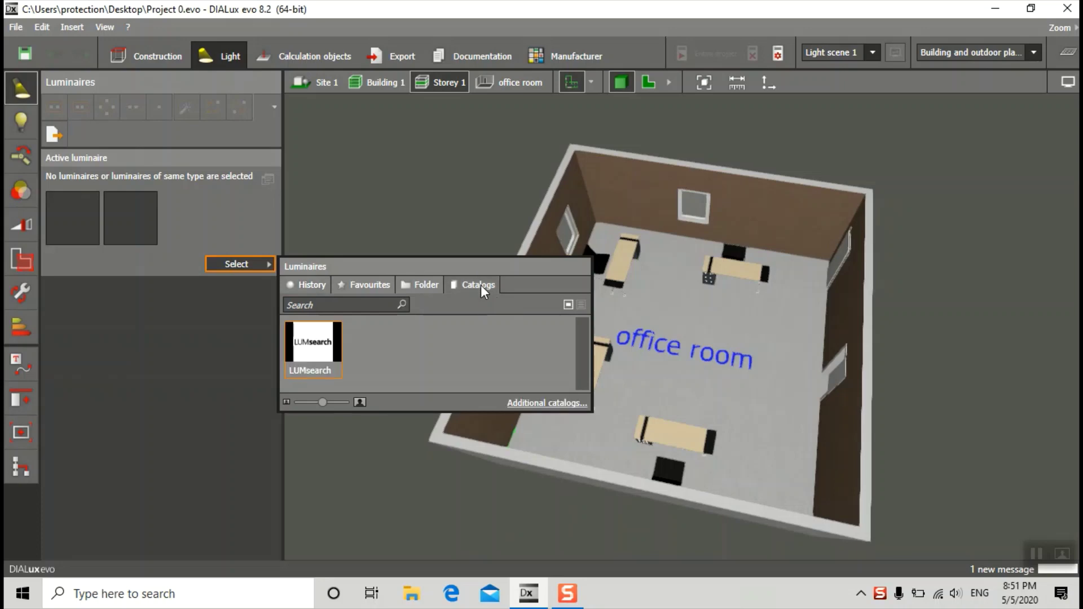
left_click(325, 334)
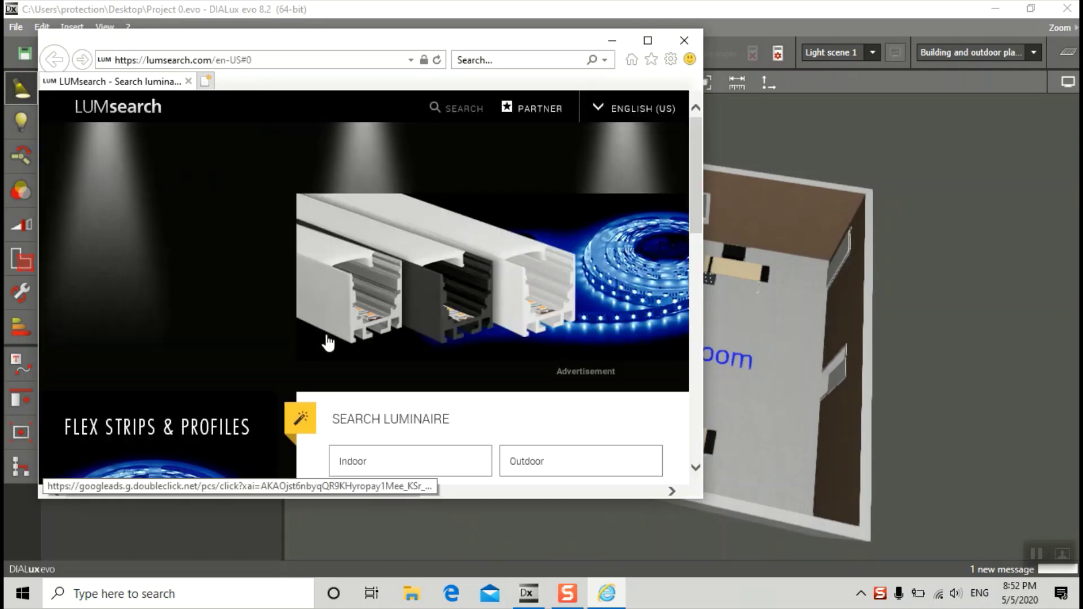
left_click(645, 38)
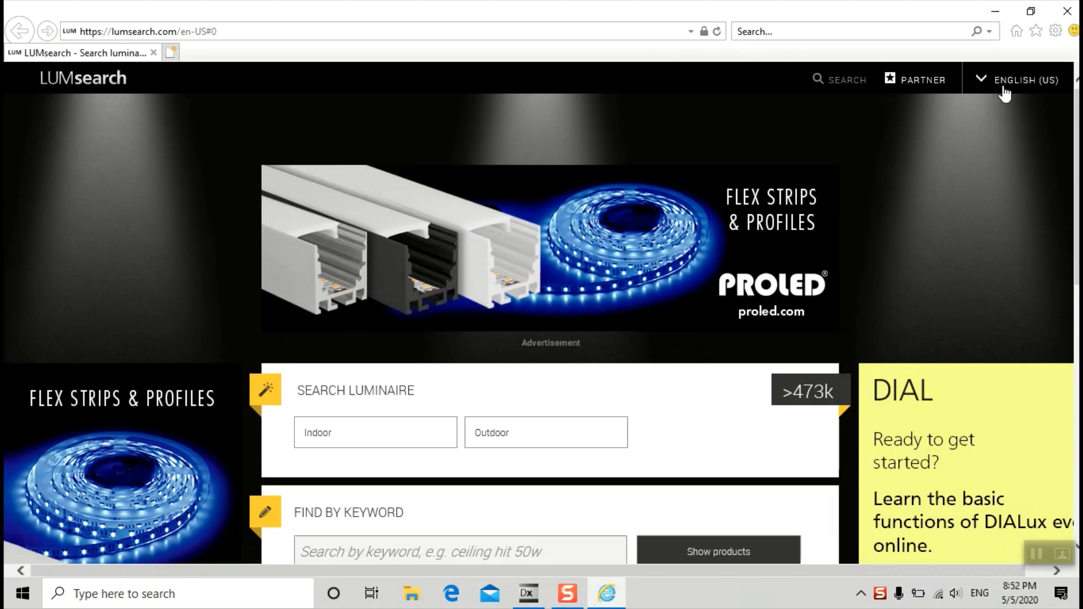
Narrow the luminaire search to indoor, ceiling recessed products with the medium-width round downward beam
scroll(759, 274, "down", 3)
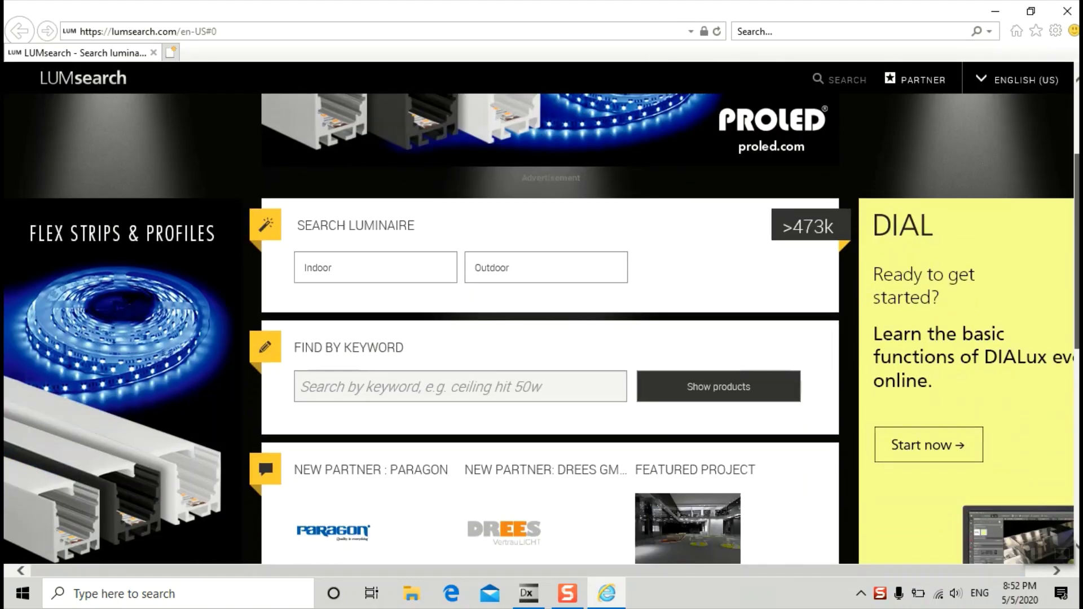
left_click(389, 280)
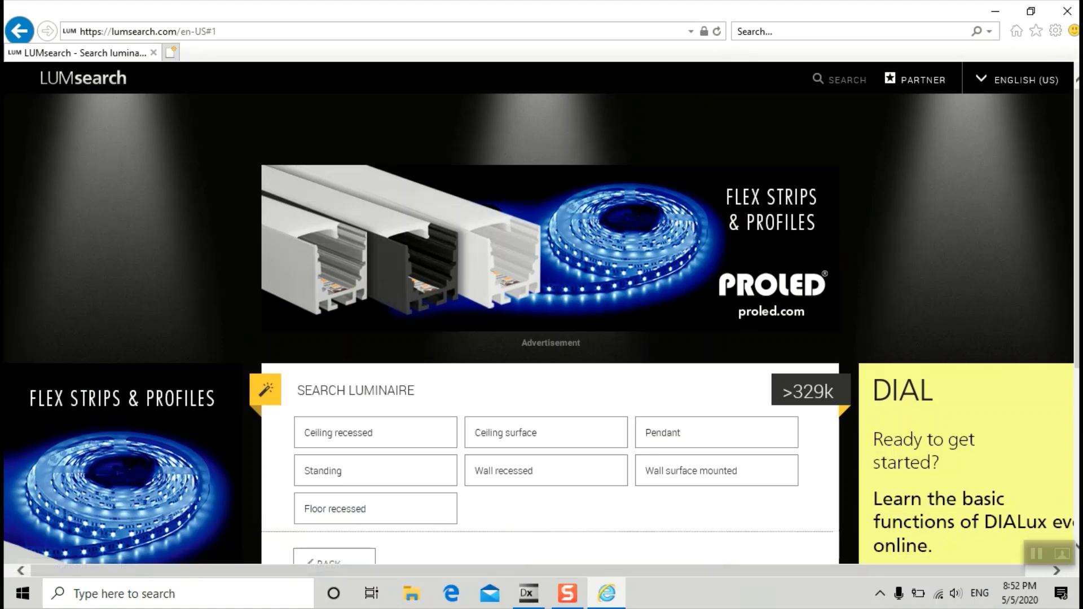
scroll(542, 328, "down", 3)
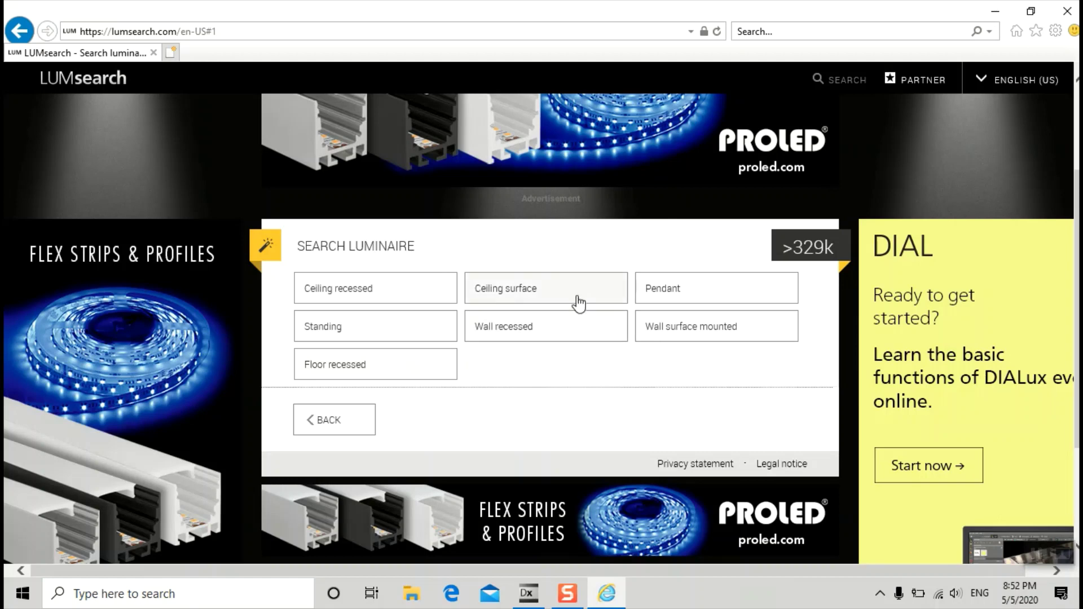
left_click_drag(568, 344, 621, 268)
left_click(350, 283)
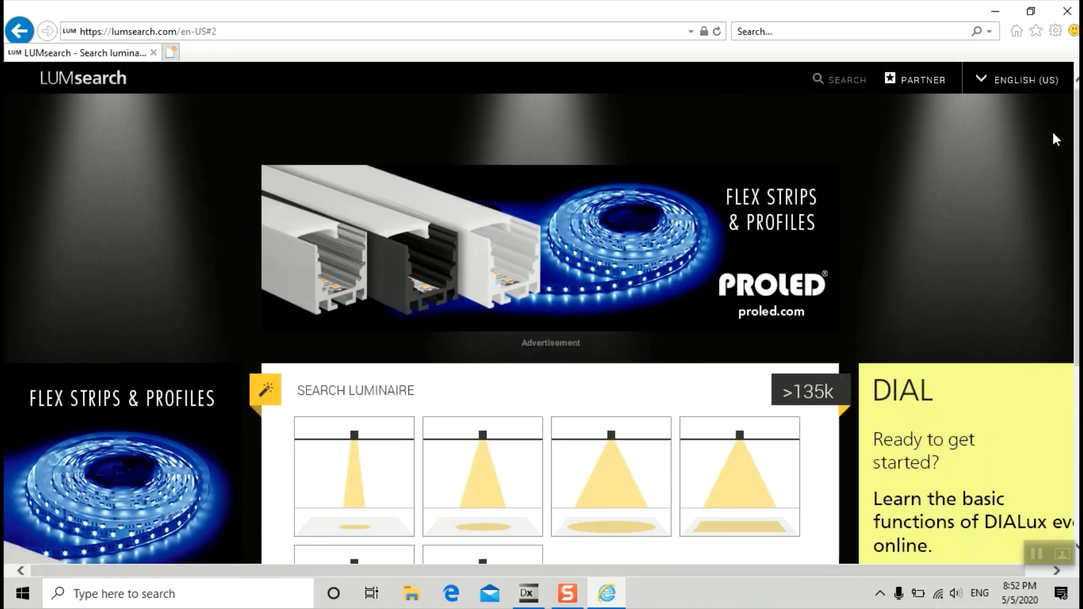
scroll(1078, 142, "down", 4)
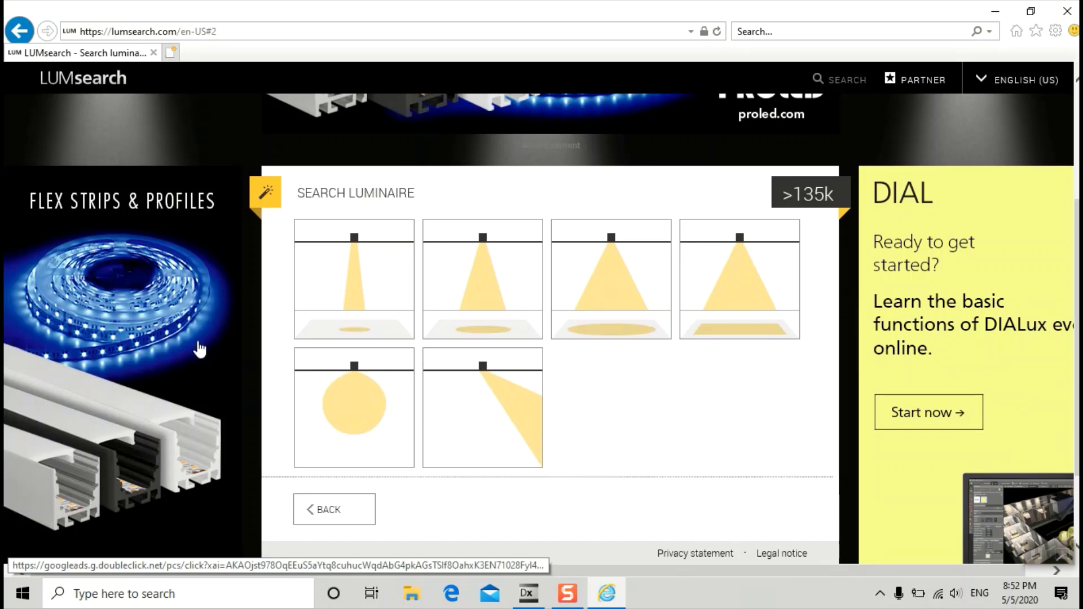
left_click(468, 299)
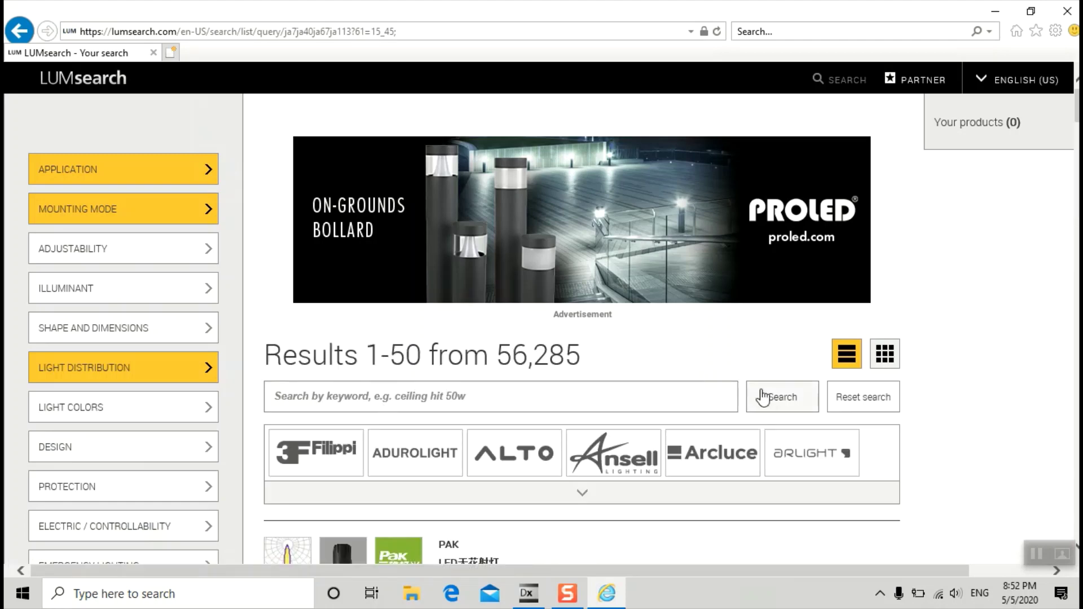
Expand the manufacturer list above the search results and filter the luminaires by the brand Lamp
left_click(598, 397)
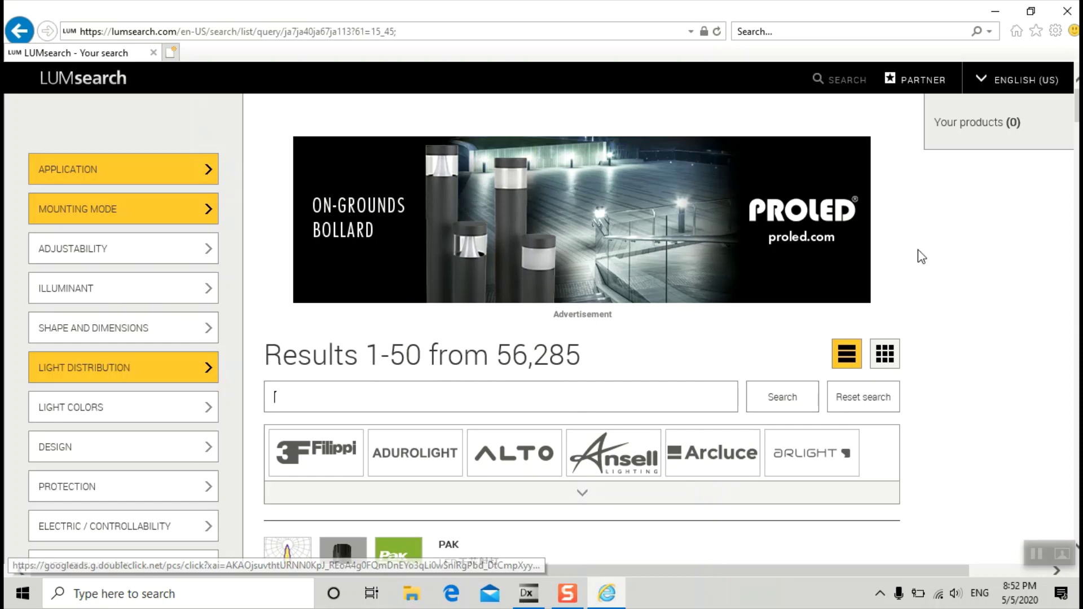
scroll(899, 309, "down", 1)
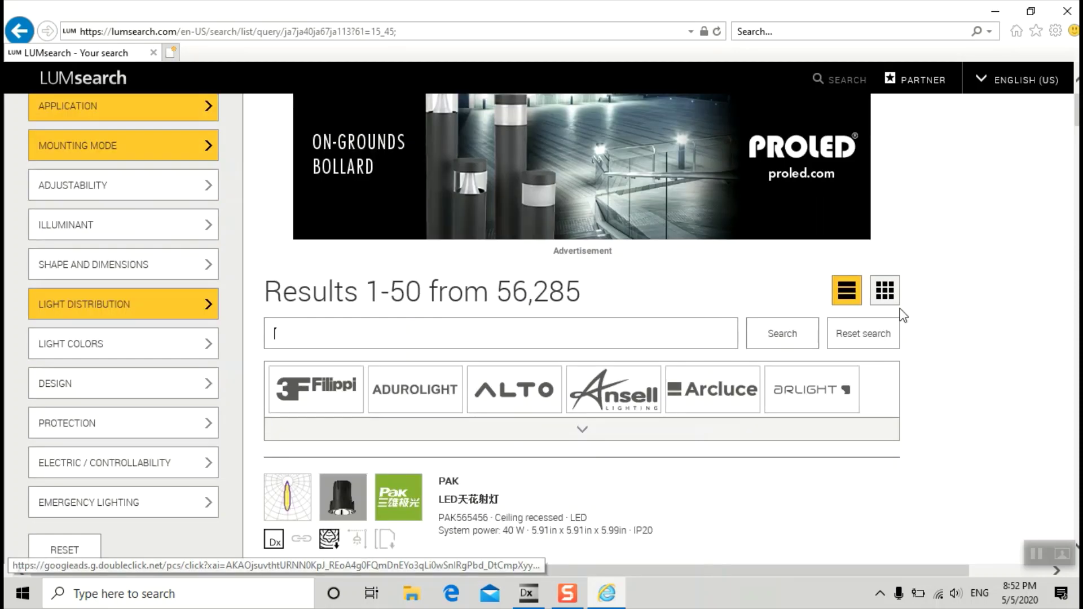
left_click(582, 437)
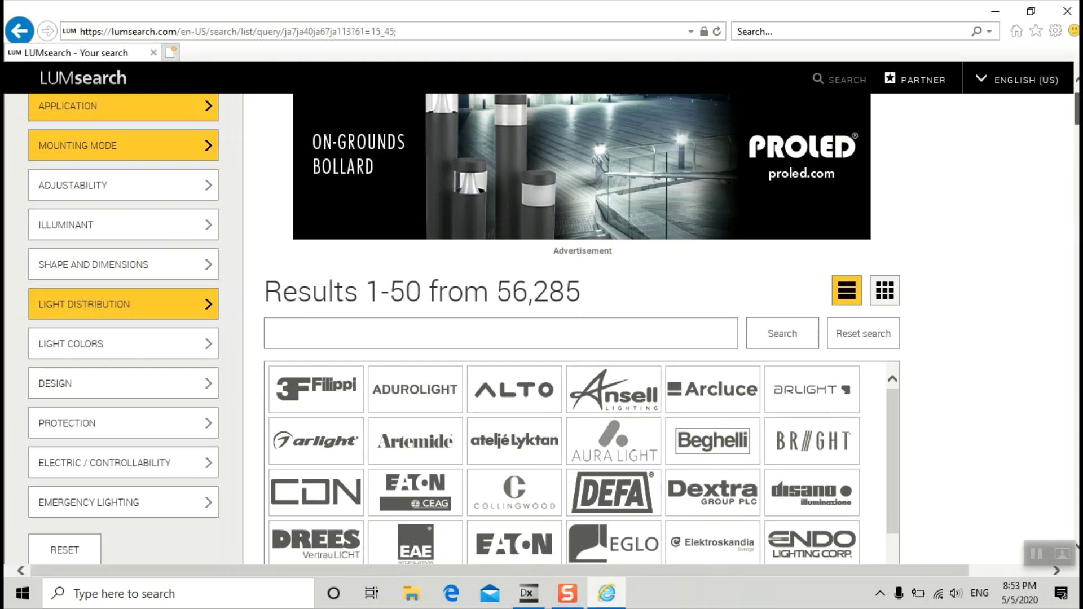
scroll(770, 318, "down", 7)
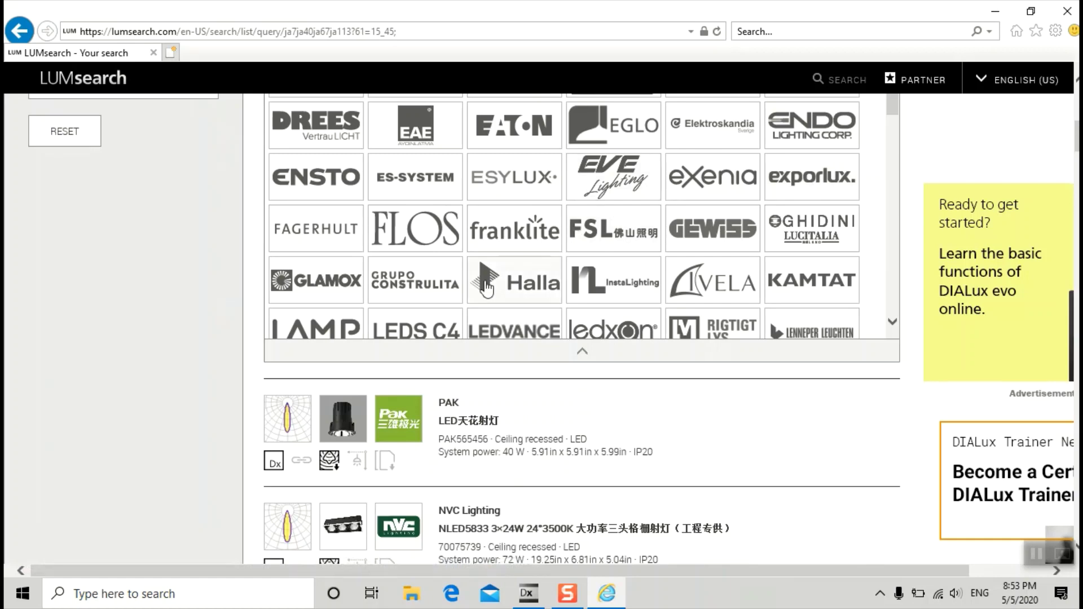
left_click(329, 324)
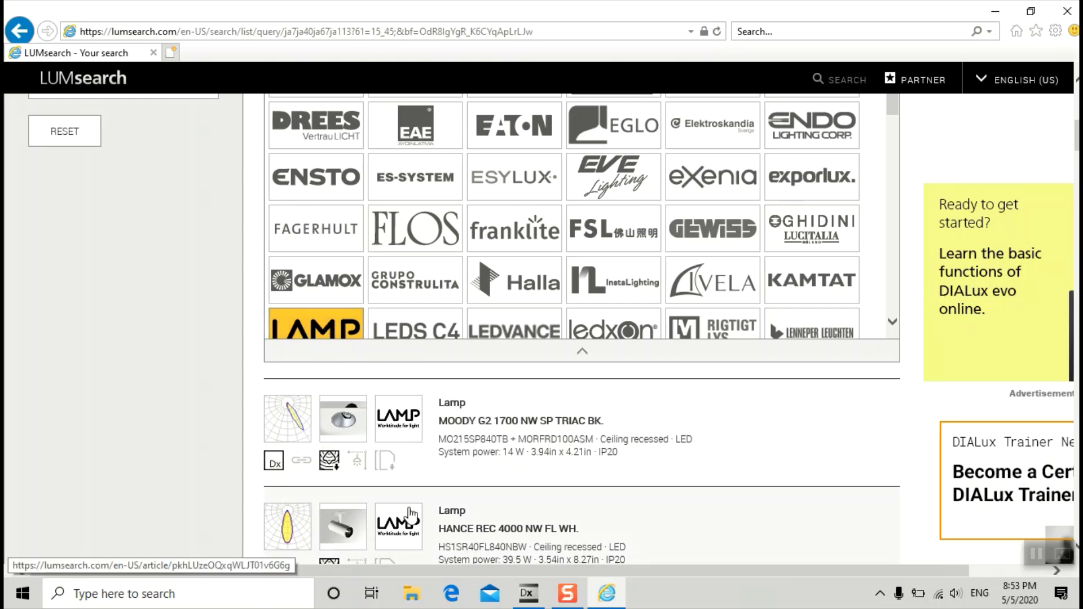
Open the HANCE REC 4000 NW FL WH. product data sheet and send the luminaire to DIALux, allowing Dial Data Dispatcher to open
left_click(288, 543)
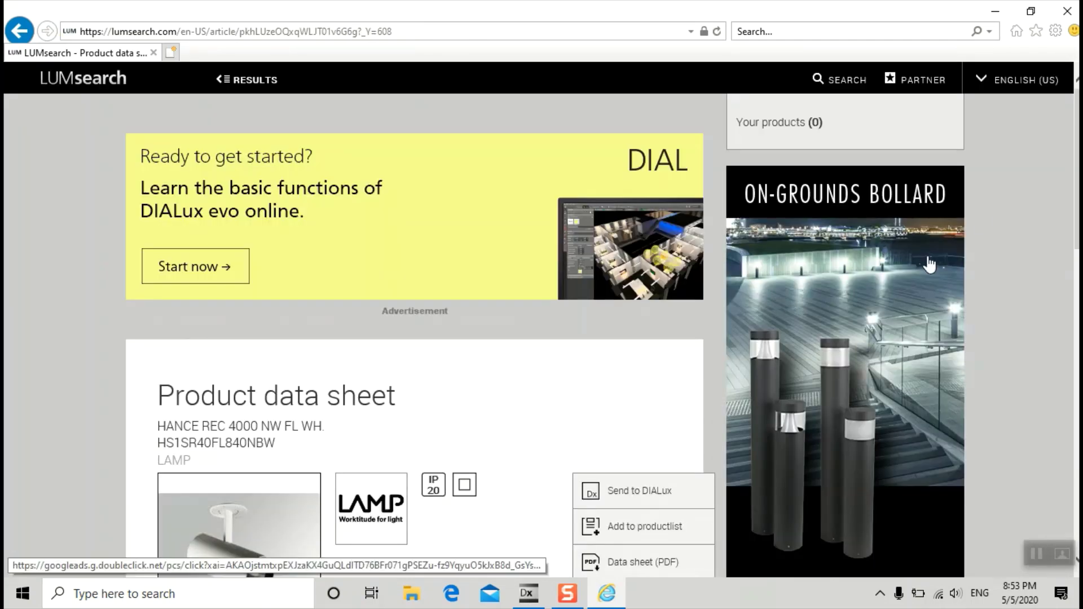
scroll(602, 334, "down", 3)
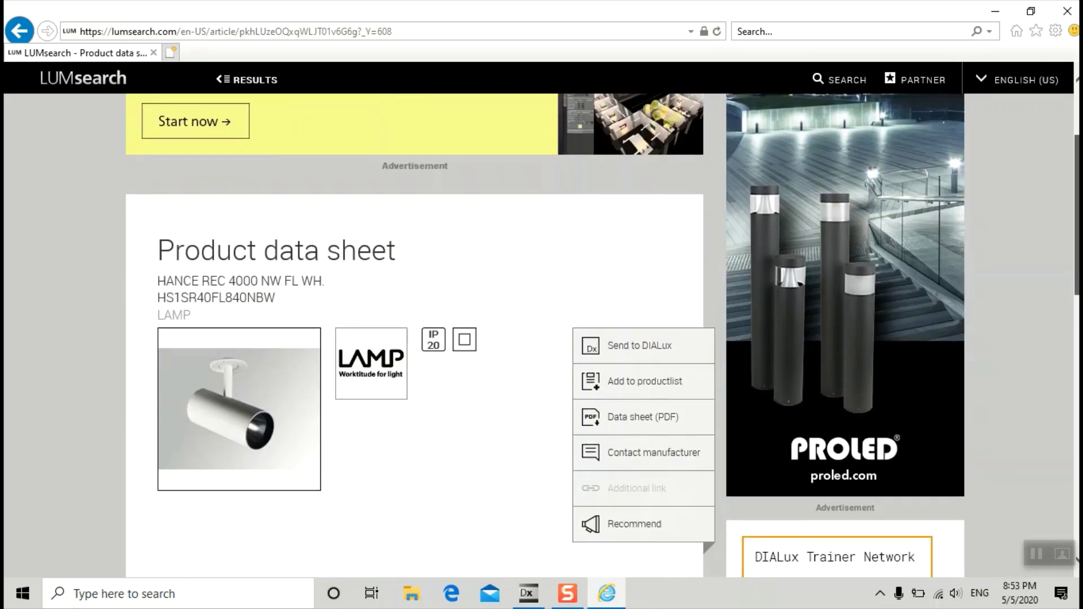
scroll(726, 356, "down", 1)
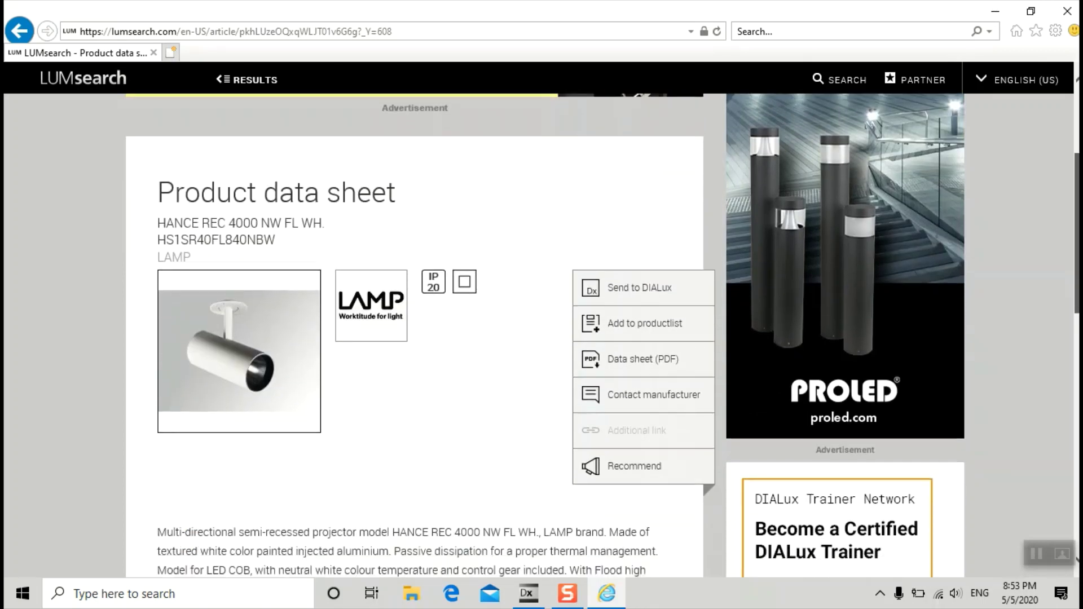
left_click(637, 289)
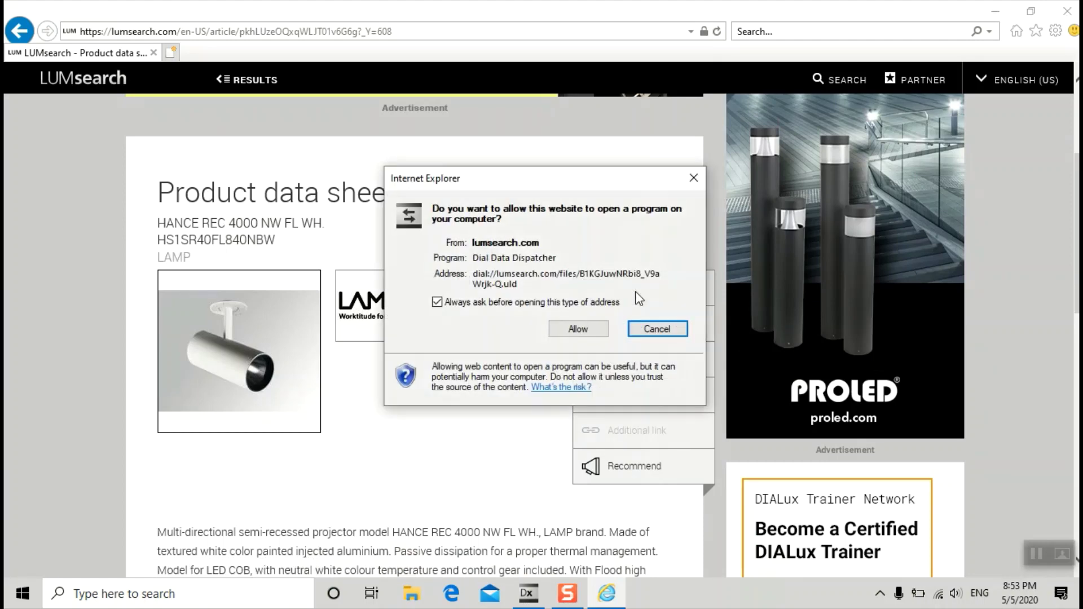
left_click(580, 330)
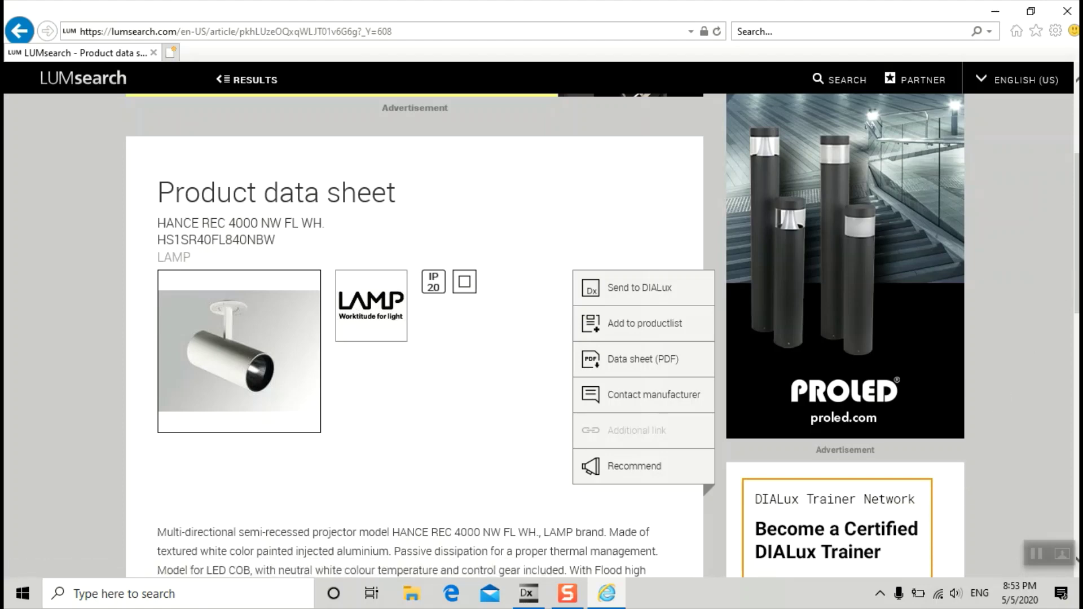
Download the photometric data ZIP file of the HANCE REC 4000 luminaire to the Desktop
scroll(603, 335, "down", 5)
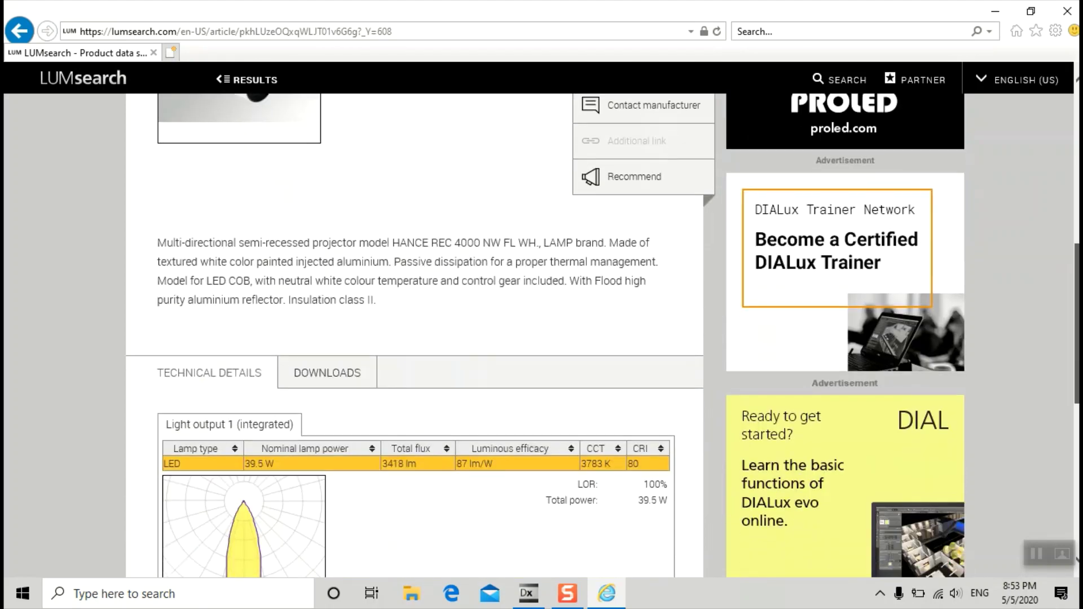
left_click(334, 377)
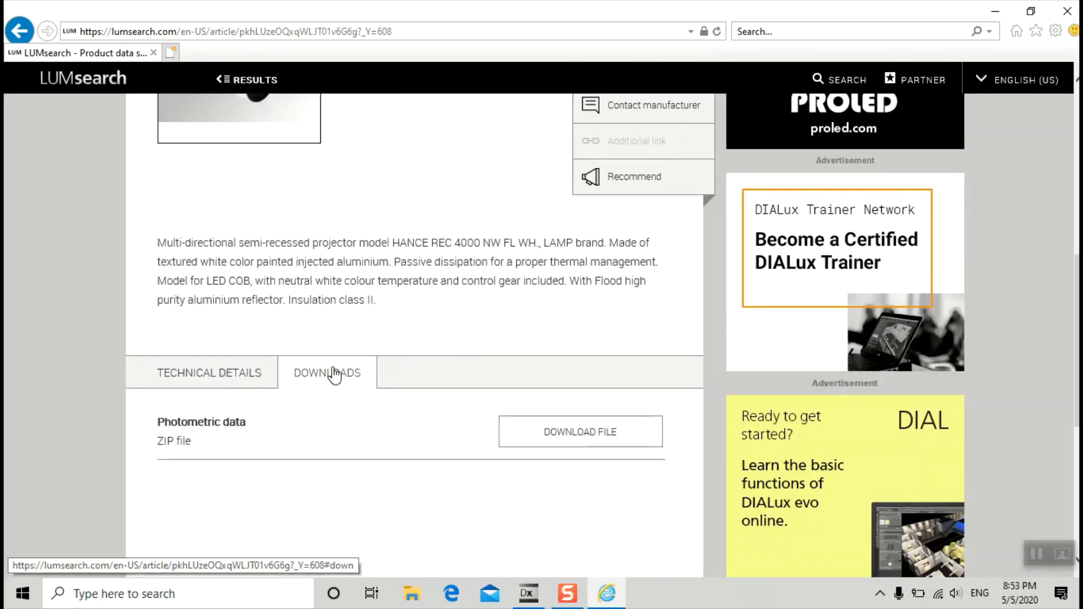
left_click(577, 445)
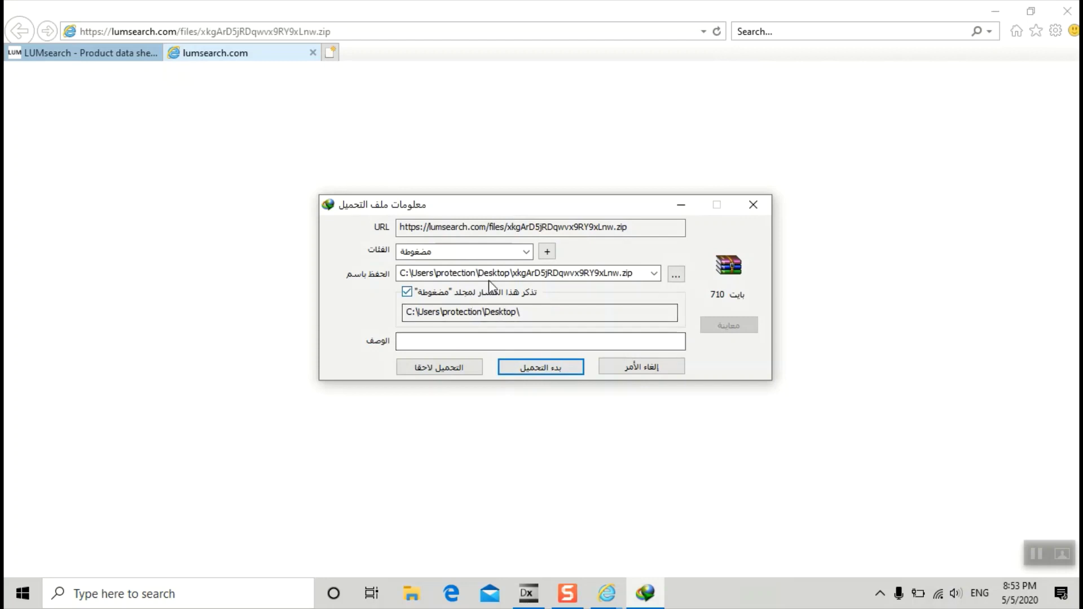
left_click(534, 372)
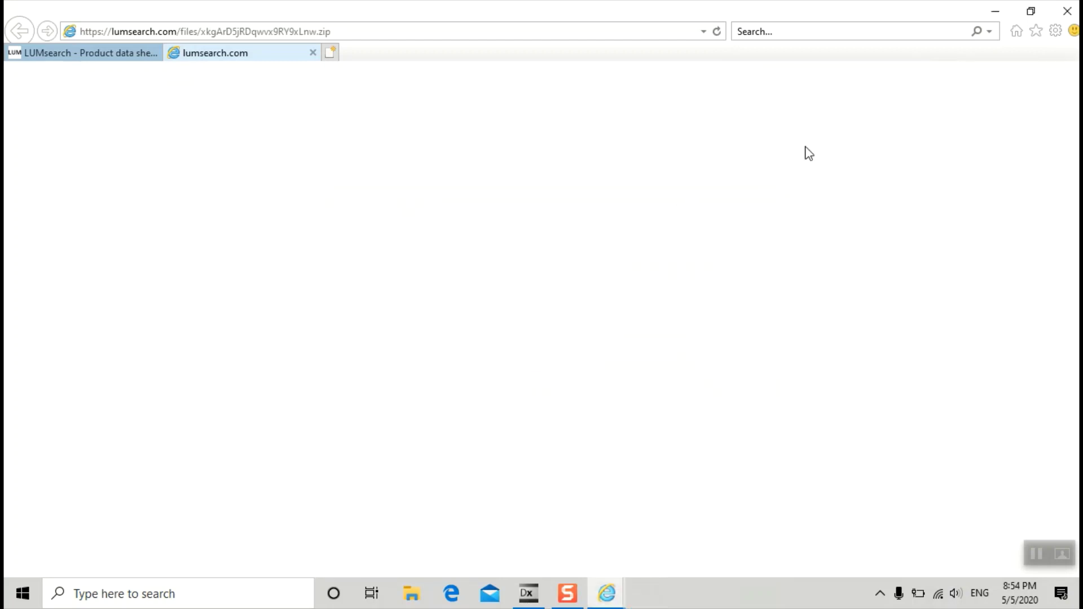
Close all browser tabs, minimize DIALux evo to reach the desktop, and extract the downloaded luminaire ZIP file there
left_click(1058, 18)
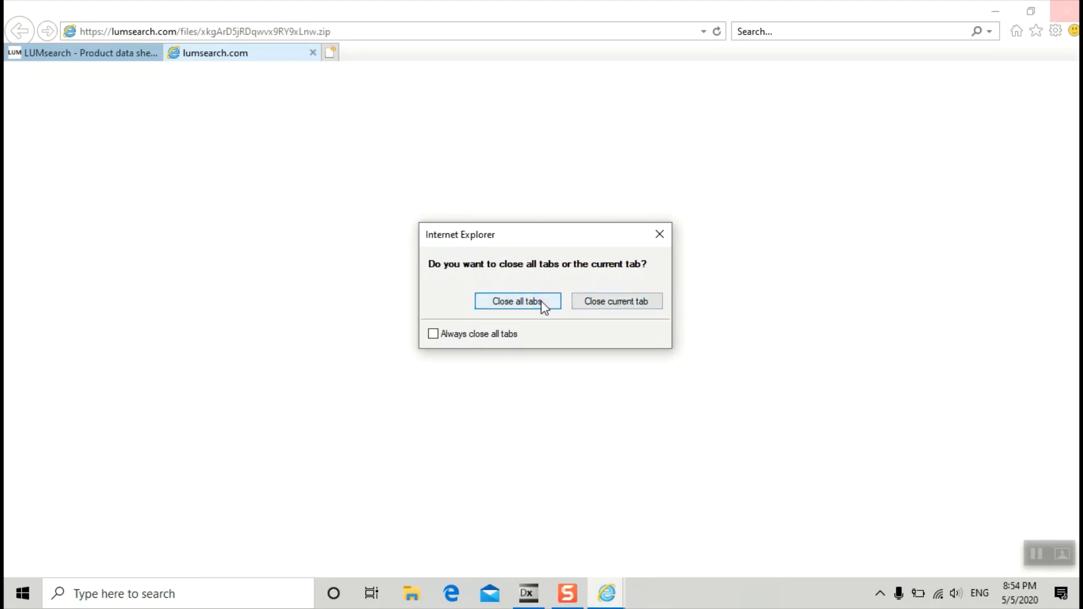
left_click(541, 301)
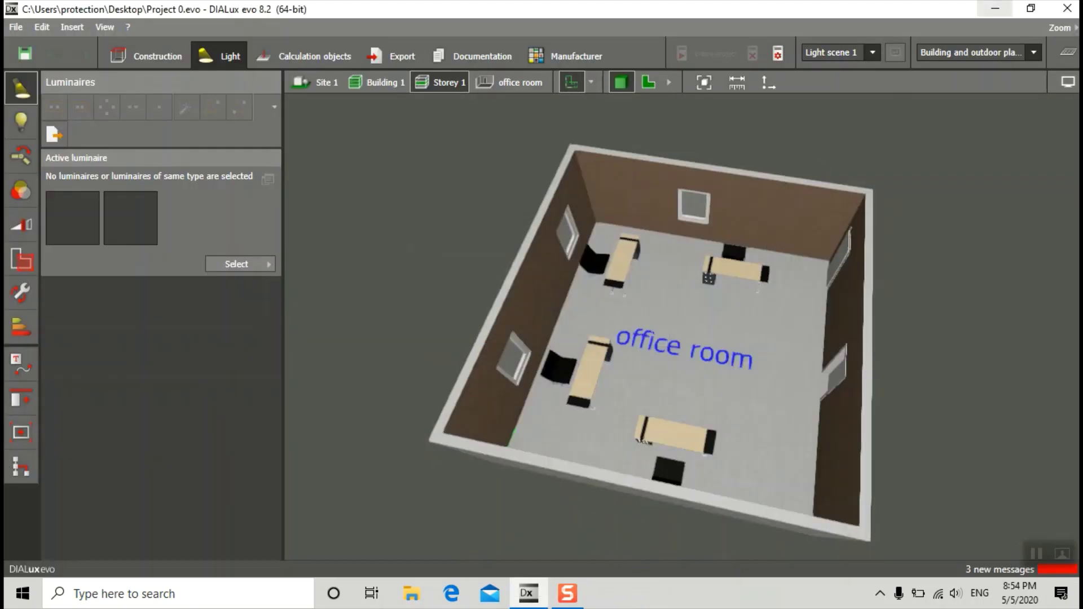
left_click(995, 8)
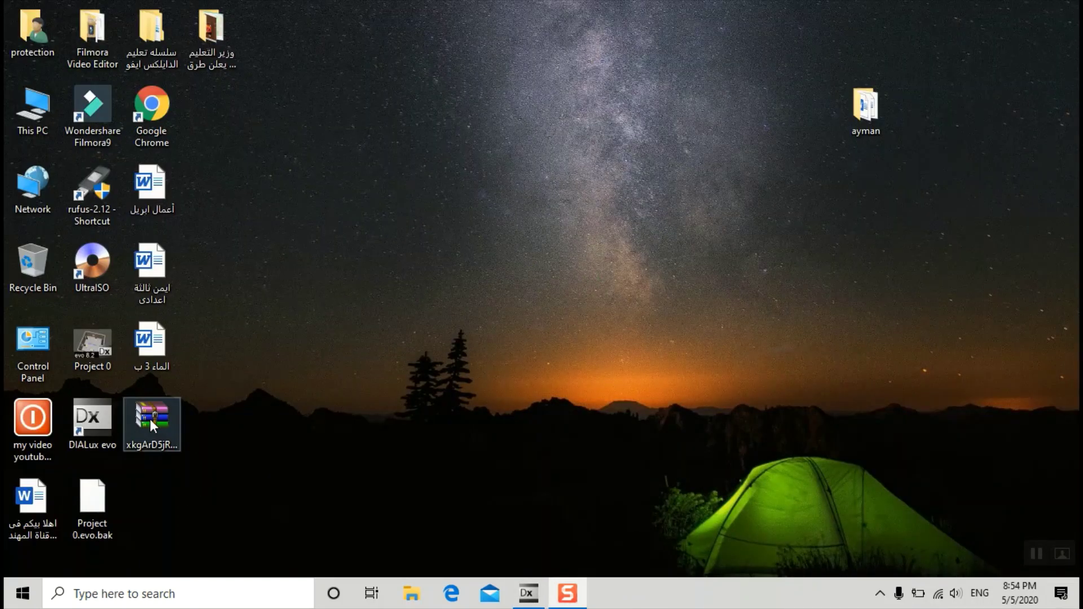
right_click(150, 419)
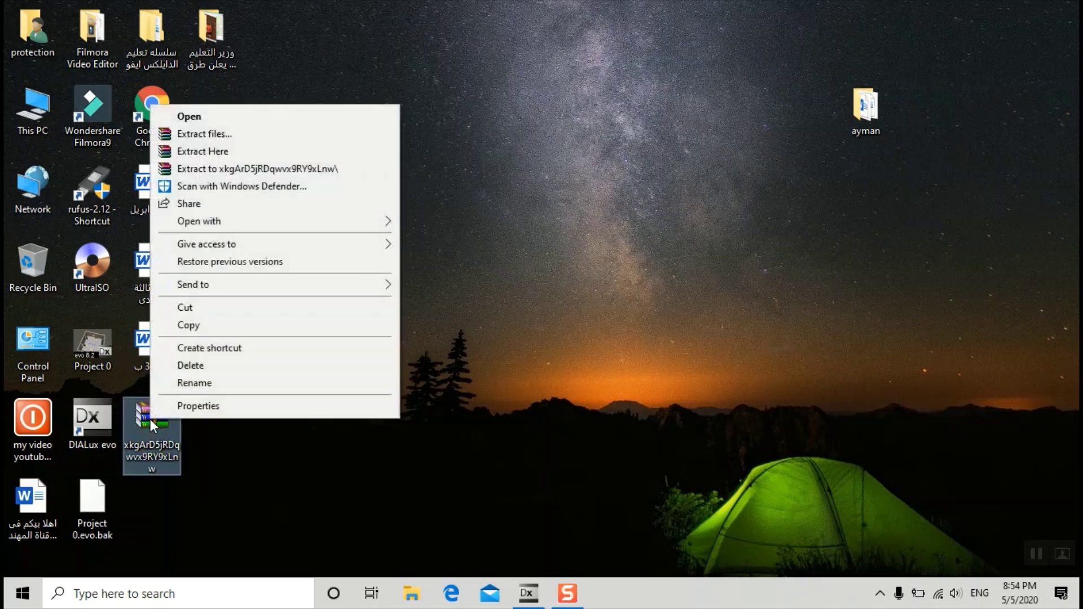
left_click(218, 151)
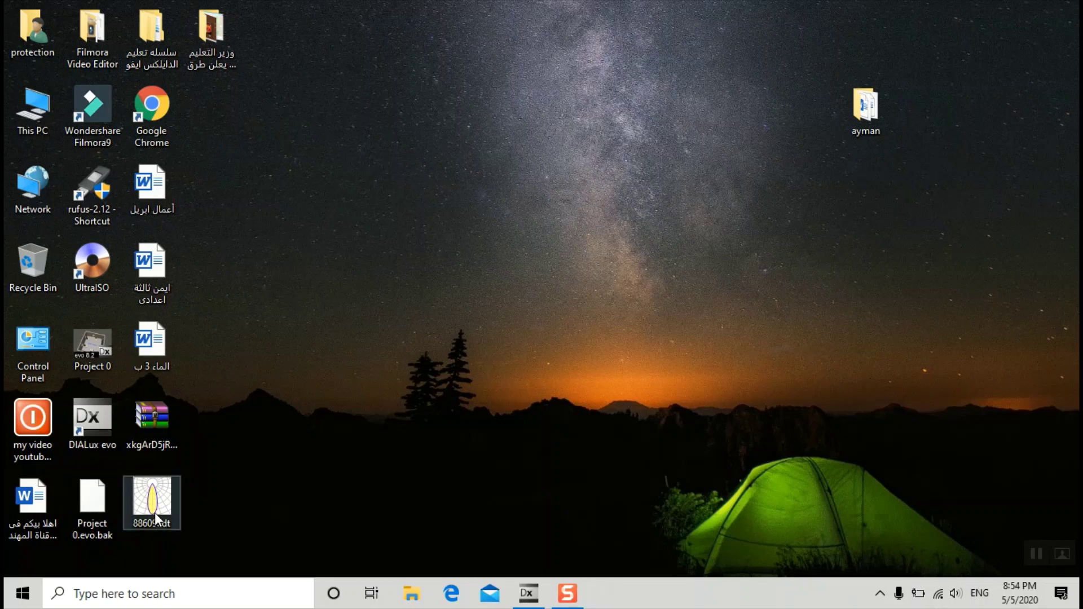
Return to DIALux evo and import the luminaire file 88609.ldt from the Desktop as the active luminaire
left_click(529, 599)
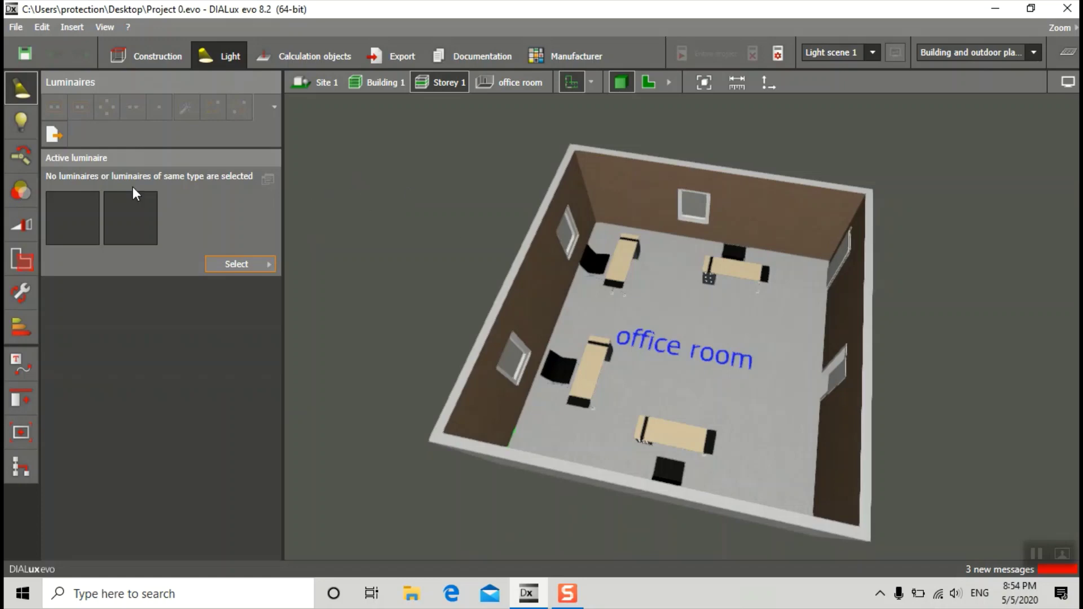
left_click(56, 136)
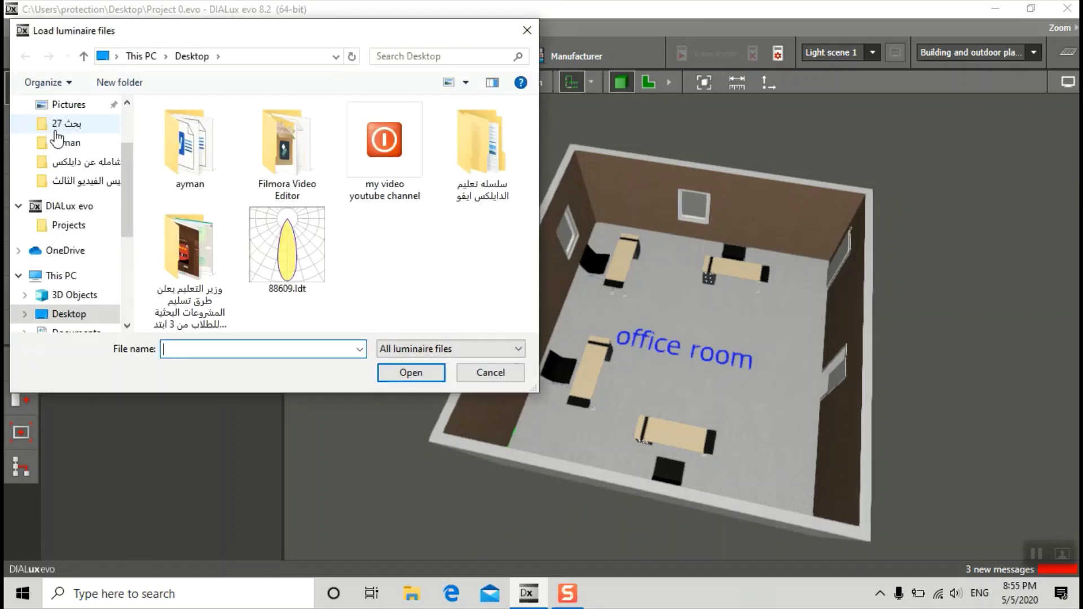
double_click(308, 252)
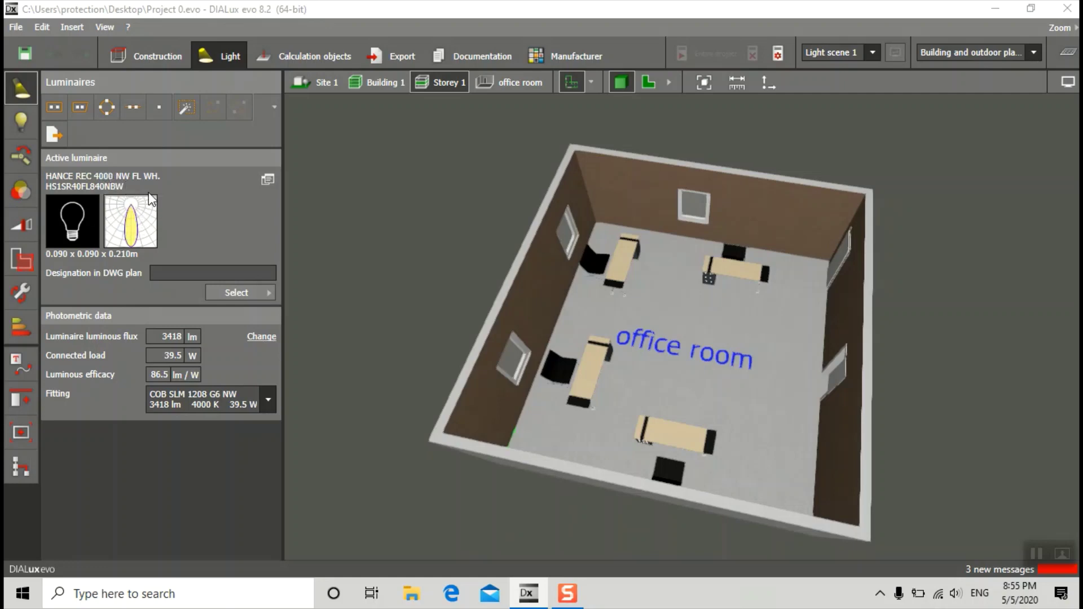
Place the HANCE REC 4000 NW FL WH. luminaires in the office room with the automatic arrangement and inspect their layout
left_click(182, 109)
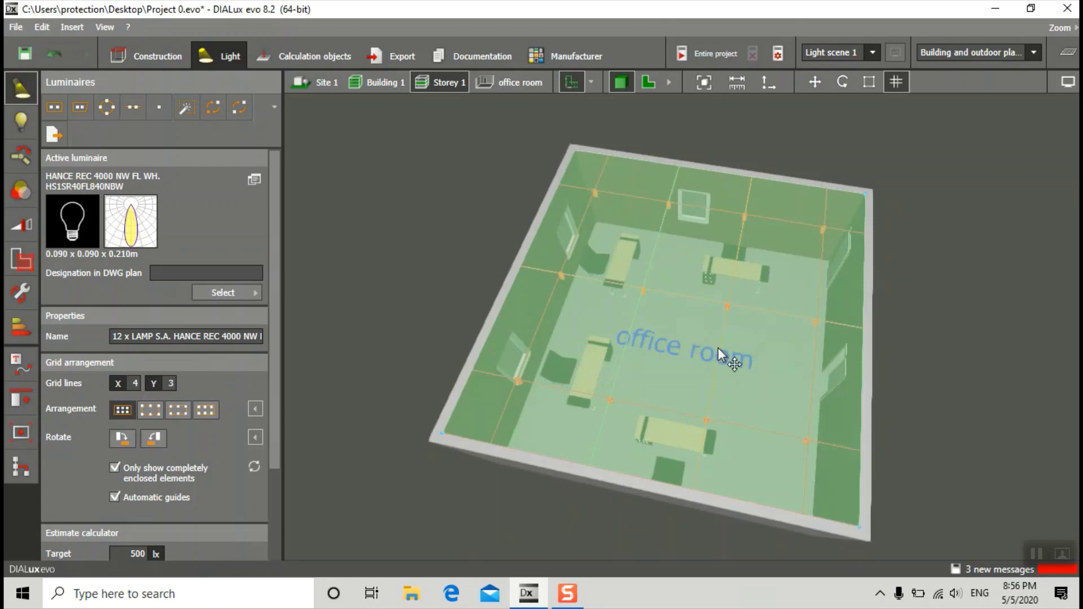
right_click_drag(746, 324, 578, 344)
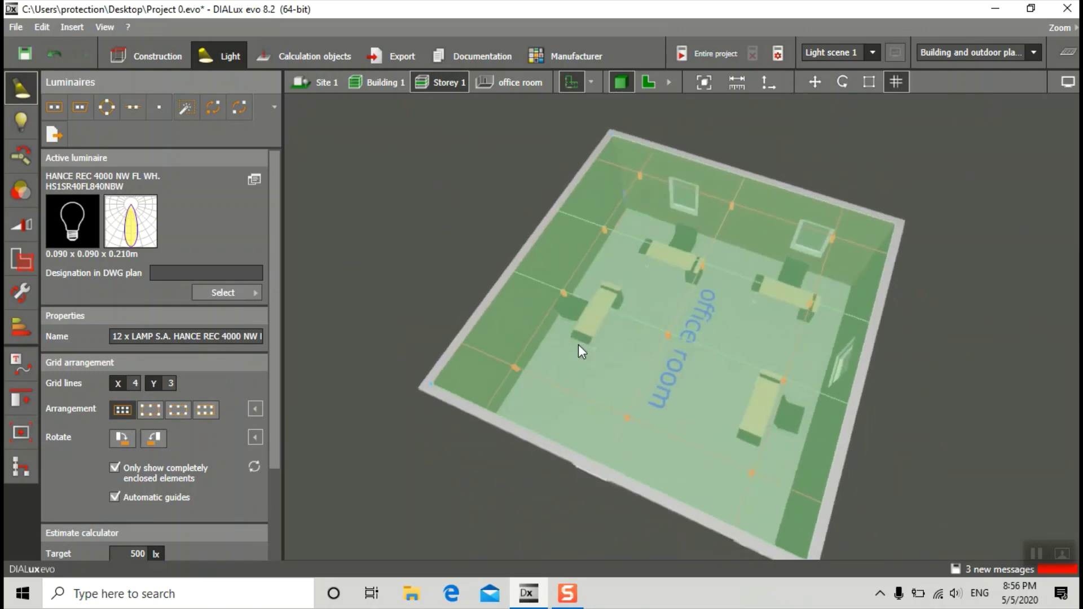